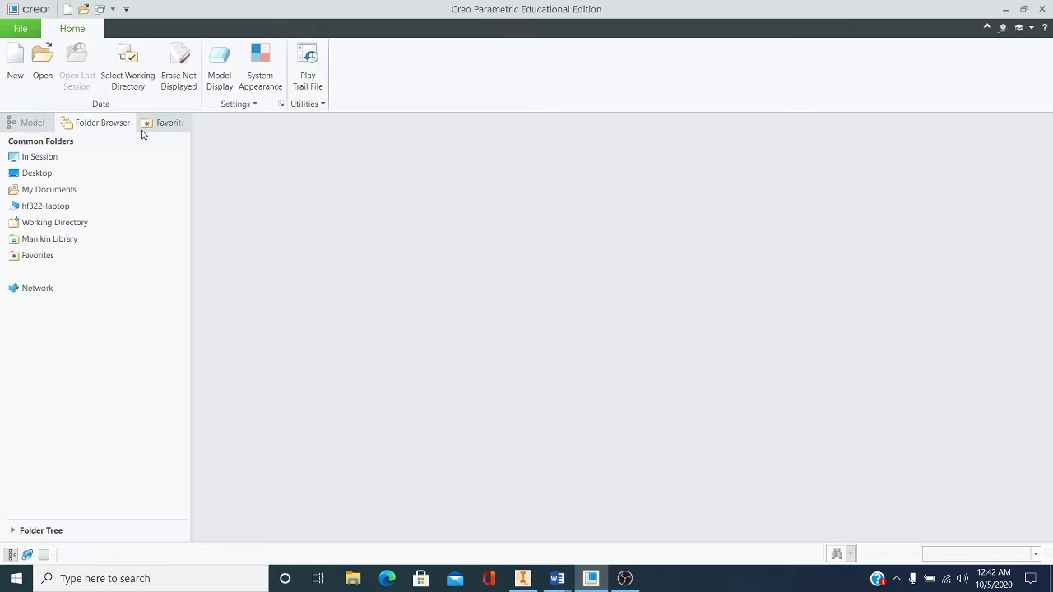
- Create a new solid part named EX_A using the default template
{"action": "left_click", "coordinate": [15, 72]}
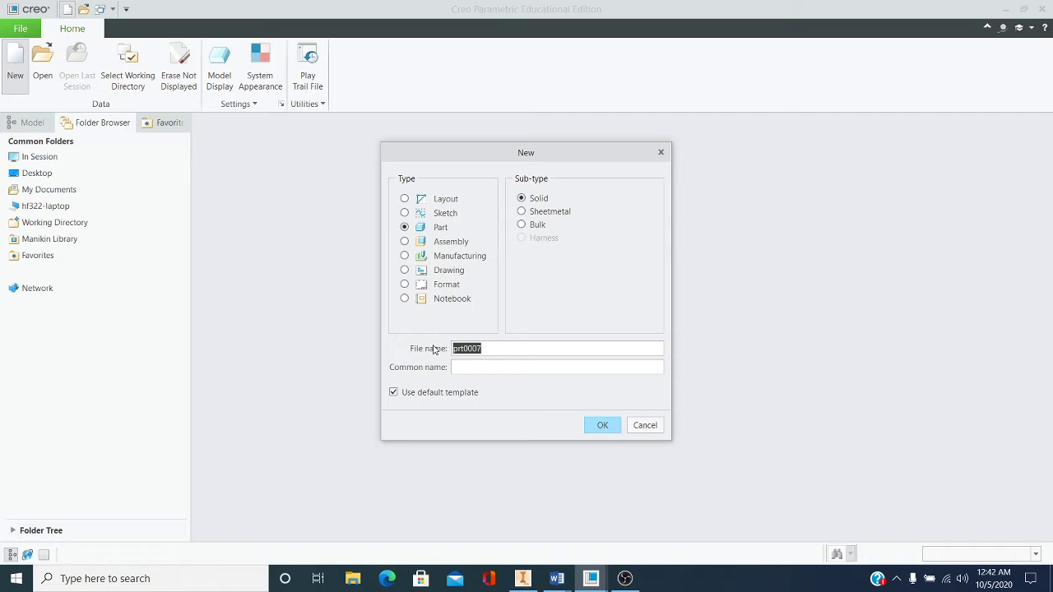
{"action": "key", "text": "BackSpace"}
{"action": "type", "text": "EX_A"}
{"action": "left_click", "coordinate": [602, 425]}
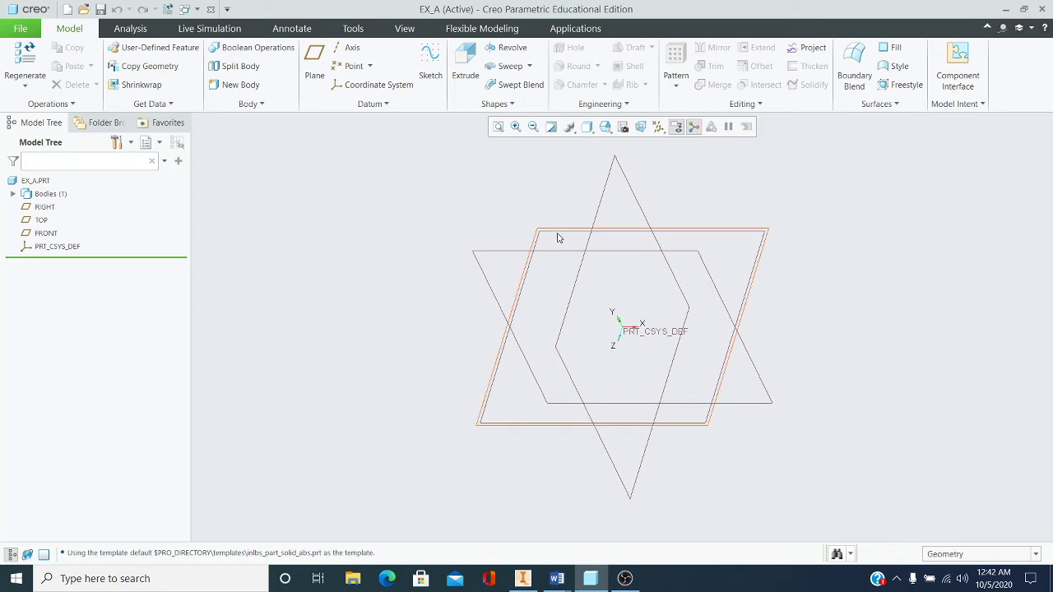
- Start a sketch on the TOP datum plane with RIGHT as the reference, and orient the view parallel to the sketch plane
{"action": "left_click", "coordinate": [431, 79]}
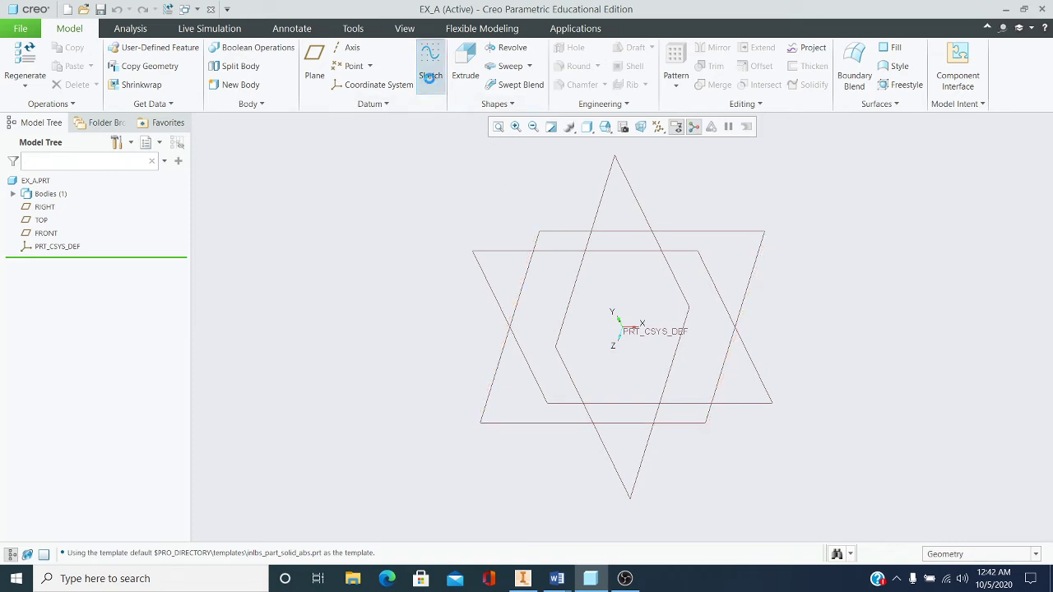
{"action": "left_click", "coordinate": [561, 235]}
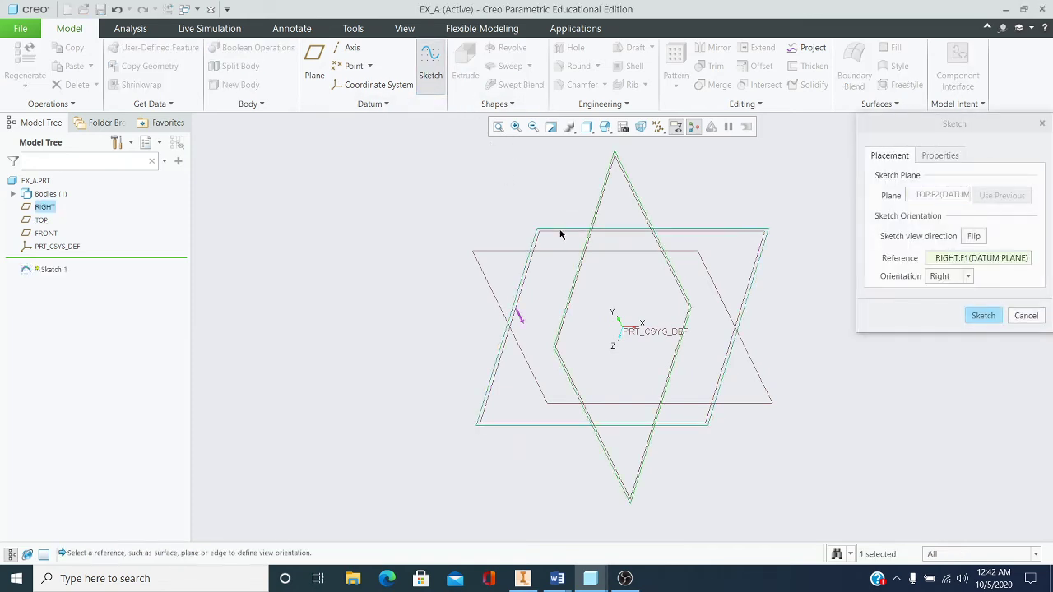
{"action": "left_click", "coordinate": [977, 318]}
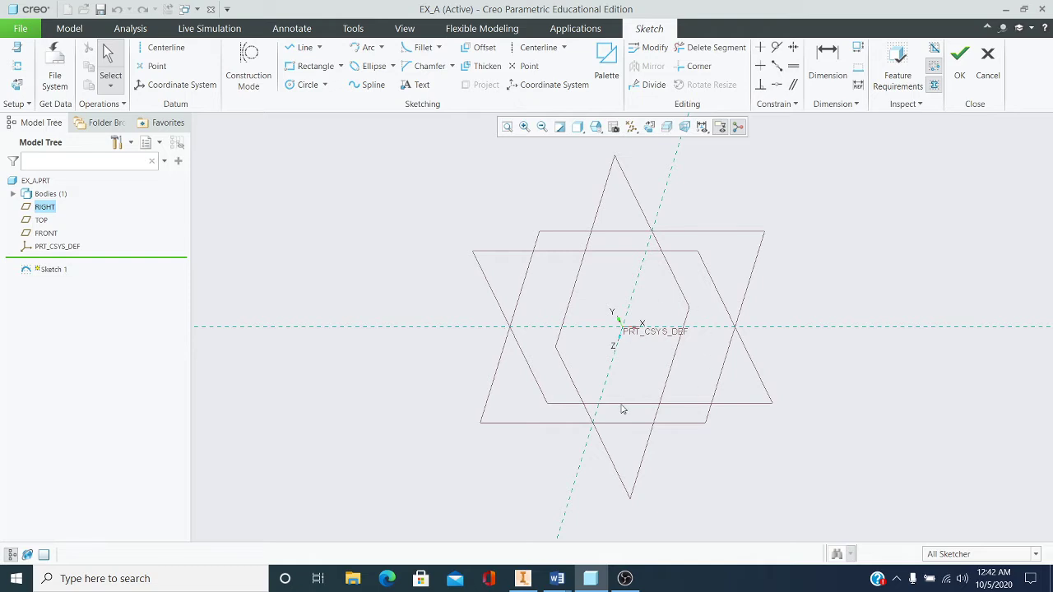
{"action": "left_click", "coordinate": [649, 127]}
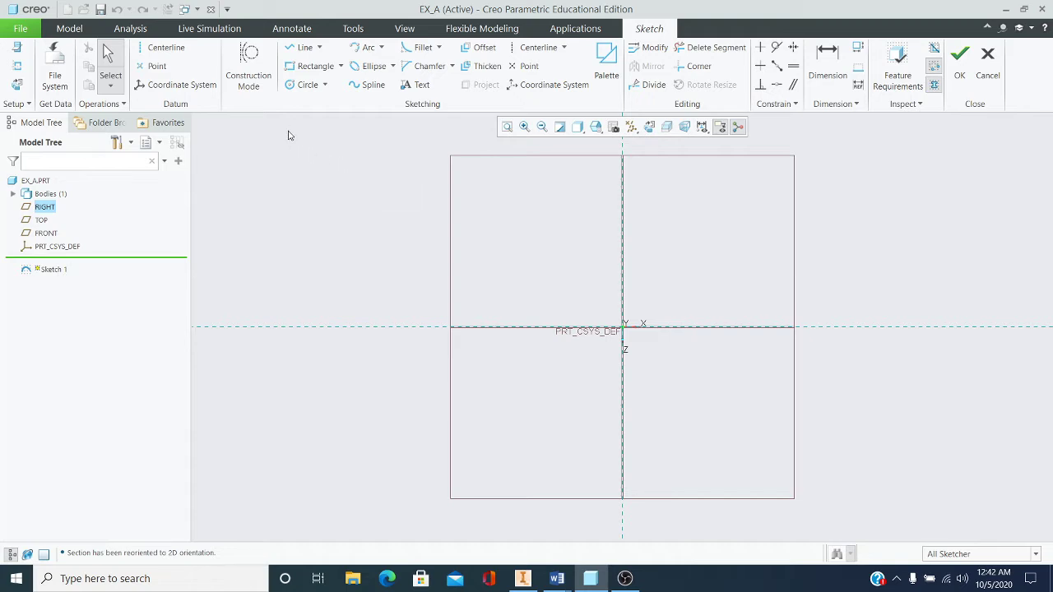
- Sketch a center rectangle about 370 wide and 181 high, centred on the coordinate system origin
{"action": "left_click", "coordinate": [341, 66]}
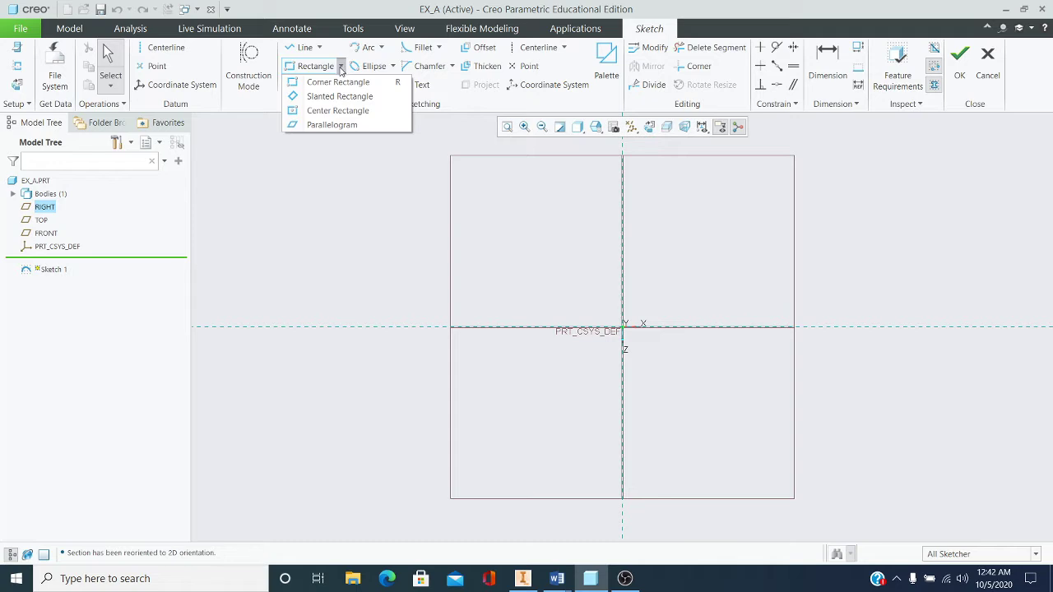
{"action": "left_click", "coordinate": [327, 111]}
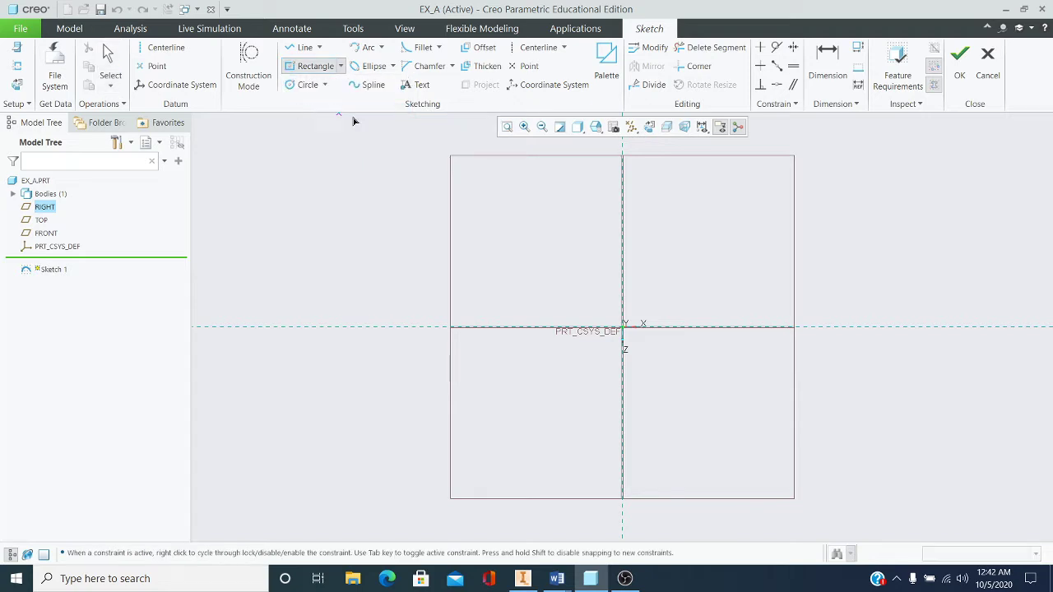
{"action": "left_click", "coordinate": [623, 328]}
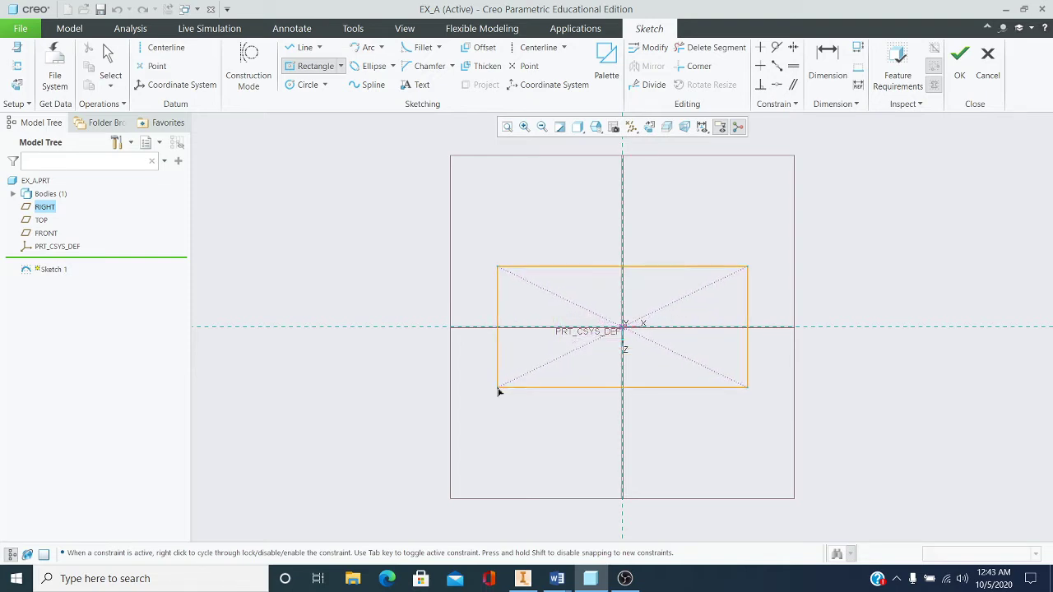
{"action": "left_click", "coordinate": [498, 389]}
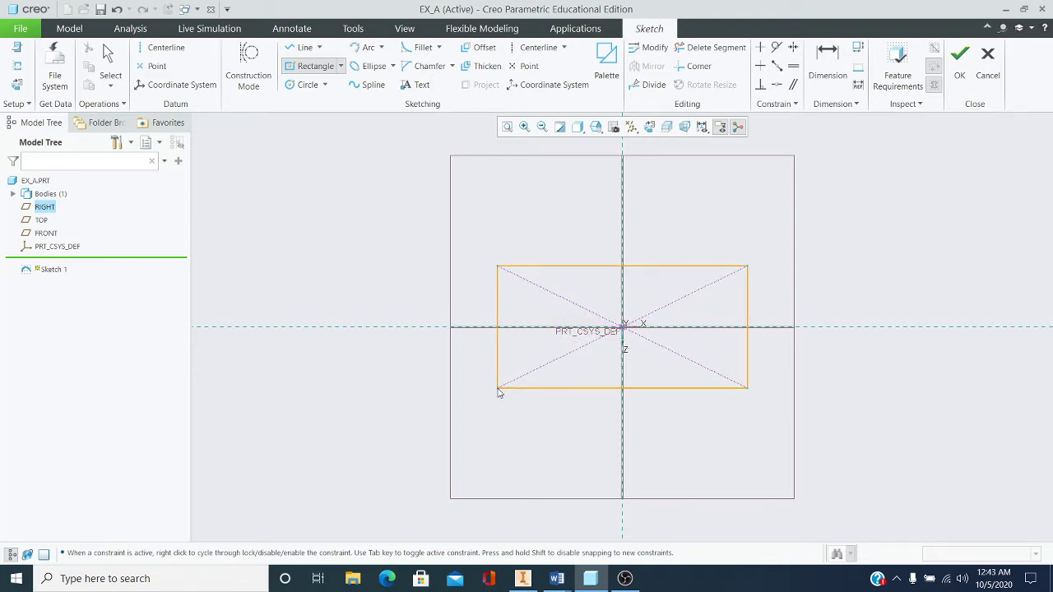
{"action": "middle_click", "coordinate": [580, 375]}
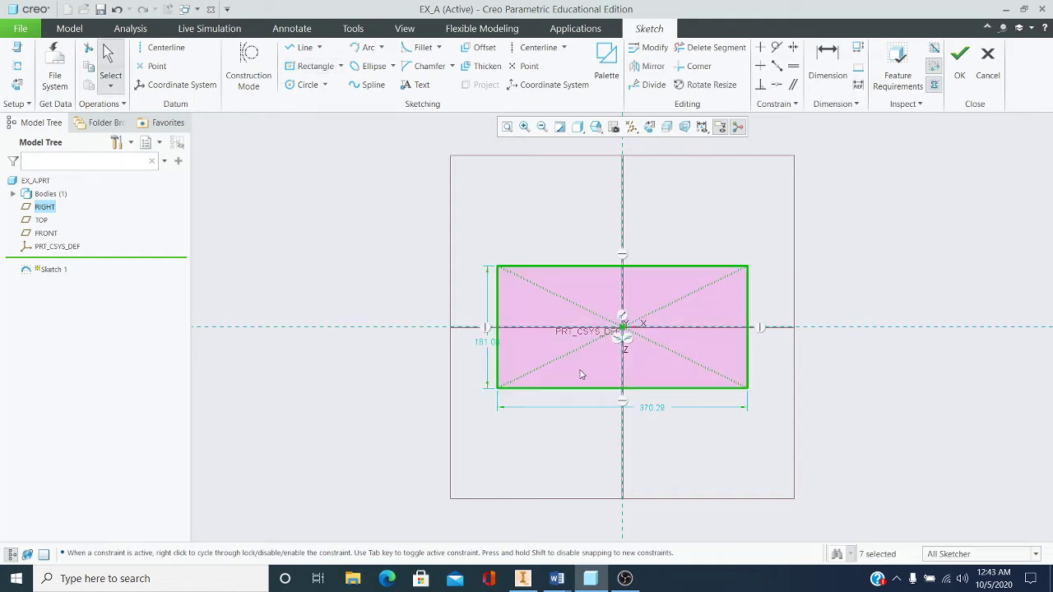
- Set the rectangle's height to 1.75
{"action": "scroll", "coordinate": [651, 409], "scroll_direction": "up", "scroll_amount": 1}
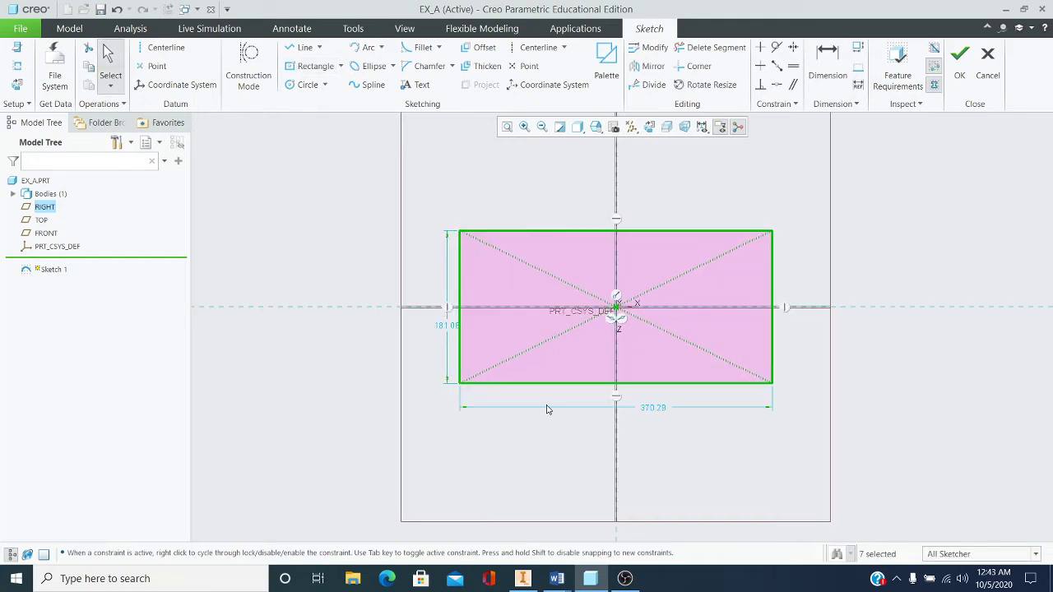
{"action": "scroll", "coordinate": [450, 339], "scroll_direction": "up", "scroll_amount": 1}
{"action": "scroll", "coordinate": [450, 339], "scroll_direction": "down", "scroll_amount": 1}
{"action": "scroll", "coordinate": [527, 346], "scroll_direction": "up", "scroll_amount": 1}
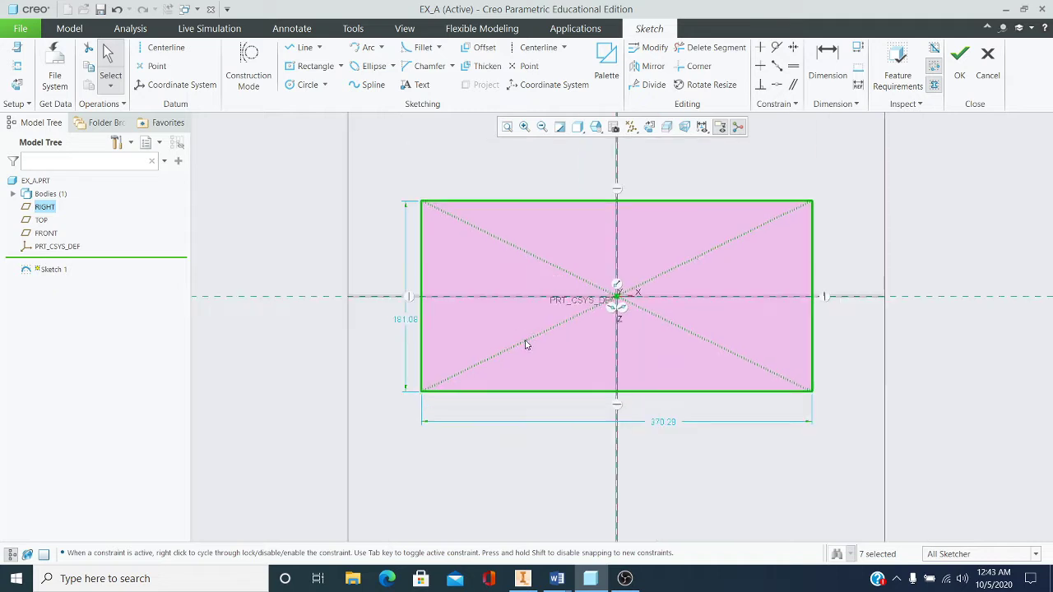
{"action": "double_click", "coordinate": [404, 324]}
{"action": "key", "text": "BackSpace"}
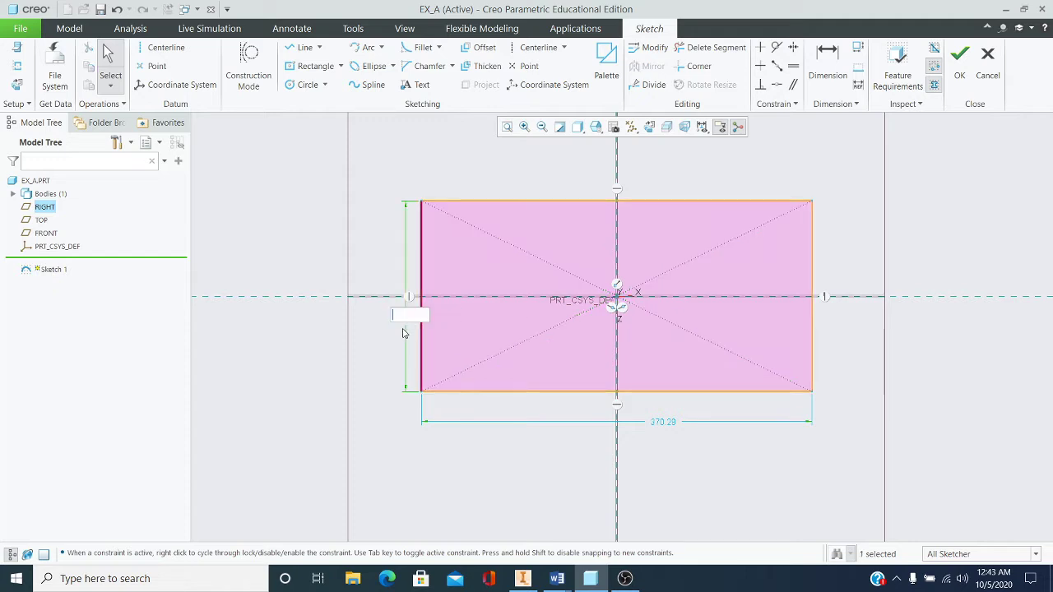
{"action": "type", "text": "1.75"}
{"action": "key", "text": "Return"}
- Set the rectangle's width to 3.25 and finish the sketch
{"action": "scroll", "coordinate": [695, 353], "scroll_direction": "down", "scroll_amount": 2}
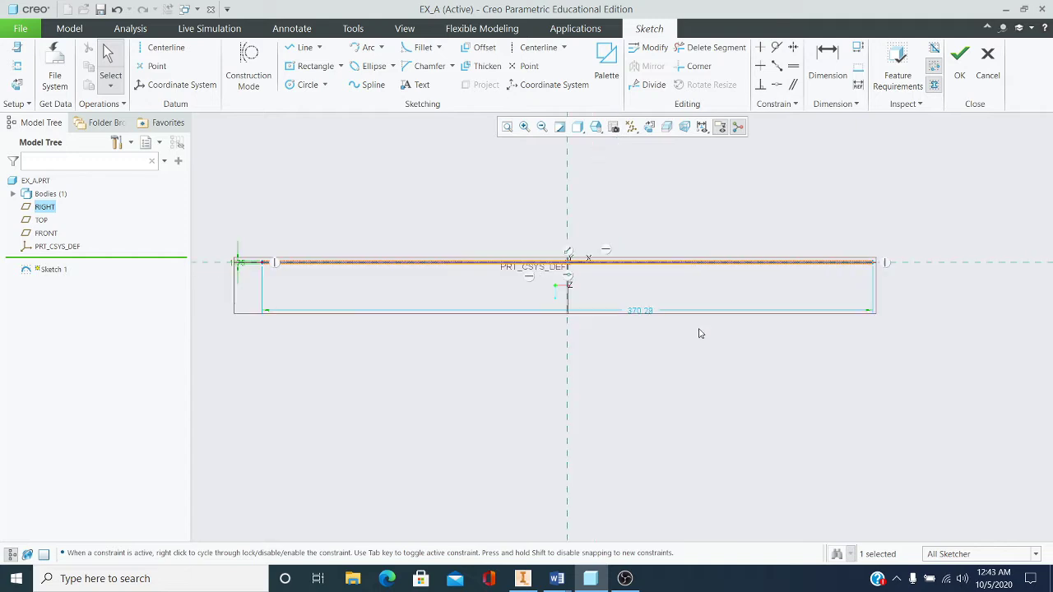
{"action": "double_click", "coordinate": [641, 312]}
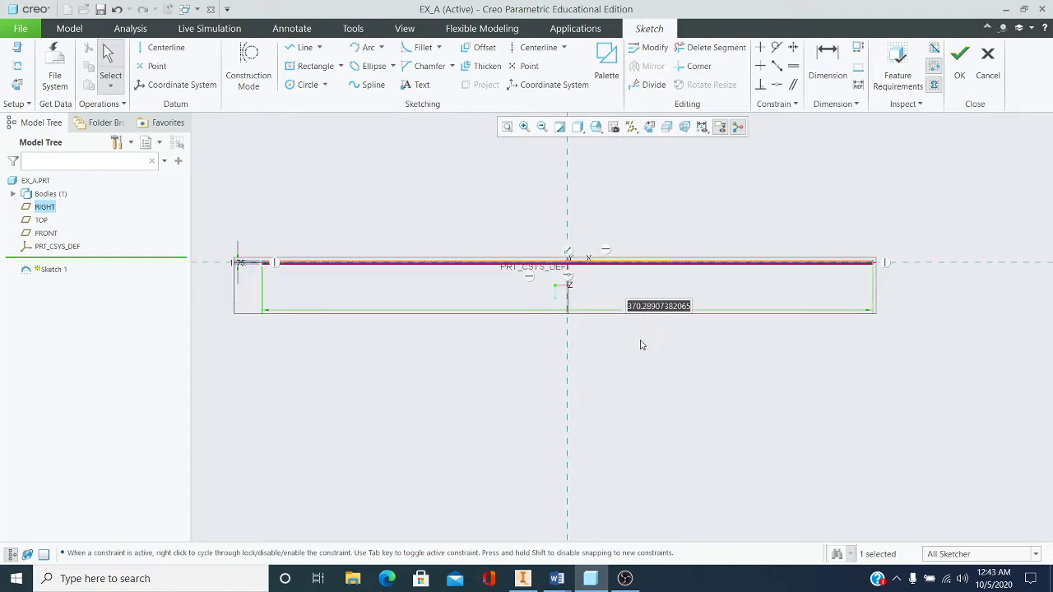
{"action": "key", "text": "BackSpace"}
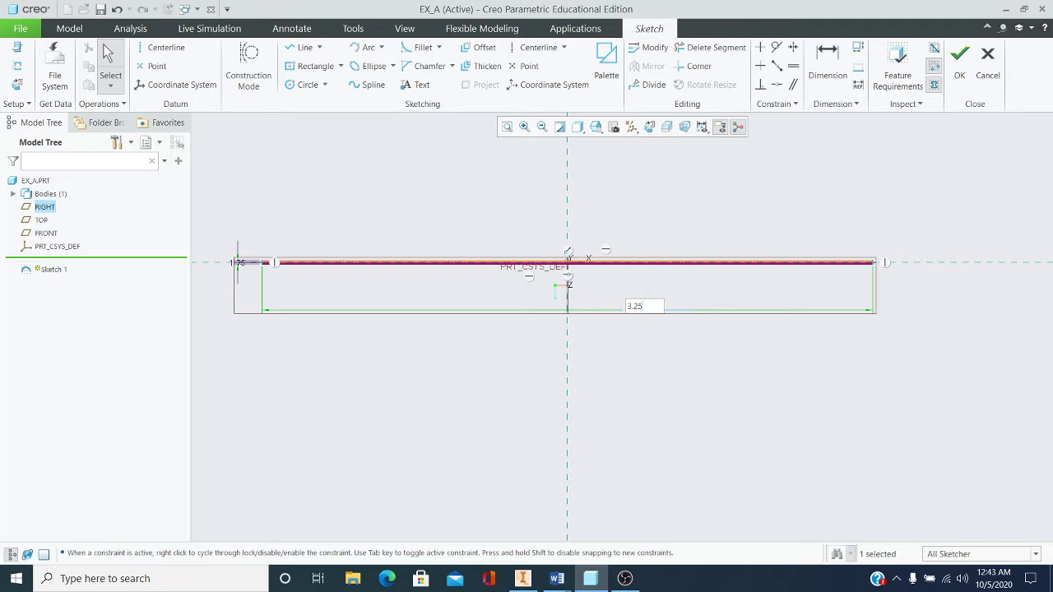
{"action": "type", "text": "3.25"}
{"action": "key", "text": "Return"}
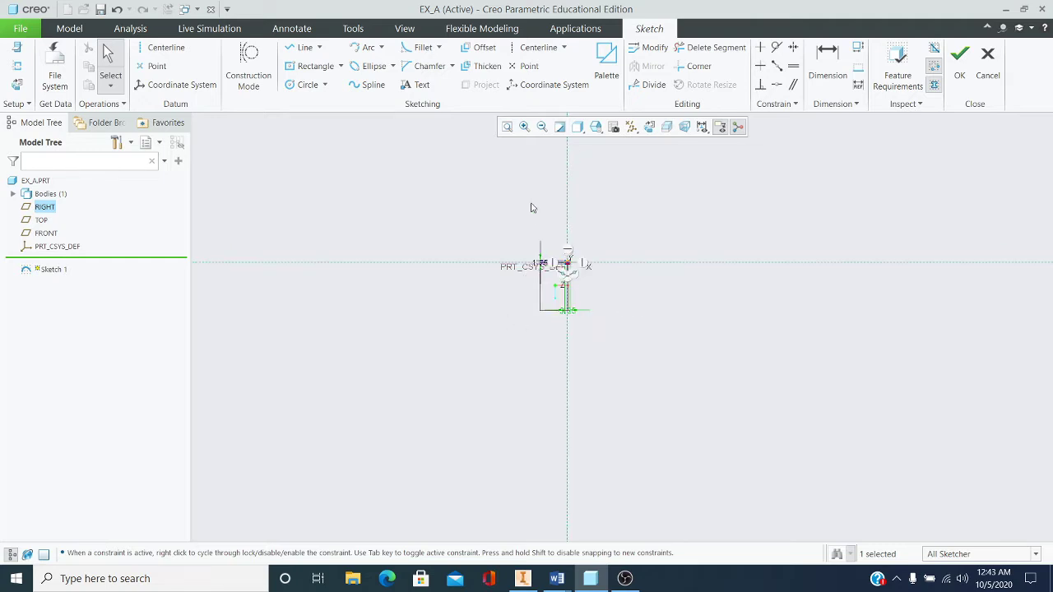
{"action": "left_click", "coordinate": [506, 128]}
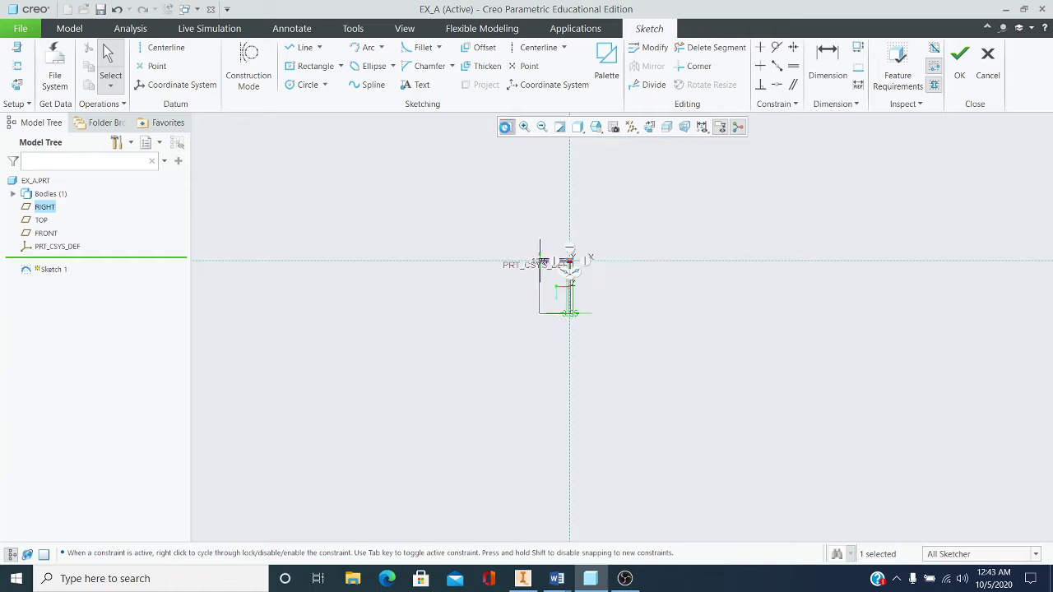
{"action": "scroll", "coordinate": [723, 165], "scroll_direction": "up", "scroll_amount": 5}
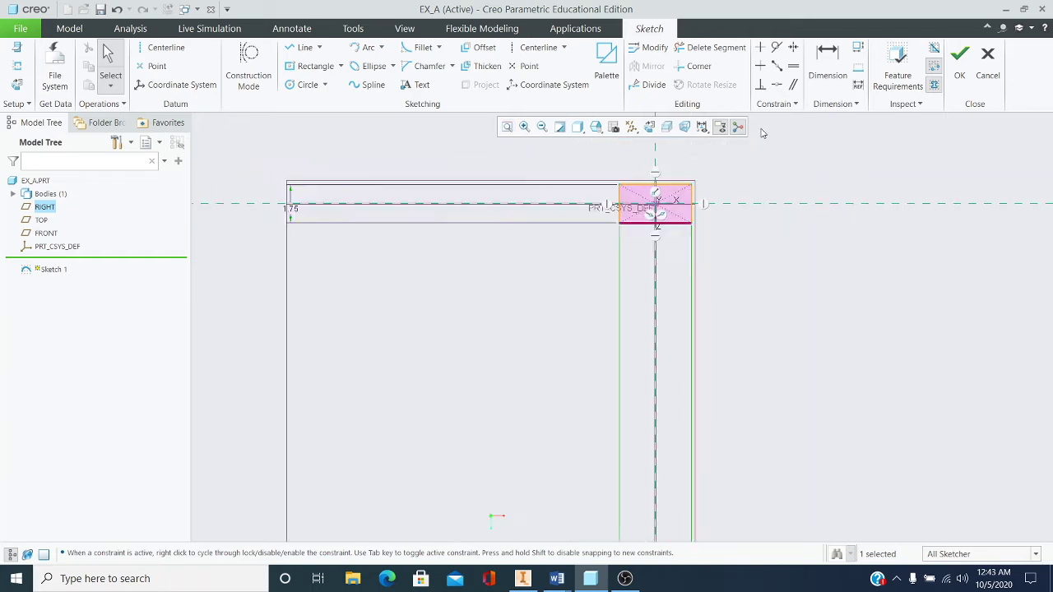
{"action": "scroll", "coordinate": [650, 182], "scroll_direction": "up", "scroll_amount": 2}
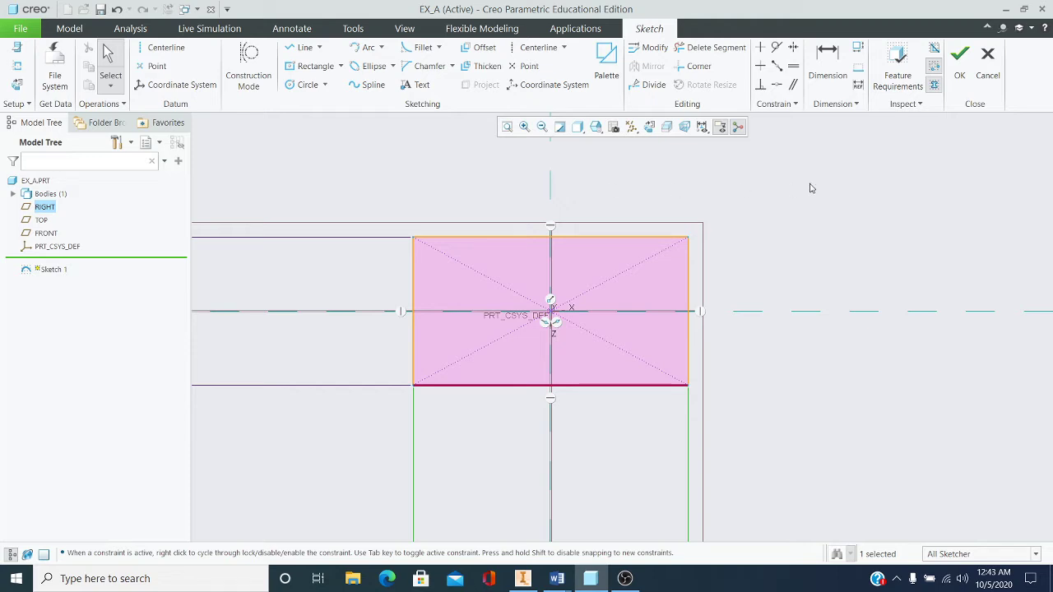
{"action": "left_click", "coordinate": [959, 78]}
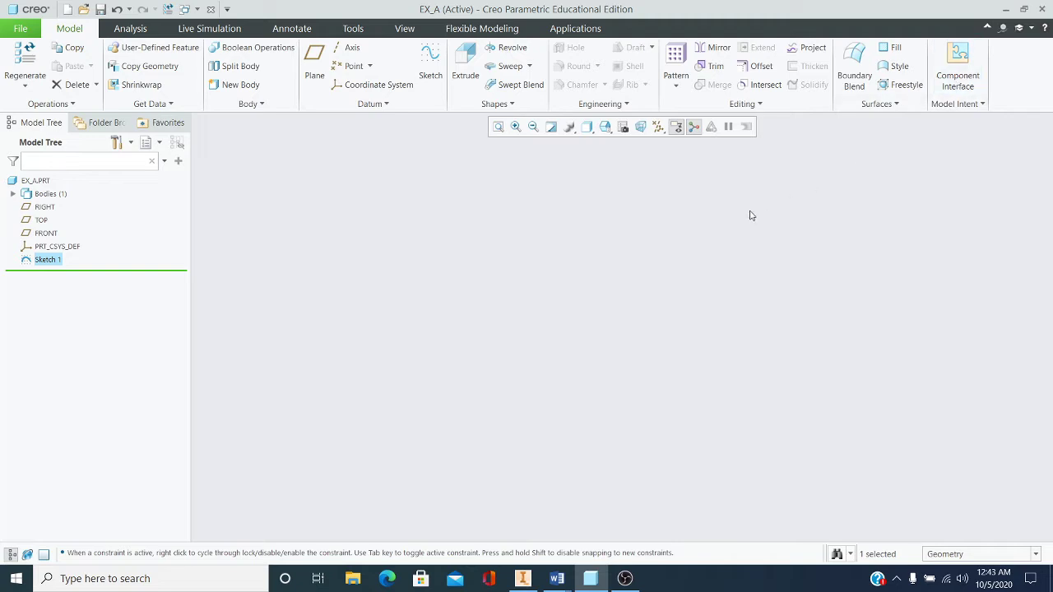
- Extrude the rectangle sketch as a solid to a depth of 2
{"action": "left_click", "coordinate": [498, 128]}
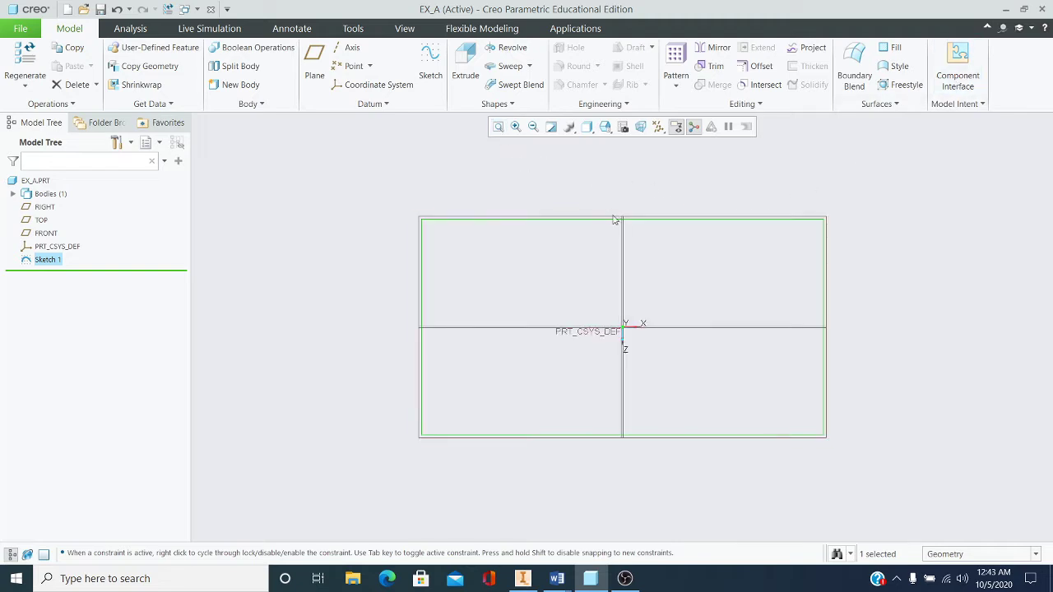
{"action": "mouse_move", "coordinate": [695, 269]}
{"action": "middle_mouse_down"}
{"action": "mouse_move", "coordinate": [686, 265]}
{"action": "mouse_move", "coordinate": [672, 298]}
{"action": "middle_mouse_up"}
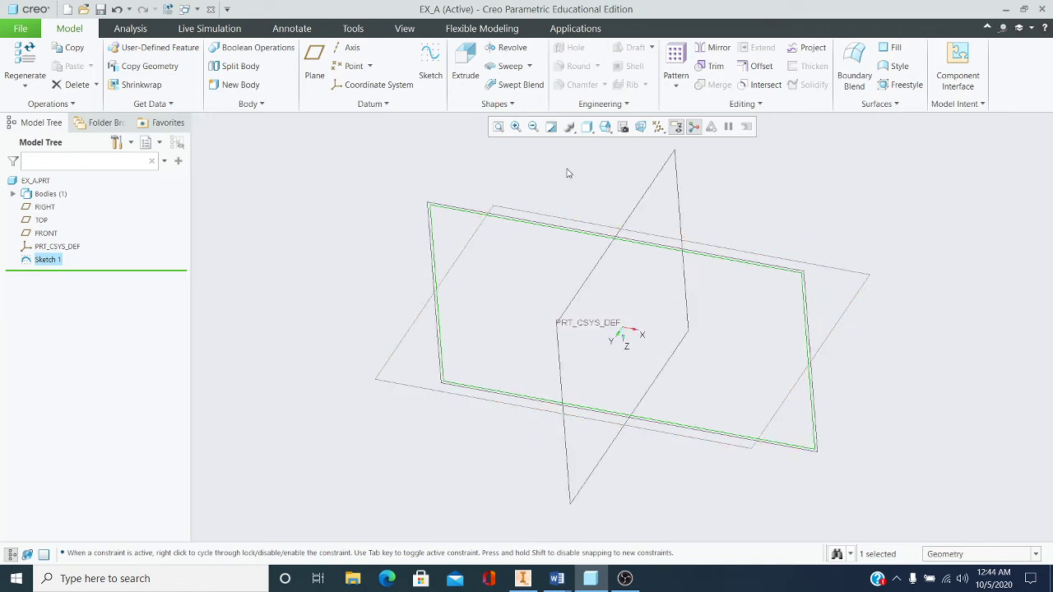
{"action": "left_click", "coordinate": [466, 75]}
{"action": "scroll", "coordinate": [507, 327], "scroll_direction": "down", "scroll_amount": 3}
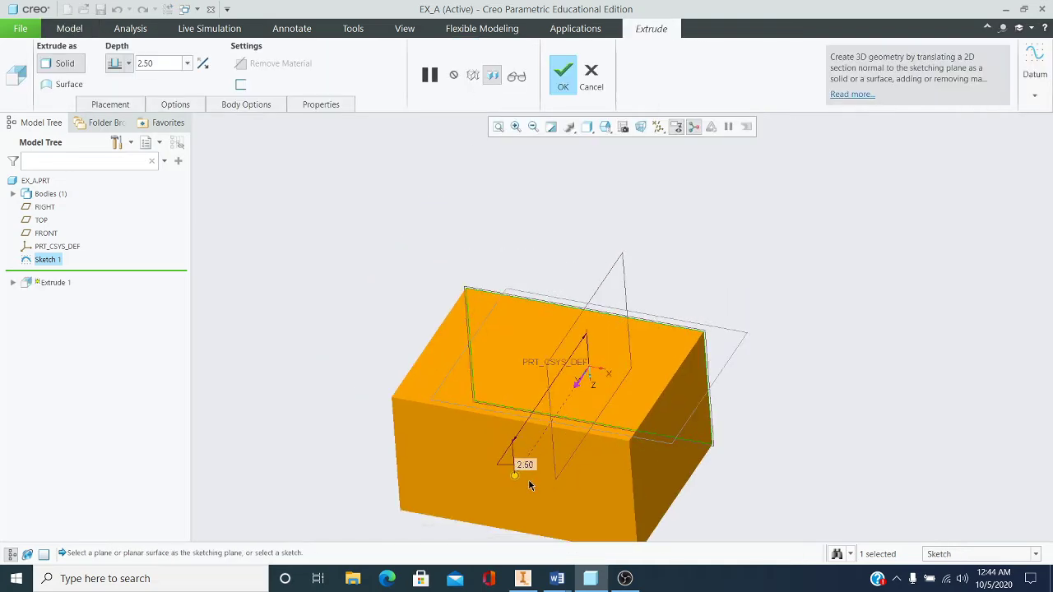
{"action": "scroll", "coordinate": [529, 480], "scroll_direction": "up", "scroll_amount": 3}
{"action": "scroll", "coordinate": [529, 480], "scroll_direction": "down", "scroll_amount": 4}
{"action": "scroll", "coordinate": [529, 481], "scroll_direction": "up", "scroll_amount": 3}
{"action": "scroll", "coordinate": [529, 485], "scroll_direction": "down", "scroll_amount": 2}
{"action": "scroll", "coordinate": [529, 487], "scroll_direction": "up", "scroll_amount": 2}
{"action": "scroll", "coordinate": [529, 485], "scroll_direction": "down", "scroll_amount": 2}
{"action": "scroll", "coordinate": [529, 486], "scroll_direction": "up", "scroll_amount": 2}
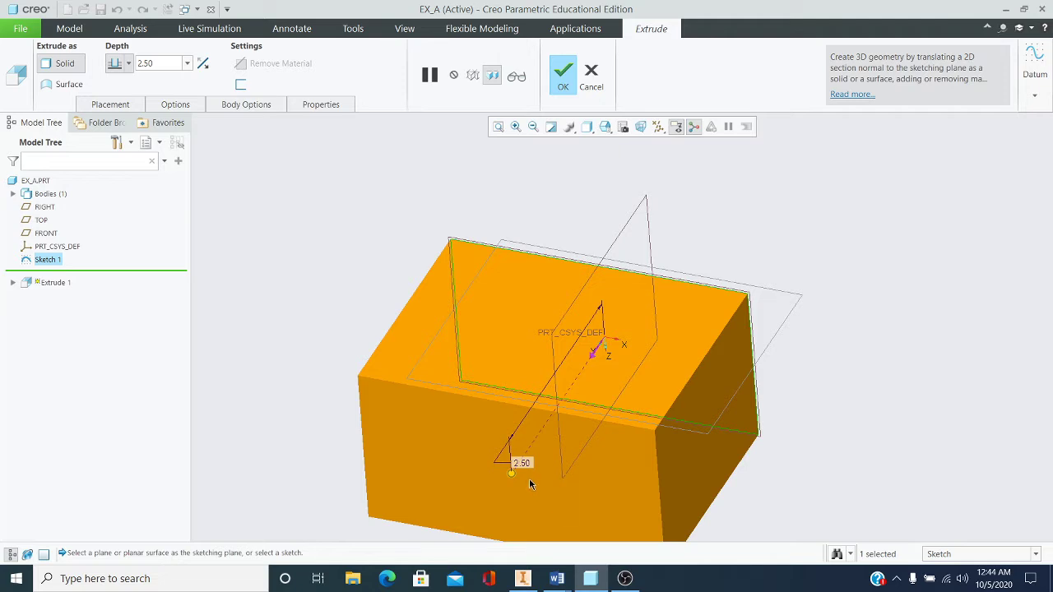
{"action": "double_click", "coordinate": [523, 464]}
{"action": "type", "text": "2"}
{"action": "key", "text": "Return"}
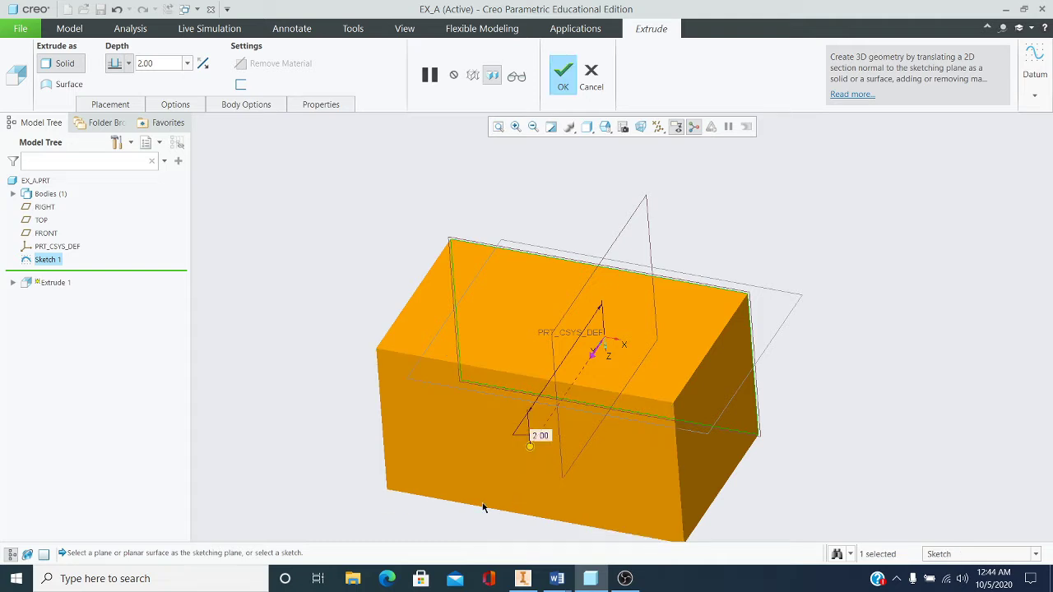
{"action": "left_click", "coordinate": [563, 89]}
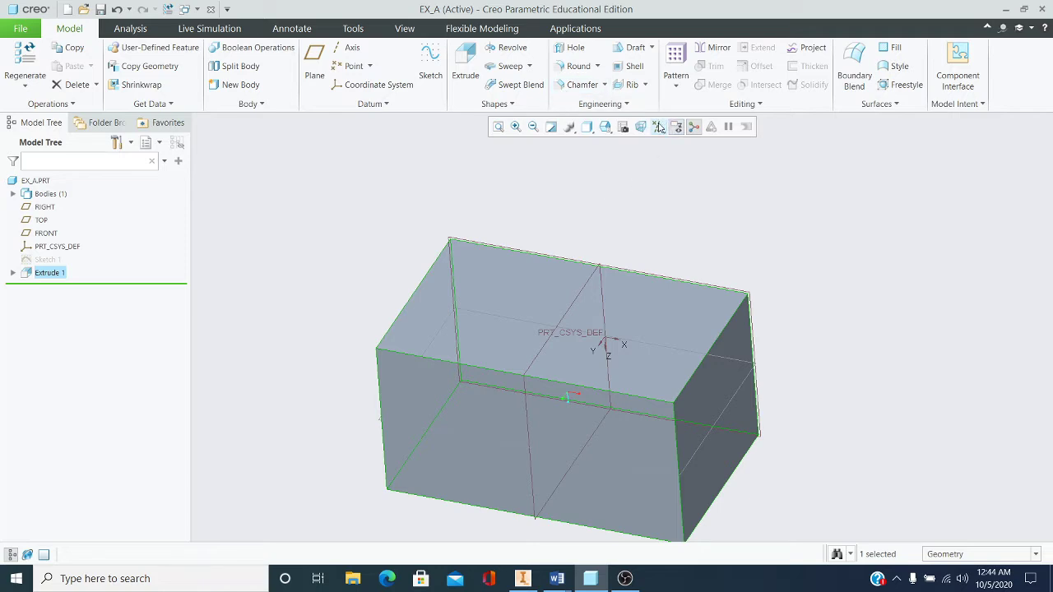
- Turn off the display of all datum axes, points, coordinate systems and planes
{"action": "left_click", "coordinate": [659, 127]}
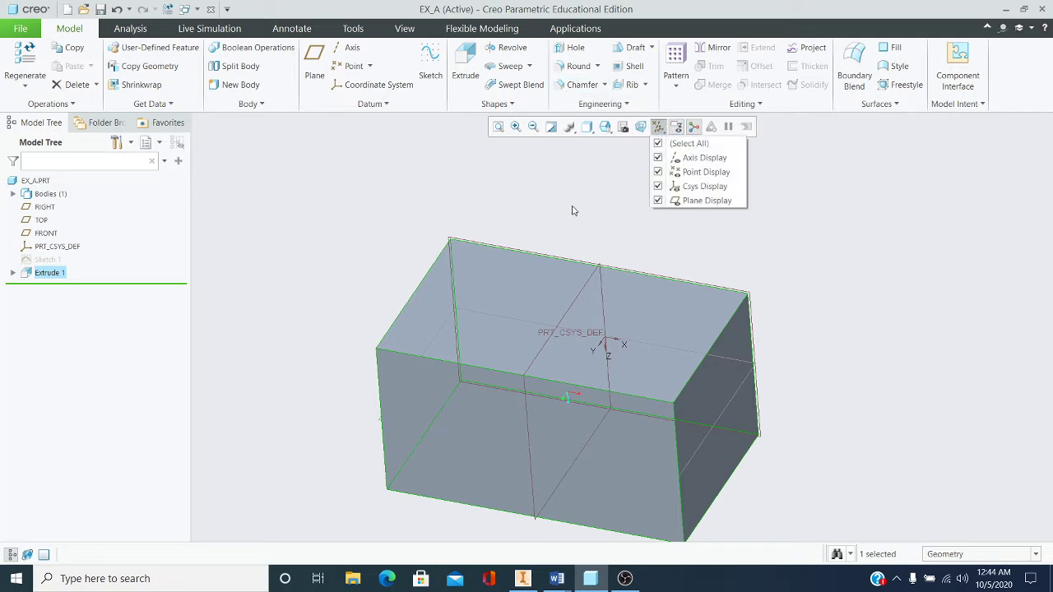
{"action": "left_click", "coordinate": [659, 129]}
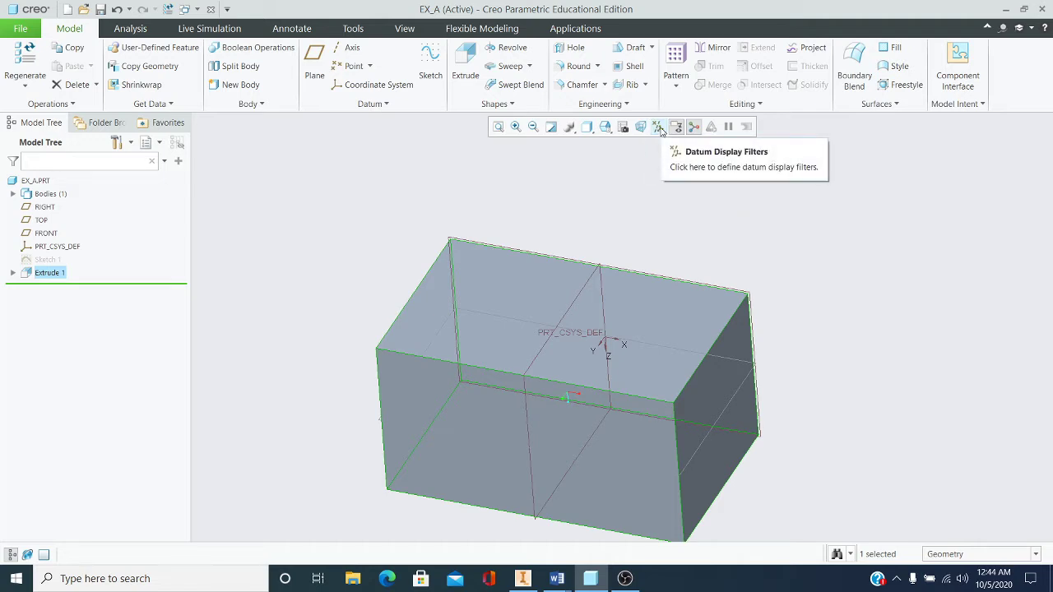
{"action": "left_click", "coordinate": [659, 128]}
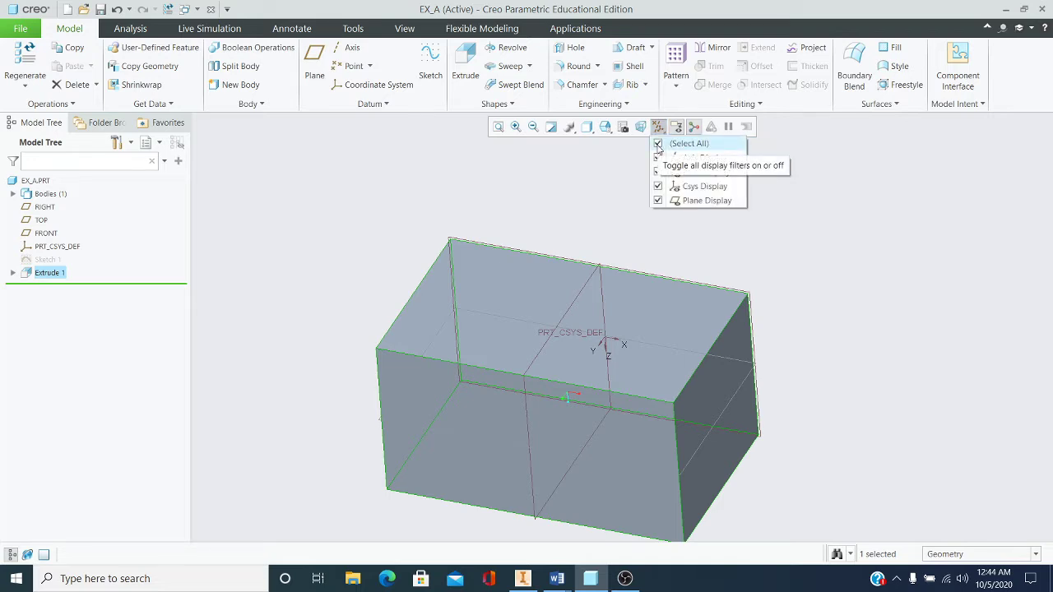
{"action": "left_click", "coordinate": [659, 144]}
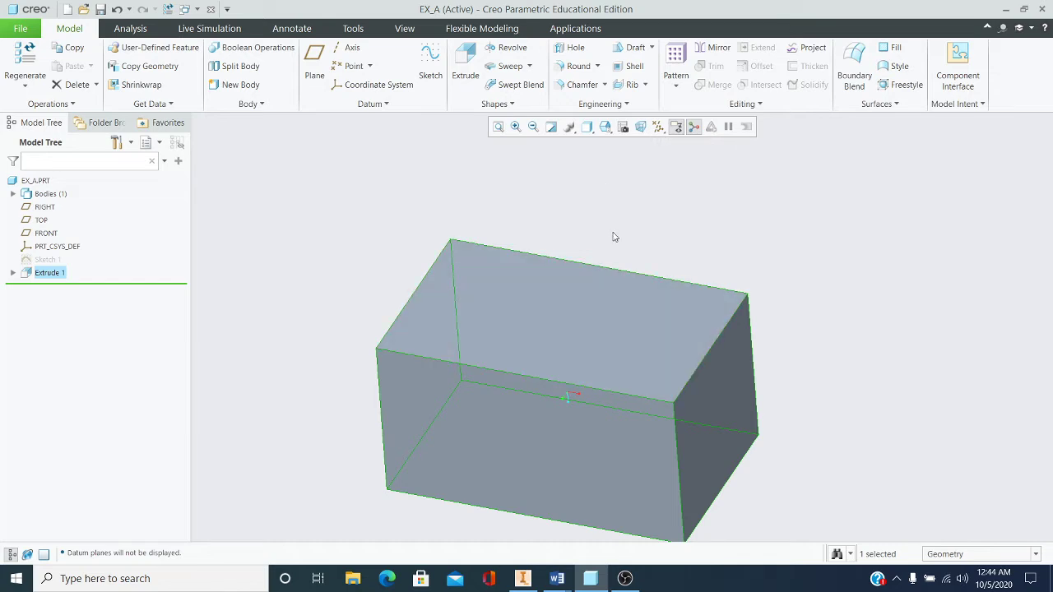
- Start a sketch on the block's front face with the RIGHT plane as orientation reference and view it straight on
{"action": "mouse_move", "coordinate": [606, 284]}
{"action": "middle_mouse_down"}
{"action": "mouse_move", "coordinate": [623, 226]}
{"action": "mouse_move", "coordinate": [602, 274]}
{"action": "middle_mouse_up"}
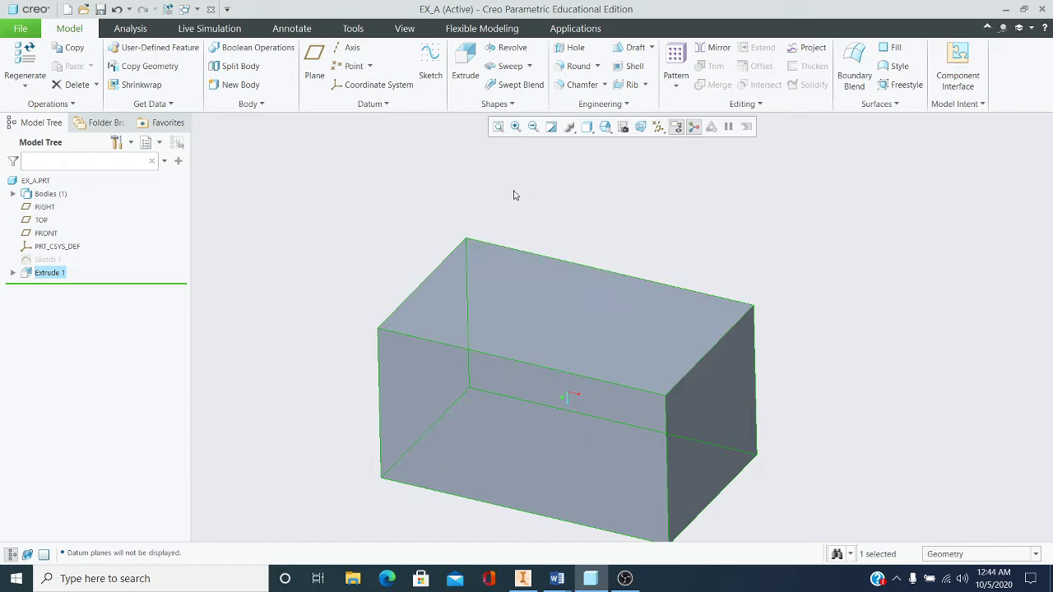
{"action": "left_click", "coordinate": [431, 79]}
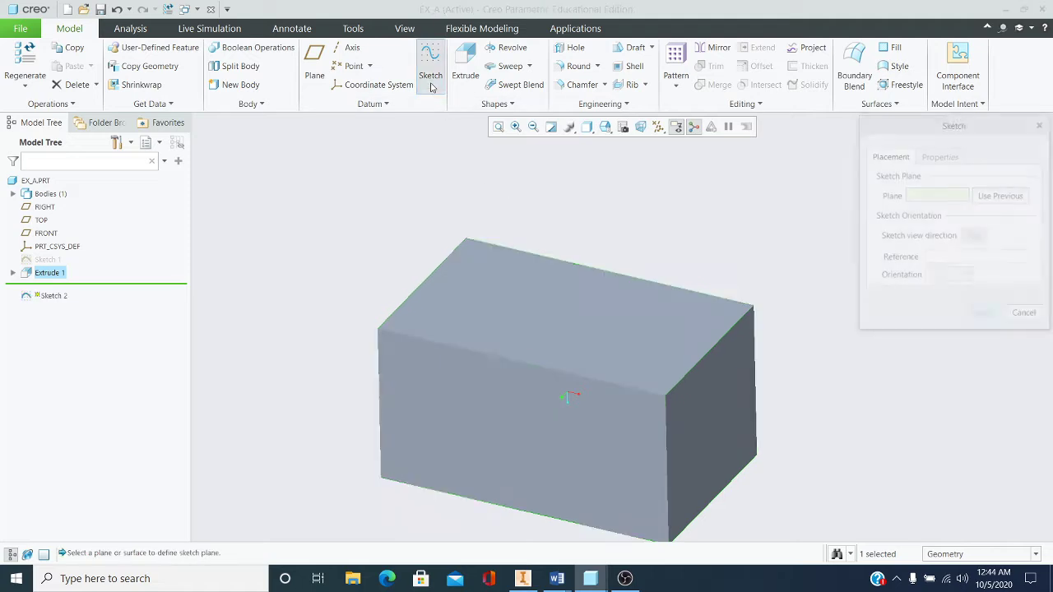
{"action": "left_click", "coordinate": [438, 365]}
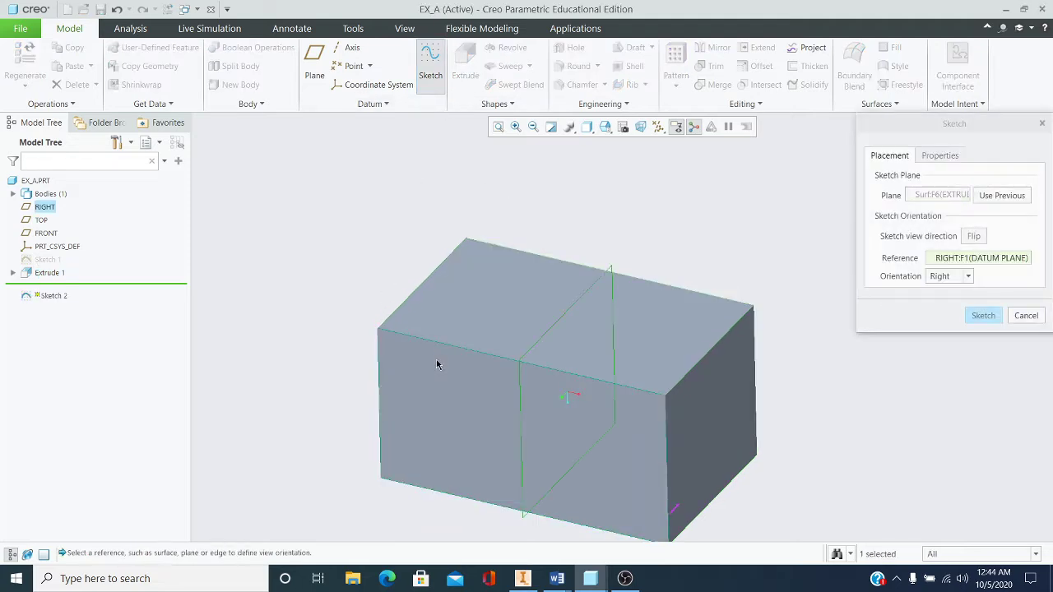
{"action": "left_click", "coordinate": [983, 315]}
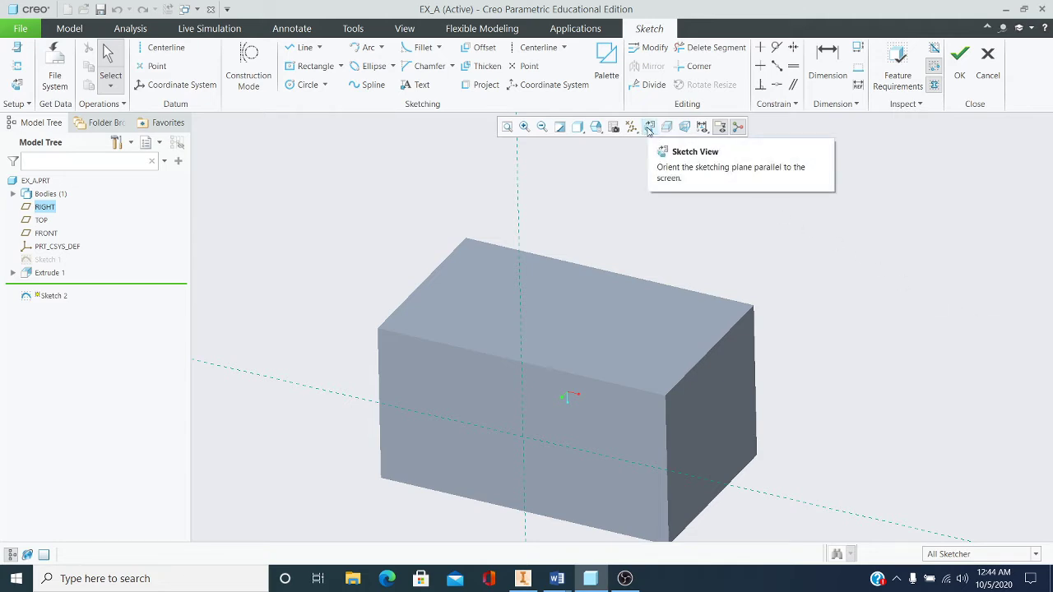
{"action": "left_click", "coordinate": [650, 128]}
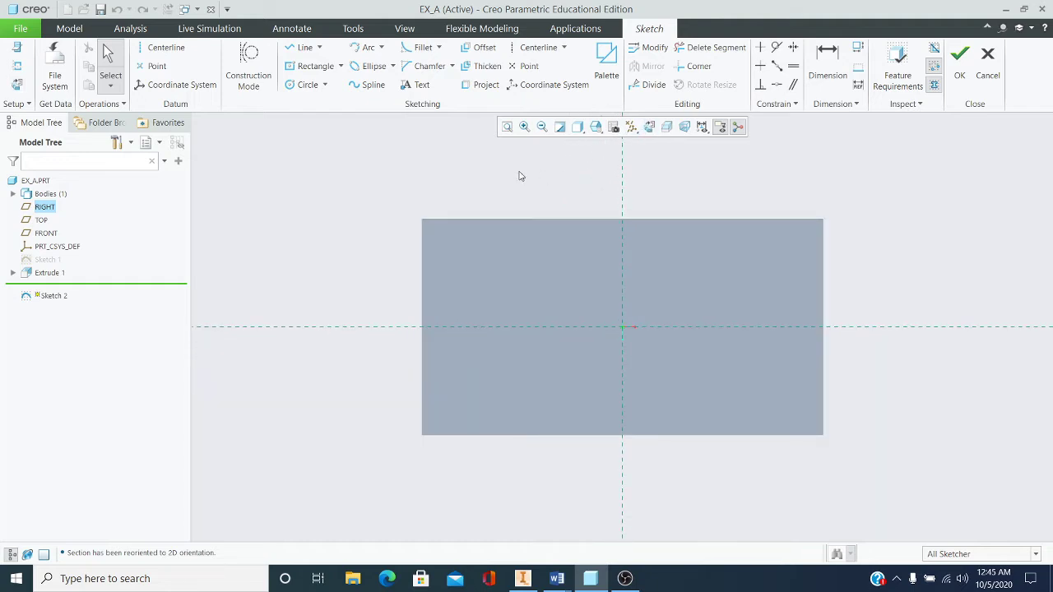
- Sketch a corner rectangle about 1.33 by 0.76 hanging down from the front face's upper edge
{"action": "left_click", "coordinate": [340, 68]}
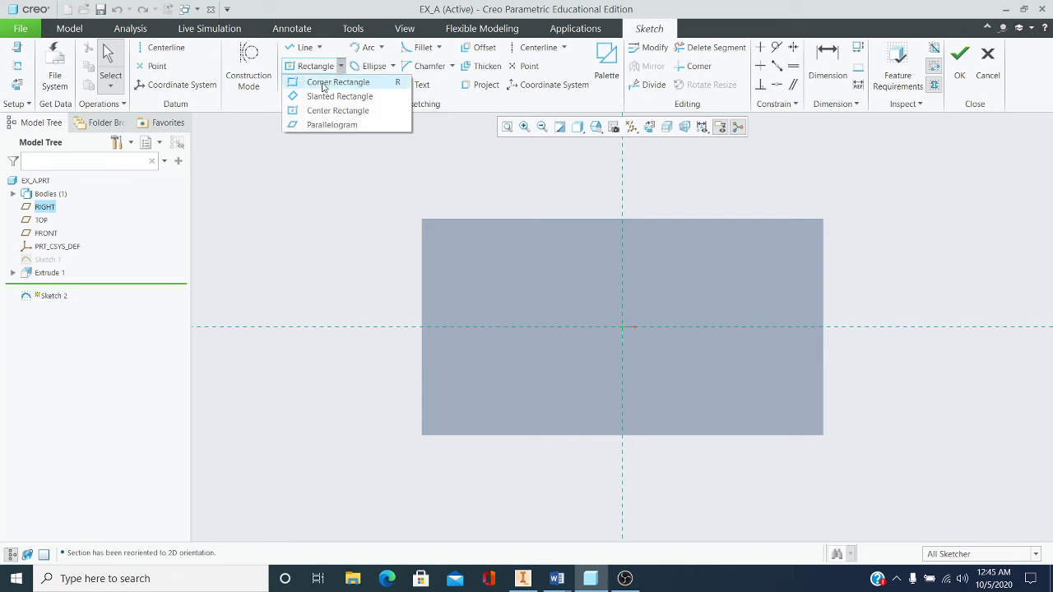
{"action": "left_click", "coordinate": [322, 83]}
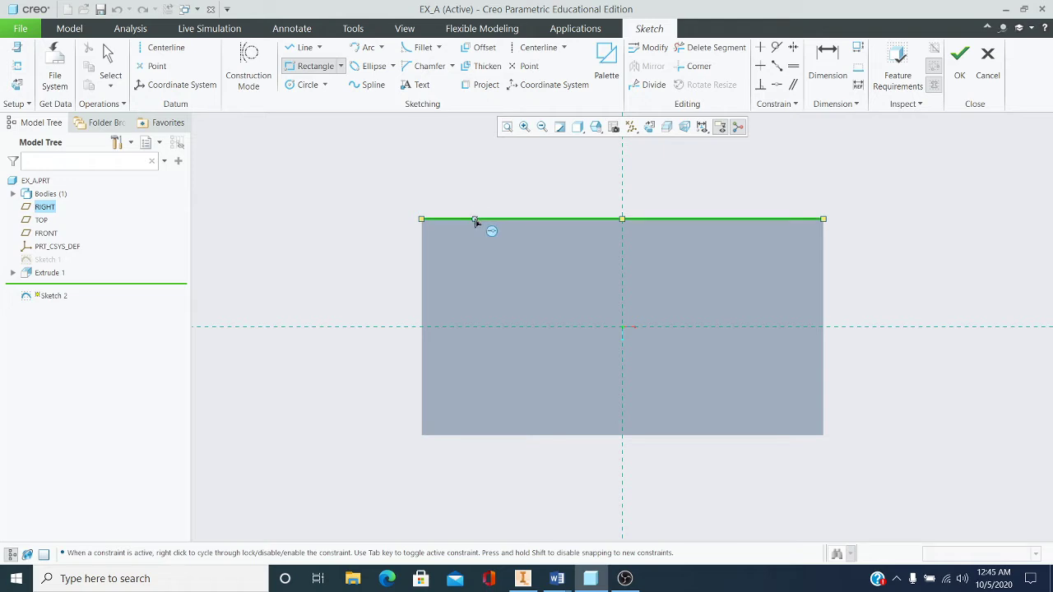
{"action": "left_click", "coordinate": [475, 219]}
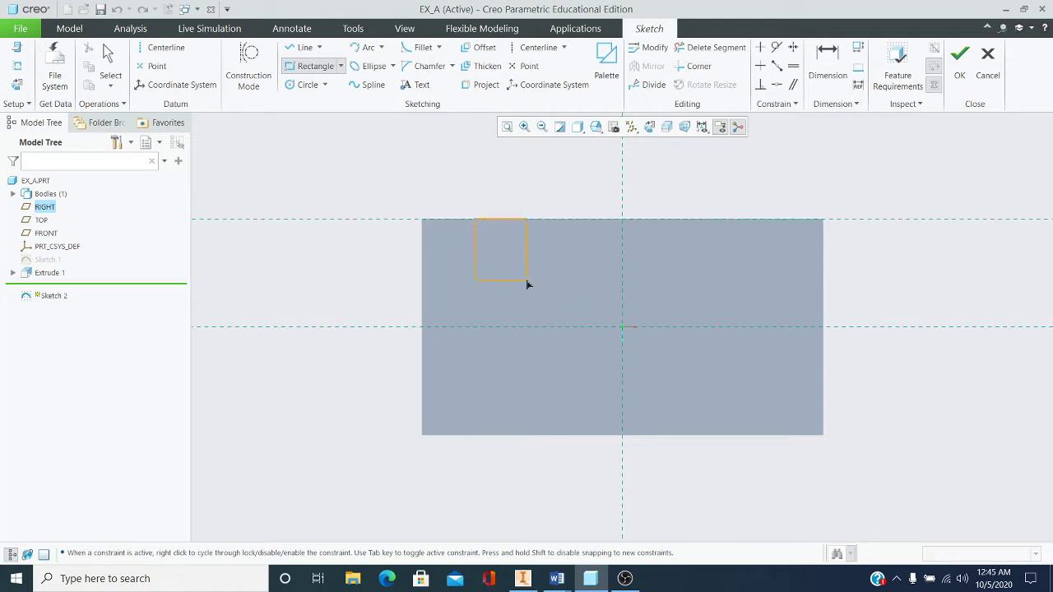
{"action": "left_click", "coordinate": [641, 316]}
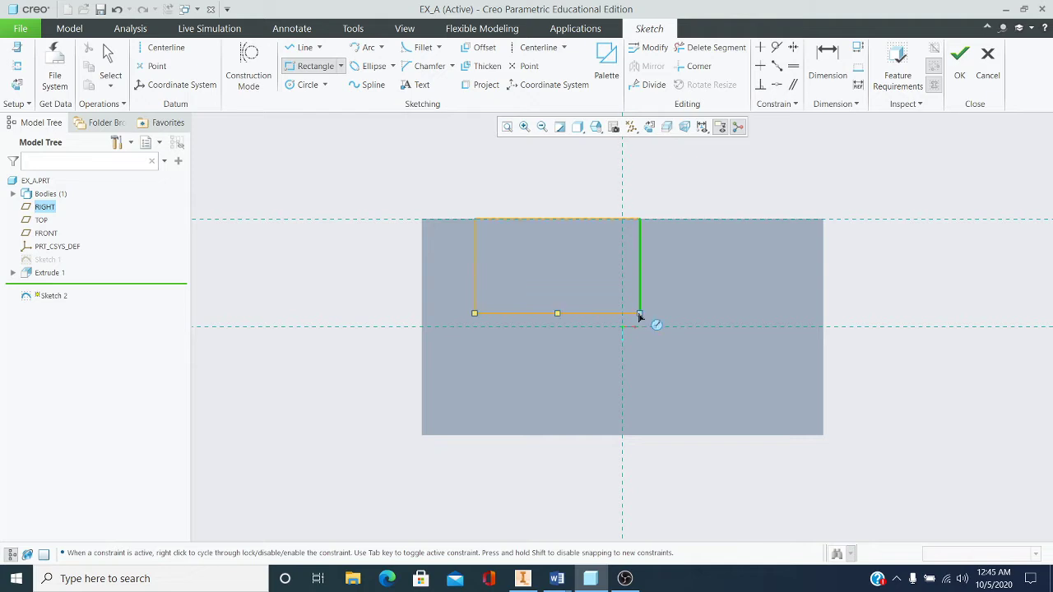
{"action": "middle_click", "coordinate": [573, 277]}
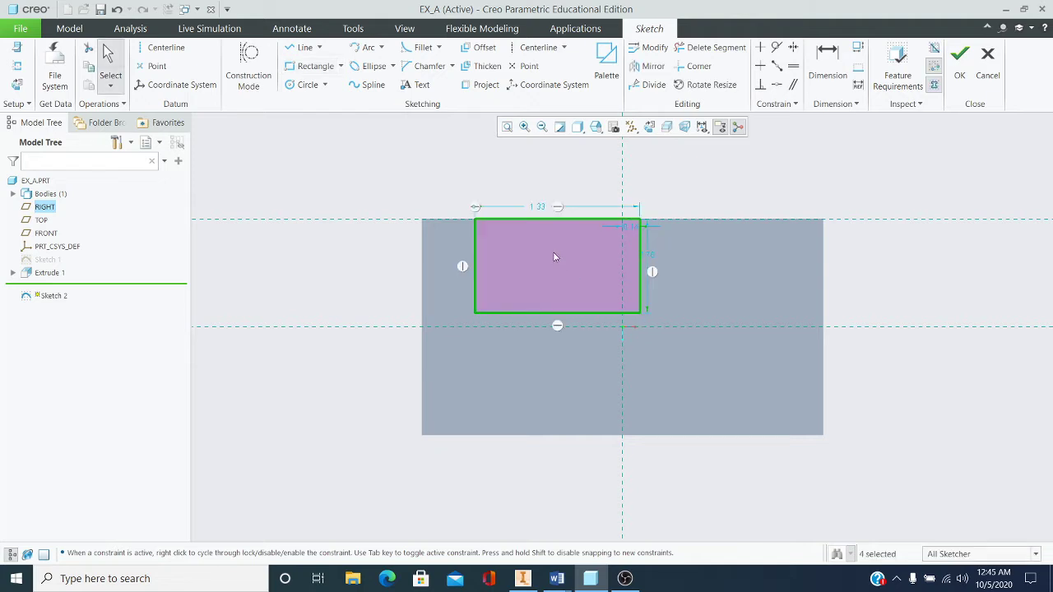
- Set the rectangle's width to 1.25
{"action": "scroll", "coordinate": [556, 256], "scroll_direction": "up", "scroll_amount": 3}
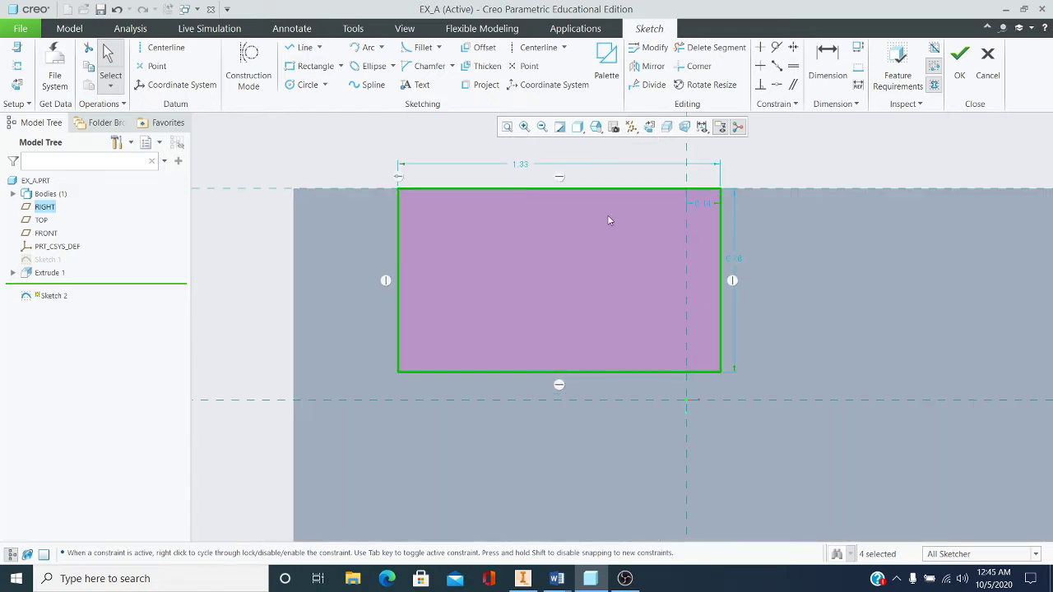
{"action": "left_click", "coordinate": [526, 167]}
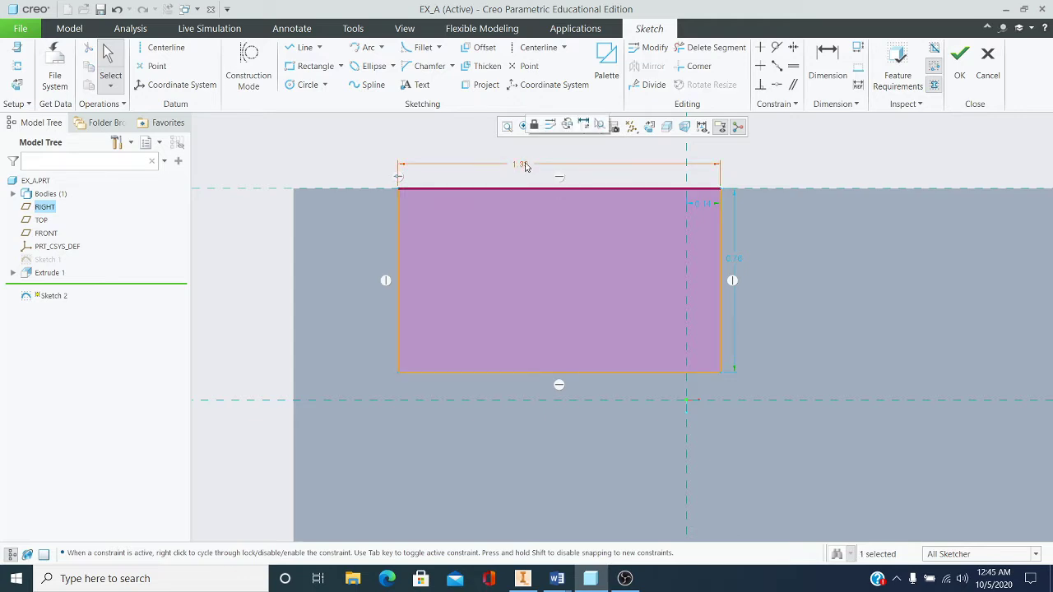
{"action": "double_click", "coordinate": [526, 169]}
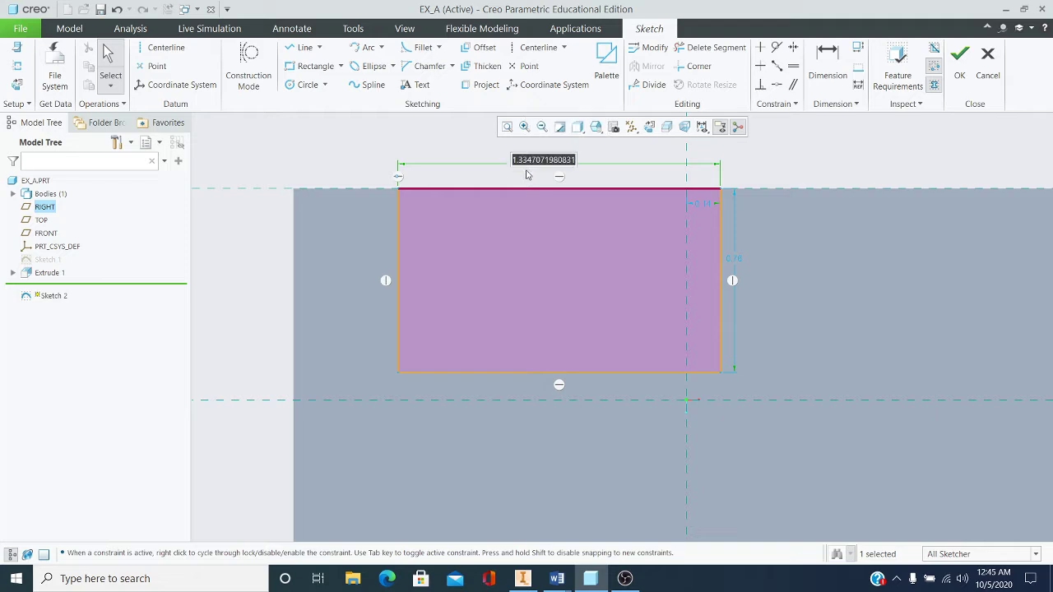
{"action": "type", "text": "1.25"}
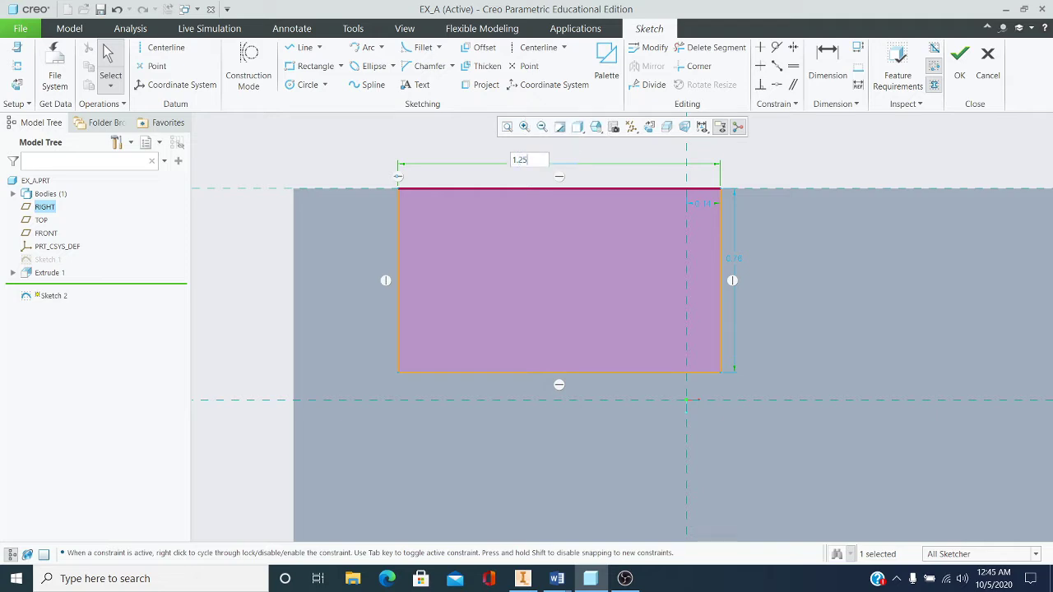
{"action": "key", "text": "Return"}
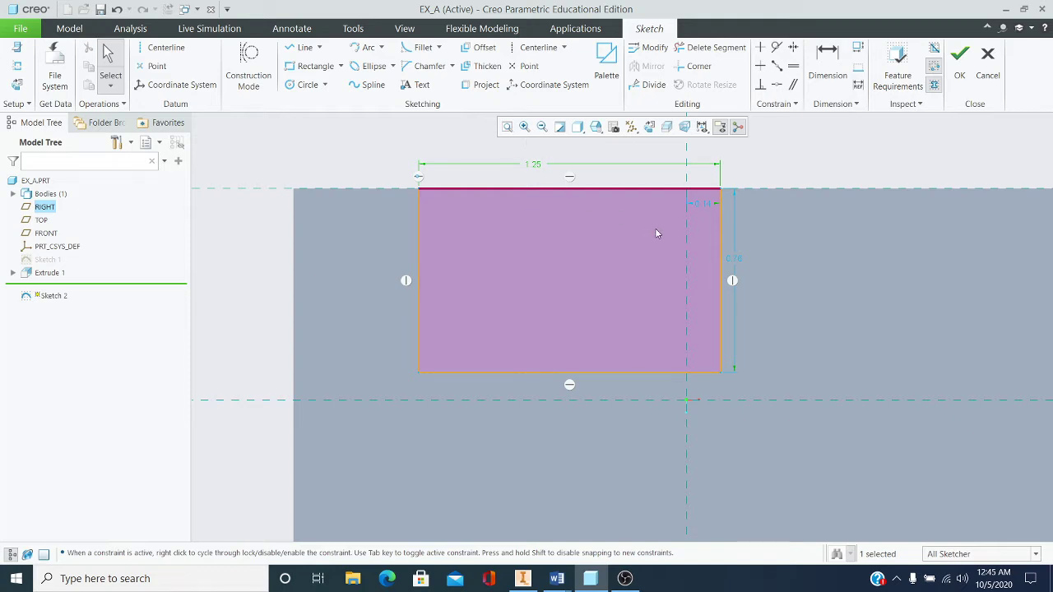
- Set the rectangle's height to 1.25
{"action": "scroll", "coordinate": [671, 237], "scroll_direction": "up", "scroll_amount": 1}
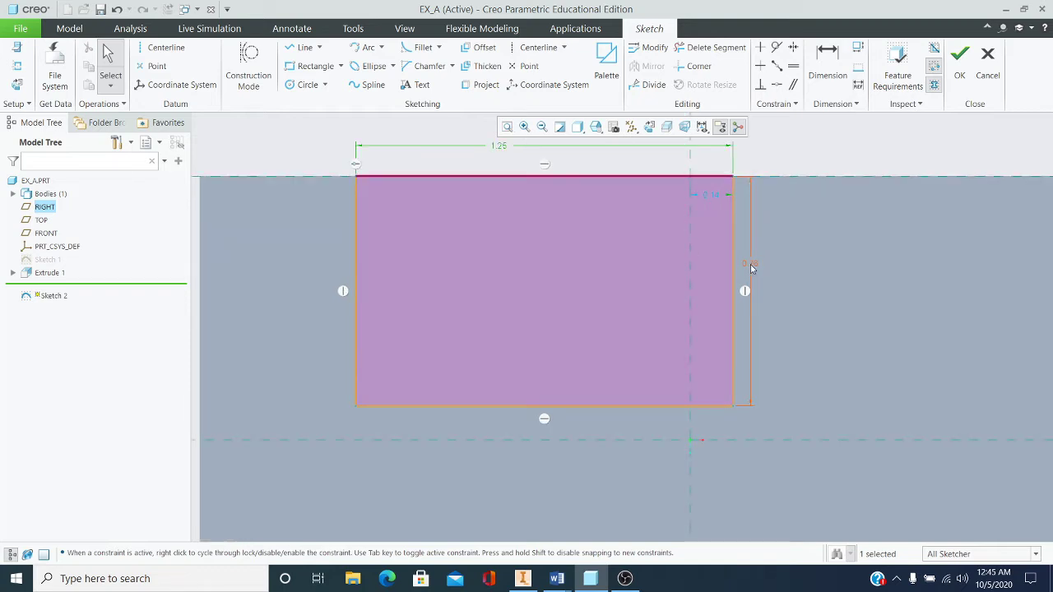
{"action": "scroll", "coordinate": [751, 267], "scroll_direction": "up", "scroll_amount": 1}
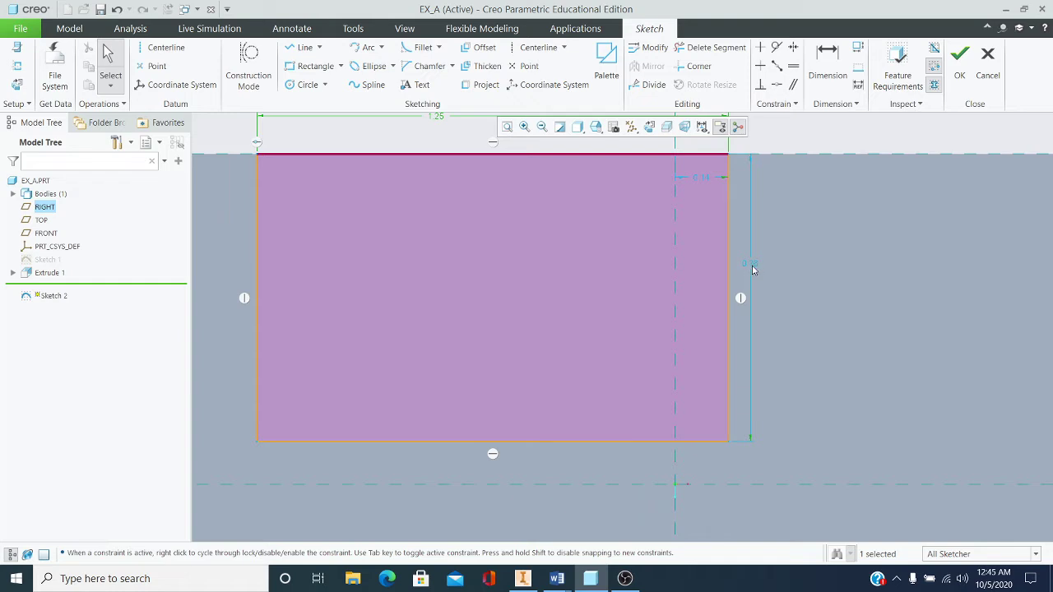
{"action": "double_click", "coordinate": [752, 268]}
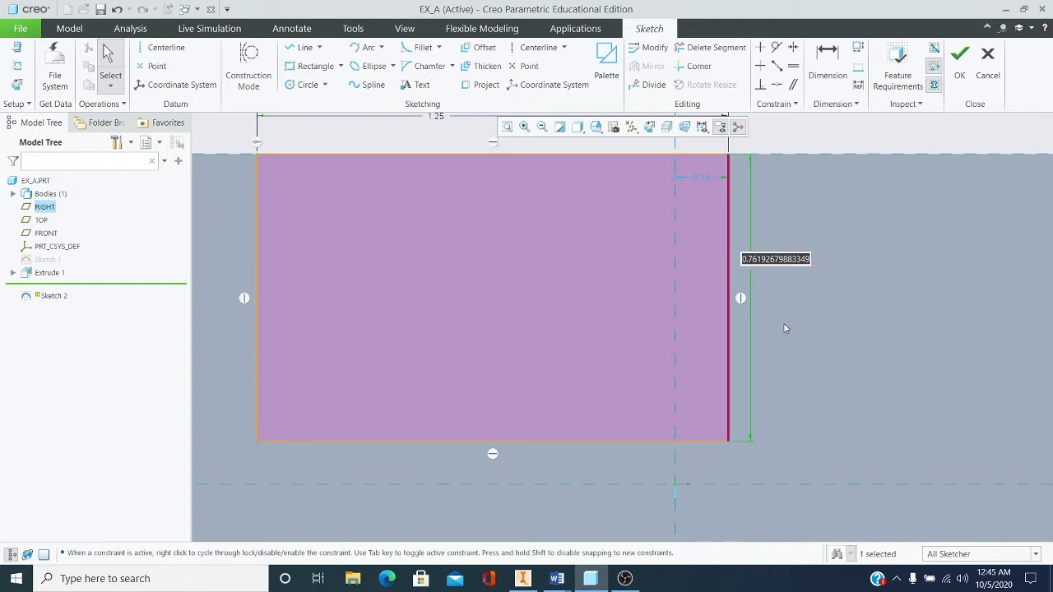
{"action": "key", "text": "BackSpace"}
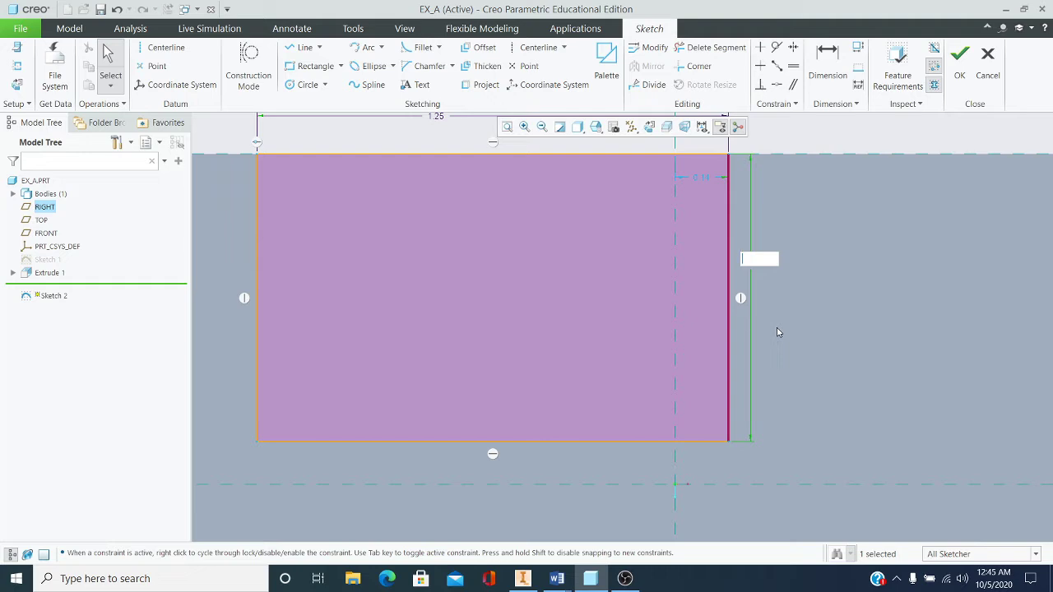
{"action": "type", "text": "1.25"}
{"action": "key", "text": "Return"}
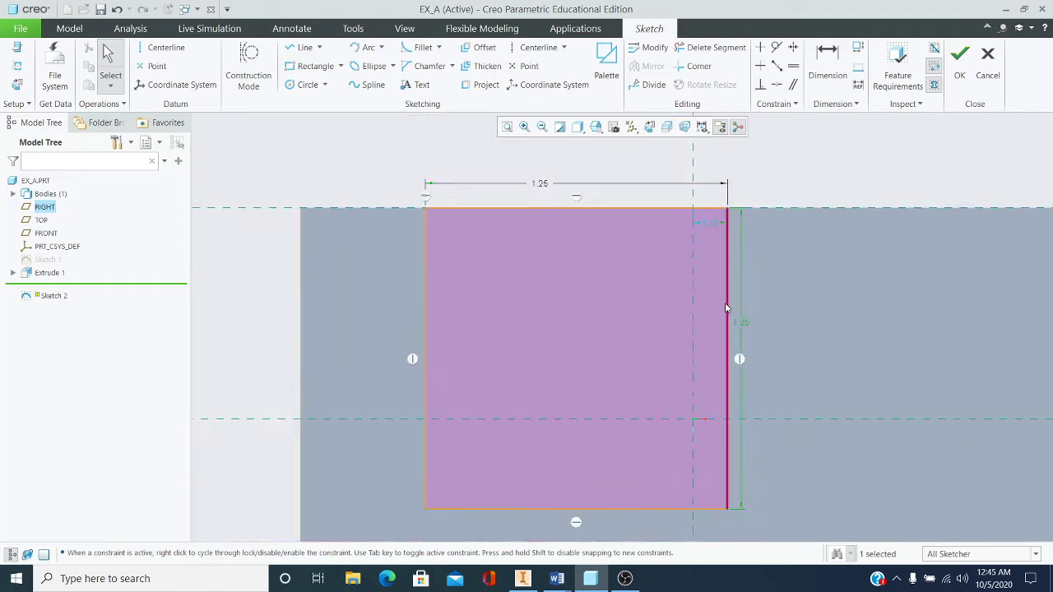
- Try offsetting the square's right side 0.625 from the vertical reference line, and undo that change
{"action": "scroll", "coordinate": [715, 341], "scroll_direction": "up", "scroll_amount": 1}
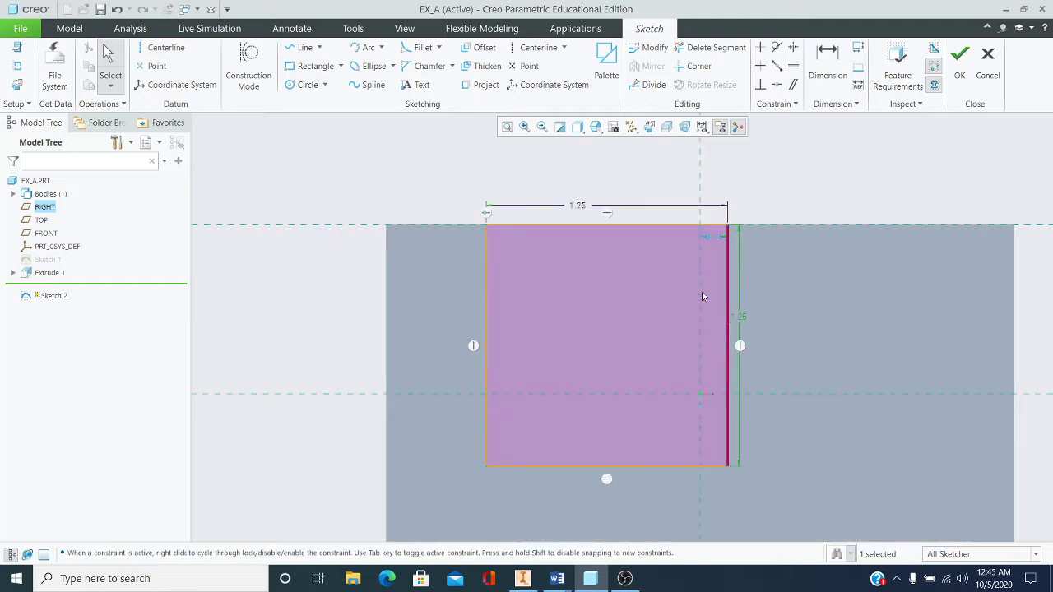
{"action": "scroll", "coordinate": [703, 294], "scroll_direction": "up", "scroll_amount": 2}
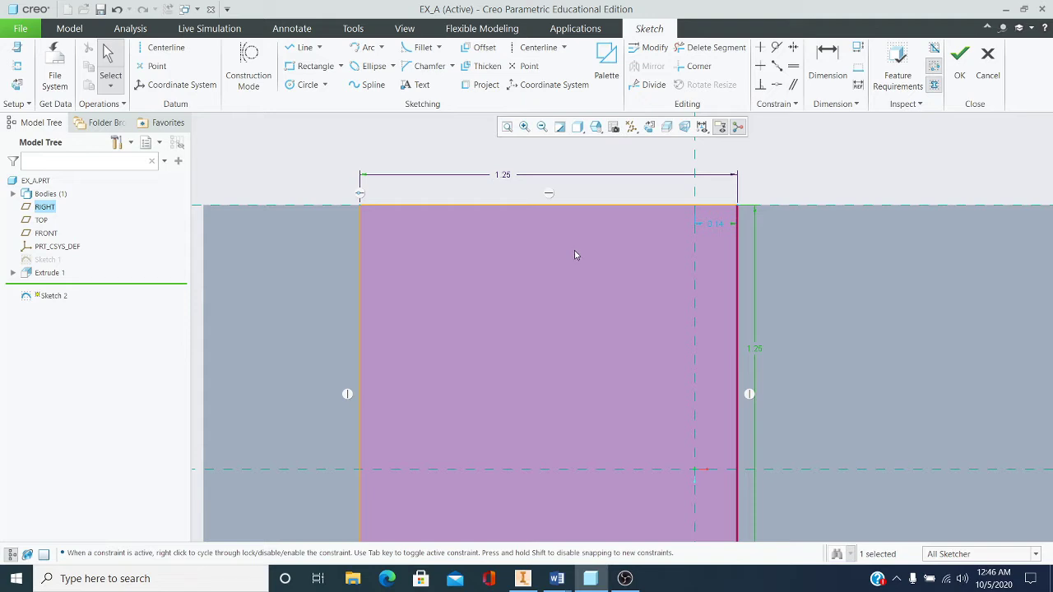
{"action": "double_click", "coordinate": [717, 226]}
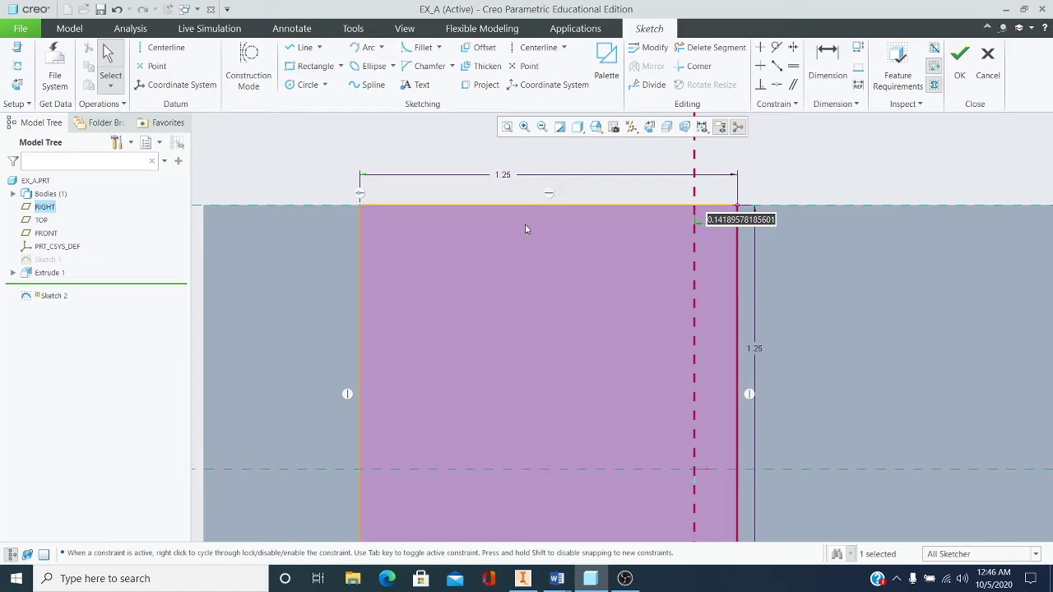
{"action": "type", "text": ".6"}
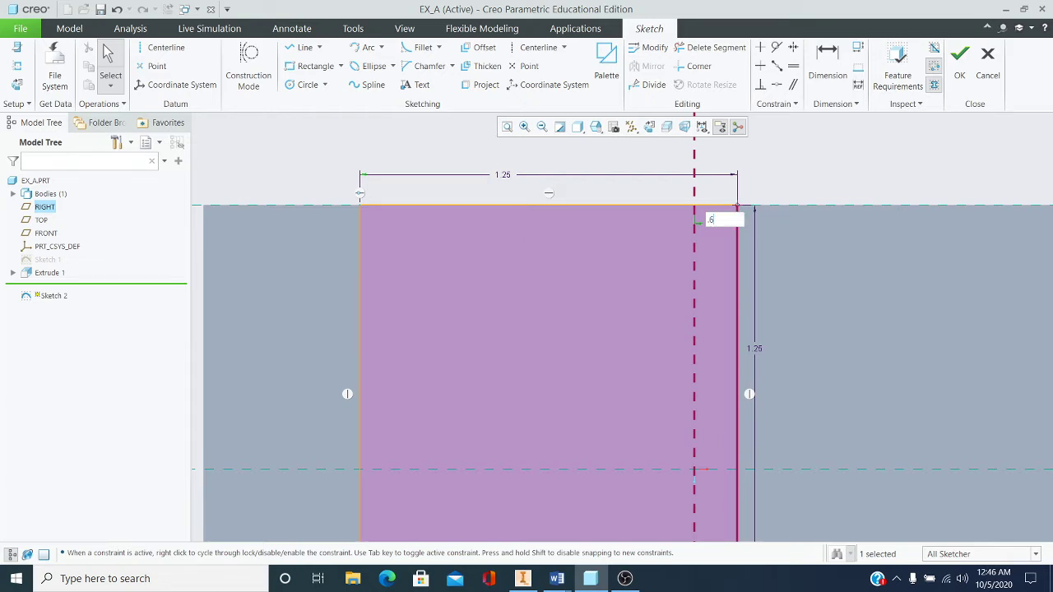
{"action": "type", "text": "25"}
{"action": "key", "text": "Return"}
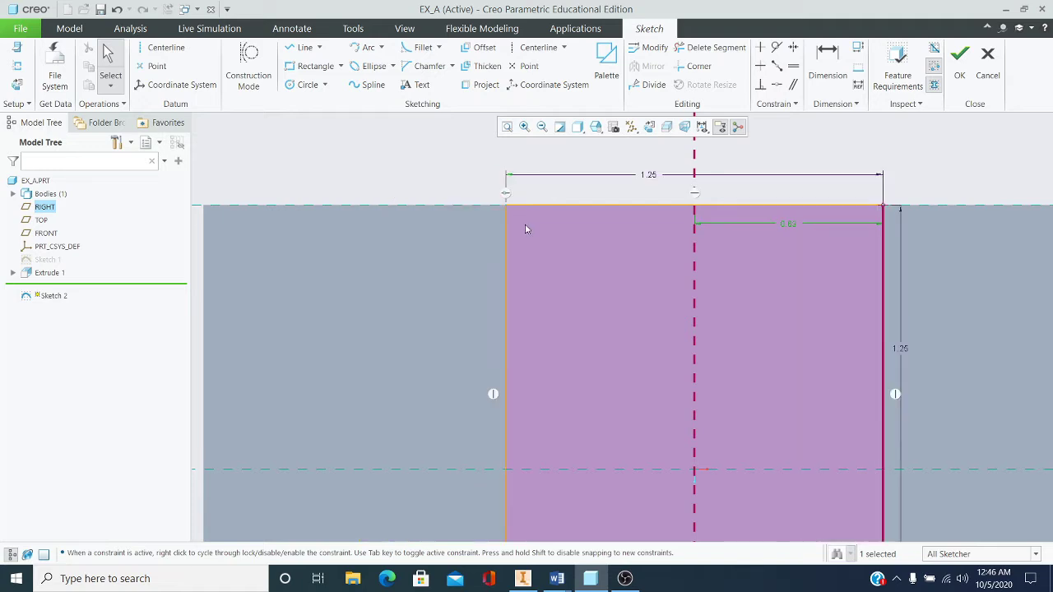
{"action": "scroll", "coordinate": [650, 272], "scroll_direction": "down", "scroll_amount": 3}
{"action": "scroll", "coordinate": [667, 356], "scroll_direction": "down", "scroll_amount": 2}
{"action": "scroll", "coordinate": [672, 341], "scroll_direction": "up", "scroll_amount": 2}
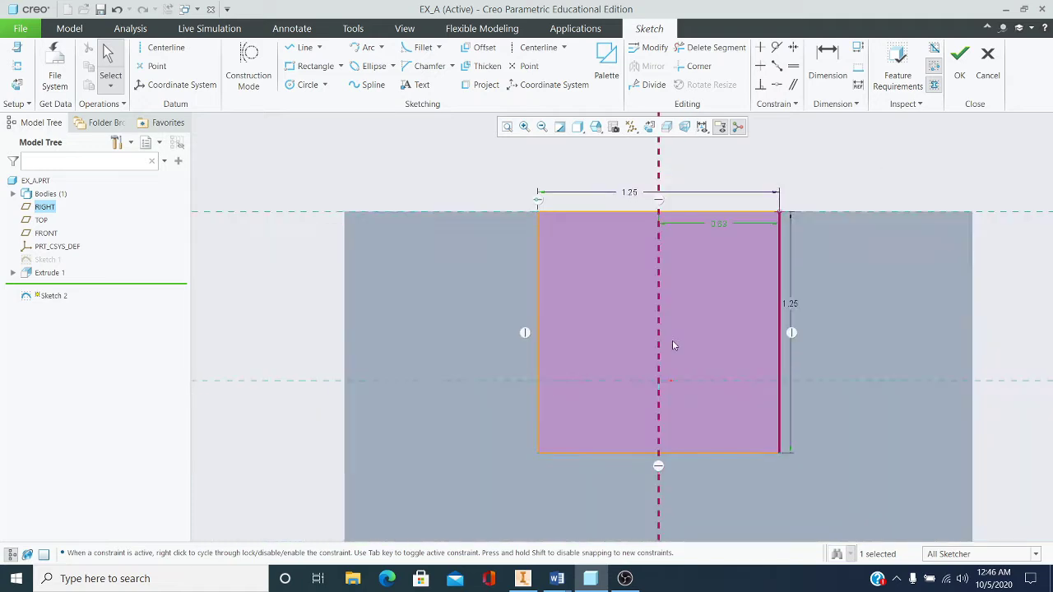
{"action": "scroll", "coordinate": [638, 236], "scroll_direction": "down", "scroll_amount": 1}
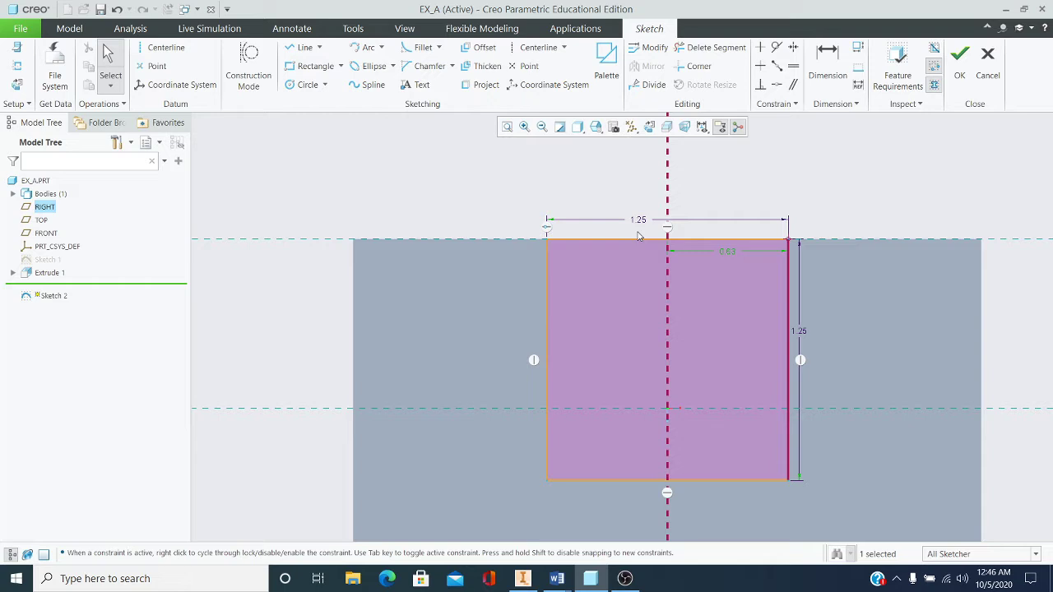
{"action": "left_click", "coordinate": [117, 9]}
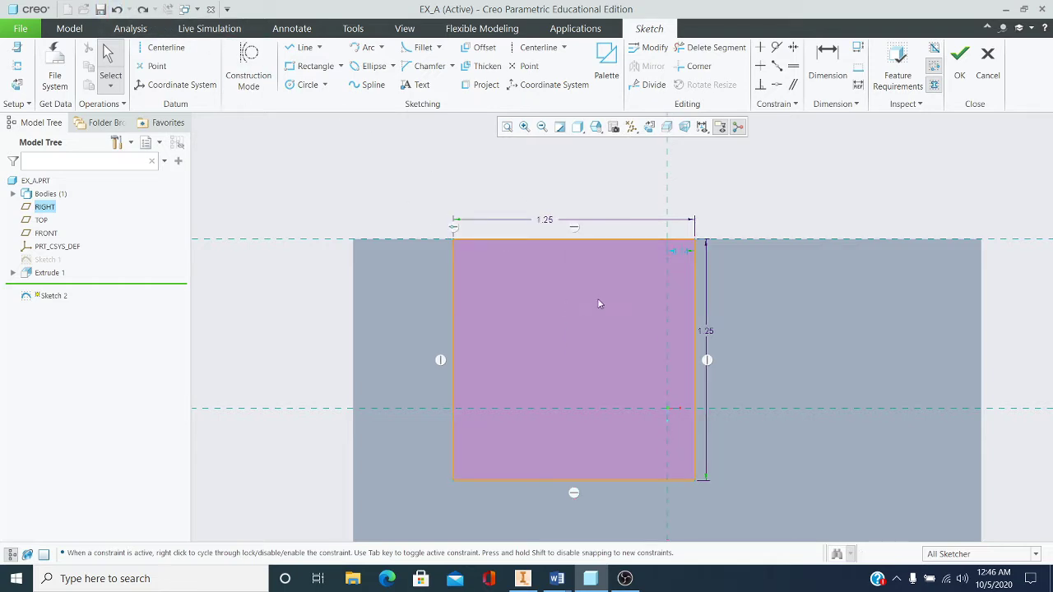
- Set the distance between the square's right side and the vertical reference line to 0 and finish the sketch
{"action": "scroll", "coordinate": [658, 279], "scroll_direction": "down", "scroll_amount": 1}
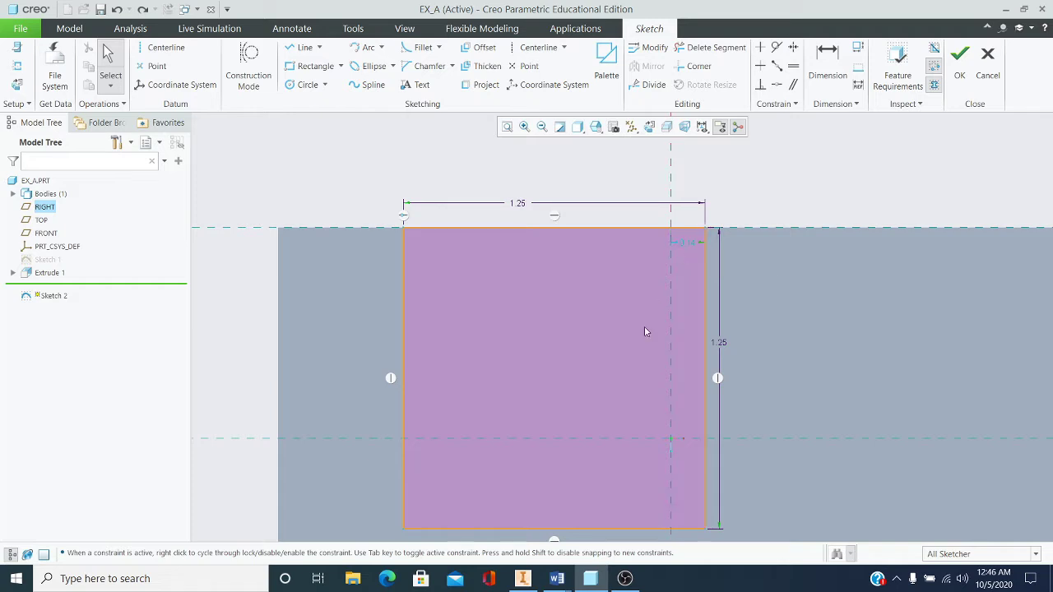
{"action": "scroll", "coordinate": [640, 343], "scroll_direction": "up", "scroll_amount": 2}
{"action": "scroll", "coordinate": [686, 346], "scroll_direction": "down", "scroll_amount": 1}
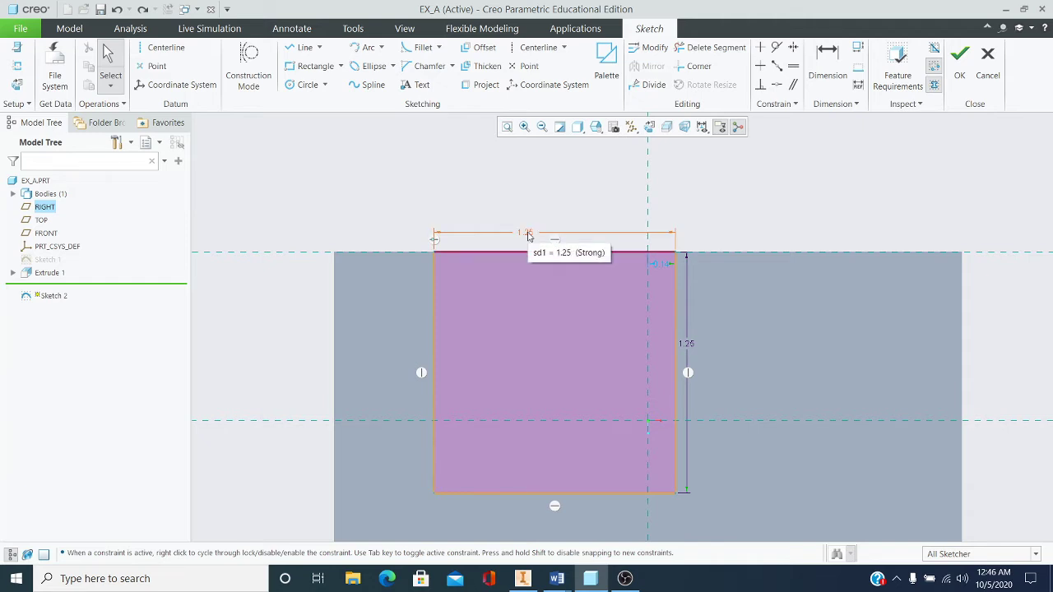
{"action": "double_click", "coordinate": [658, 269]}
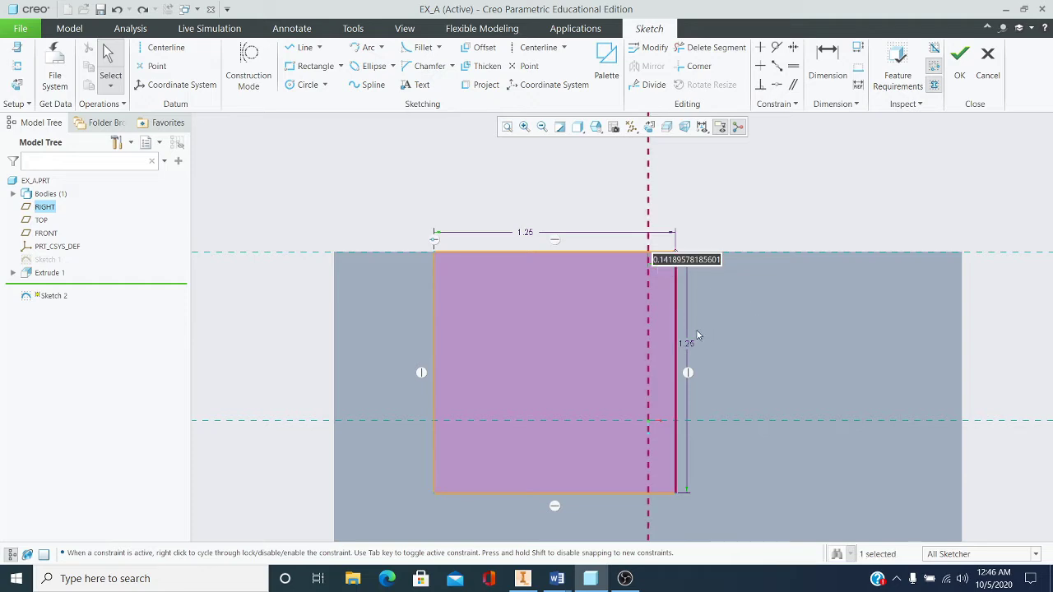
{"action": "key", "text": "BackSpace"}
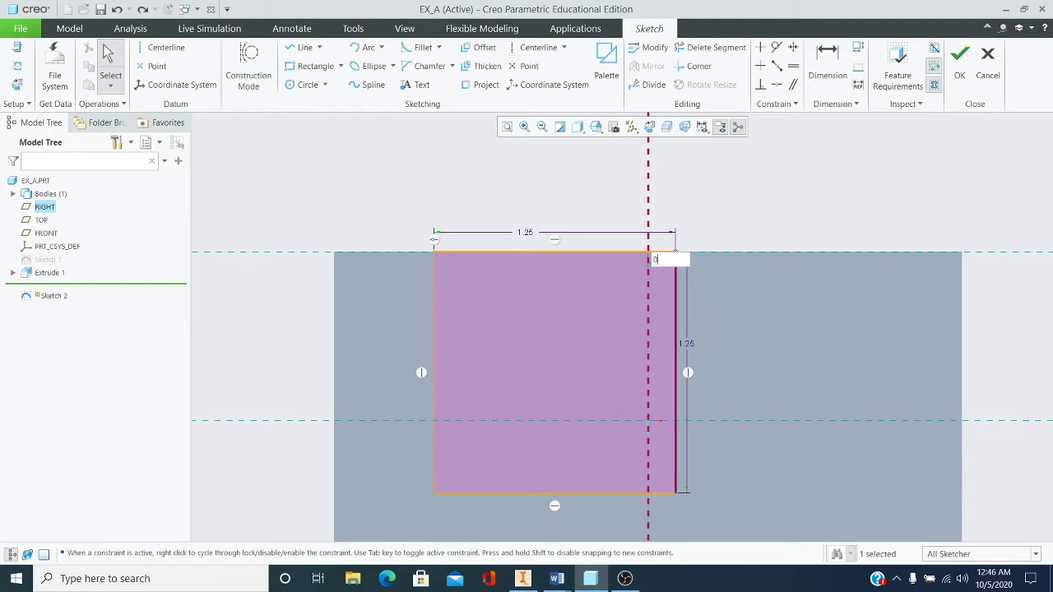
{"action": "type", "text": "0"}
{"action": "key", "text": "Return"}
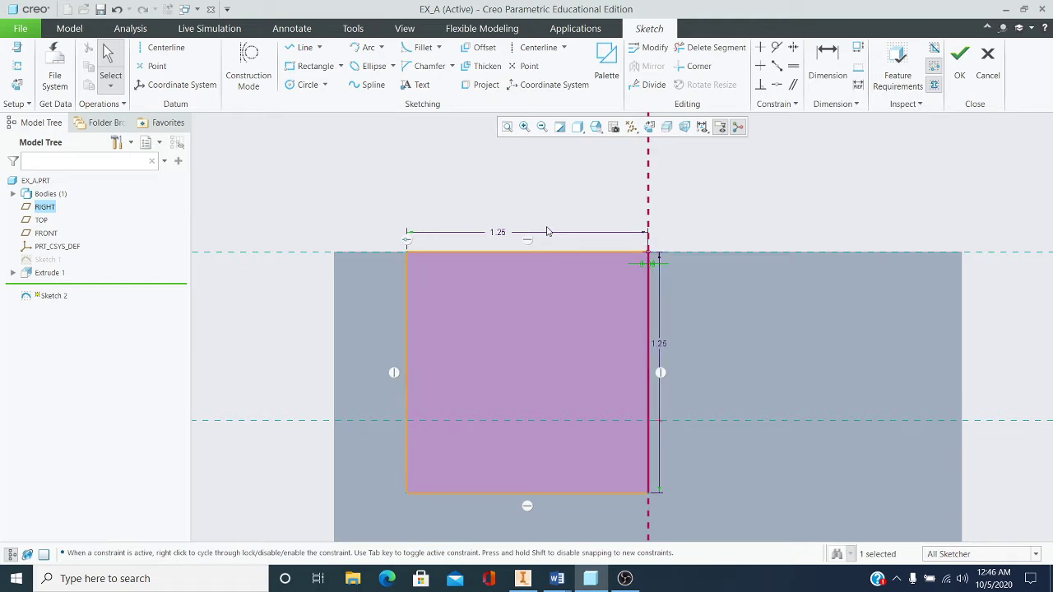
{"action": "middle_click_drag", "start_coordinate": [561, 207], "coordinate": [535, 212]}
{"action": "scroll", "coordinate": [520, 211], "scroll_direction": "down", "scroll_amount": 2}
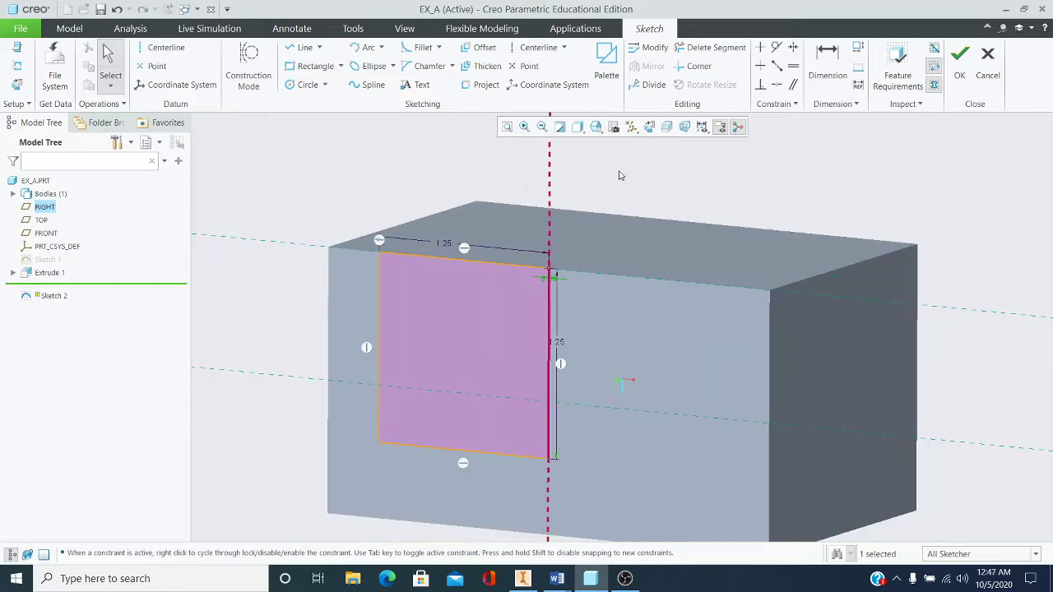
{"action": "left_click", "coordinate": [959, 58]}
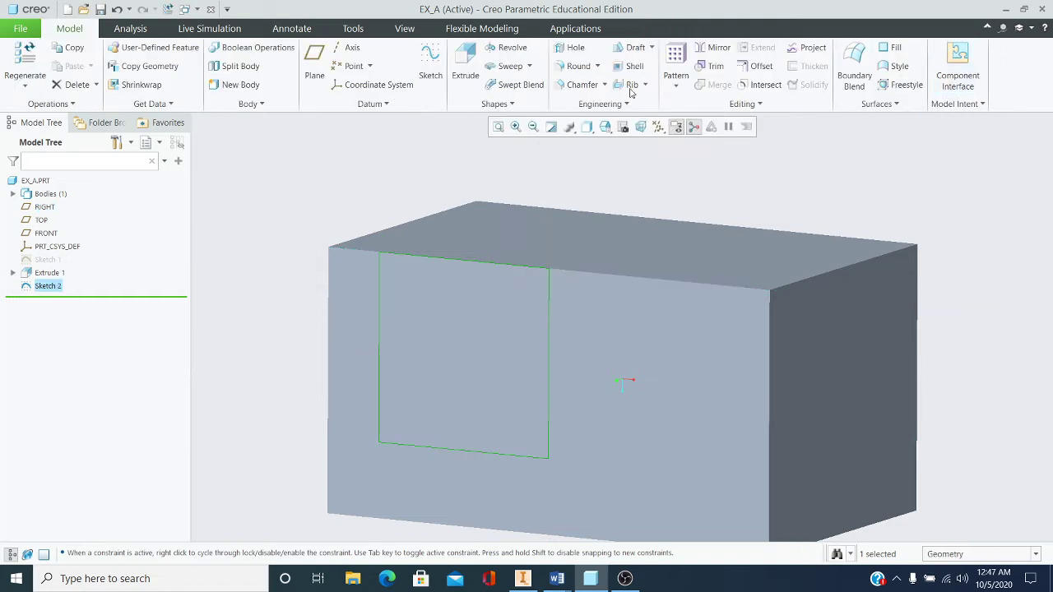
- Extrude the square sketch as a cut through the block's full depth, using a depth of about 2.56
{"action": "left_click", "coordinate": [467, 64]}
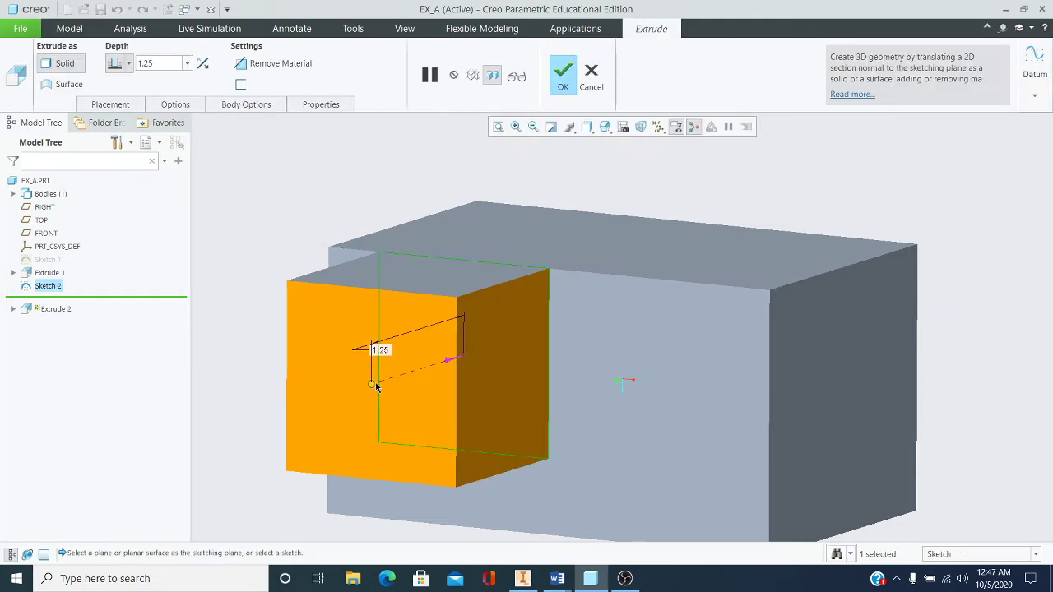
{"action": "left_click_drag", "start_coordinate": [371, 383], "coordinate": [627, 211]}
{"action": "left_click", "coordinate": [570, 91]}
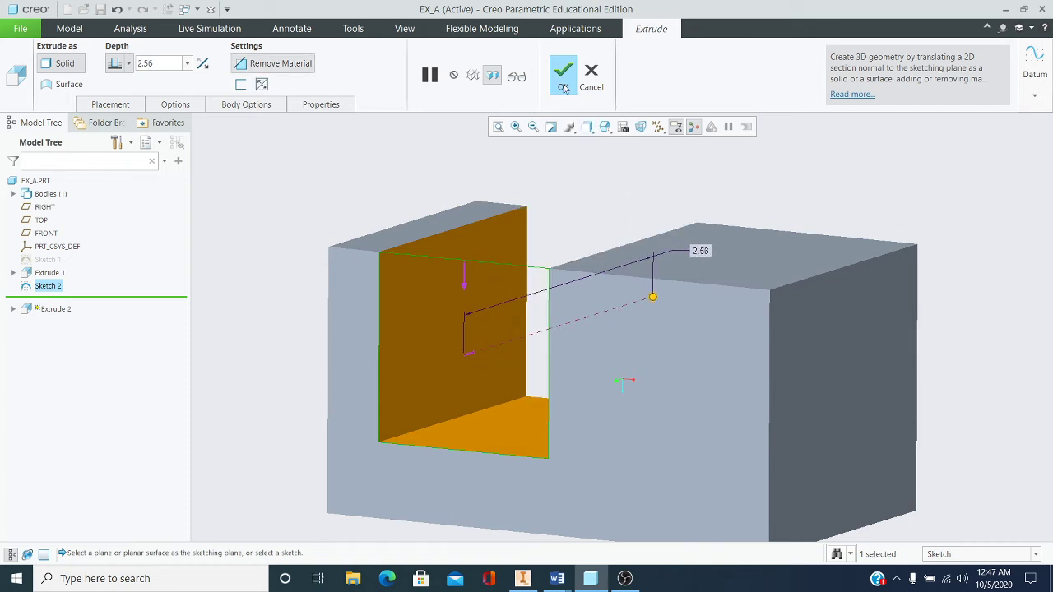
- Start a sketch on the block's front face and orient the sketching plane parallel to the screen
{"action": "mouse_move", "coordinate": [513, 271]}
{"action": "middle_mouse_down"}
{"action": "mouse_move", "coordinate": [547, 237]}
{"action": "mouse_move", "coordinate": [543, 279]}
{"action": "mouse_move", "coordinate": [573, 291]}
{"action": "mouse_move", "coordinate": [555, 265]}
{"action": "mouse_move", "coordinate": [524, 266]}
{"action": "middle_mouse_up"}
{"action": "scroll", "coordinate": [305, 189], "scroll_direction": "down", "scroll_amount": 1}
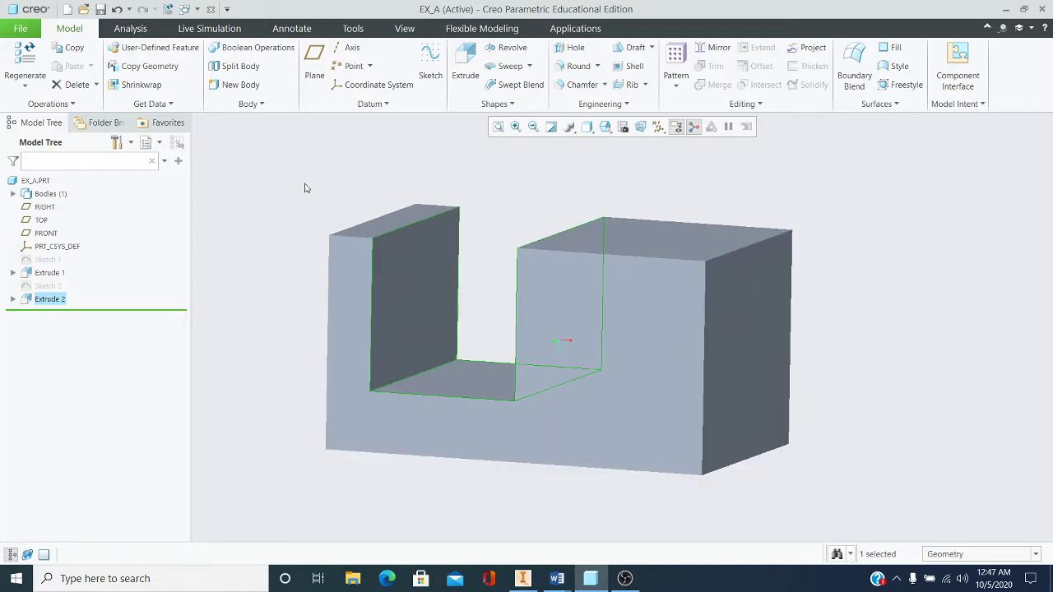
{"action": "left_click", "coordinate": [430, 59]}
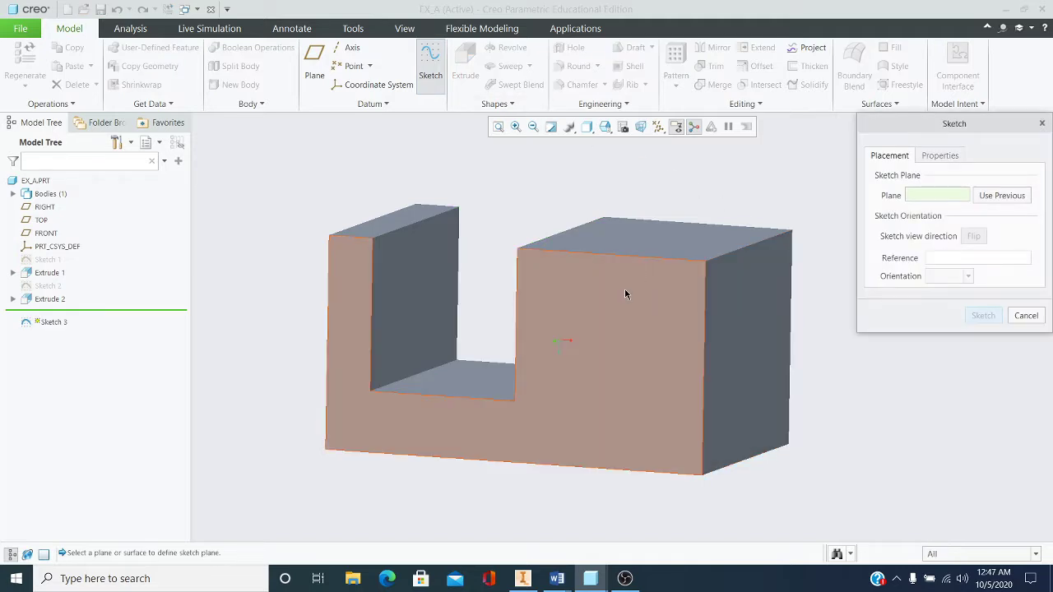
{"action": "left_click", "coordinate": [625, 291]}
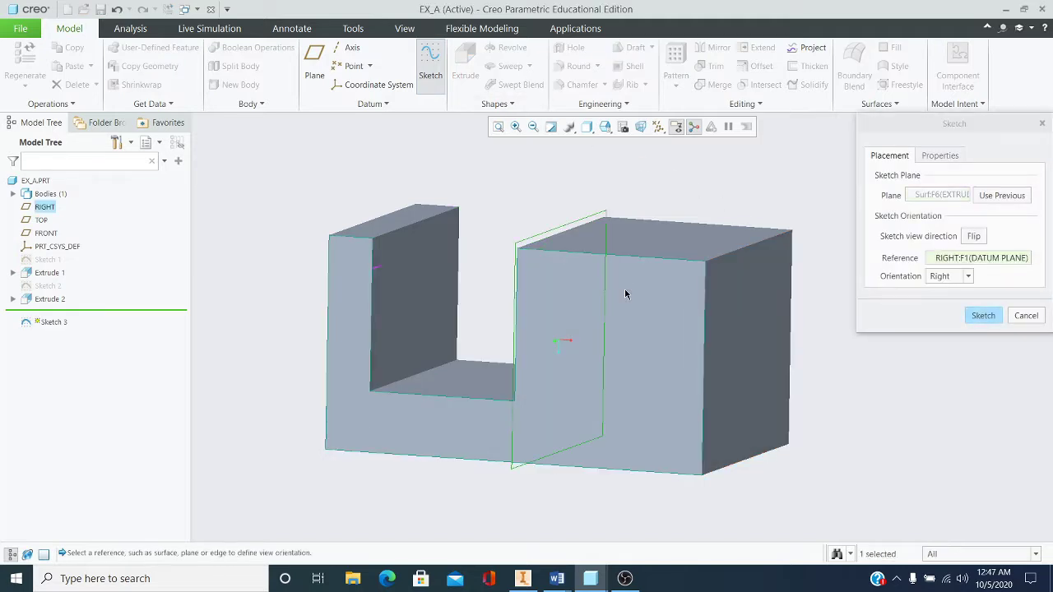
{"action": "left_click", "coordinate": [986, 318]}
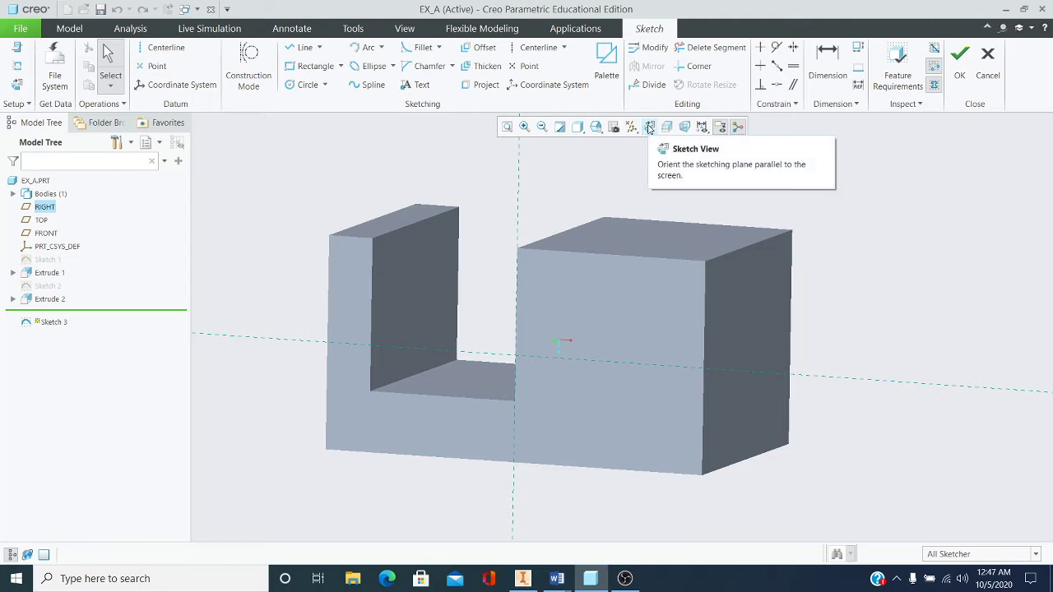
{"action": "left_click", "coordinate": [649, 127]}
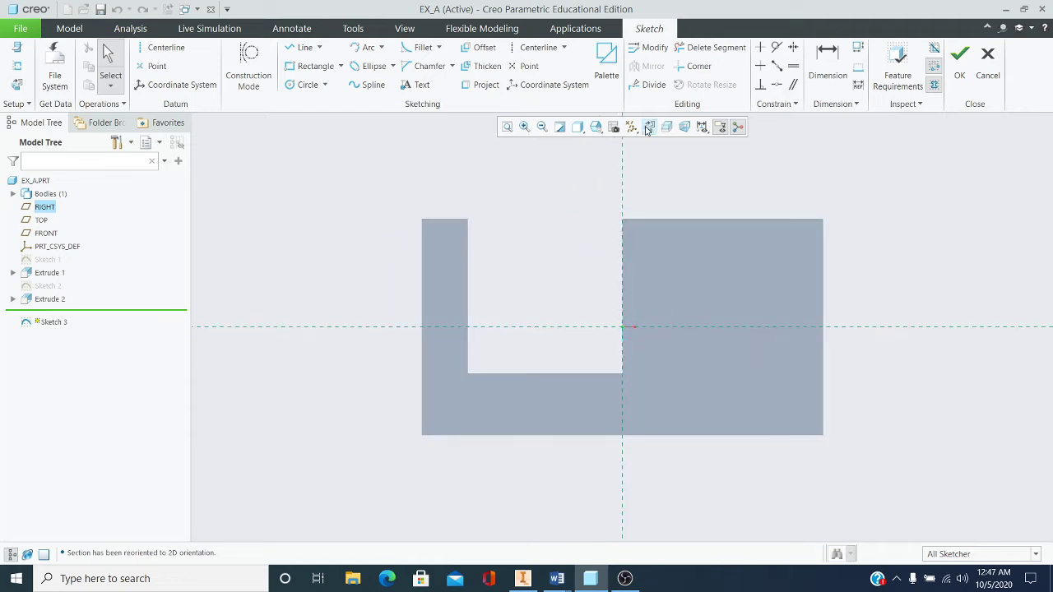
{"action": "left_click", "coordinate": [339, 67]}
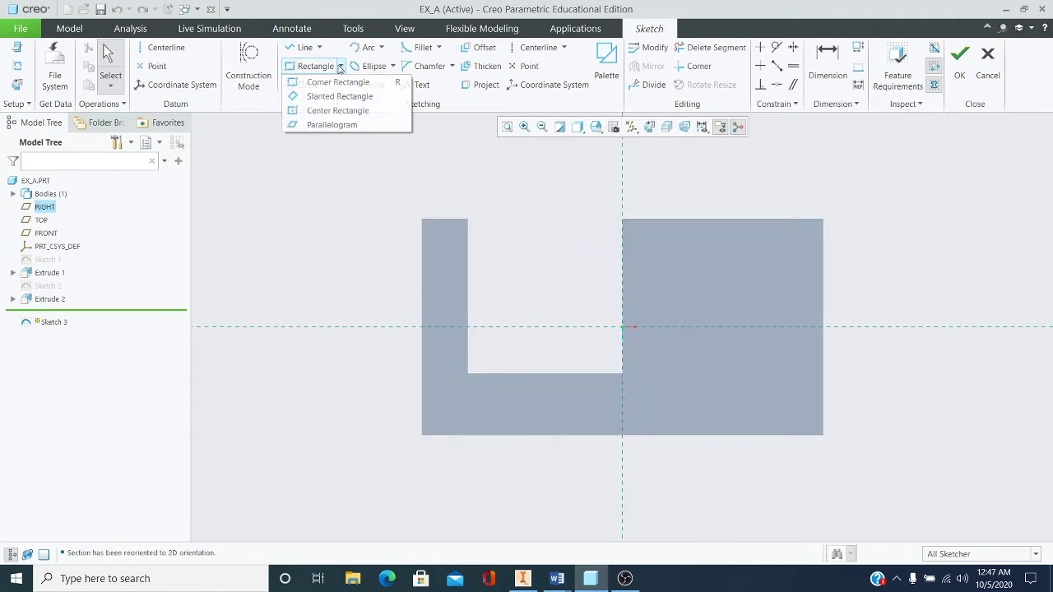
{"action": "left_click", "coordinate": [326, 83]}
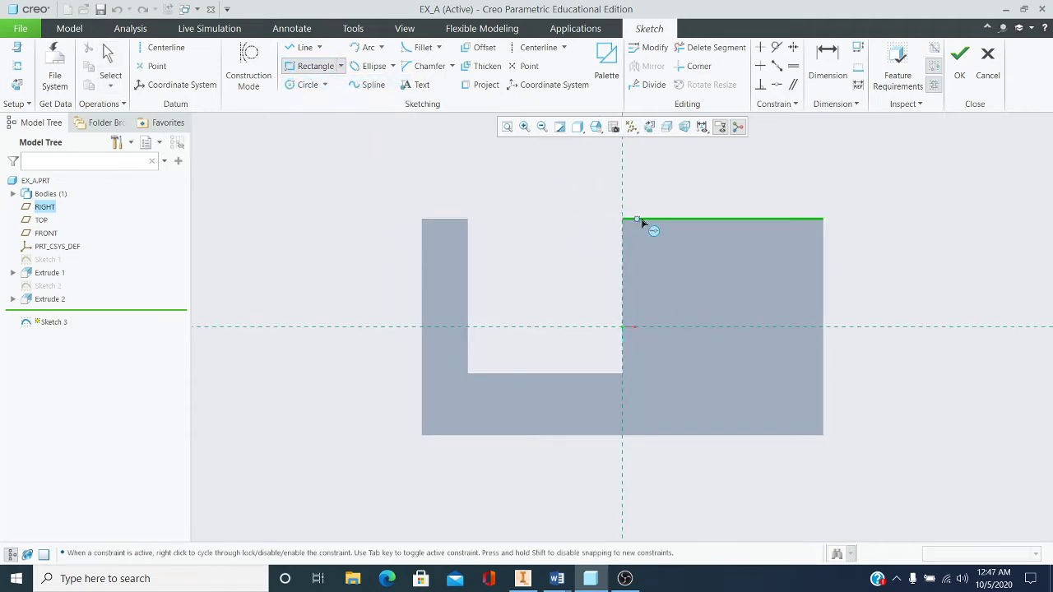
{"action": "left_click", "coordinate": [677, 219]}
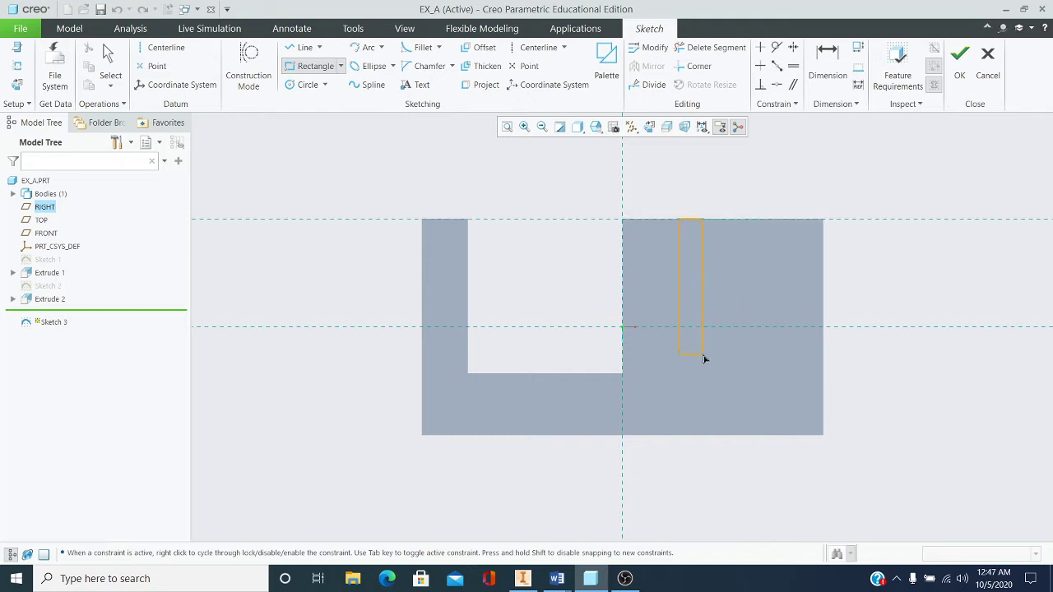
{"action": "left_click", "coordinate": [778, 371]}
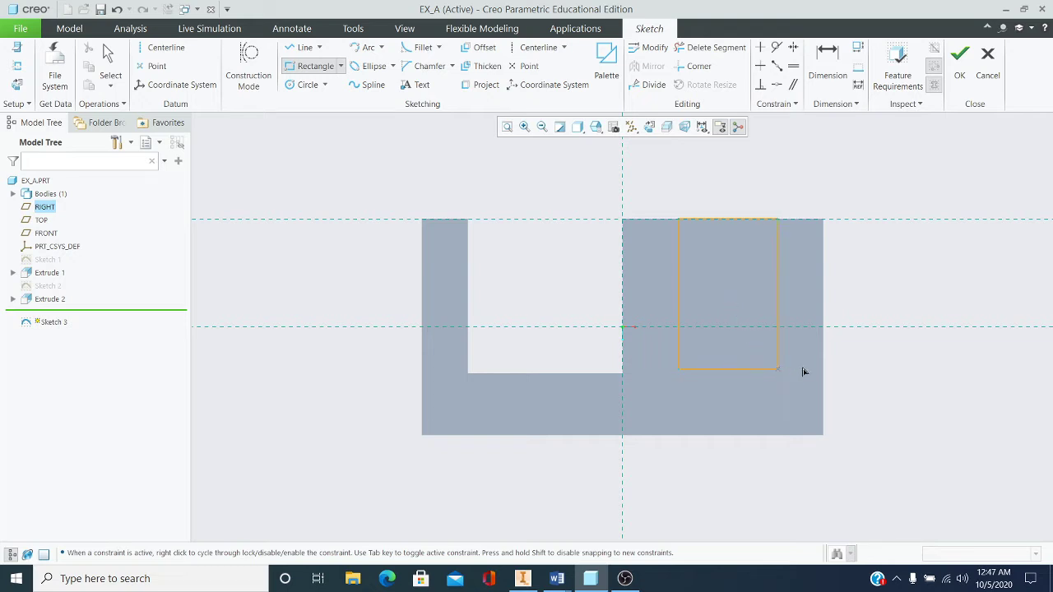
{"action": "left_click", "coordinate": [777, 370]}
{"action": "left_click", "coordinate": [119, 10]}
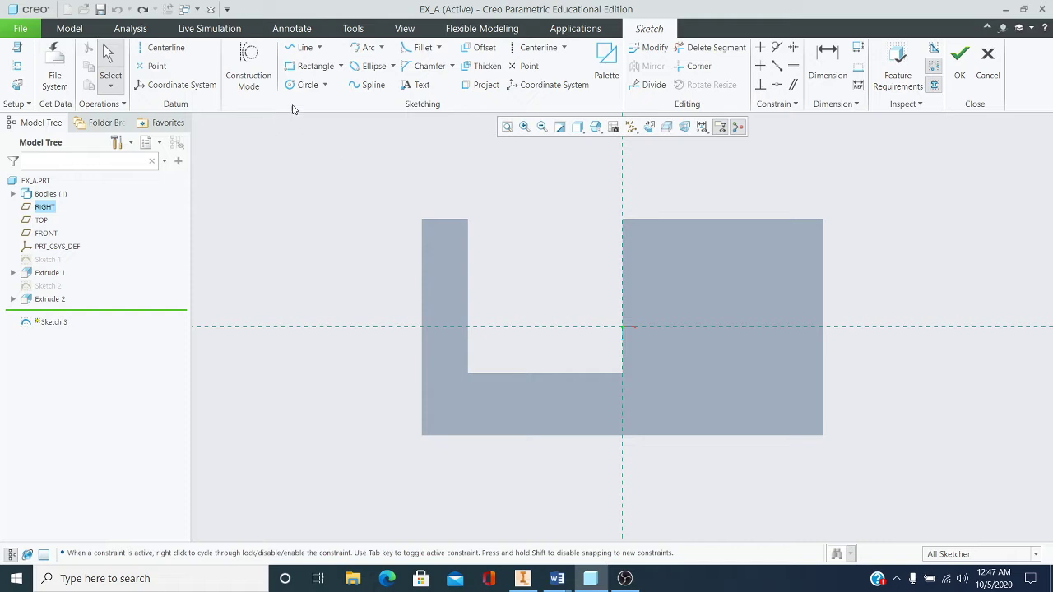
- Sketch a corner rectangle about 1.18 wide and 1.24 high from the front face's upper right corner, extending inward and down
{"action": "left_click", "coordinate": [341, 65]}
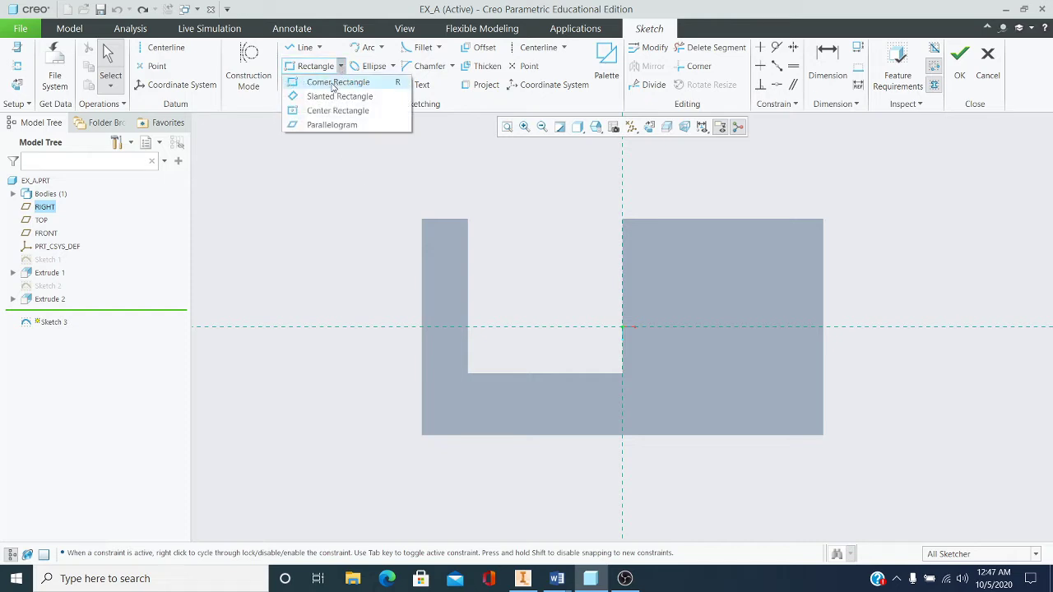
{"action": "left_click", "coordinate": [333, 83]}
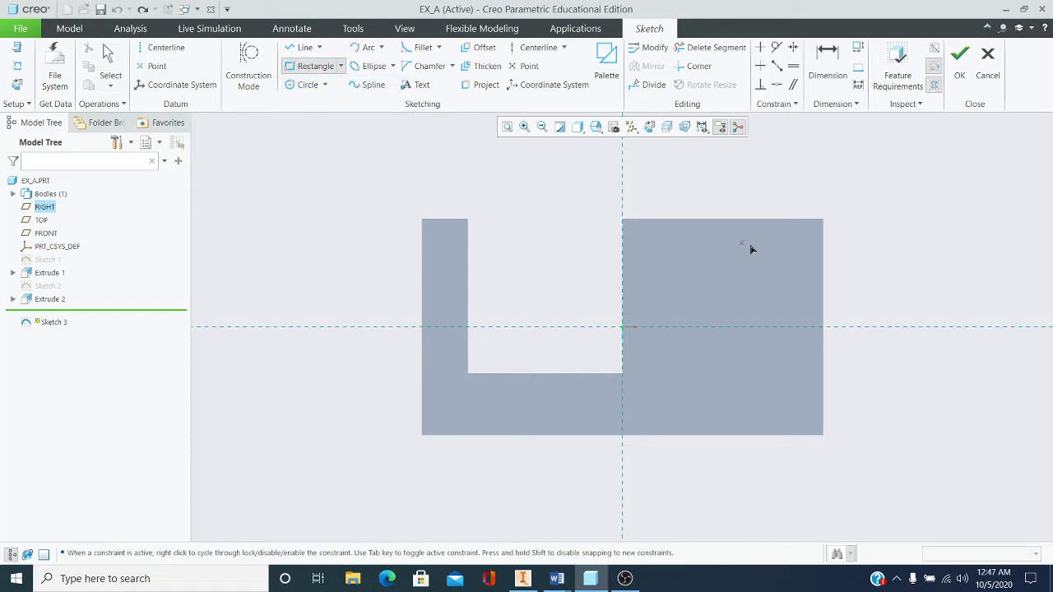
{"action": "left_click", "coordinate": [823, 218]}
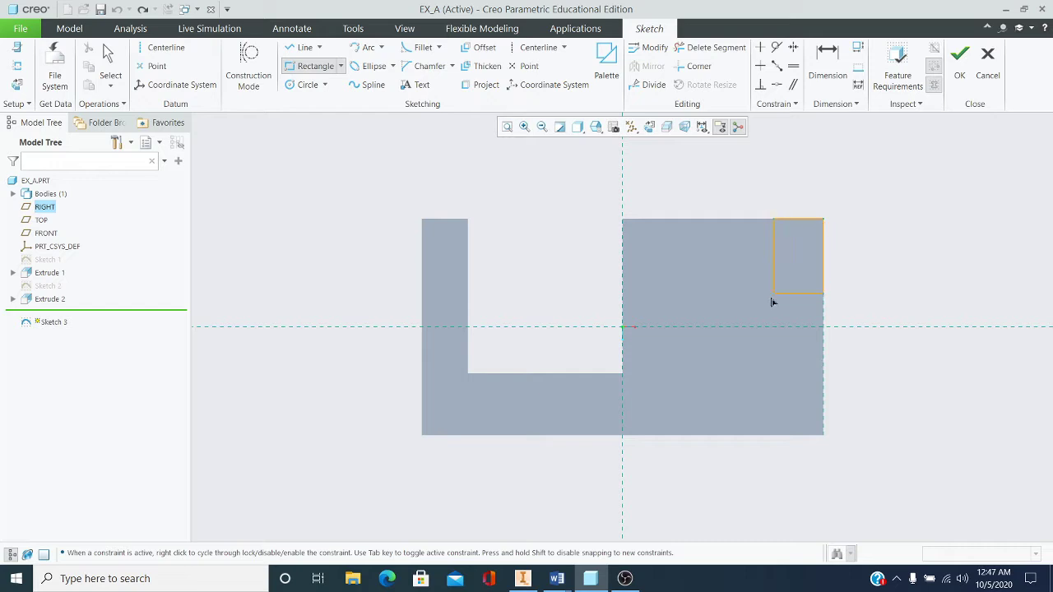
{"action": "left_click", "coordinate": [679, 375]}
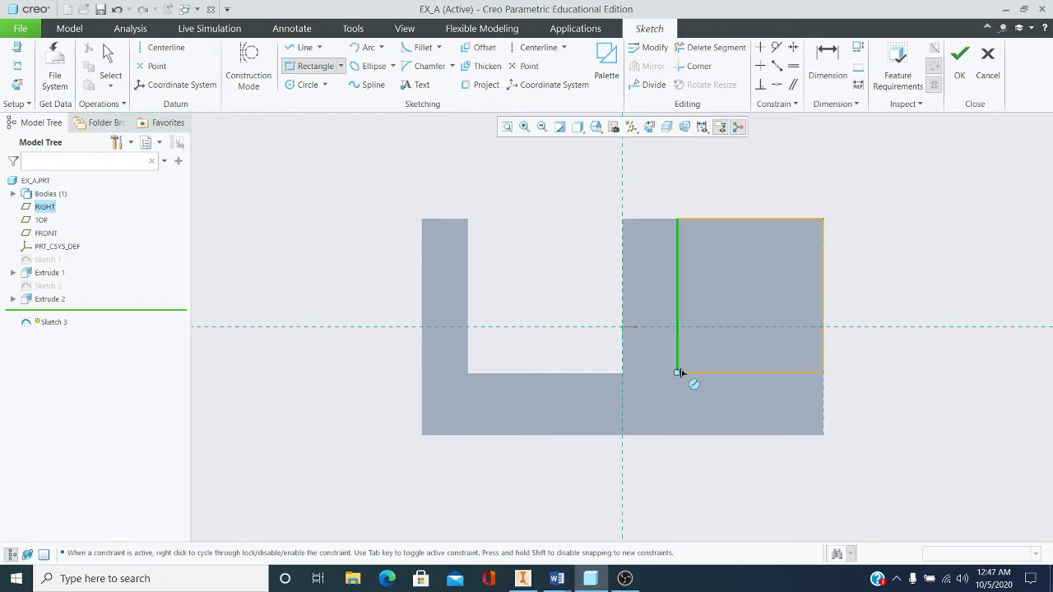
{"action": "middle_click", "coordinate": [725, 308]}
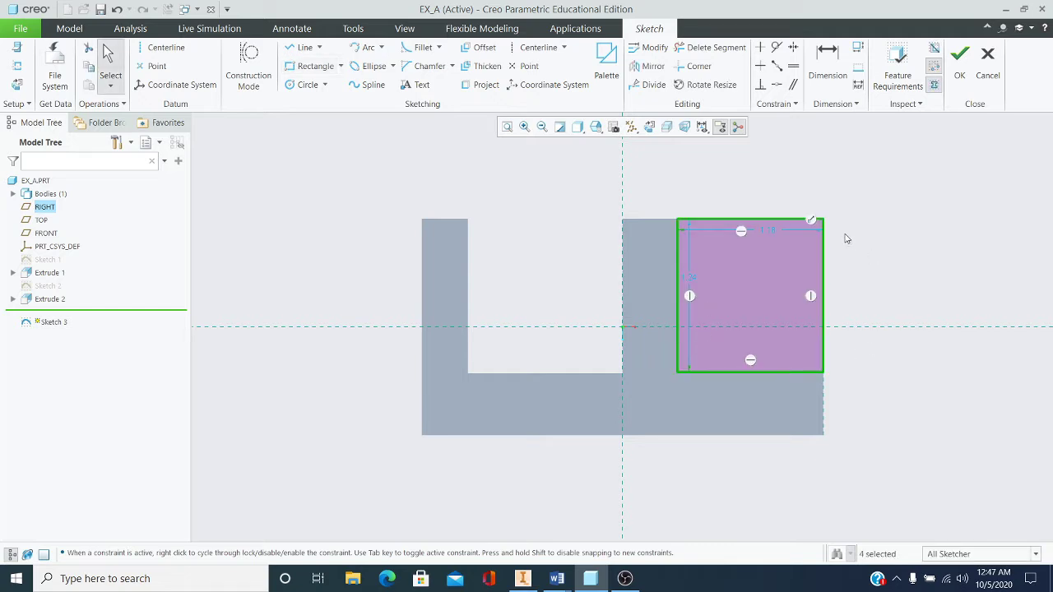
- Set the rectangle's width to 1
{"action": "scroll", "coordinate": [798, 248], "scroll_direction": "down", "scroll_amount": 3}
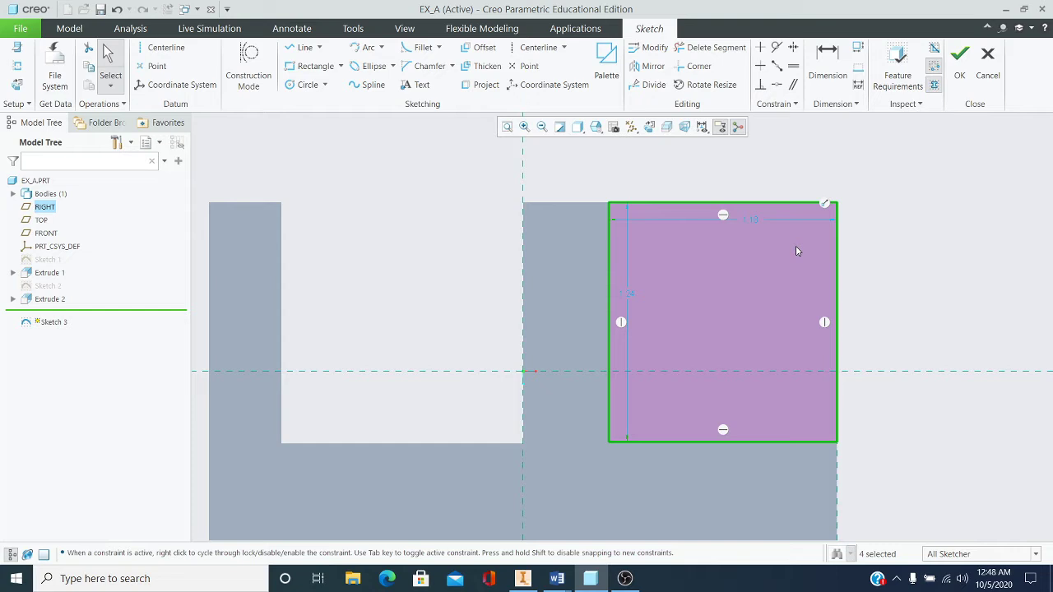
{"action": "double_click", "coordinate": [758, 225]}
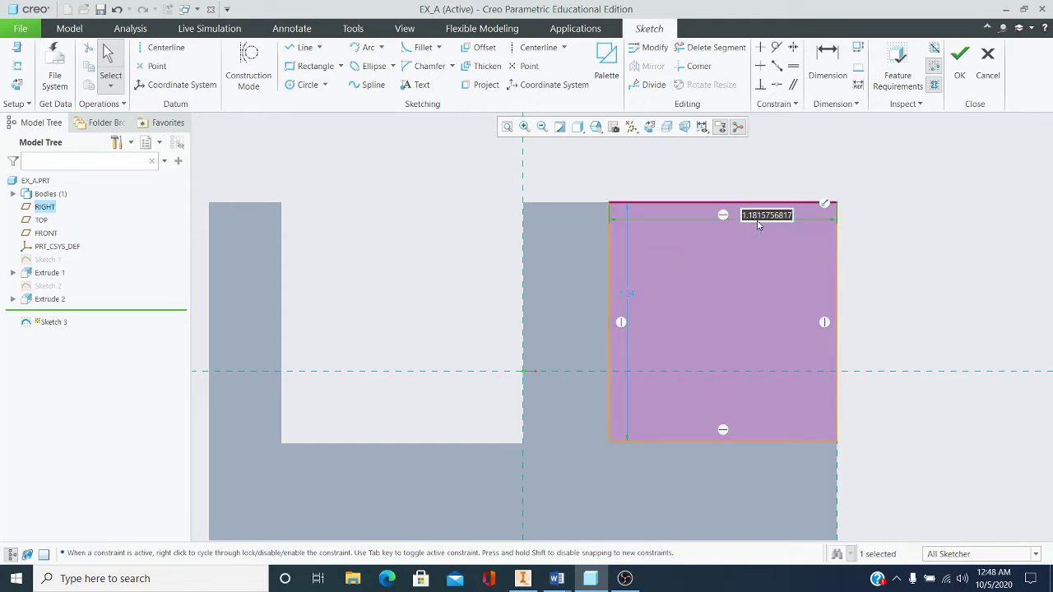
{"action": "key", "text": "BackSpace"}
{"action": "type", "text": "1"}
{"action": "key", "text": "Return"}
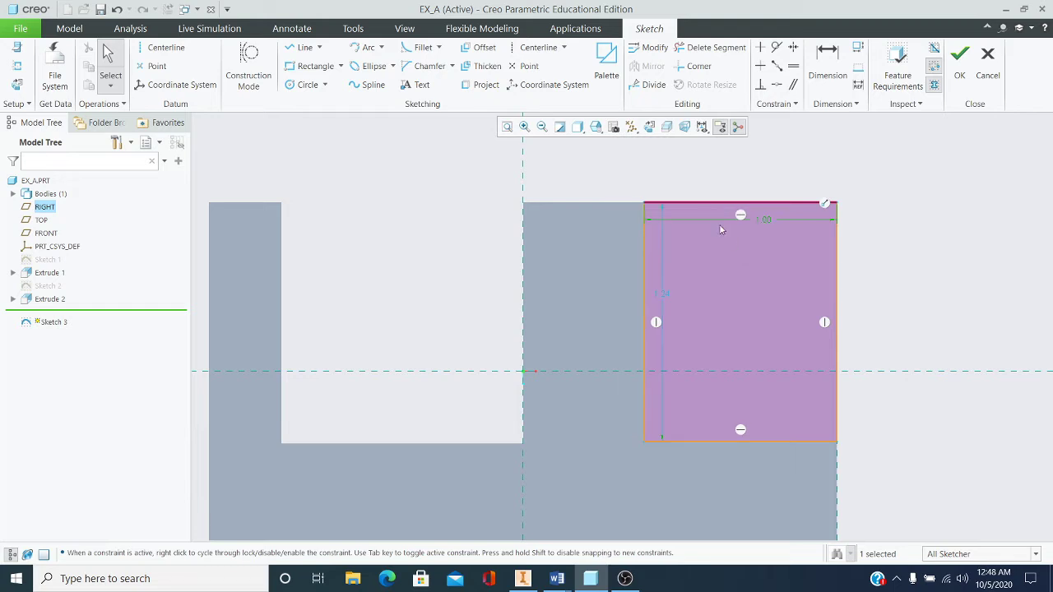
- Set the rectangle's width to 1.25
{"action": "double_click", "coordinate": [765, 221]}
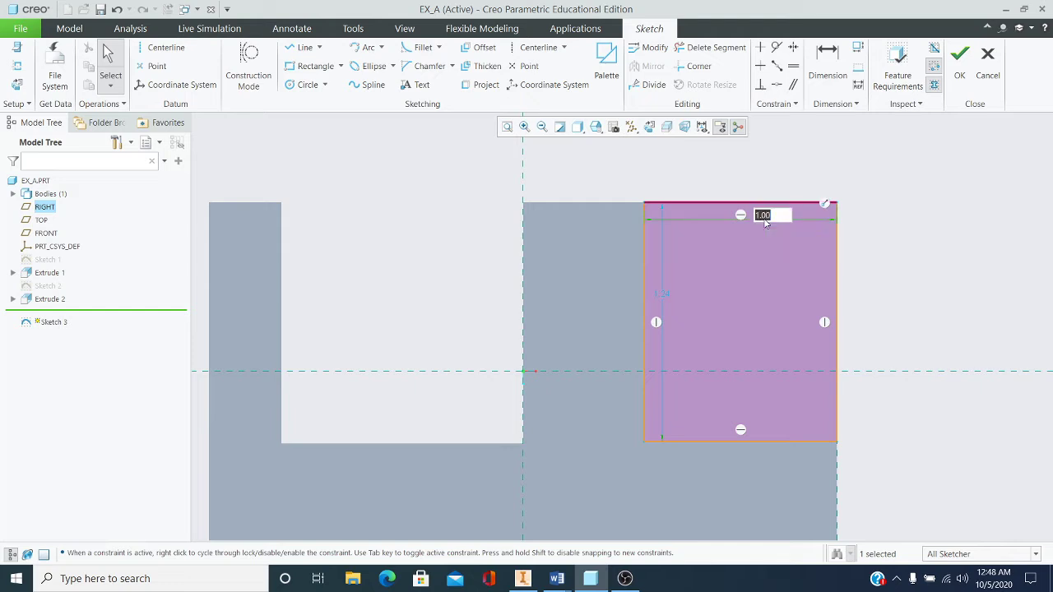
{"action": "type", "text": "1.25"}
{"action": "key", "text": "Return"}
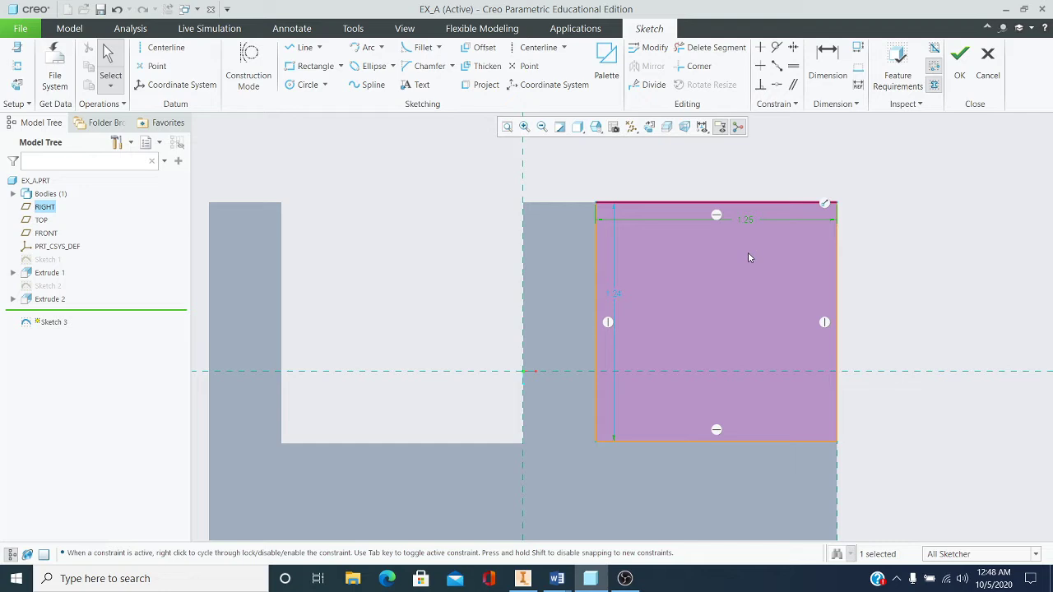
- Set the rectangle's height to 1.25
{"action": "scroll", "coordinate": [630, 304], "scroll_direction": "up", "scroll_amount": 1}
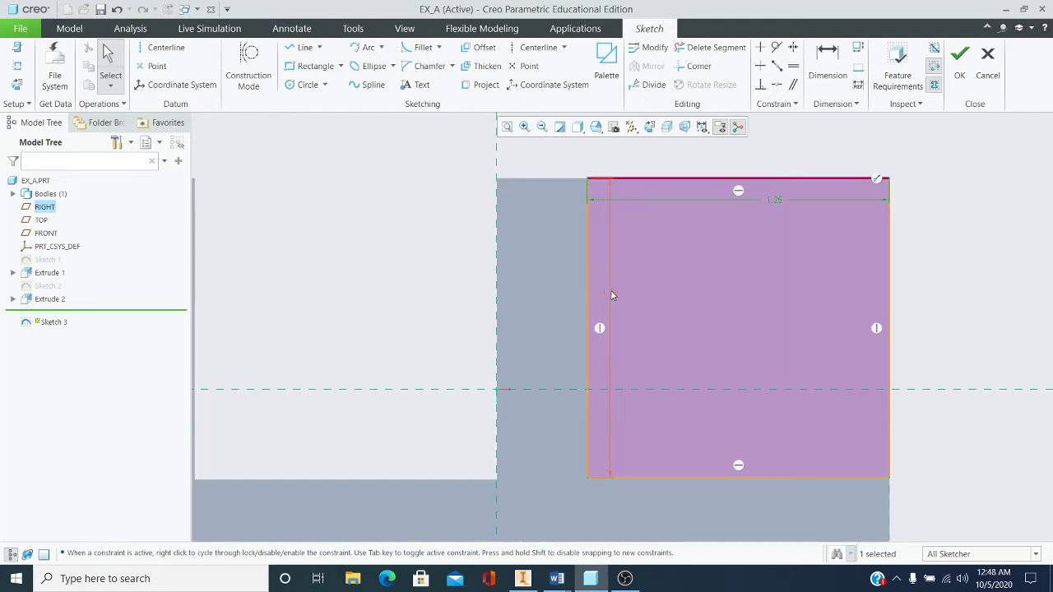
{"action": "double_click", "coordinate": [611, 294]}
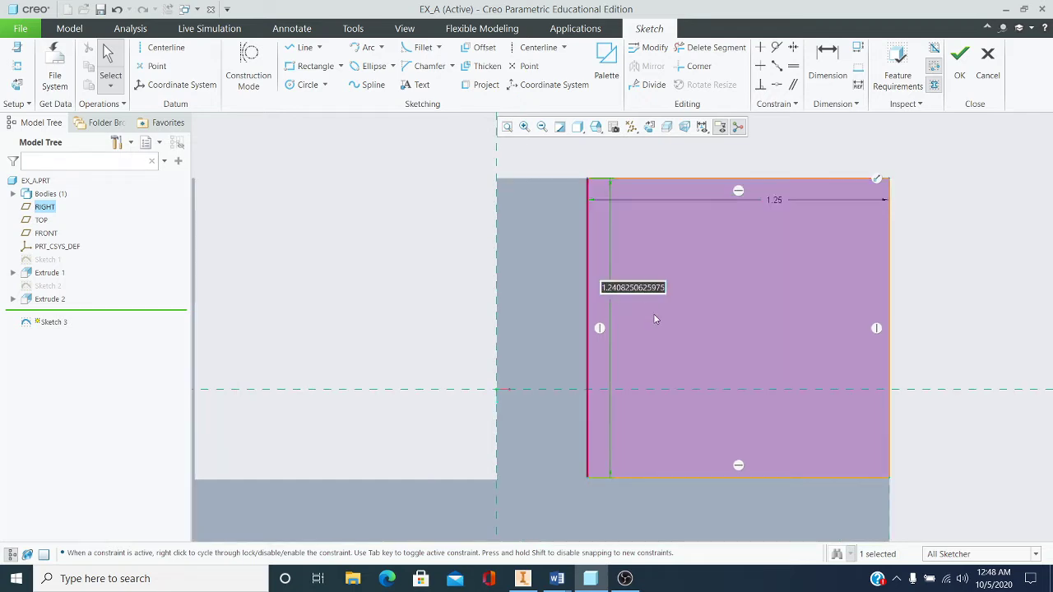
{"action": "type", "text": "1"}
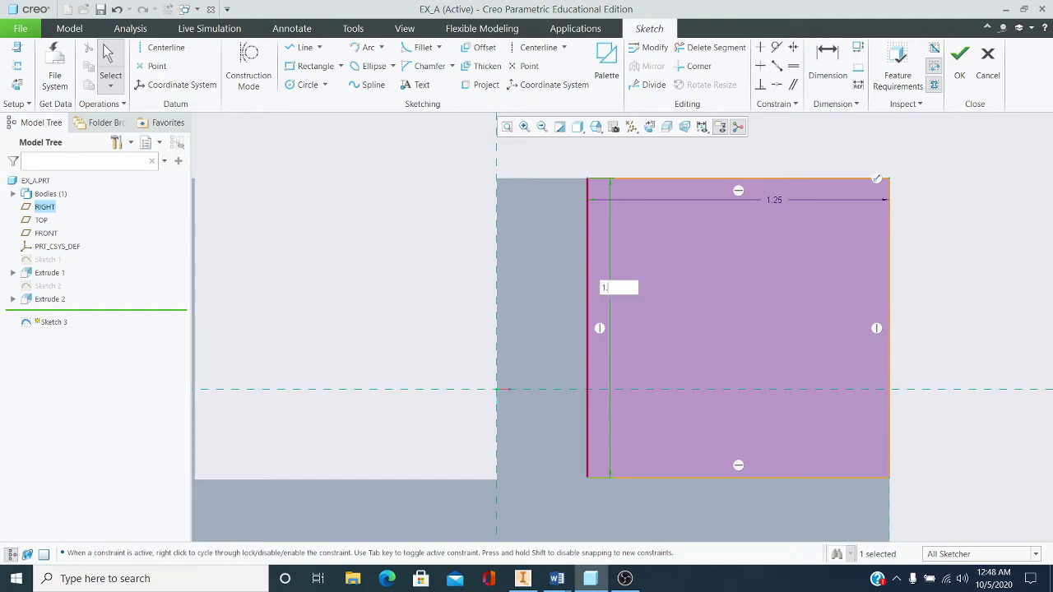
{"action": "type", "text": ".25"}
{"action": "key", "text": "Return"}
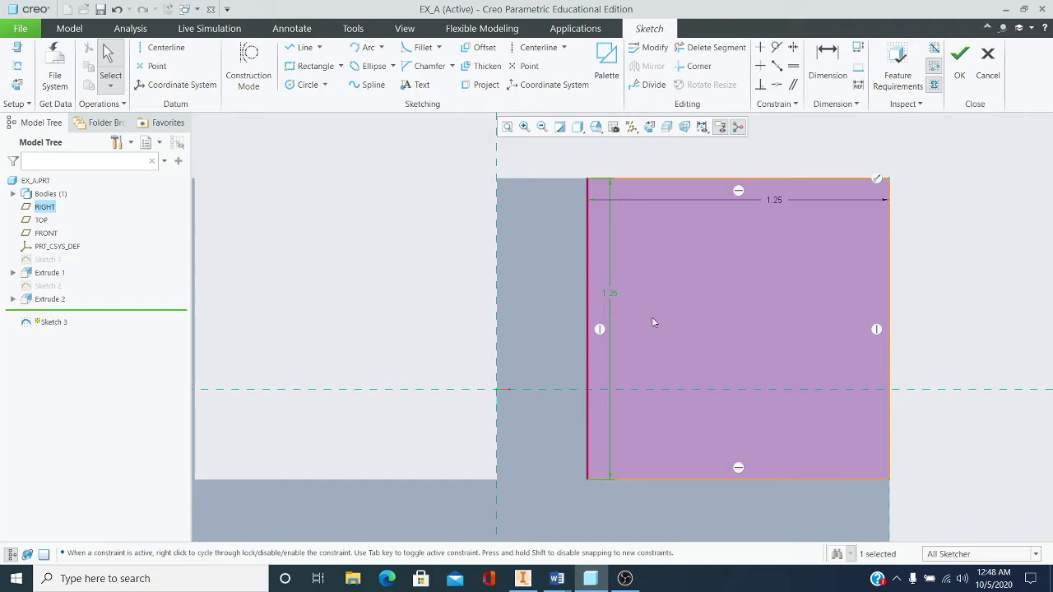
- Open the rectangle's height value for editing and finish the sketch
{"action": "scroll", "coordinate": [600, 334], "scroll_direction": "up", "scroll_amount": 2}
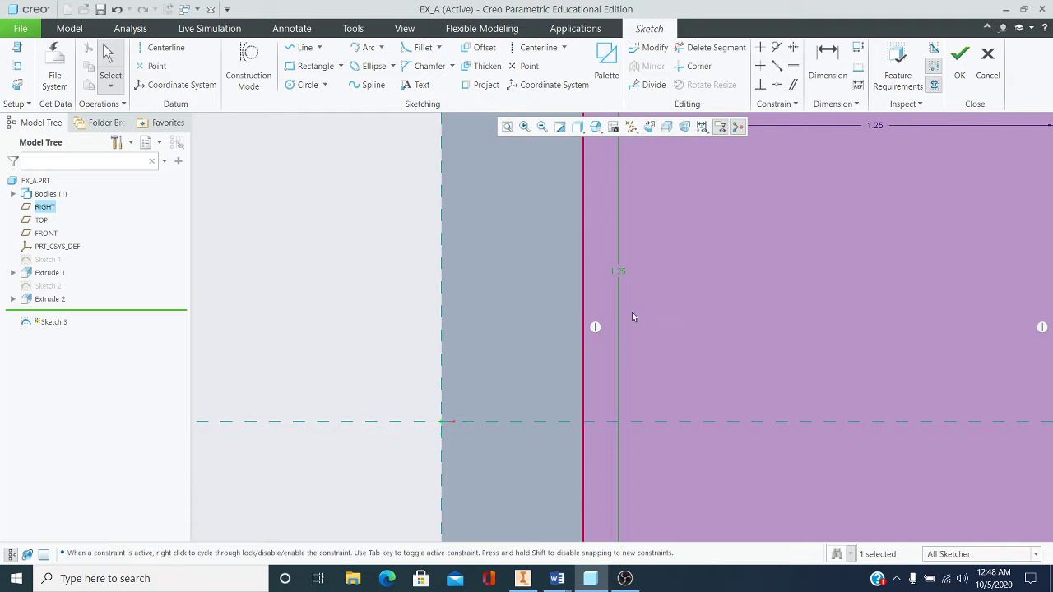
{"action": "scroll", "coordinate": [632, 317], "scroll_direction": "down", "scroll_amount": 2}
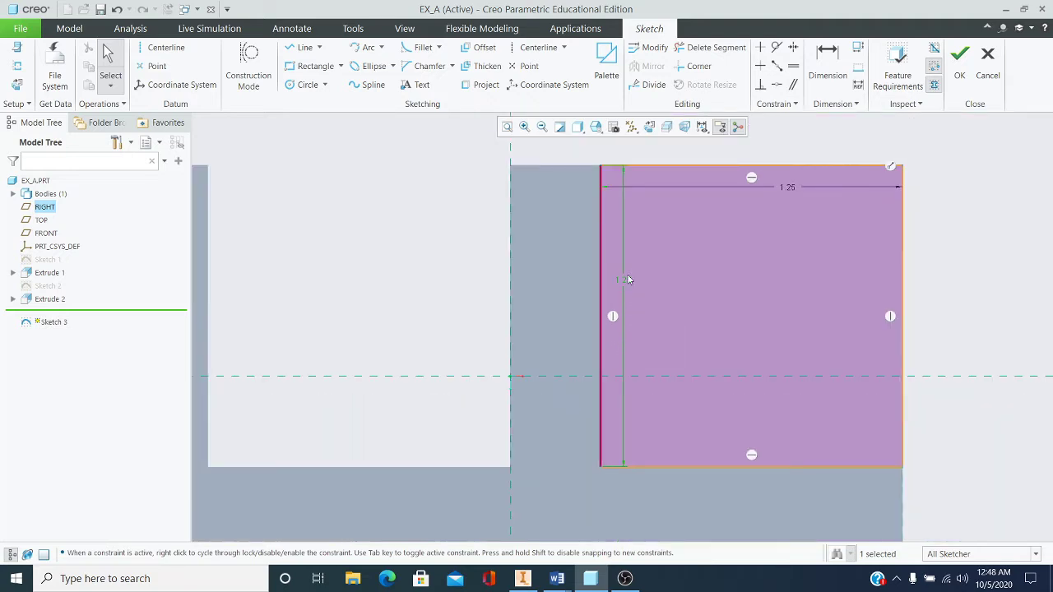
{"action": "double_click", "coordinate": [625, 277]}
{"action": "scroll", "coordinate": [682, 312], "scroll_direction": "down", "scroll_amount": 1}
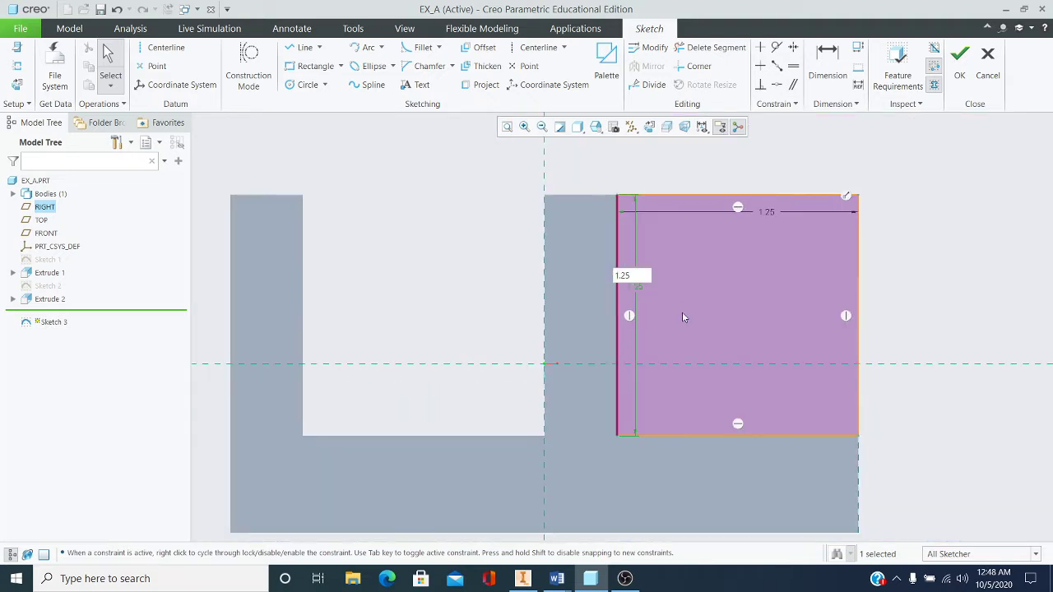
{"action": "left_click", "coordinate": [959, 56]}
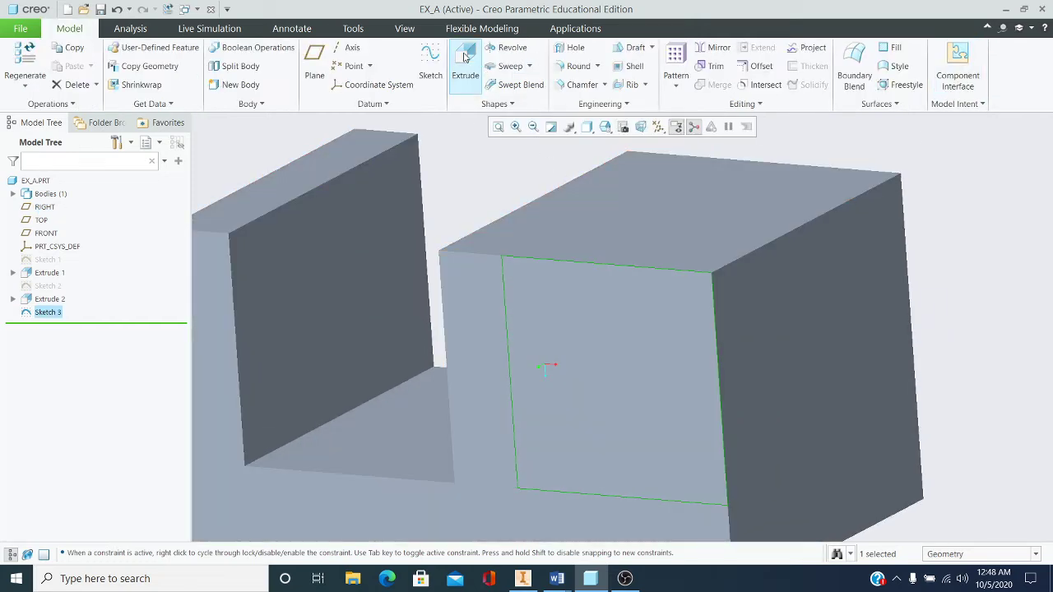
- Extrude the second square as a cut through the block's full depth, using a depth of about 2.47
{"action": "left_click", "coordinate": [465, 66]}
{"action": "left_click_drag", "start_coordinate": [496, 442], "coordinate": [879, 308]}
{"action": "scroll", "coordinate": [834, 351], "scroll_direction": "up", "scroll_amount": 2}
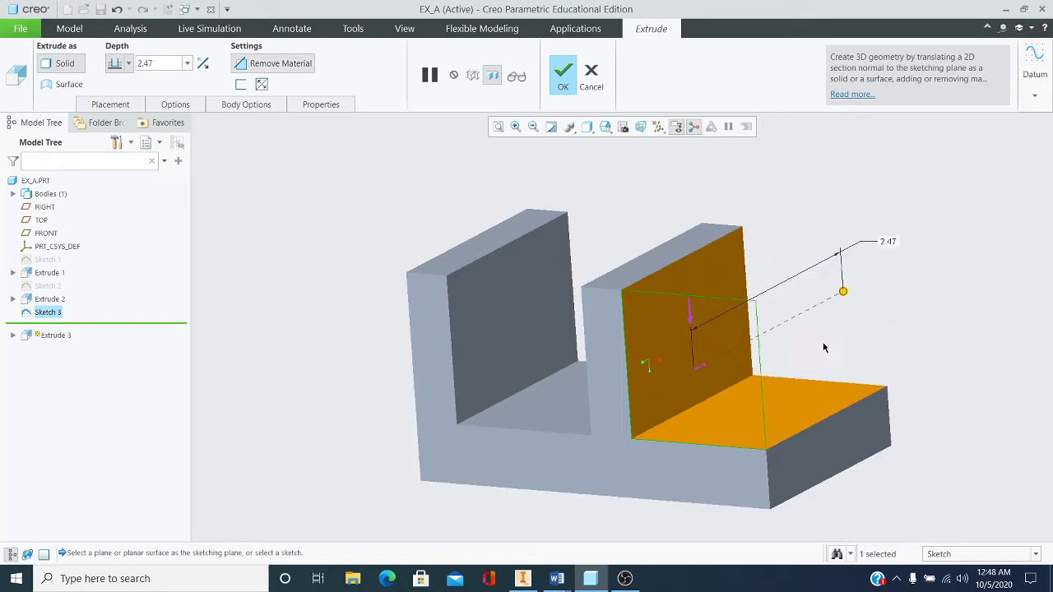
{"action": "left_click", "coordinate": [563, 74]}
{"action": "middle_click_drag", "start_coordinate": [679, 286], "coordinate": [687, 312]}
{"action": "middle_click_drag", "start_coordinate": [659, 324], "coordinate": [645, 279]}
{"action": "scroll", "coordinate": [645, 279], "scroll_direction": "down", "scroll_amount": 2}
{"action": "scroll", "coordinate": [564, 374], "scroll_direction": "up", "scroll_amount": 1}
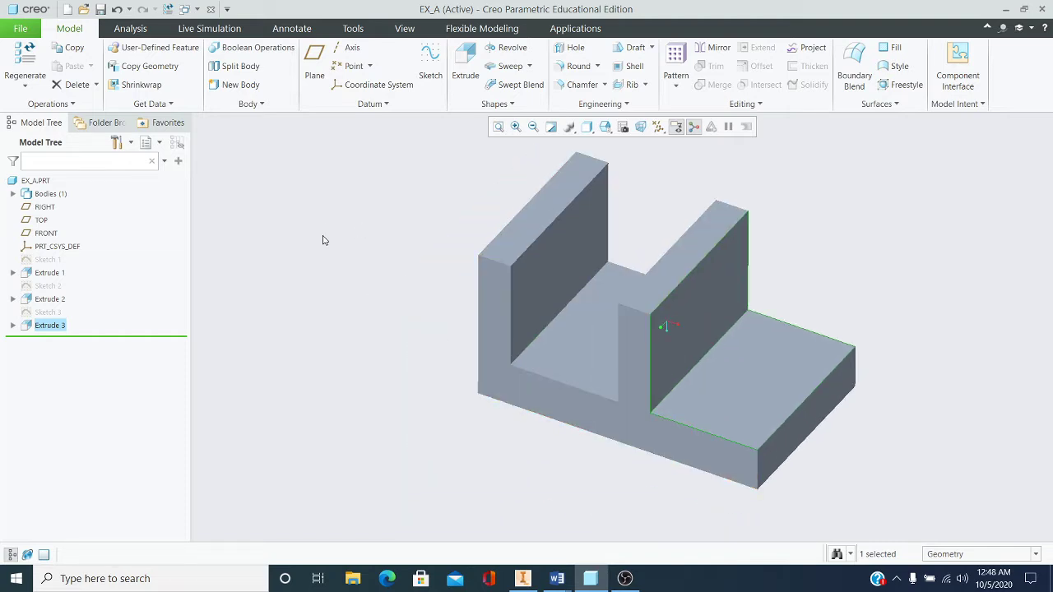
{"action": "left_click", "coordinate": [581, 66]}
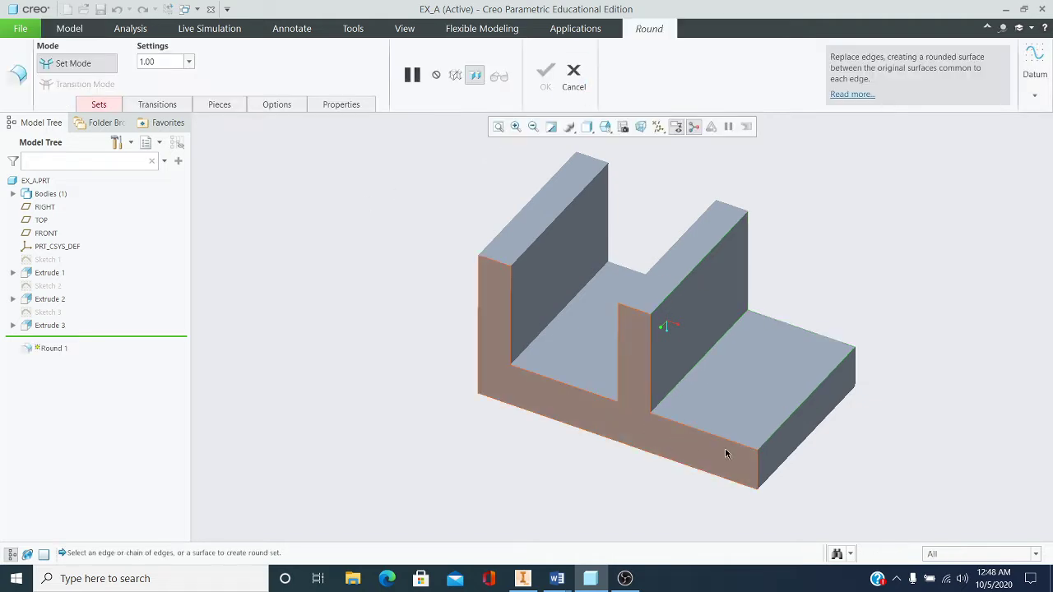
{"action": "left_click", "coordinate": [759, 478]}
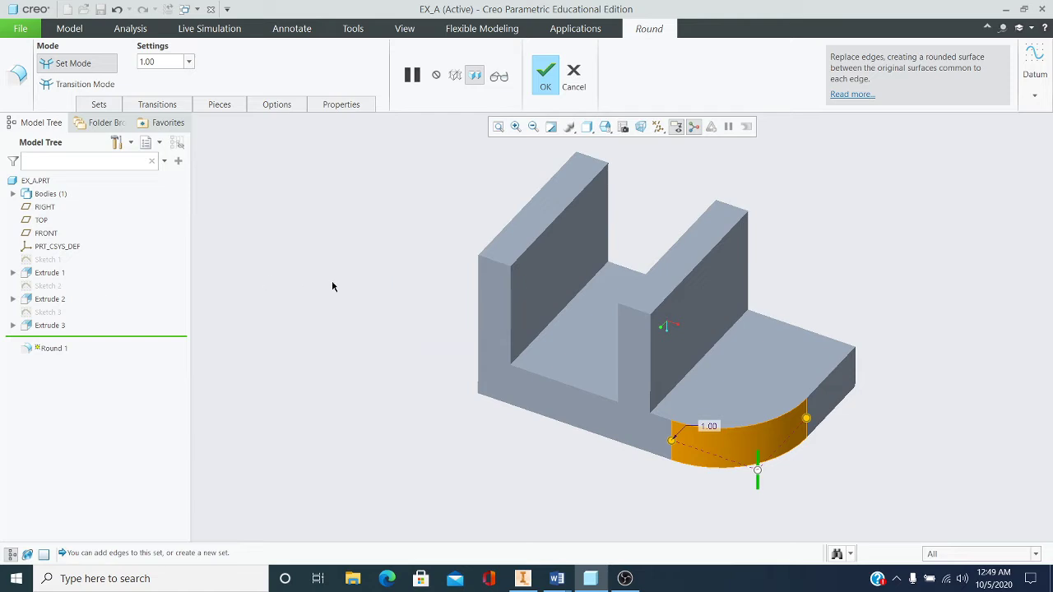
{"action": "mouse_move", "coordinate": [395, 264]}
{"action": "middle_mouse_down"}
{"action": "mouse_move", "coordinate": [423, 192]}
{"action": "mouse_move", "coordinate": [390, 269]}
{"action": "middle_mouse_up"}
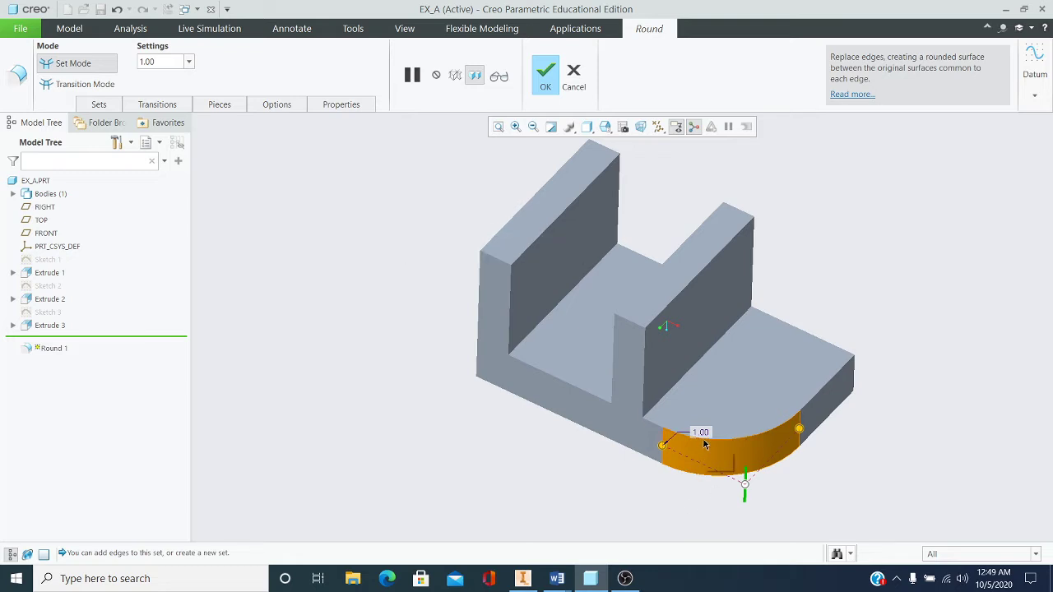
{"action": "left_click", "coordinate": [854, 374], "text": "ctrl"}
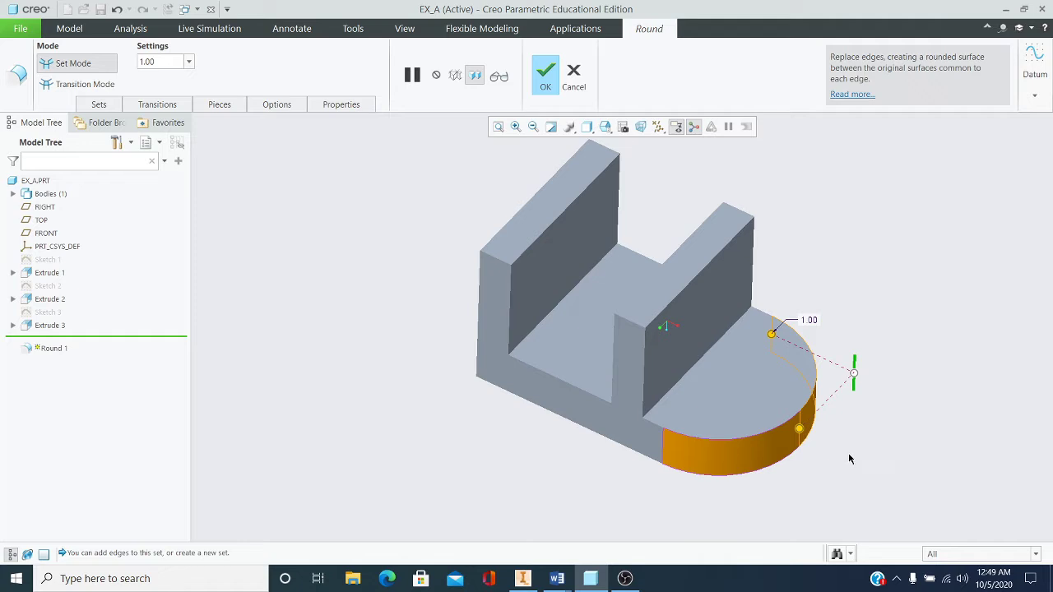
{"action": "middle_click_drag", "start_coordinate": [752, 448], "coordinate": [679, 441]}
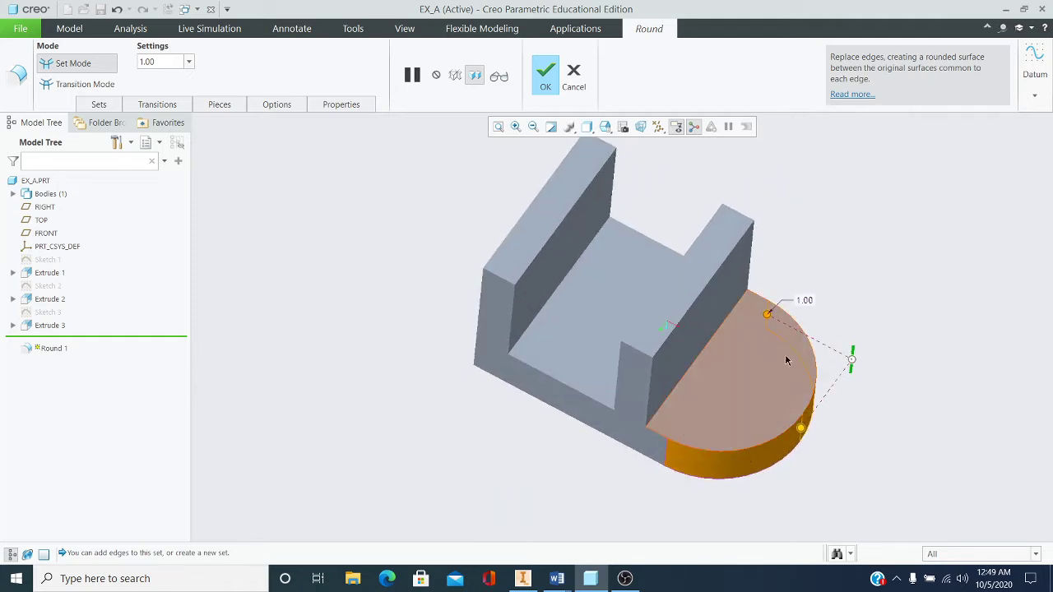
{"action": "left_click", "coordinate": [117, 9]}
{"action": "left_click", "coordinate": [118, 10]}
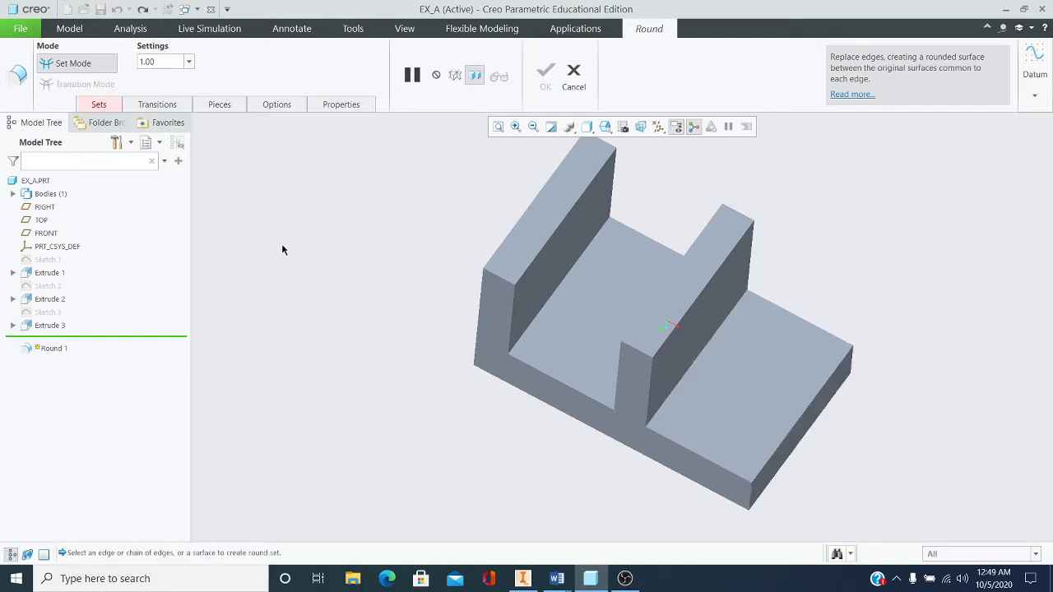
{"action": "scroll", "coordinate": [289, 251], "scroll_direction": "down", "scroll_amount": 2}
{"action": "left_click", "coordinate": [569, 82]}
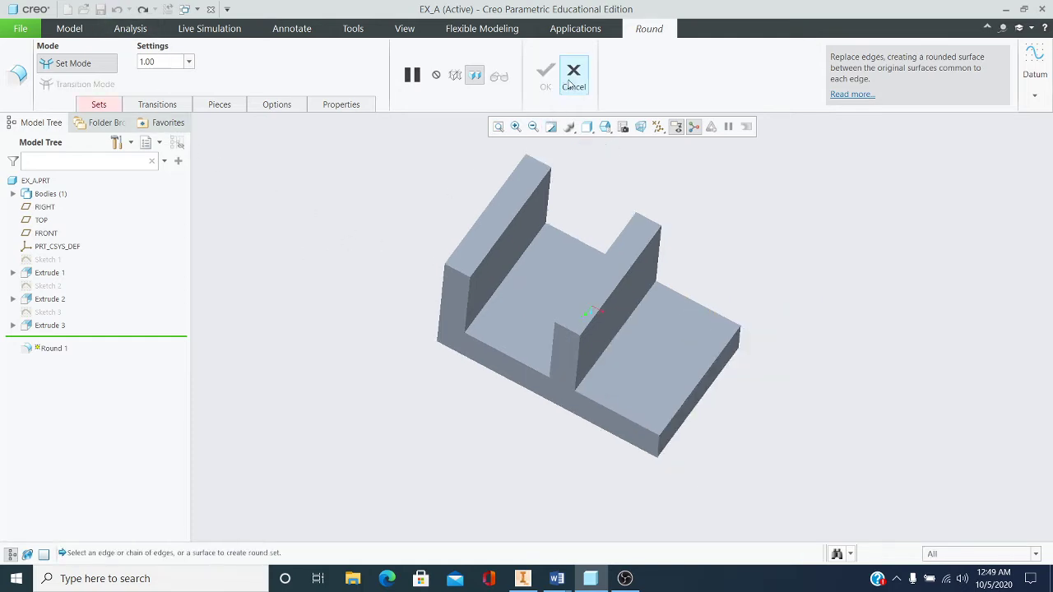
- Round the two outer vertical corner edges of the base's low end with a radius of 1.00
{"action": "left_click", "coordinate": [531, 316]}
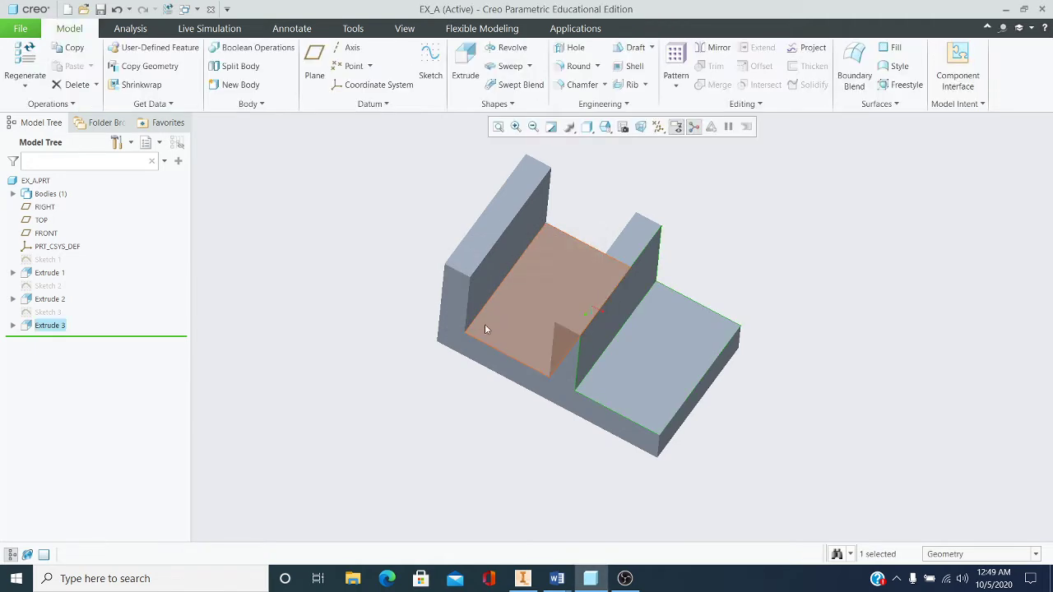
{"action": "mouse_move", "coordinate": [494, 312]}
{"action": "middle_mouse_down"}
{"action": "mouse_move", "coordinate": [470, 318]}
{"action": "mouse_move", "coordinate": [477, 312]}
{"action": "middle_mouse_up"}
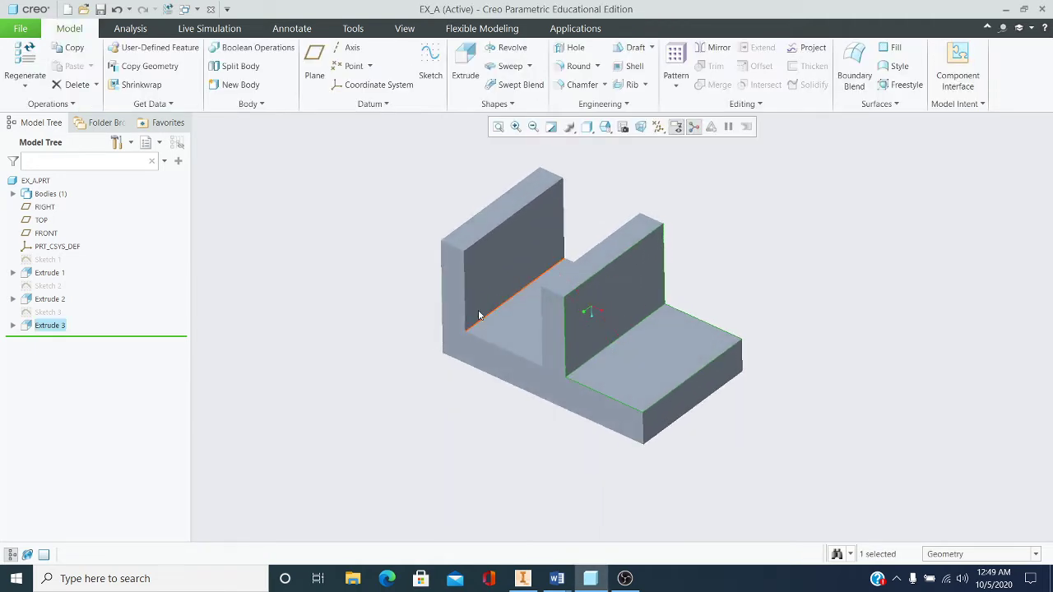
{"action": "left_click", "coordinate": [576, 66]}
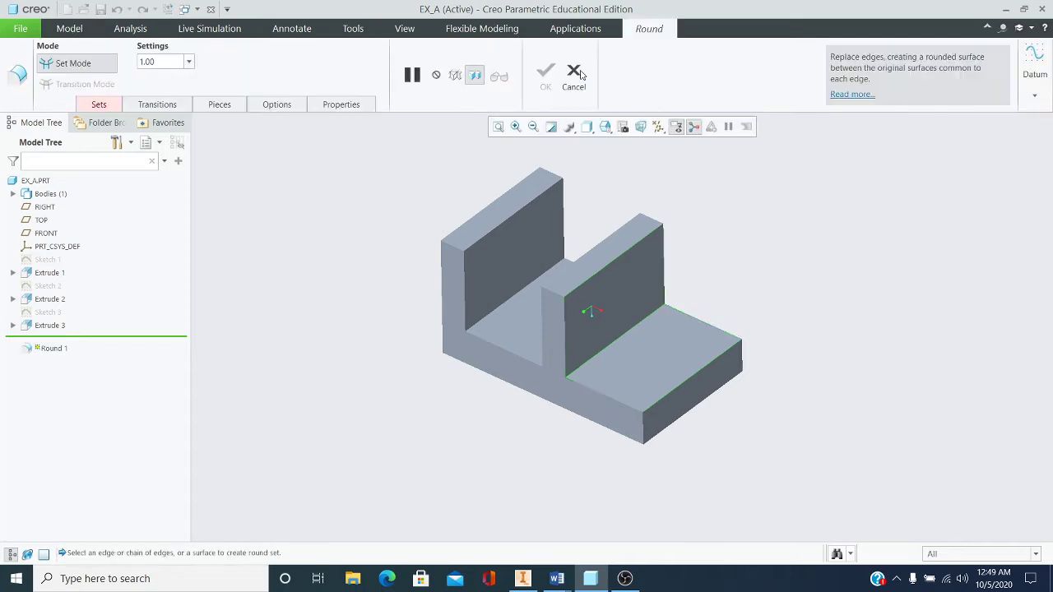
{"action": "left_click", "coordinate": [645, 432]}
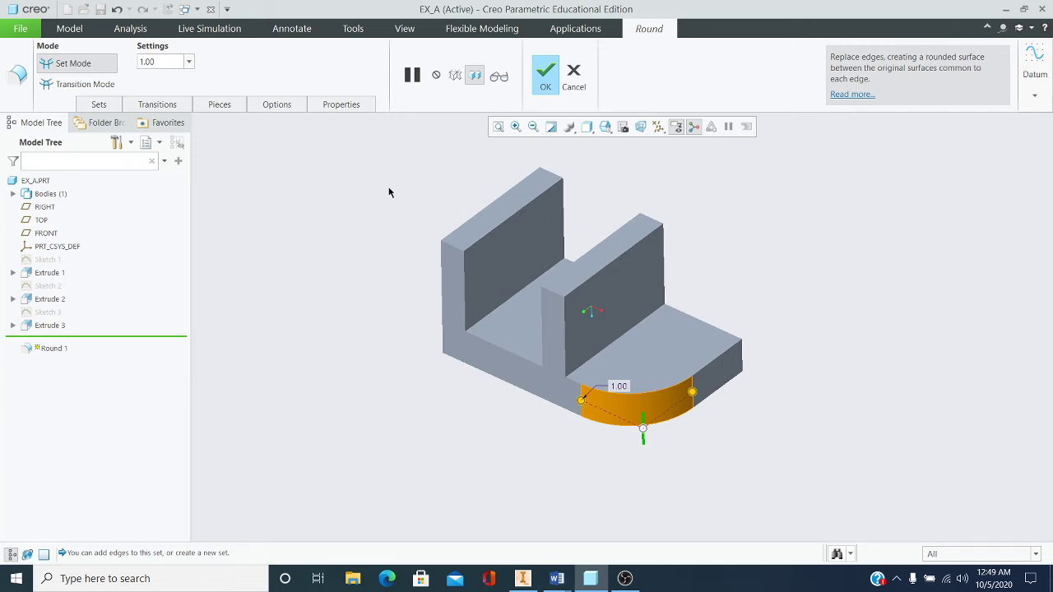
{"action": "left_click", "coordinate": [742, 360], "text": "ctrl"}
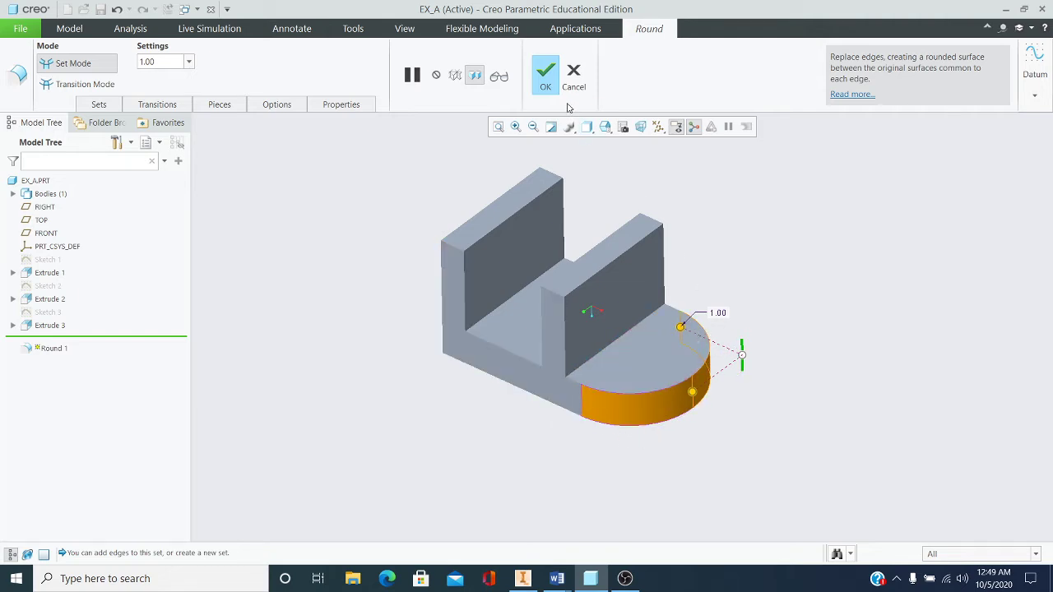
{"action": "left_click", "coordinate": [546, 78]}
- Start a sketch on the outer face of the end wall and orient the view square to it
{"action": "middle_click_drag", "start_coordinate": [577, 194], "coordinate": [722, 225]}
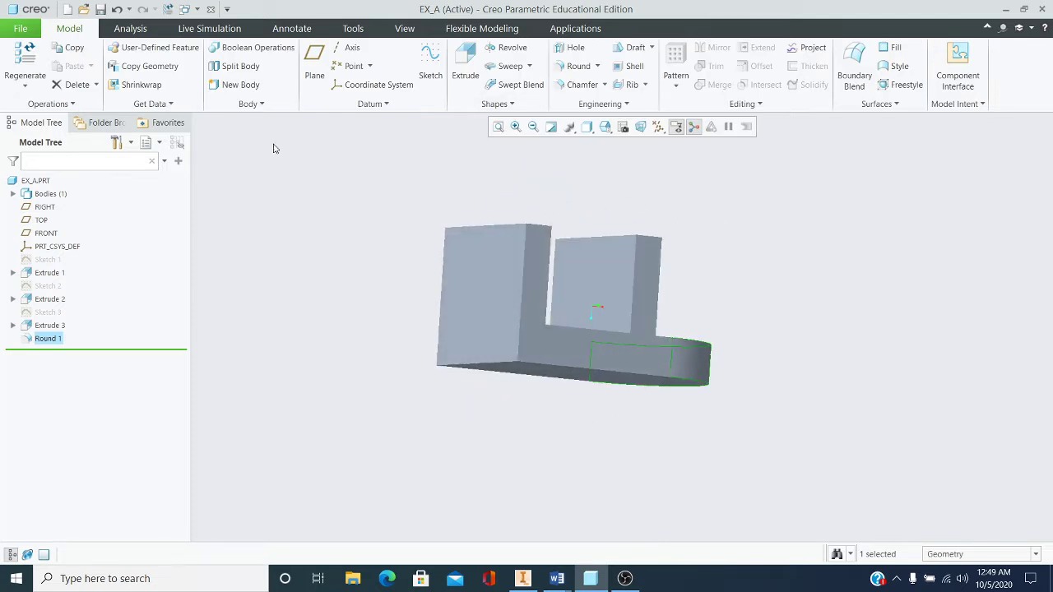
{"action": "left_click", "coordinate": [430, 66]}
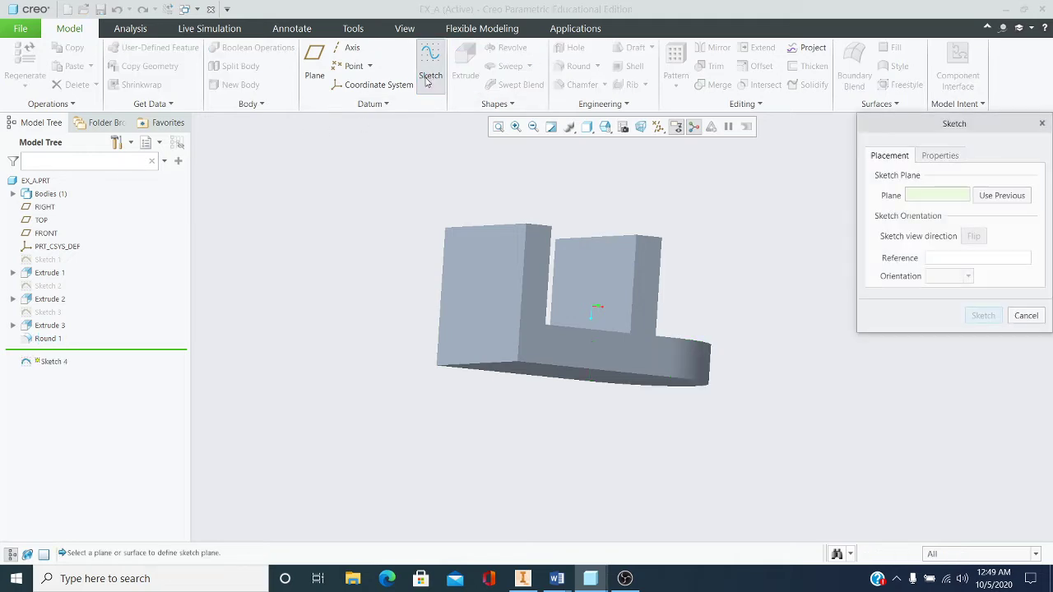
{"action": "left_click", "coordinate": [478, 241]}
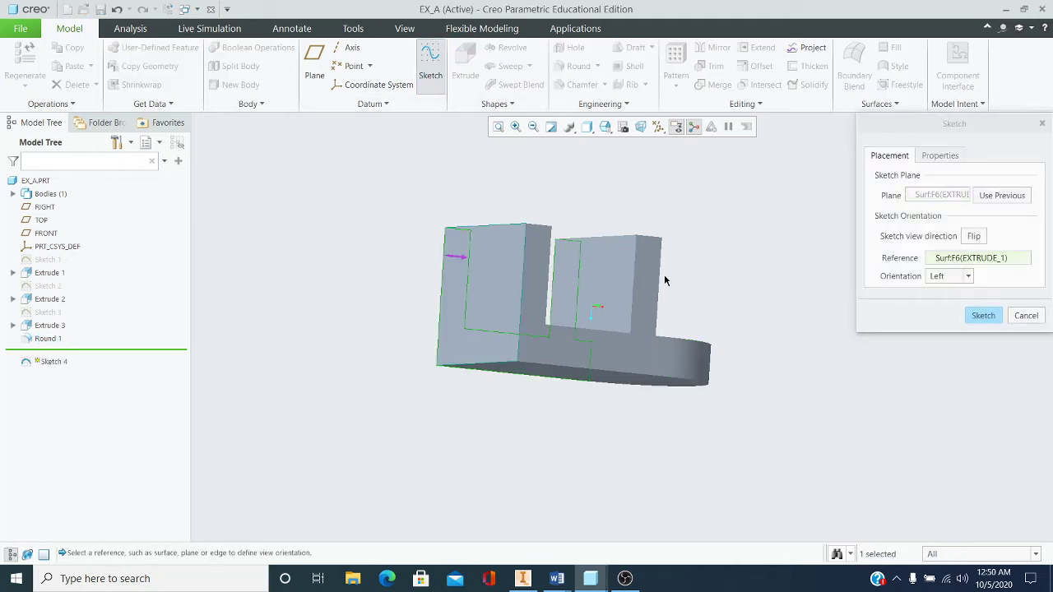
{"action": "left_click", "coordinate": [984, 316]}
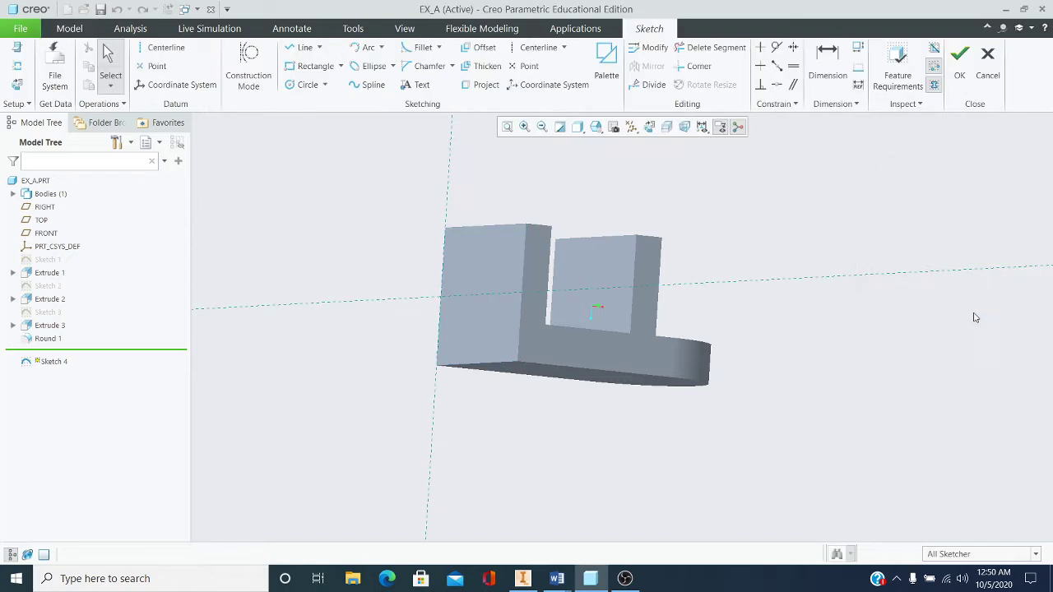
{"action": "left_click", "coordinate": [649, 127]}
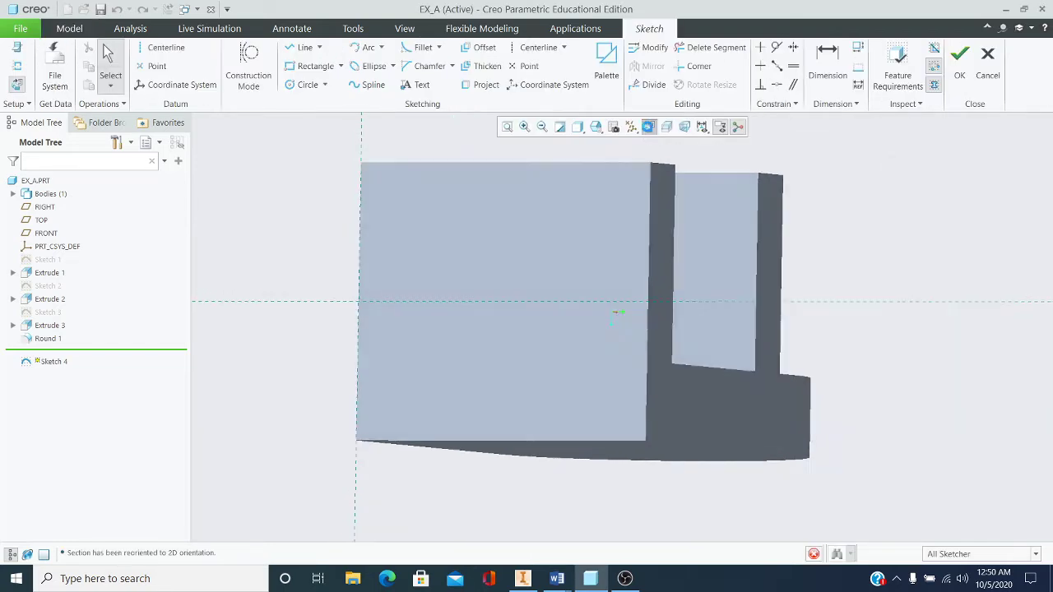
- Sketch a corner rectangle about 1.16 wide from the face's upper edge to the horizontal reference, about 0.47 from the vertical reference
{"action": "left_click", "coordinate": [340, 67]}
{"action": "left_click", "coordinate": [333, 80]}
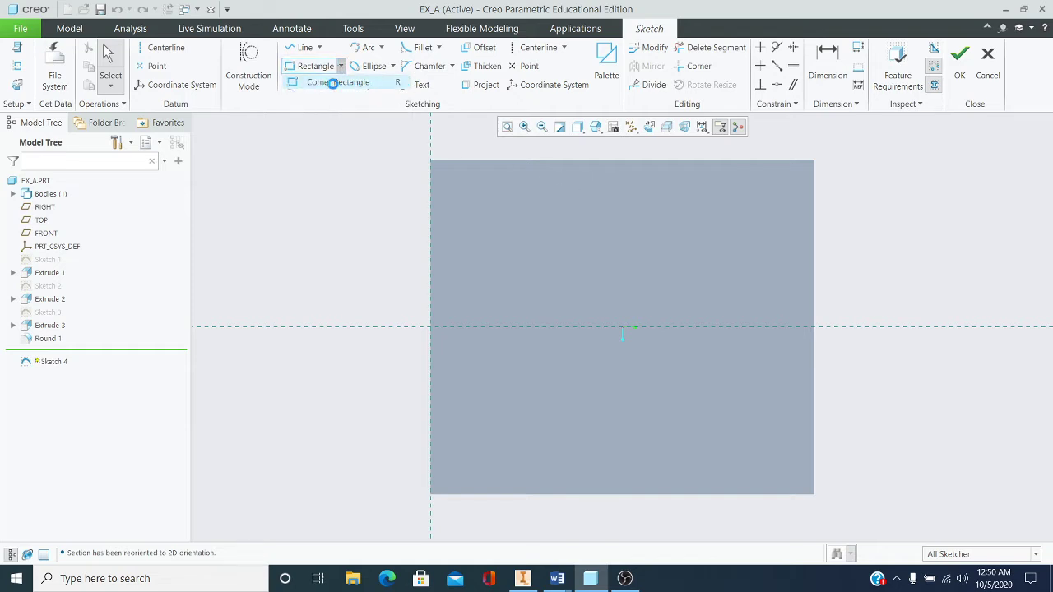
{"action": "left_click", "coordinate": [520, 160]}
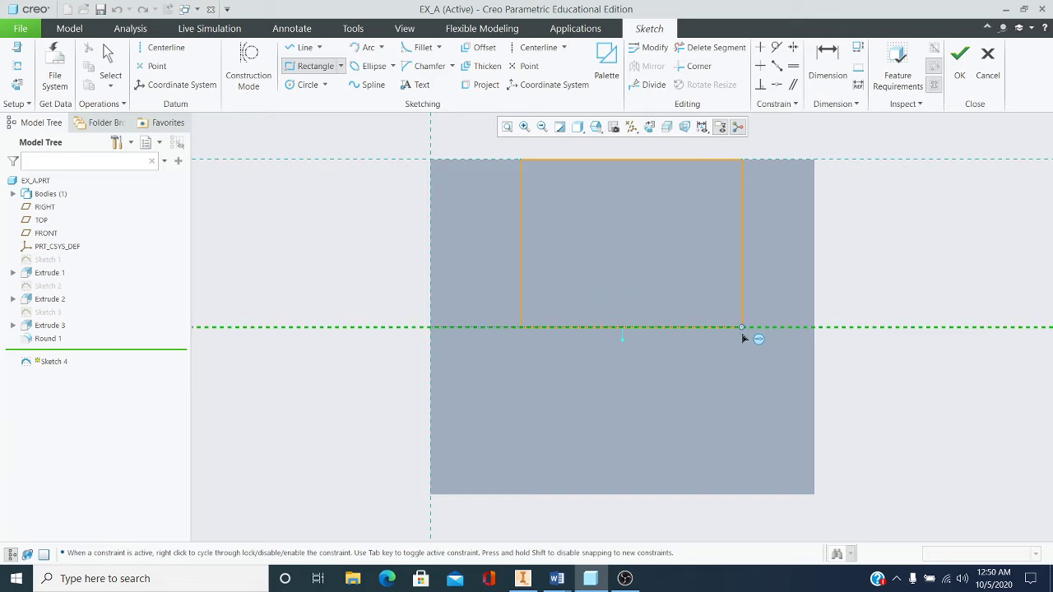
{"action": "left_click", "coordinate": [742, 337]}
{"action": "middle_click", "coordinate": [670, 268]}
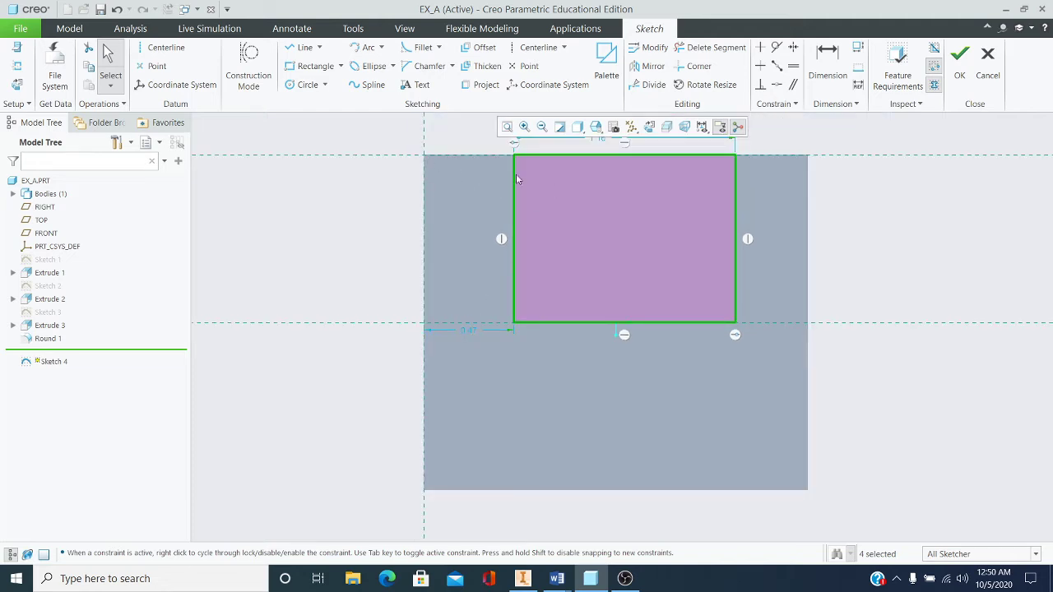
- Try a rectangle width of 2.5, and undo that change
{"action": "scroll", "coordinate": [601, 175], "scroll_direction": "down", "scroll_amount": 3}
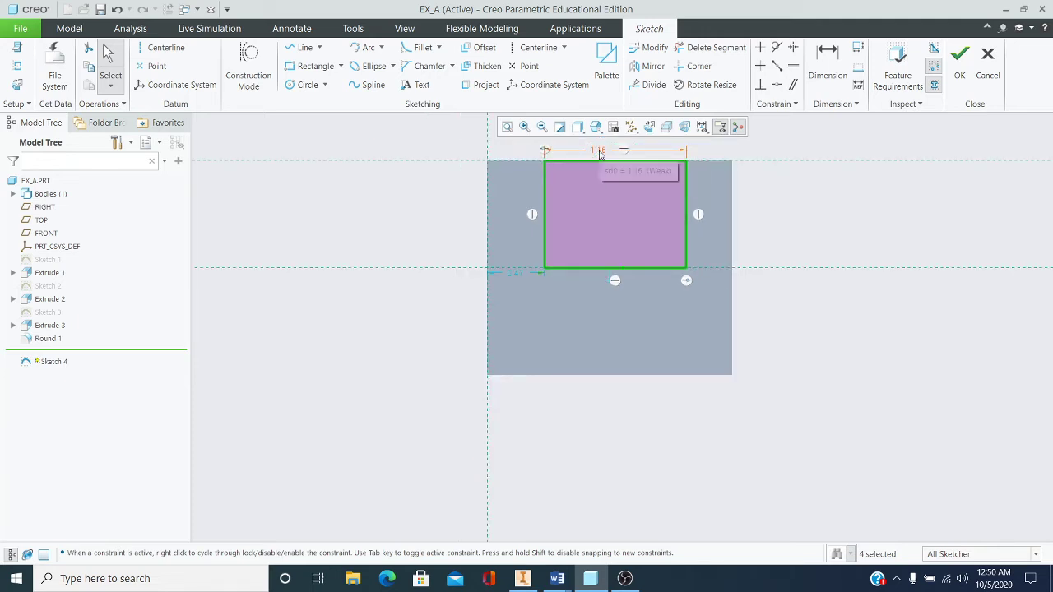
{"action": "double_click", "coordinate": [601, 153]}
{"action": "key", "text": "BackSpace"}
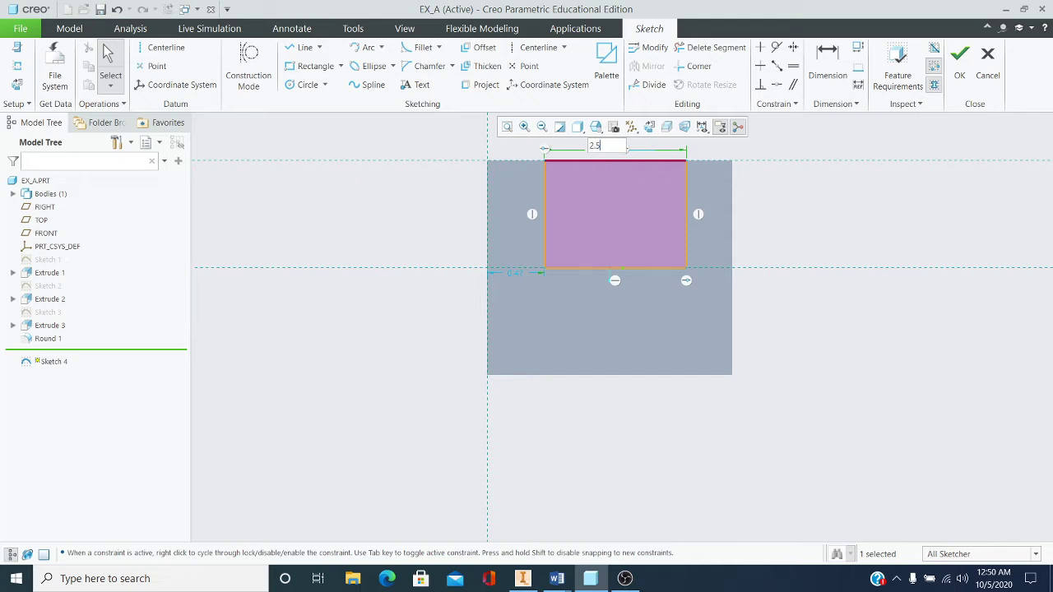
{"action": "key", "text": "Return"}
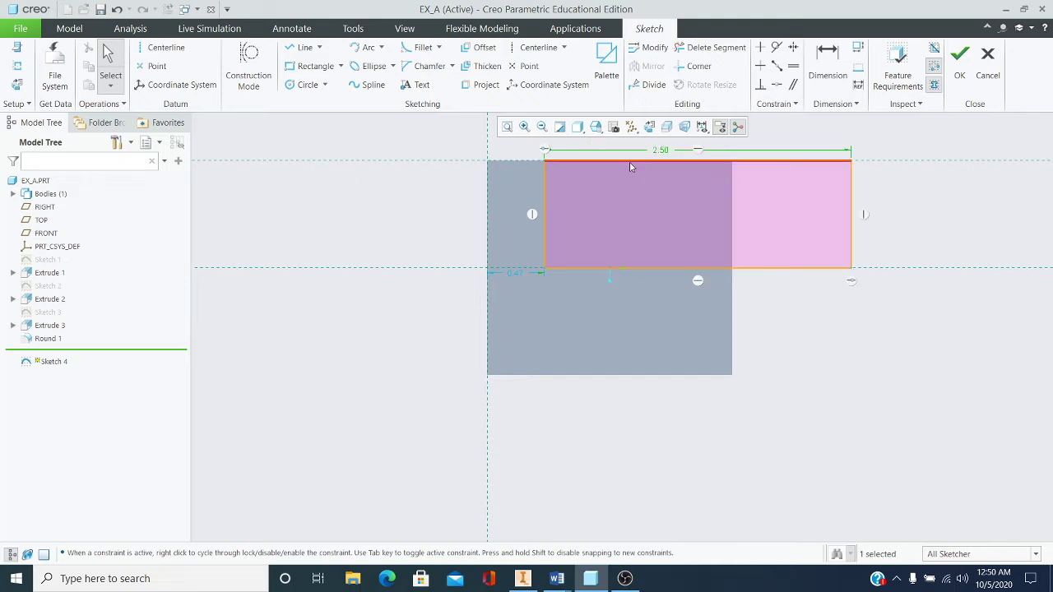
{"action": "left_click", "coordinate": [117, 10]}
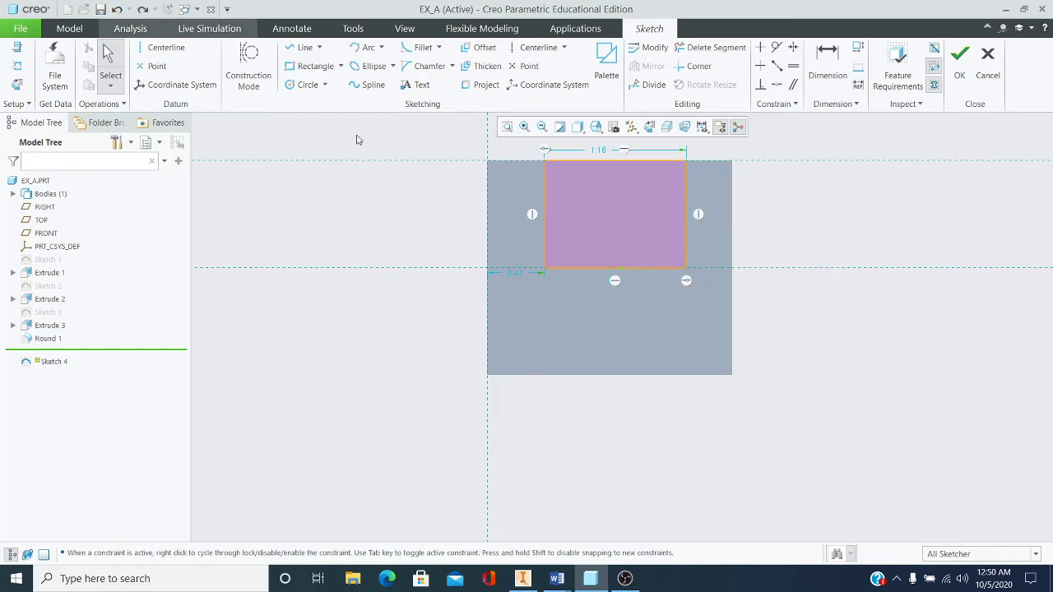
- Set the rectangle's width to 1.5
{"action": "scroll", "coordinate": [605, 158], "scroll_direction": "up", "scroll_amount": 1}
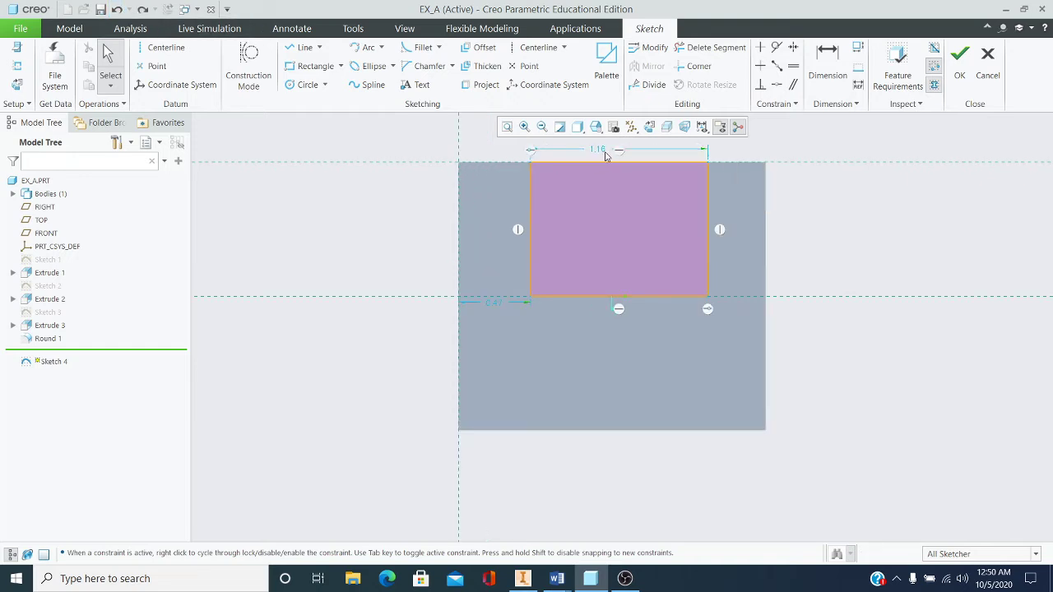
{"action": "double_click", "coordinate": [603, 153]}
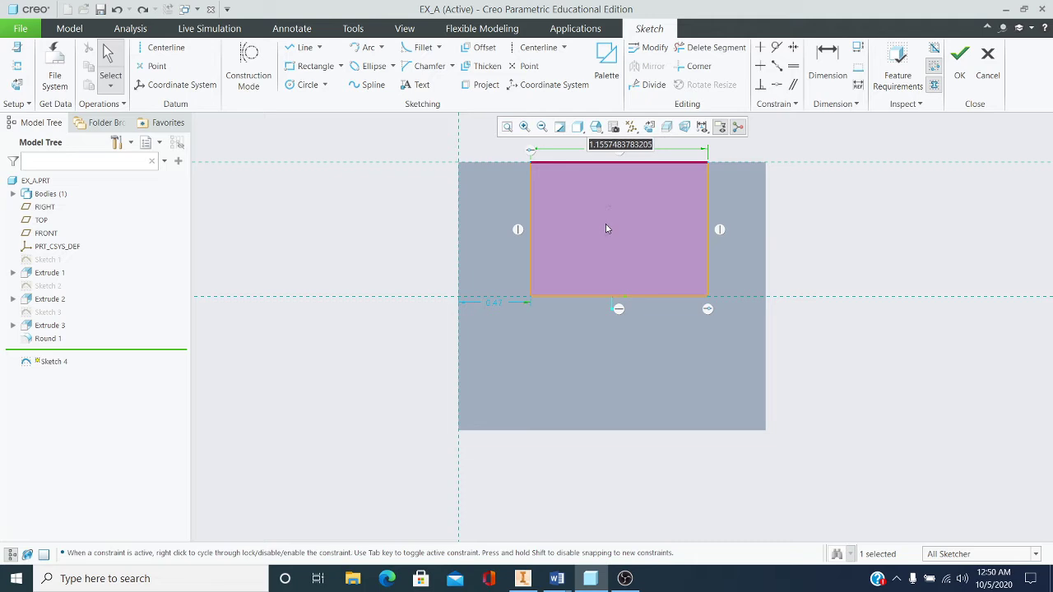
{"action": "key", "text": "BackSpace"}
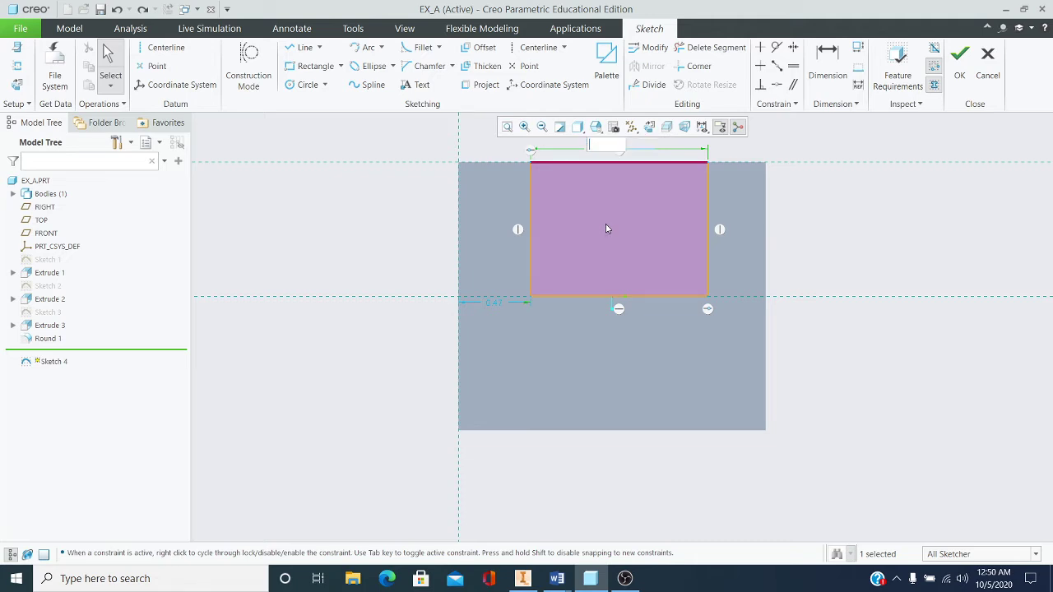
{"action": "type", "text": "1.5"}
{"action": "key", "text": "Return"}
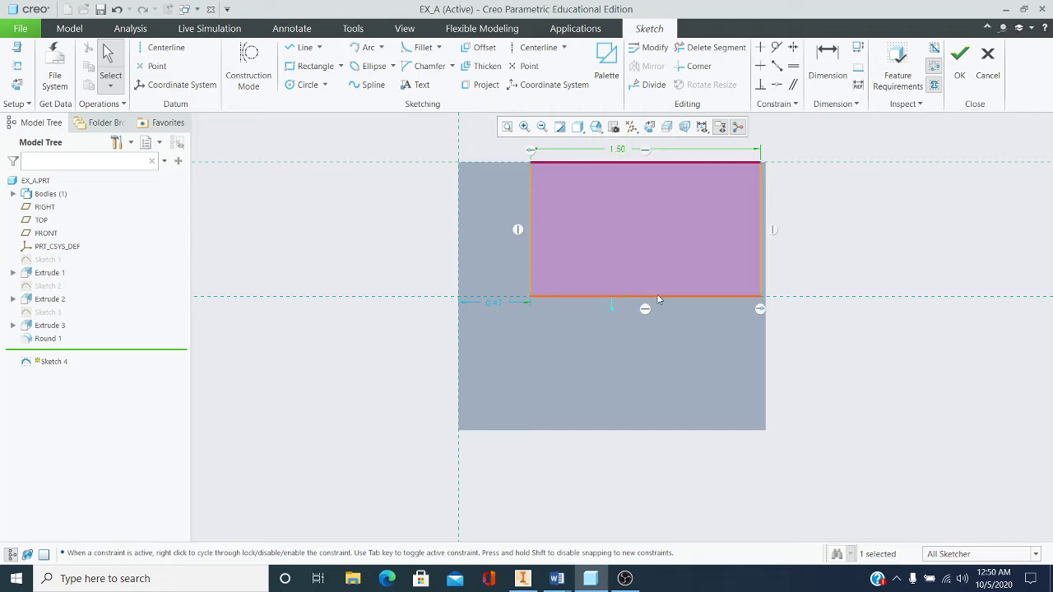
- Undo the width change and the drawn rectangle, leaving the end-wall sketch empty
{"action": "mouse_move", "coordinate": [657, 294]}
{"action": "middle_mouse_down"}
{"action": "mouse_move", "coordinate": [617, 316]}
{"action": "mouse_move", "coordinate": [608, 283]}
{"action": "mouse_move", "coordinate": [576, 301]}
{"action": "middle_mouse_up"}
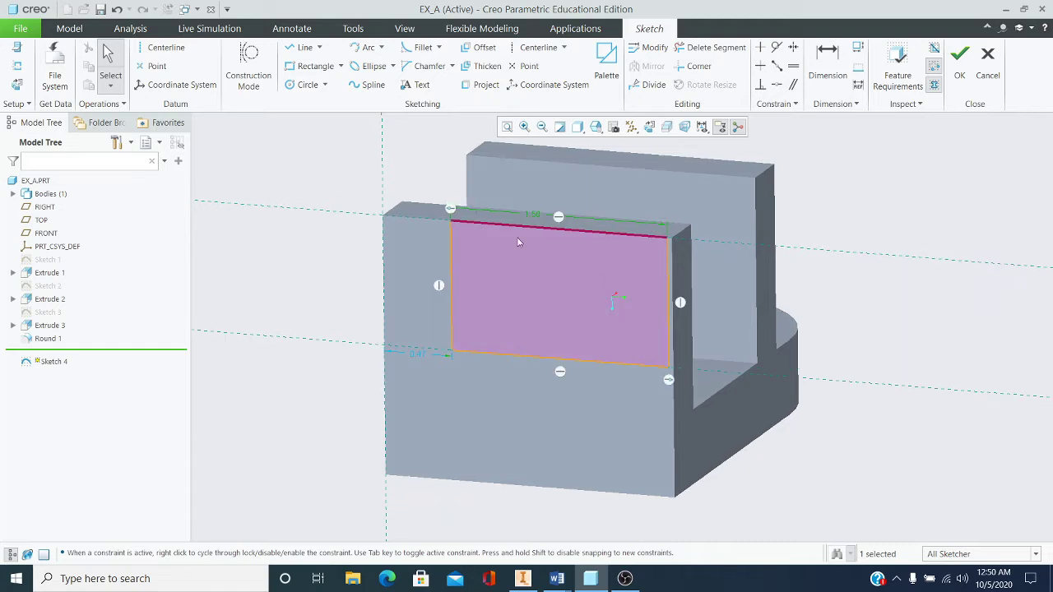
{"action": "left_click", "coordinate": [117, 10]}
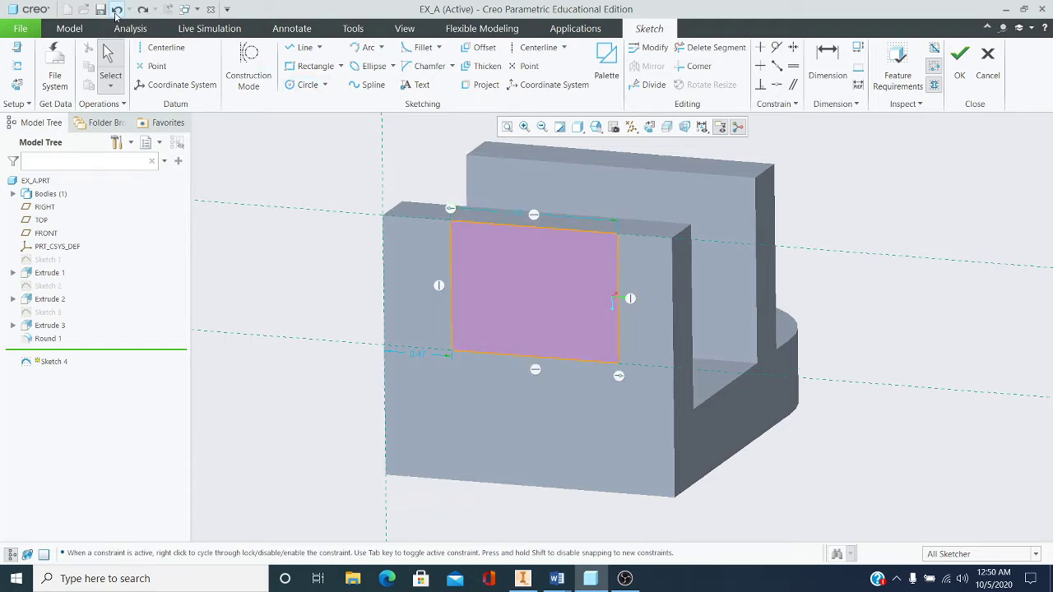
{"action": "left_click", "coordinate": [117, 10]}
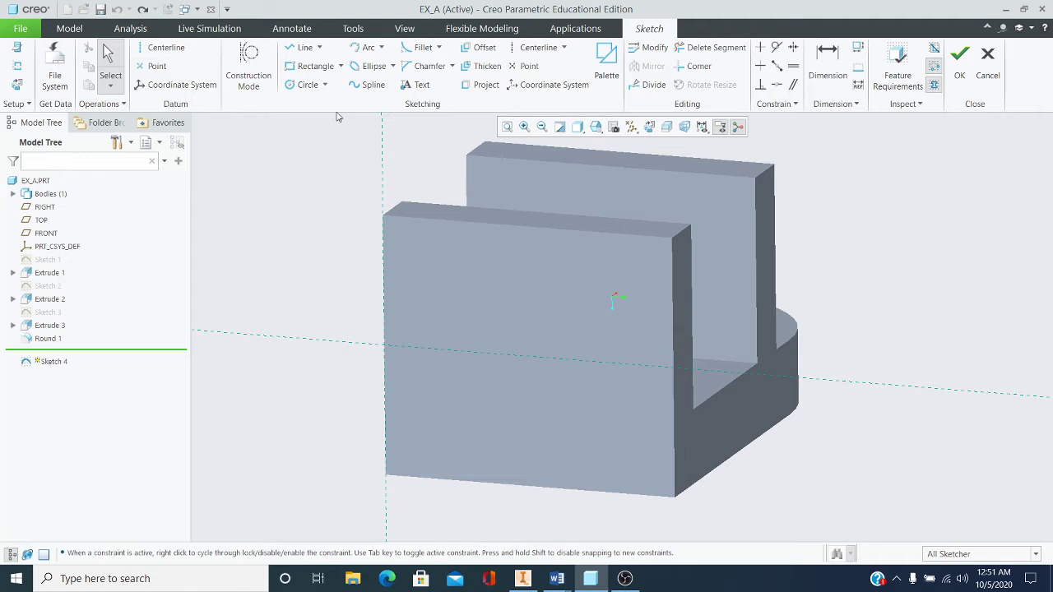
- Sketch a corner rectangle about 1.43 wide and 0.83 high from the face's upper edge, about 0.30 from the vertical reference
{"action": "middle_click_drag", "start_coordinate": [310, 157], "coordinate": [343, 139]}
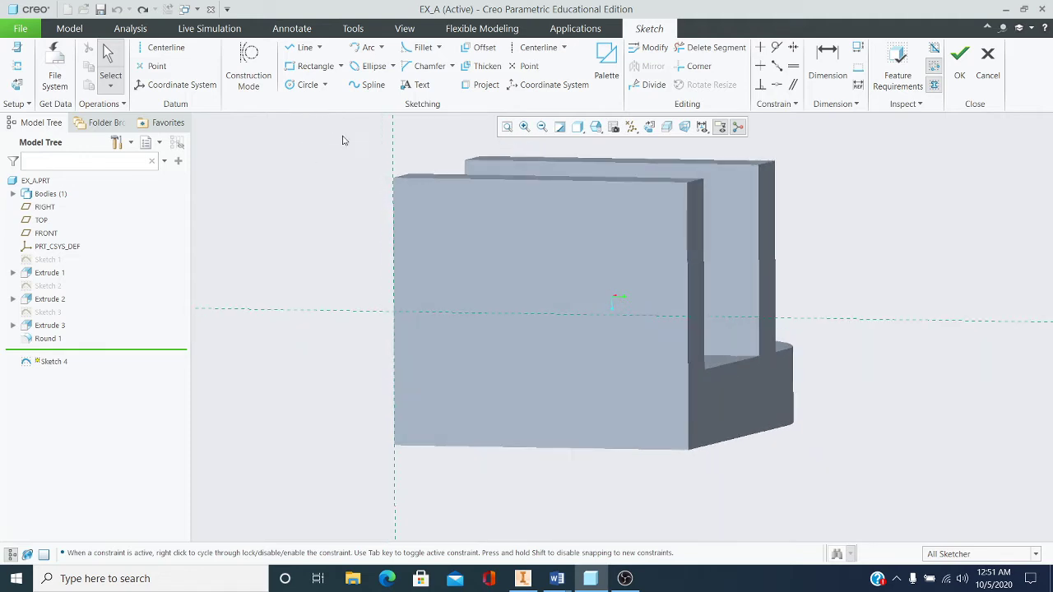
{"action": "left_click", "coordinate": [649, 128]}
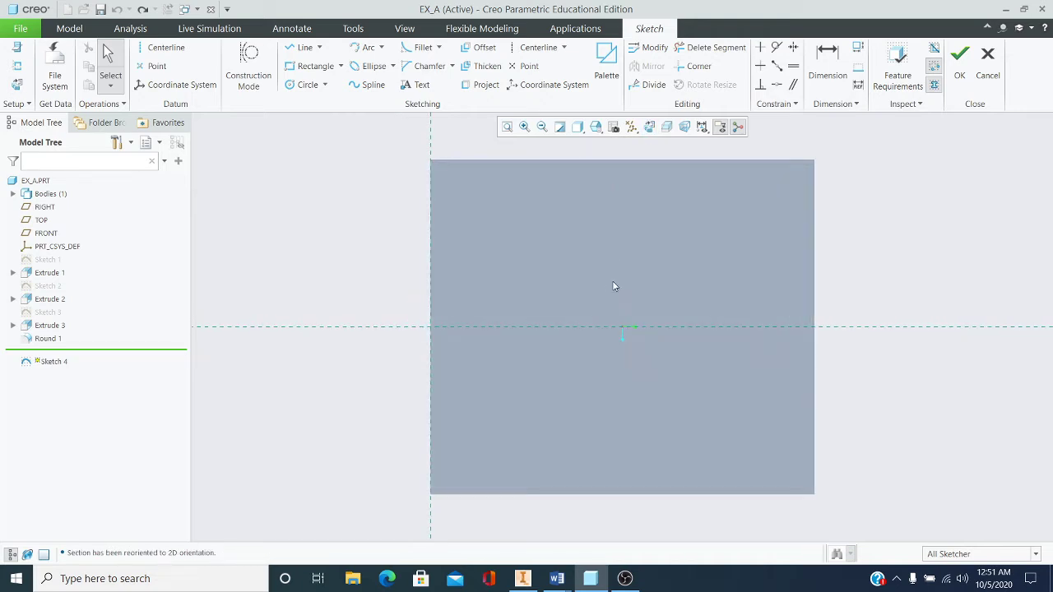
{"action": "left_click", "coordinate": [341, 67]}
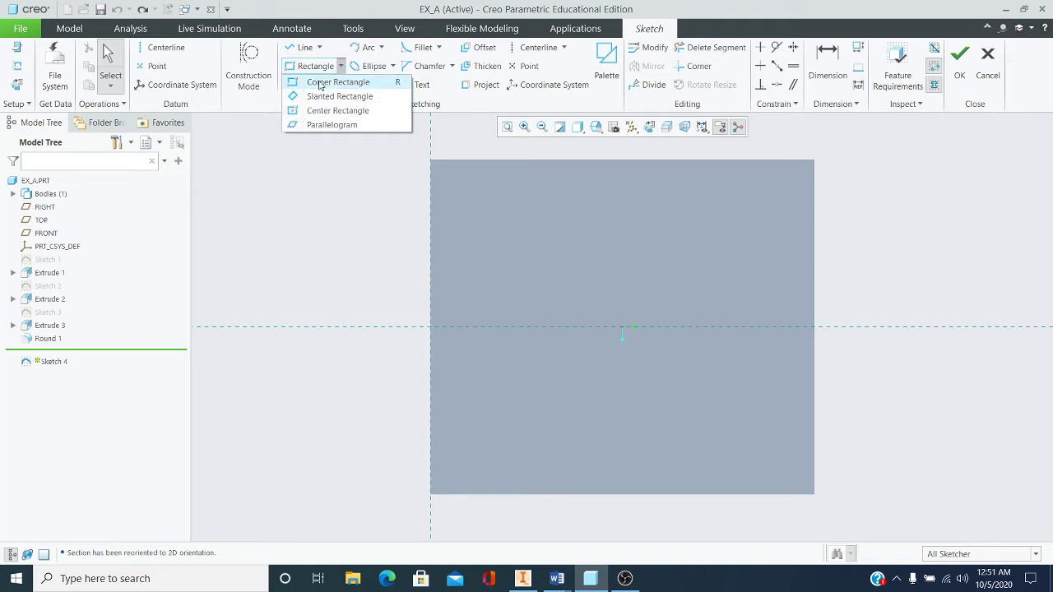
{"action": "left_click", "coordinate": [320, 84]}
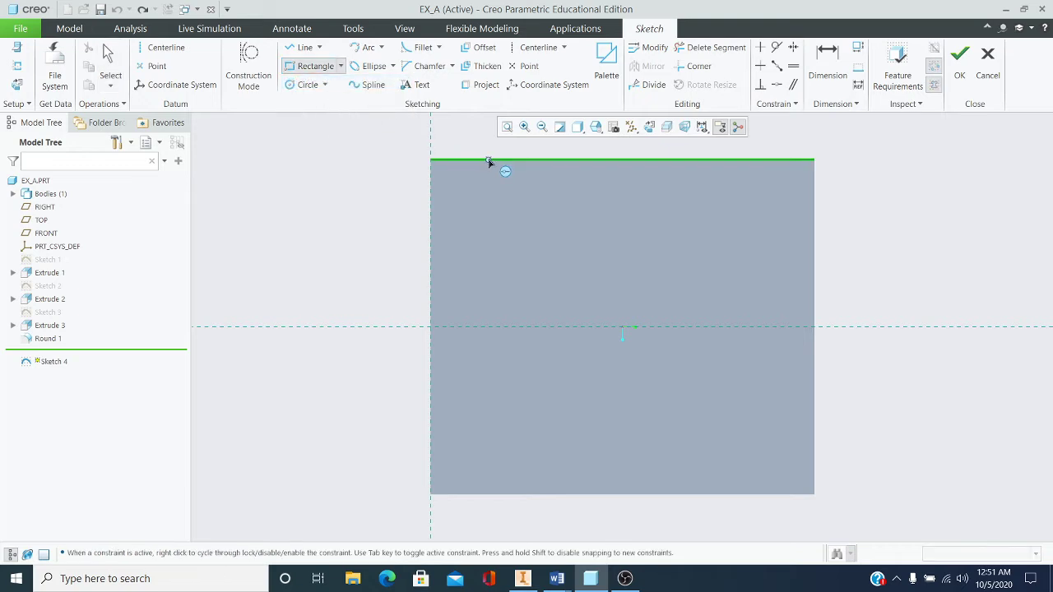
{"action": "left_click", "coordinate": [489, 161]}
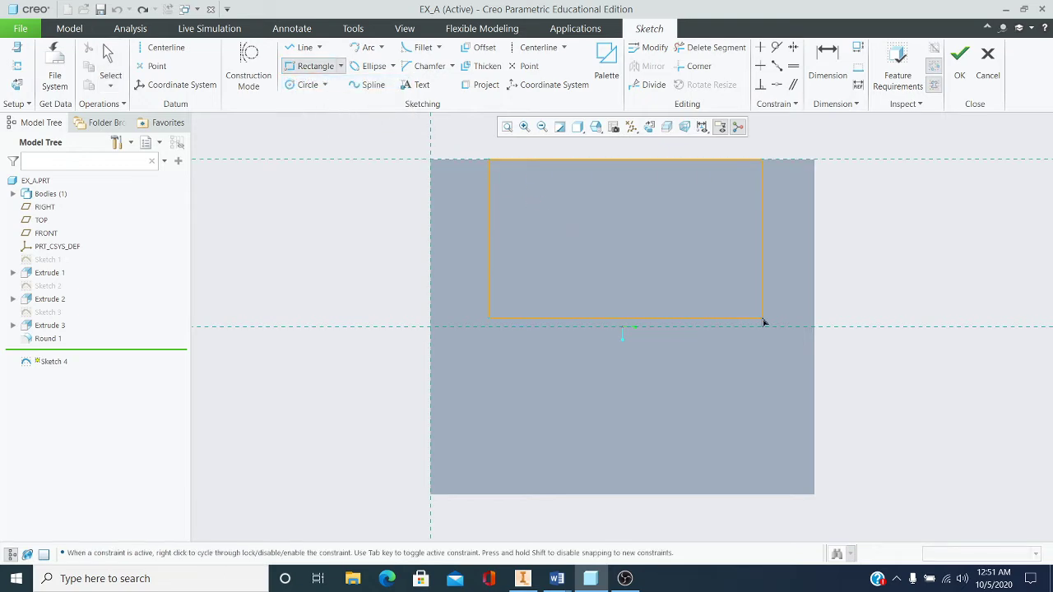
{"action": "left_click", "coordinate": [763, 321]}
{"action": "middle_click", "coordinate": [619, 236]}
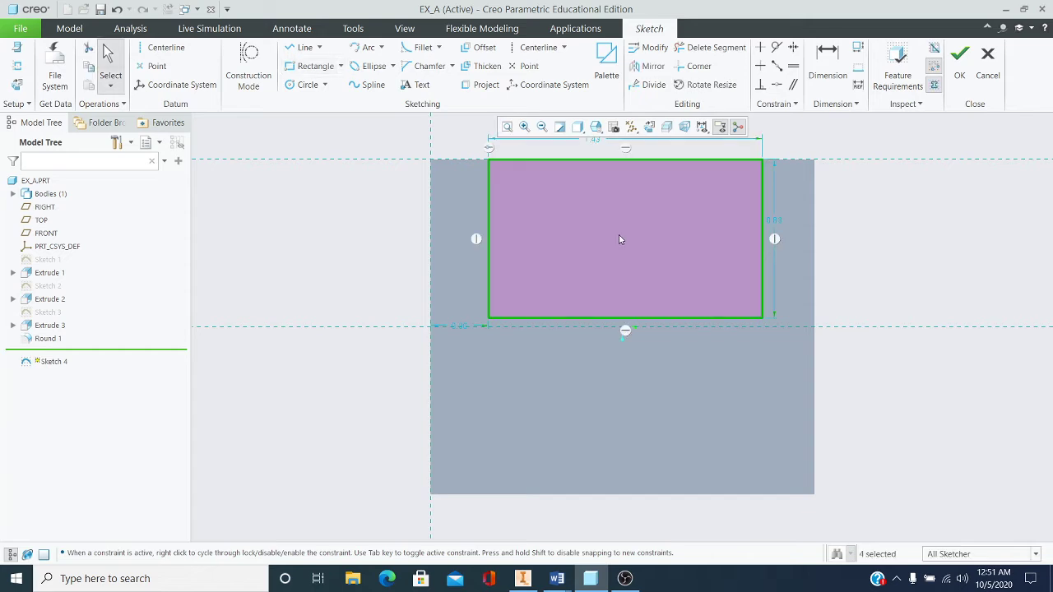
- Examine the dimension between the rectangle's side and the vertical reference
{"action": "scroll", "coordinate": [636, 206], "scroll_direction": "up", "scroll_amount": 2}
{"action": "scroll", "coordinate": [647, 163], "scroll_direction": "down", "scroll_amount": 2}
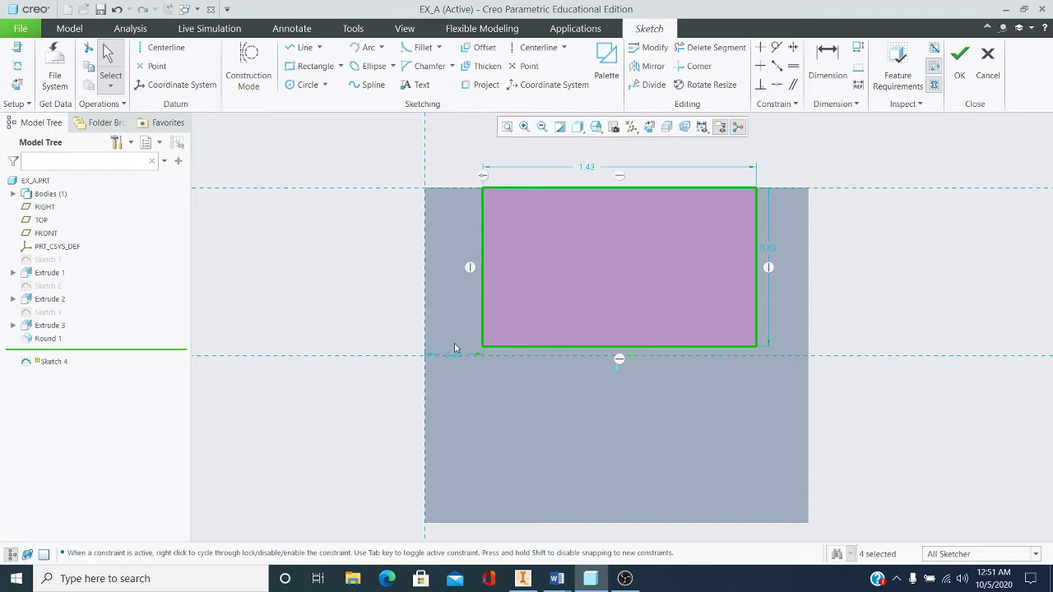
{"action": "scroll", "coordinate": [446, 365], "scroll_direction": "up", "scroll_amount": 1}
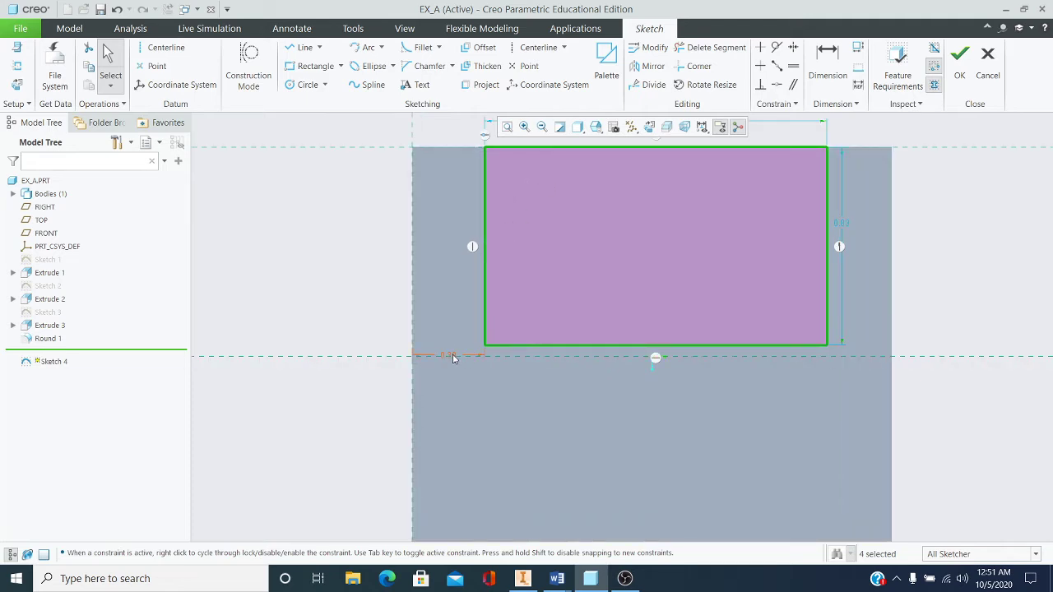
{"action": "scroll", "coordinate": [453, 358], "scroll_direction": "up", "scroll_amount": 2}
{"action": "scroll", "coordinate": [452, 358], "scroll_direction": "up", "scroll_amount": 1}
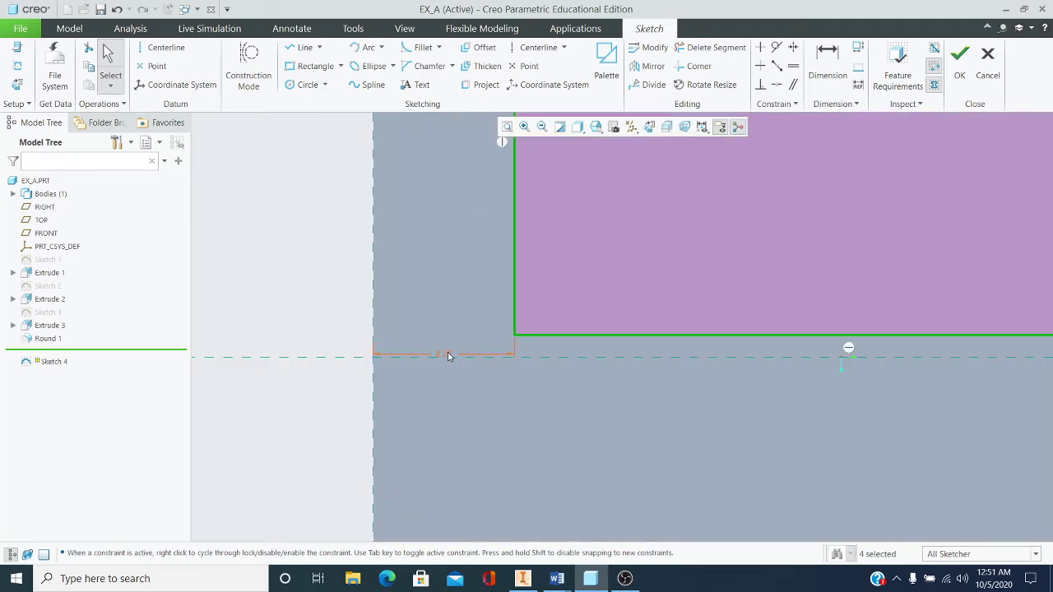
{"action": "scroll", "coordinate": [448, 356], "scroll_direction": "up", "scroll_amount": 1}
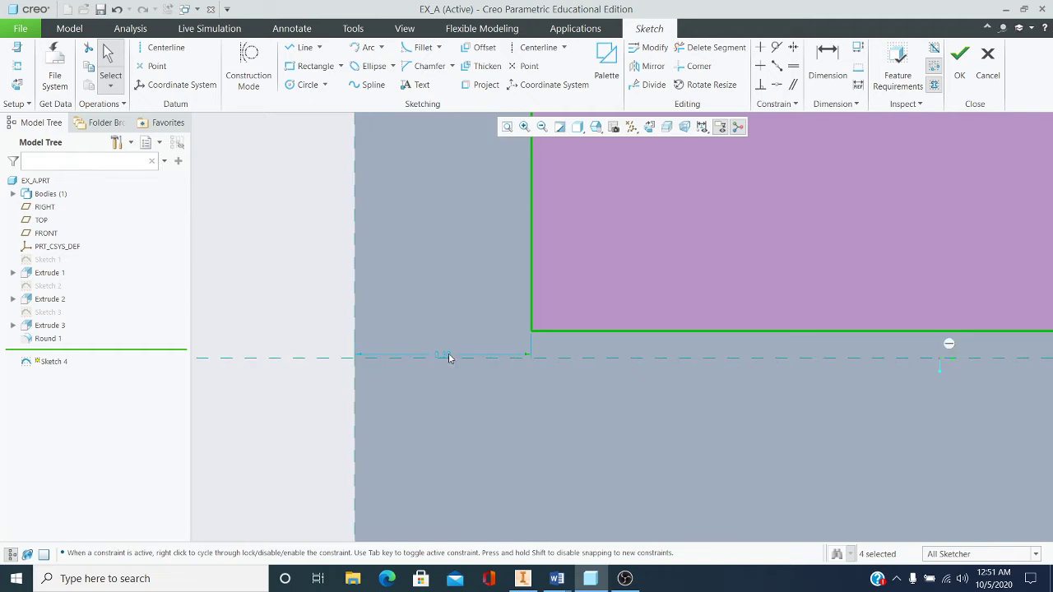
{"action": "scroll", "coordinate": [448, 355], "scroll_direction": "down", "scroll_amount": 3}
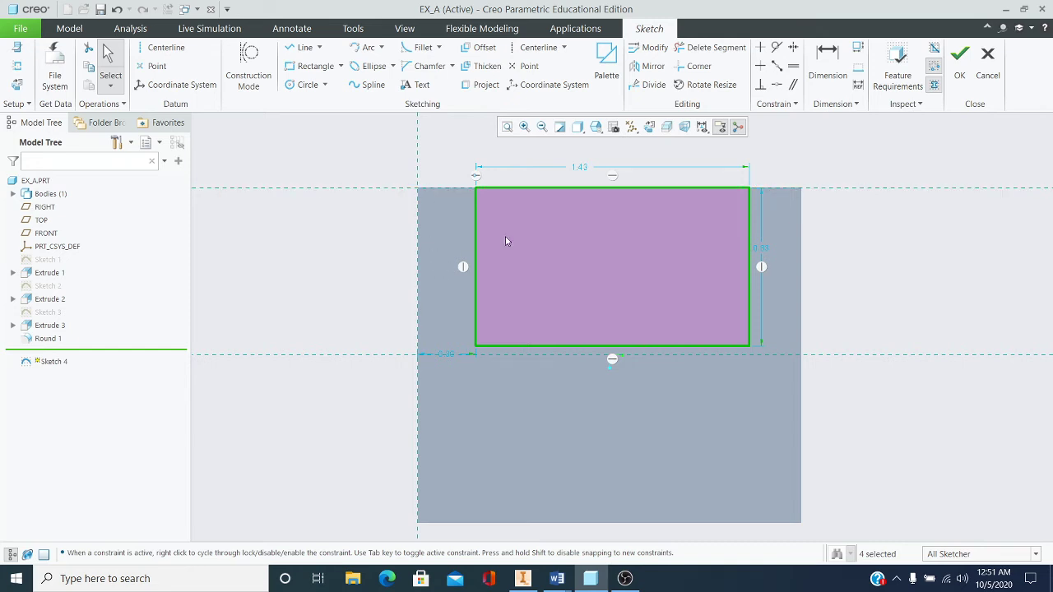
- Try to dimension the rectangle's side edge against the vertical reference and the face's opposite edge together
{"action": "left_click", "coordinate": [828, 59]}
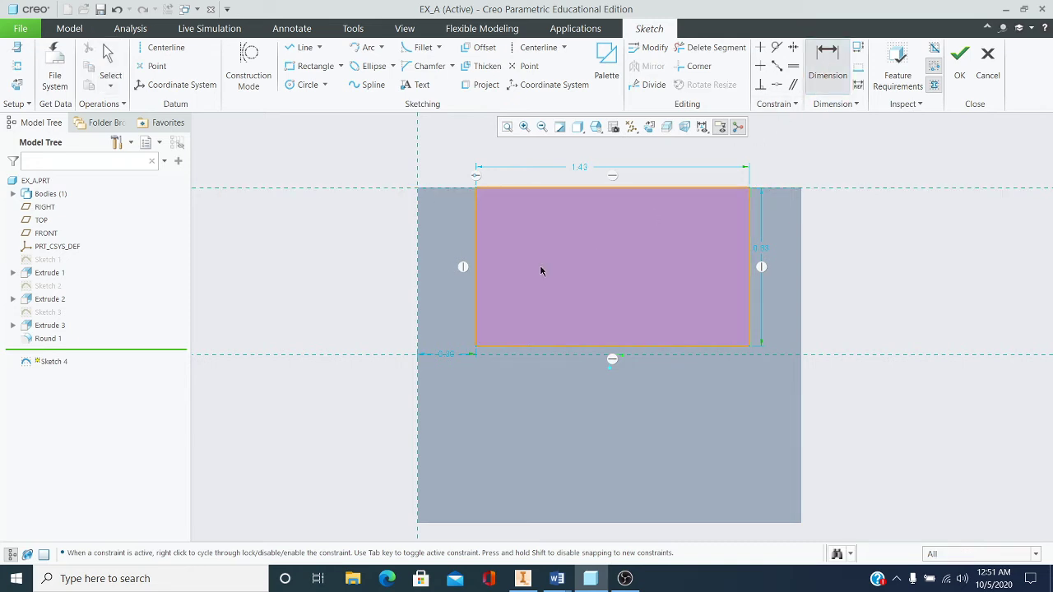
{"action": "left_click", "coordinate": [476, 266]}
{"action": "left_click", "coordinate": [416, 375]}
{"action": "left_click", "coordinate": [800, 381]}
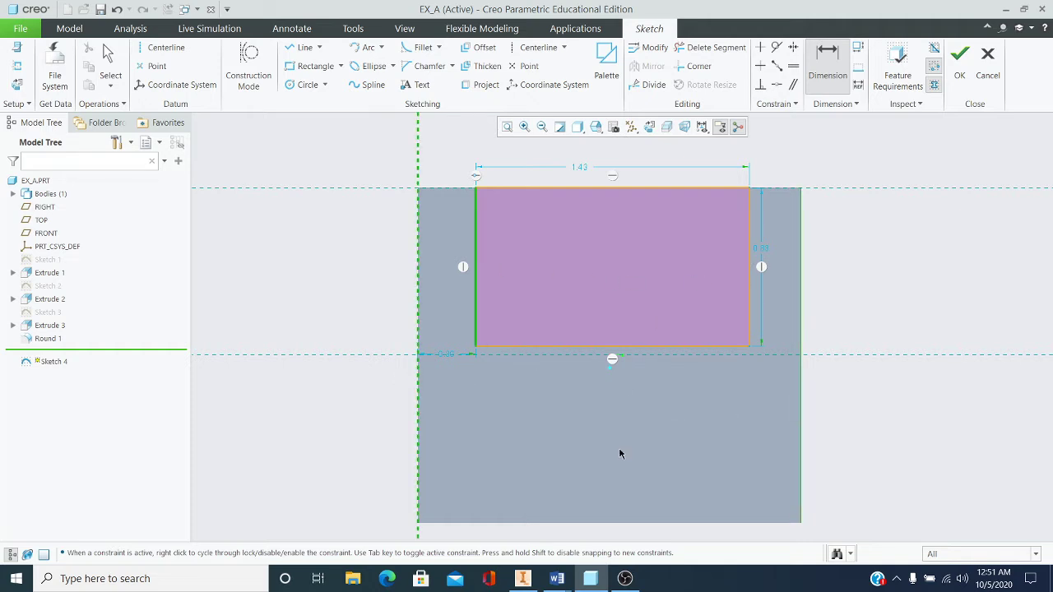
{"action": "middle_click", "coordinate": [621, 455]}
{"action": "scroll", "coordinate": [622, 432], "scroll_direction": "up", "scroll_amount": 2}
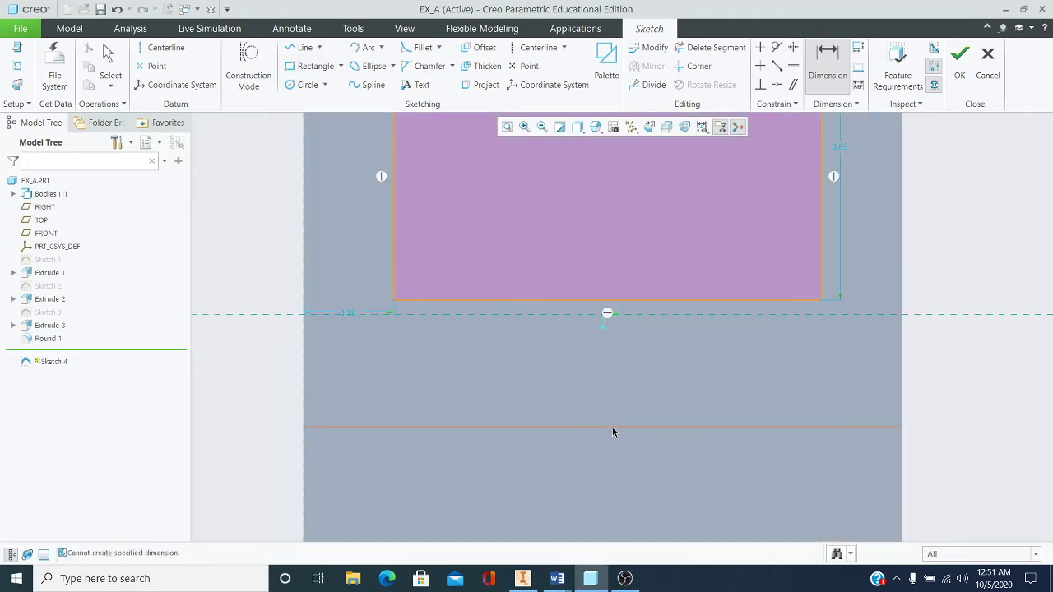
{"action": "middle_click", "coordinate": [612, 427]}
{"action": "scroll", "coordinate": [583, 434], "scroll_direction": "up", "scroll_amount": 1}
{"action": "scroll", "coordinate": [582, 434], "scroll_direction": "down", "scroll_amount": 2}
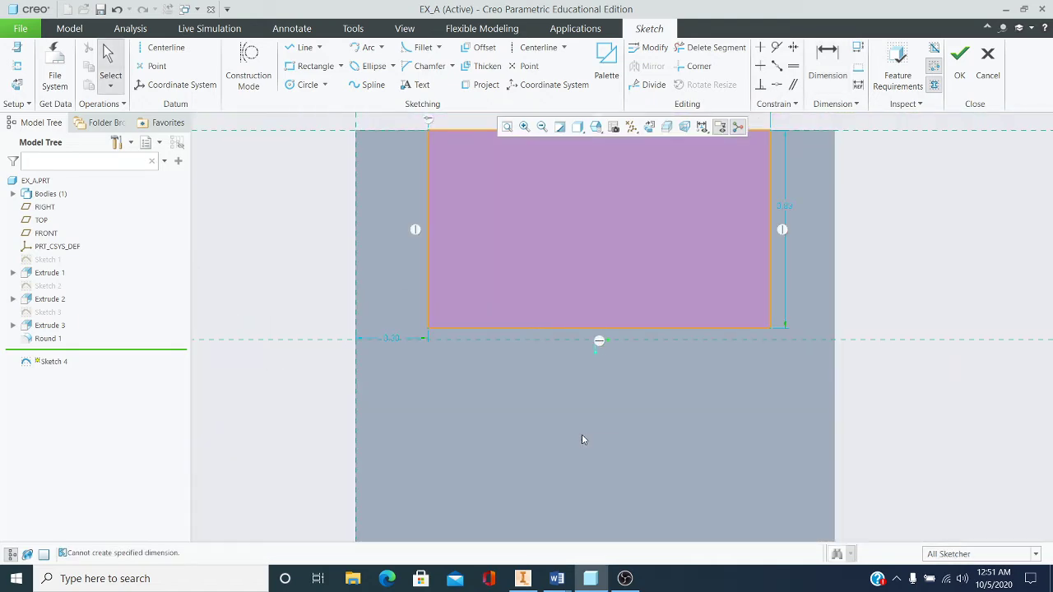
{"action": "scroll", "coordinate": [582, 436], "scroll_direction": "down", "scroll_amount": 2}
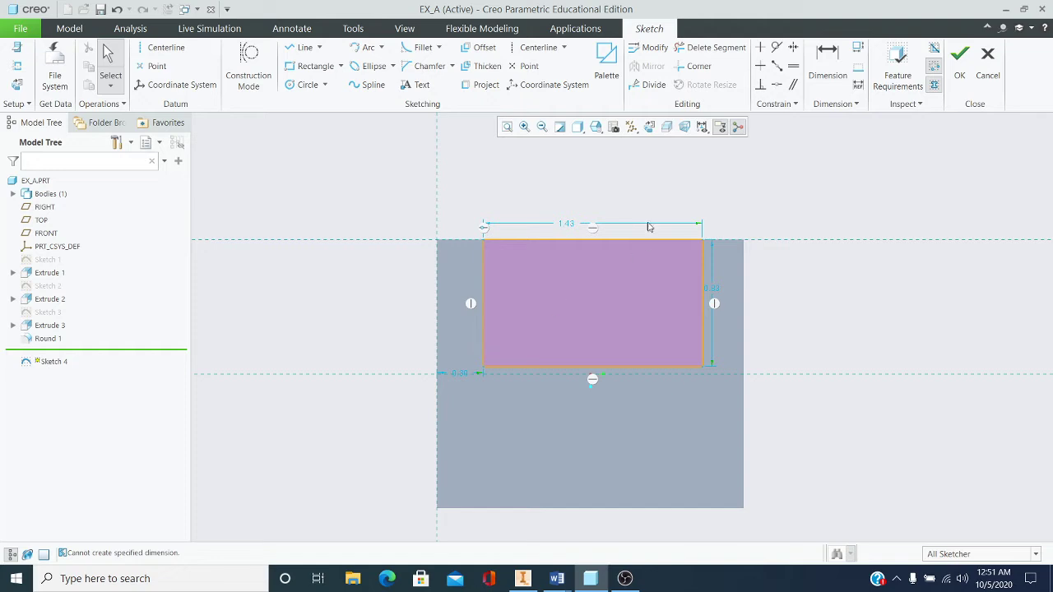
- Undo the drawn rectangle and quit the end-wall sketch without saving it
{"action": "left_click", "coordinate": [116, 10]}
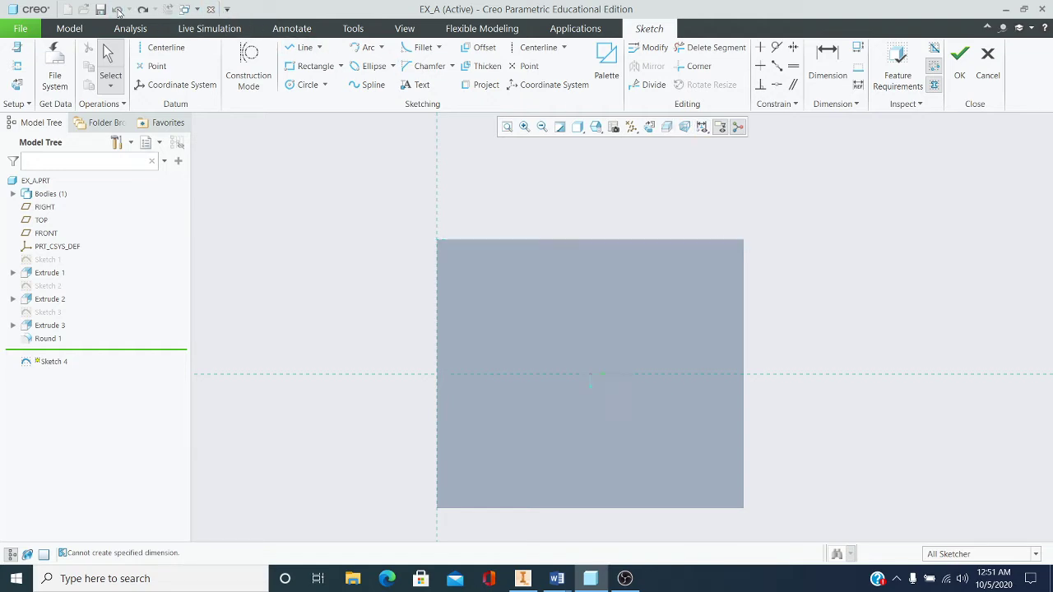
{"action": "mouse_move", "coordinate": [696, 278]}
{"action": "middle_mouse_down"}
{"action": "mouse_move", "coordinate": [675, 287]}
{"action": "mouse_move", "coordinate": [676, 278]}
{"action": "middle_mouse_up"}
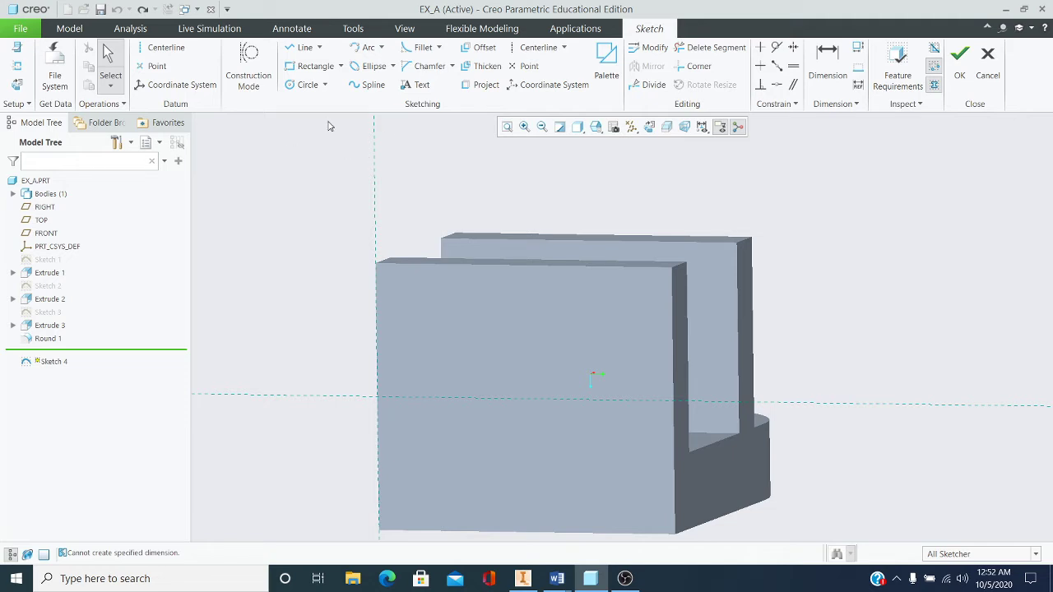
{"action": "left_click", "coordinate": [993, 74]}
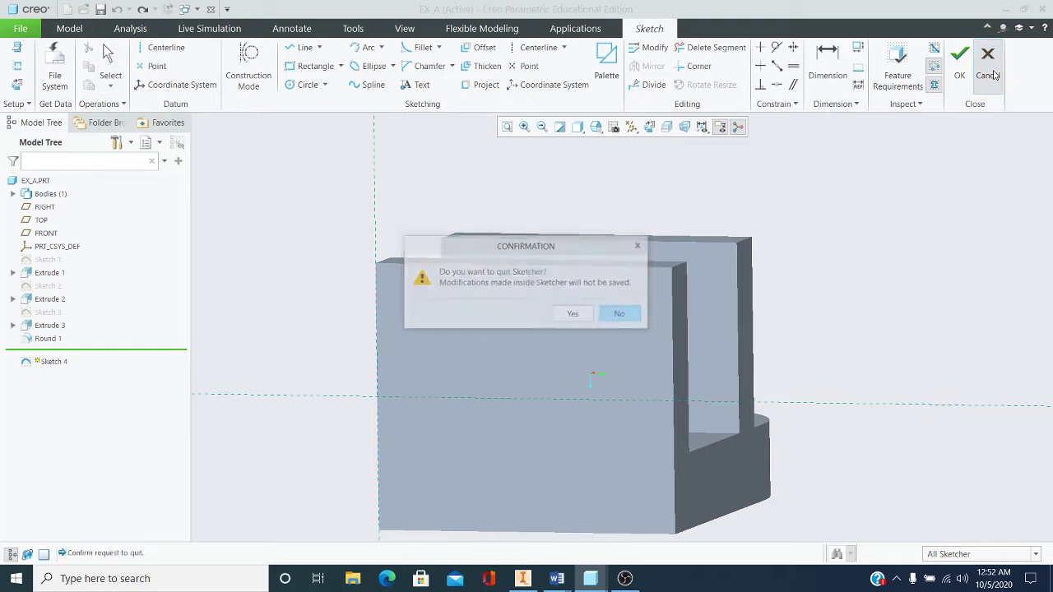
{"action": "left_click", "coordinate": [573, 313]}
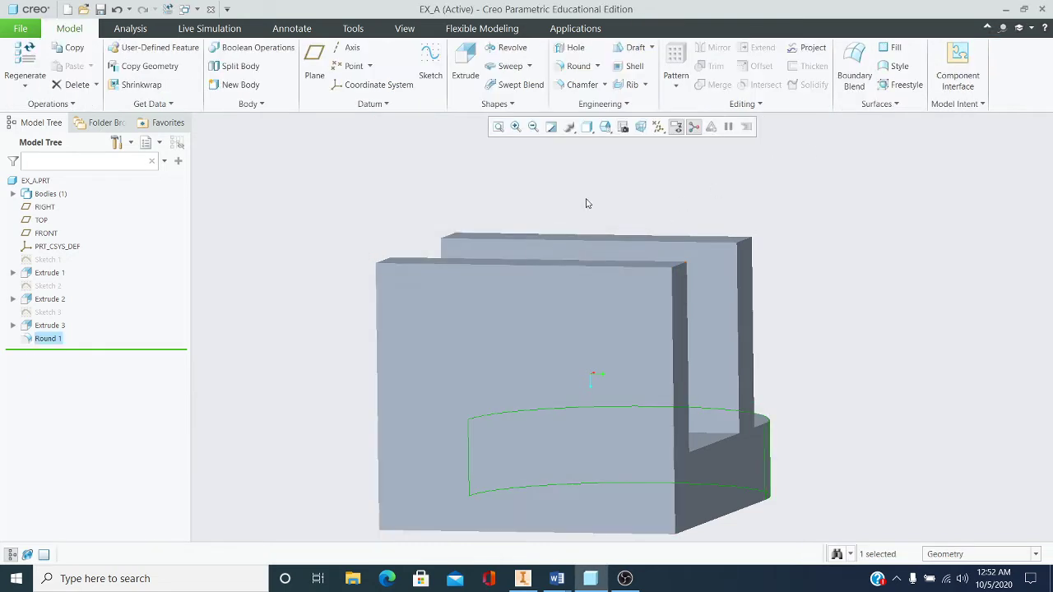
- Start a new sketch on the end wall's outer face with the default reference and orient it to the 2D sketch view
{"action": "scroll", "coordinate": [583, 189], "scroll_direction": "down", "scroll_amount": 2}
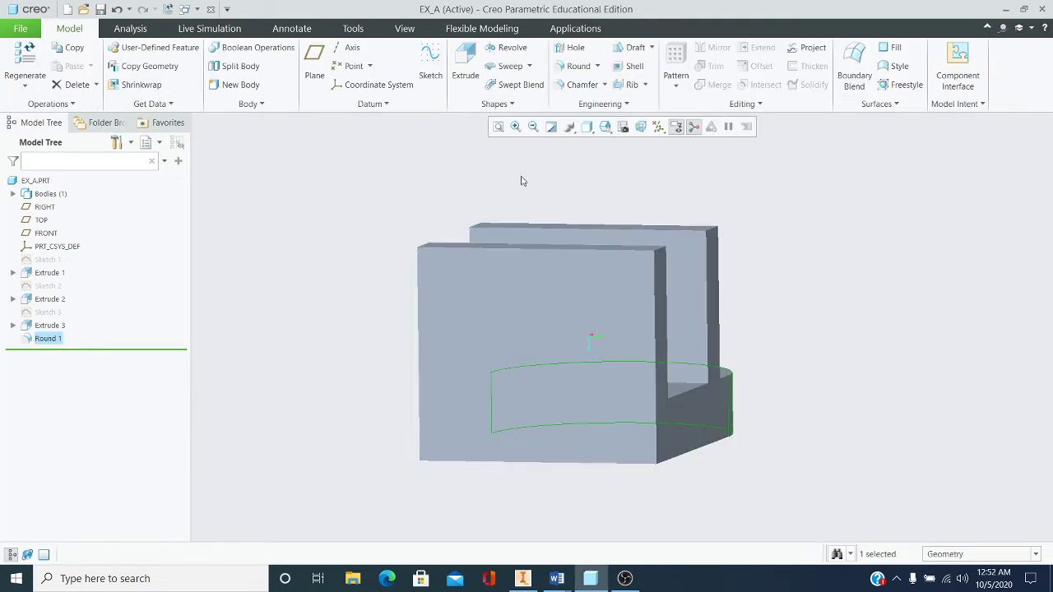
{"action": "left_click", "coordinate": [431, 83]}
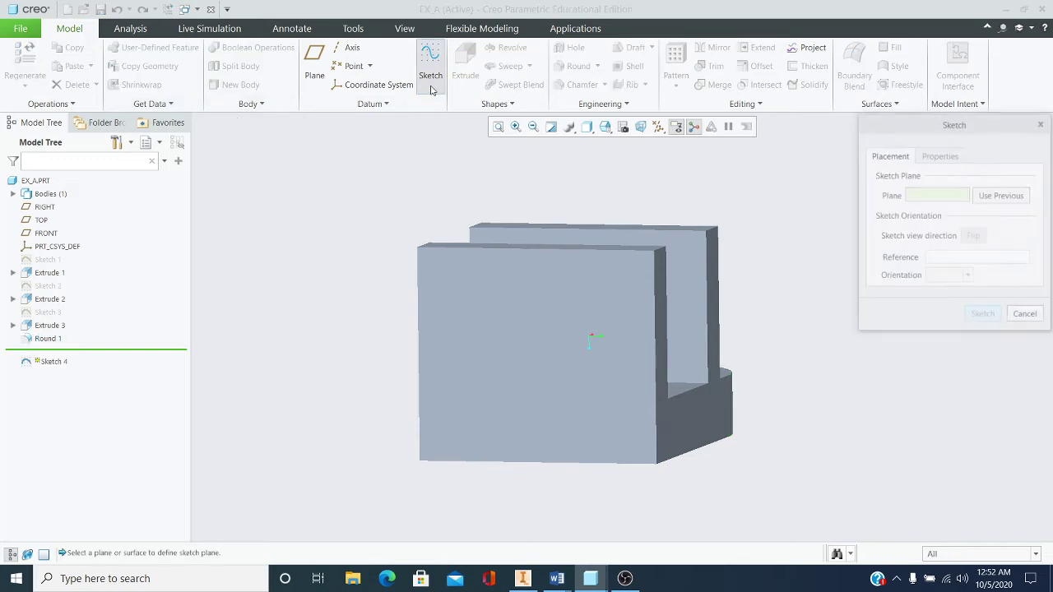
{"action": "left_click", "coordinate": [484, 265]}
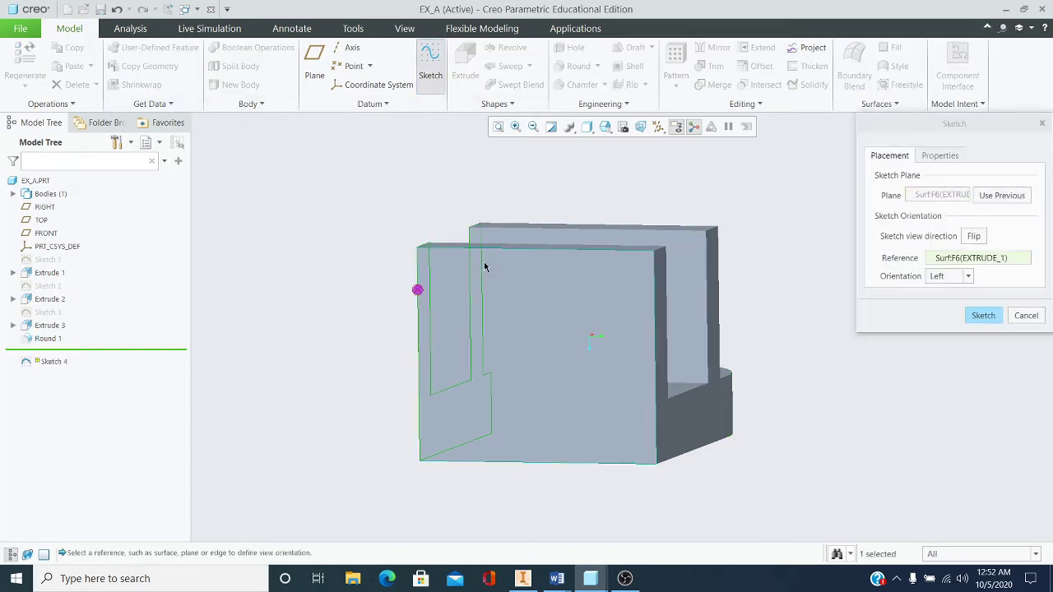
{"action": "left_click", "coordinate": [983, 316]}
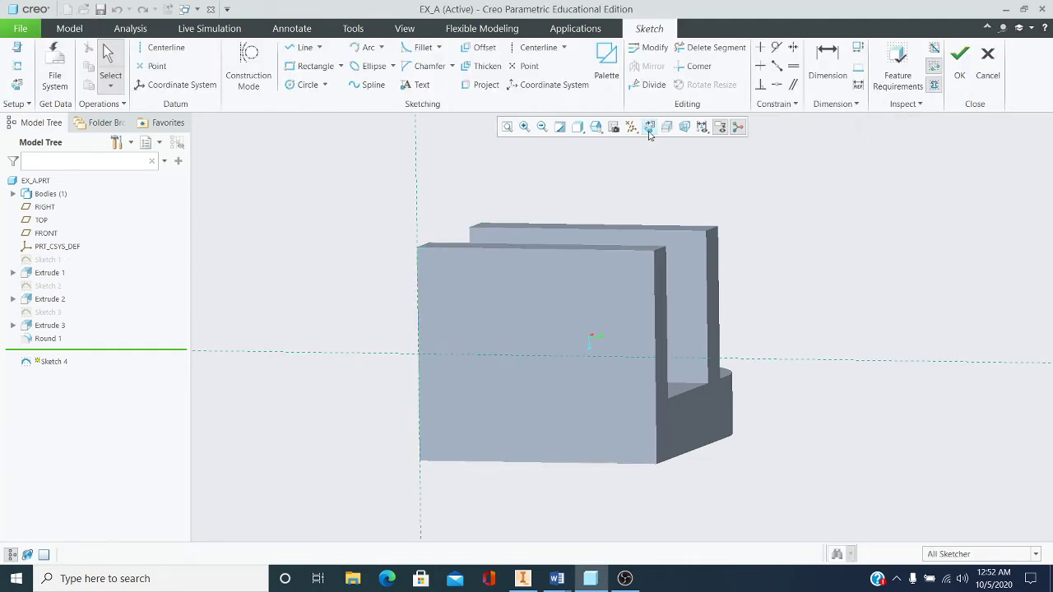
{"action": "left_click", "coordinate": [649, 127]}
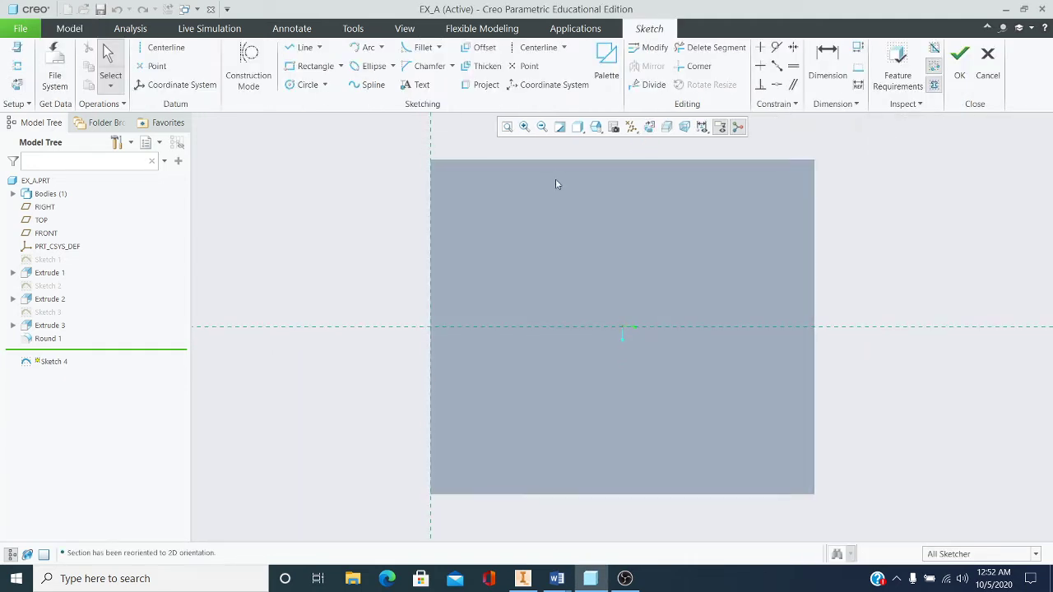
- Try a dimension across the face's full width from the vertical reference to the opposite edge, and undo it
{"action": "scroll", "coordinate": [557, 183], "scroll_direction": "up", "scroll_amount": 2}
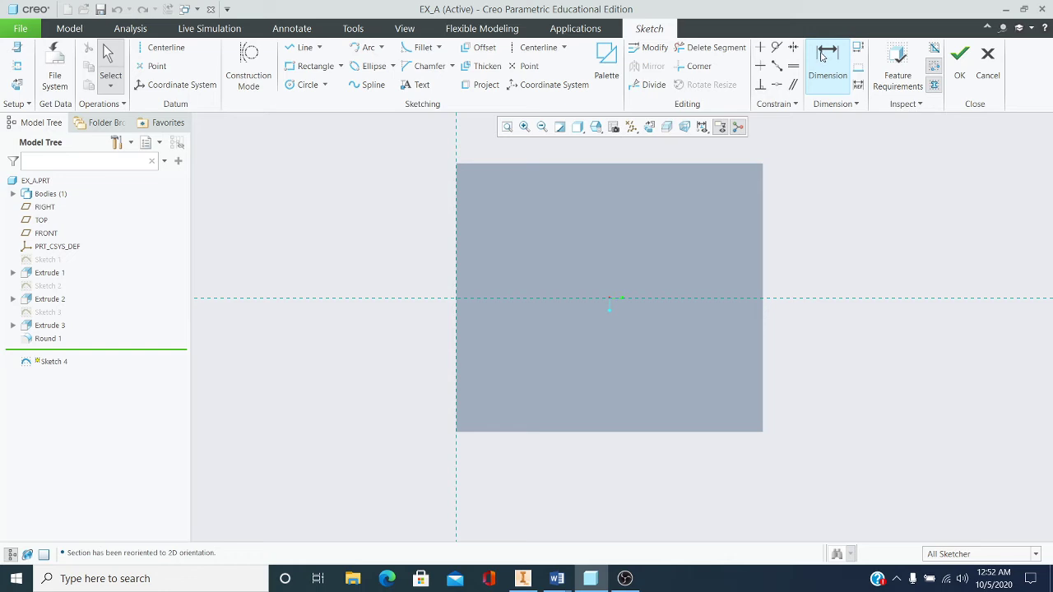
{"action": "left_click", "coordinate": [821, 56]}
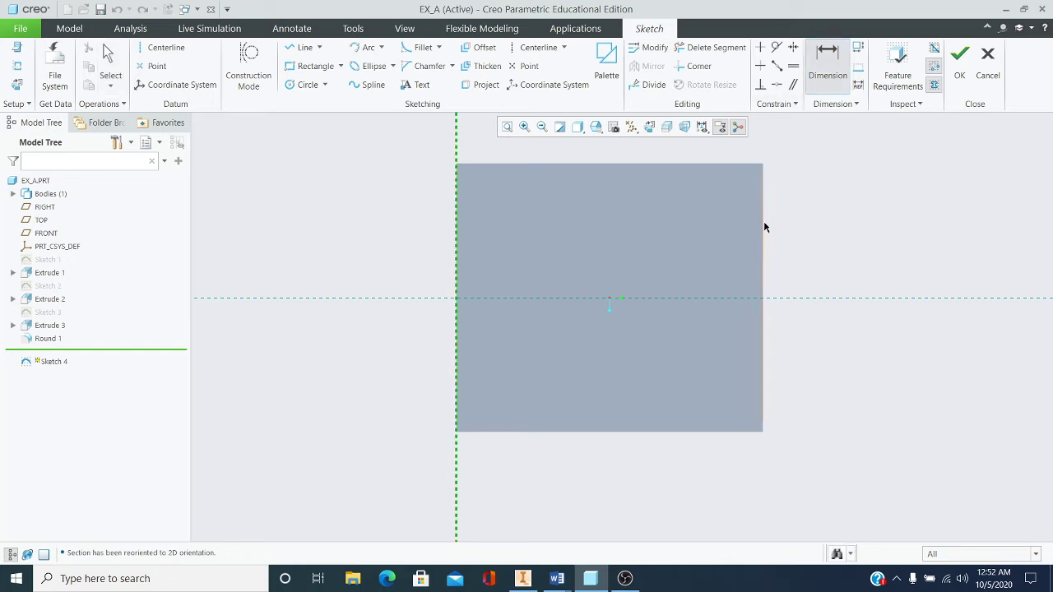
{"action": "middle_click", "coordinate": [619, 448]}
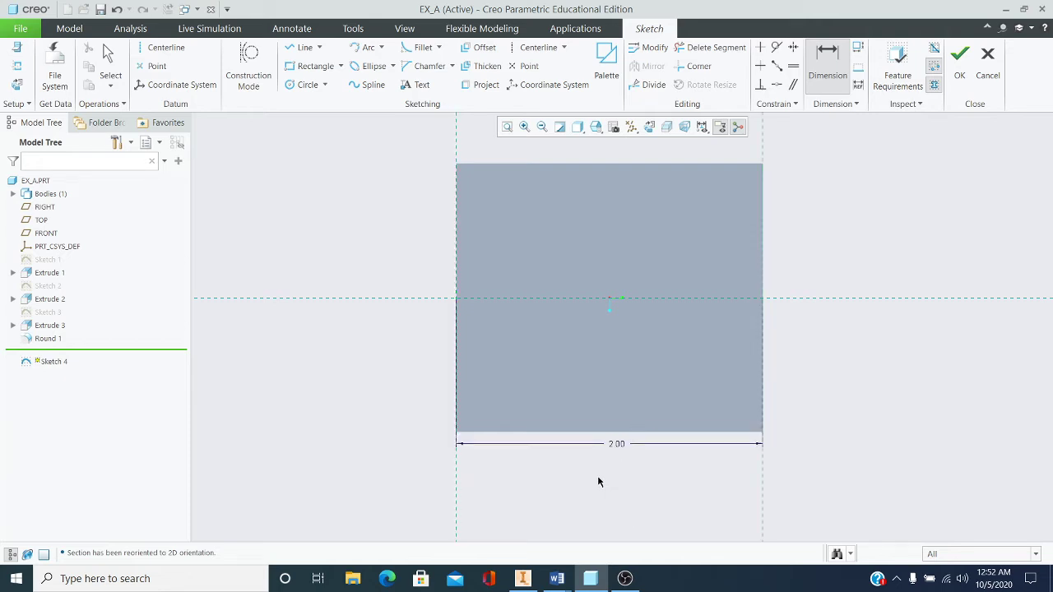
{"action": "left_click", "coordinate": [117, 11]}
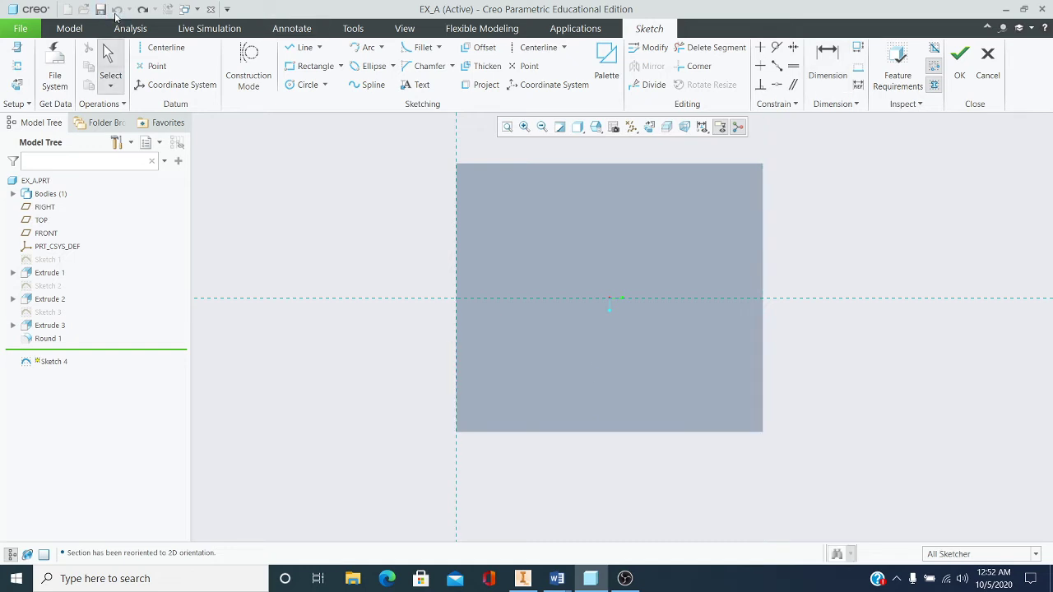
- Sketch a corner rectangle about 1.19 wide and 0.71 high from the face's upper edge, about 0.42 from the vertical reference
{"action": "scroll", "coordinate": [532, 159], "scroll_direction": "up", "scroll_amount": 2}
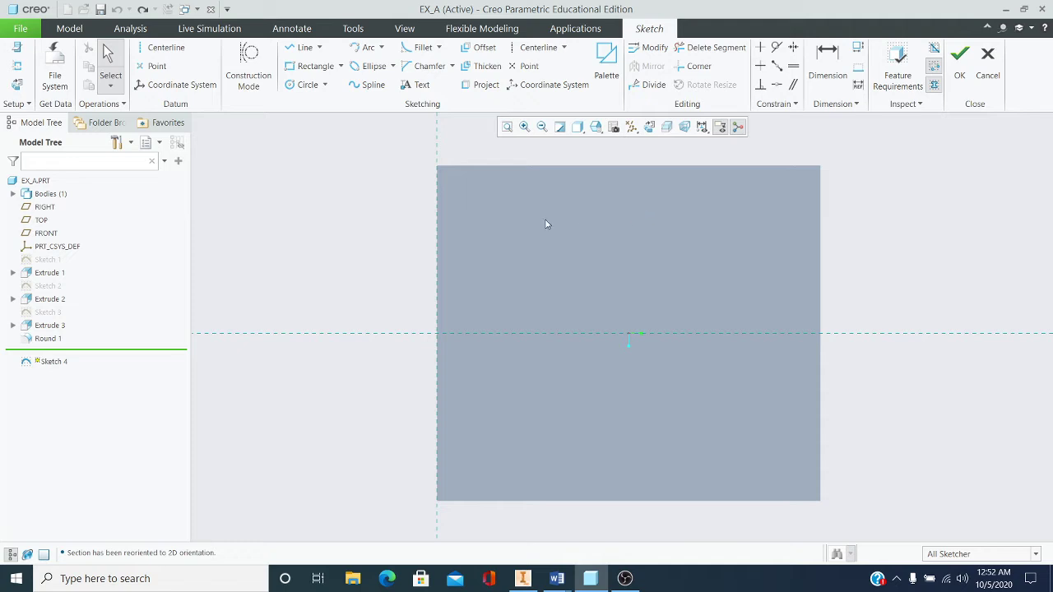
{"action": "left_click", "coordinate": [340, 66]}
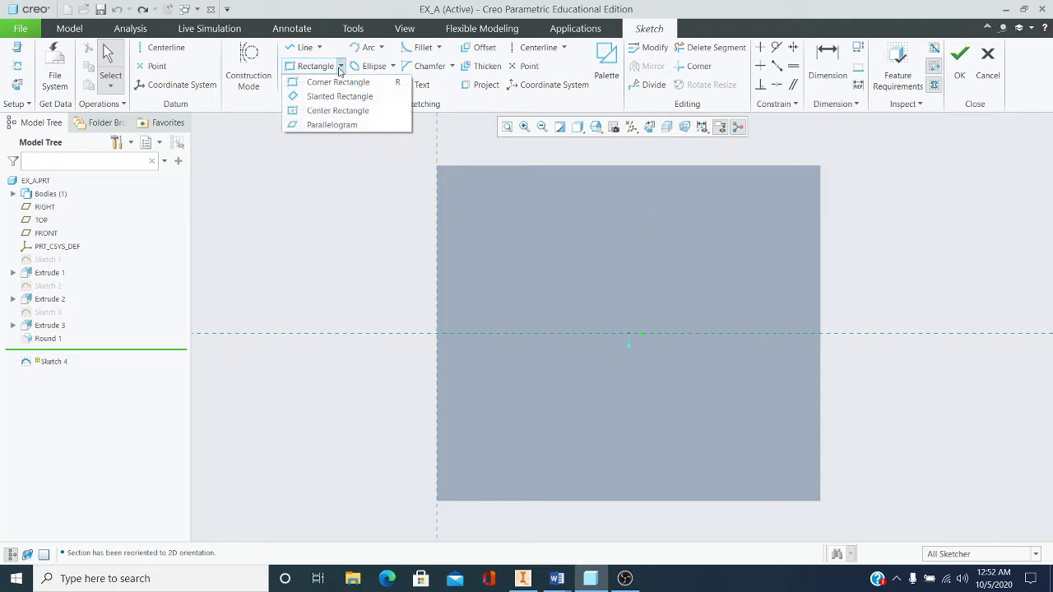
{"action": "left_click", "coordinate": [336, 84]}
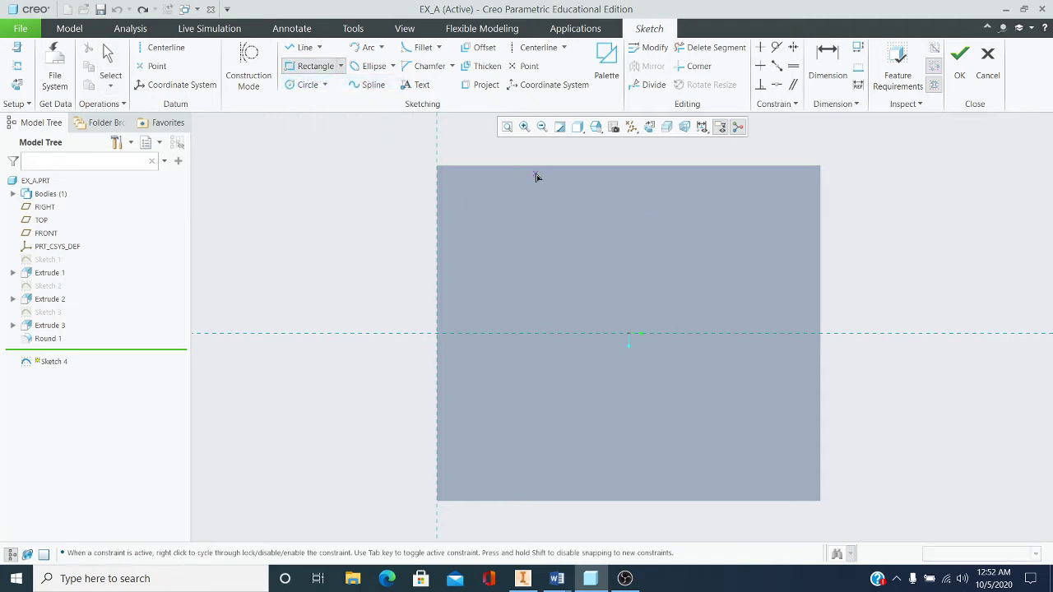
{"action": "left_click", "coordinate": [520, 176]}
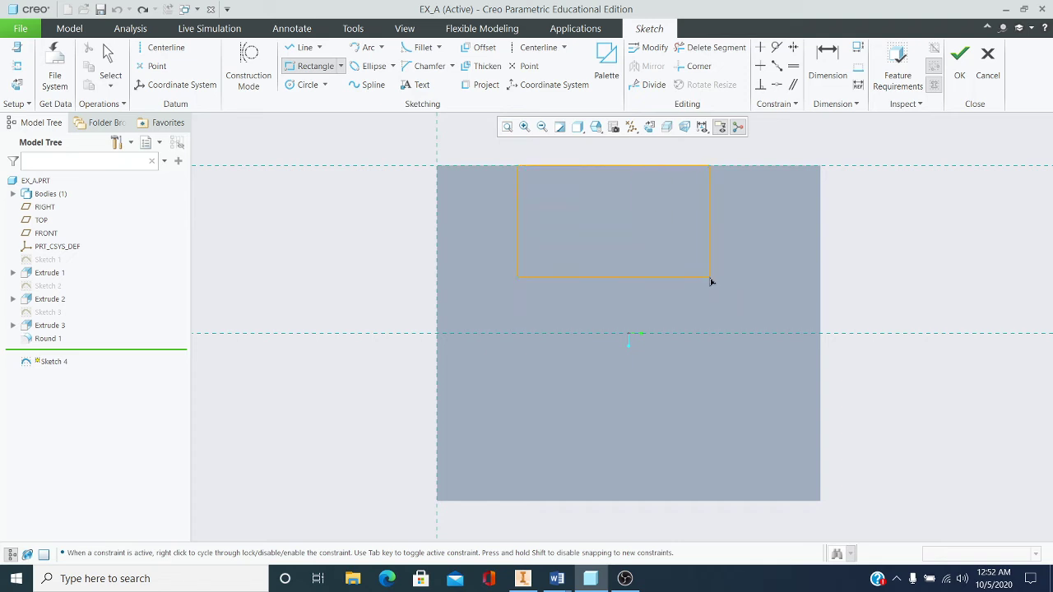
{"action": "left_click", "coordinate": [745, 302]}
{"action": "middle_click", "coordinate": [674, 263]}
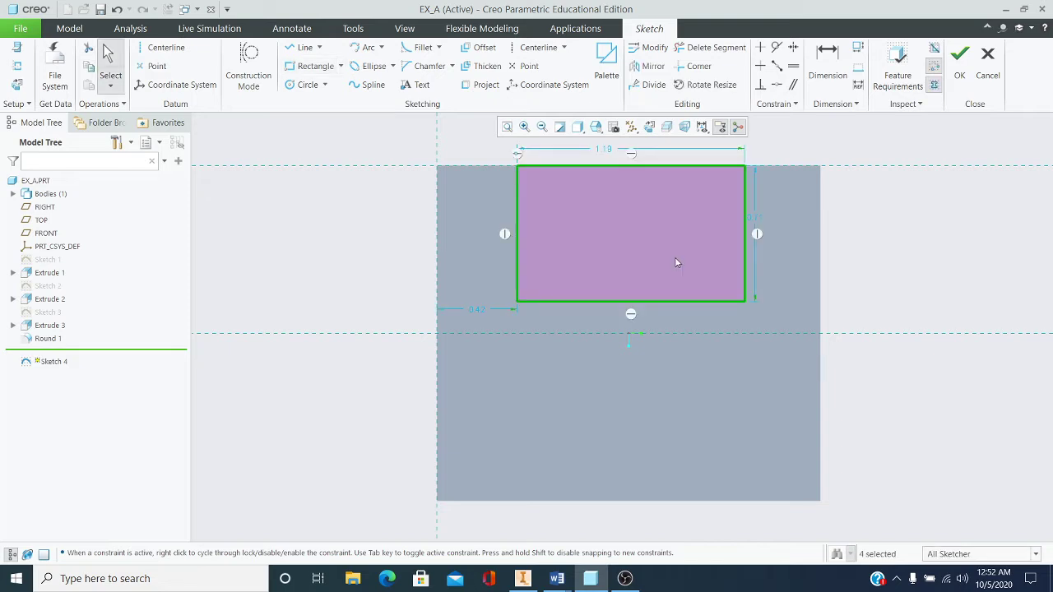
{"action": "scroll", "coordinate": [484, 309], "scroll_direction": "up", "scroll_amount": 1}
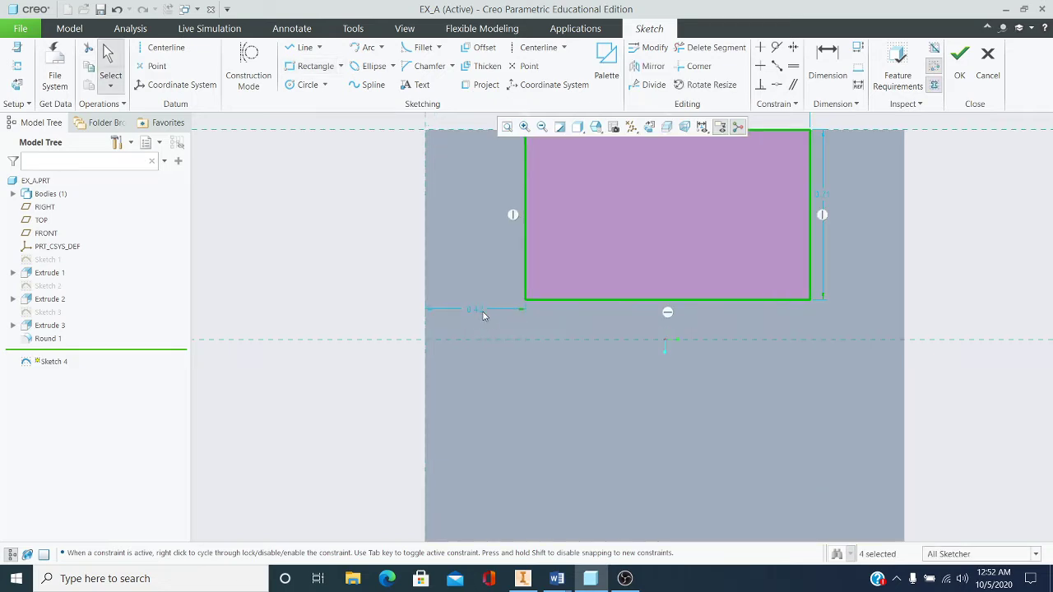
- Set the rectangle's distance from the vertical reference to 0.5
{"action": "scroll", "coordinate": [473, 314], "scroll_direction": "up", "scroll_amount": 1}
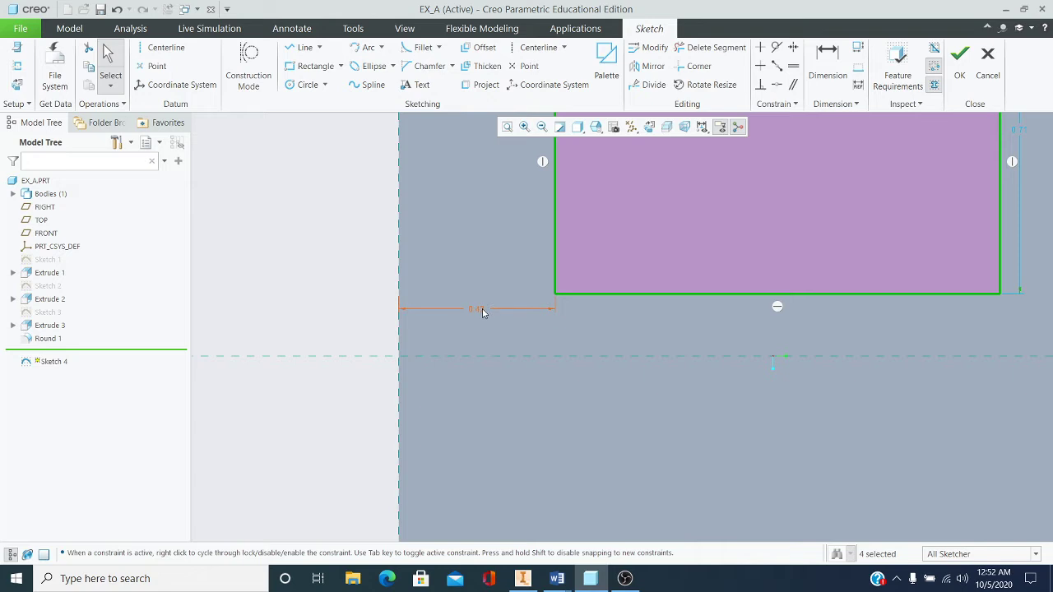
{"action": "double_click", "coordinate": [483, 309]}
{"action": "key", "text": "BackSpace"}
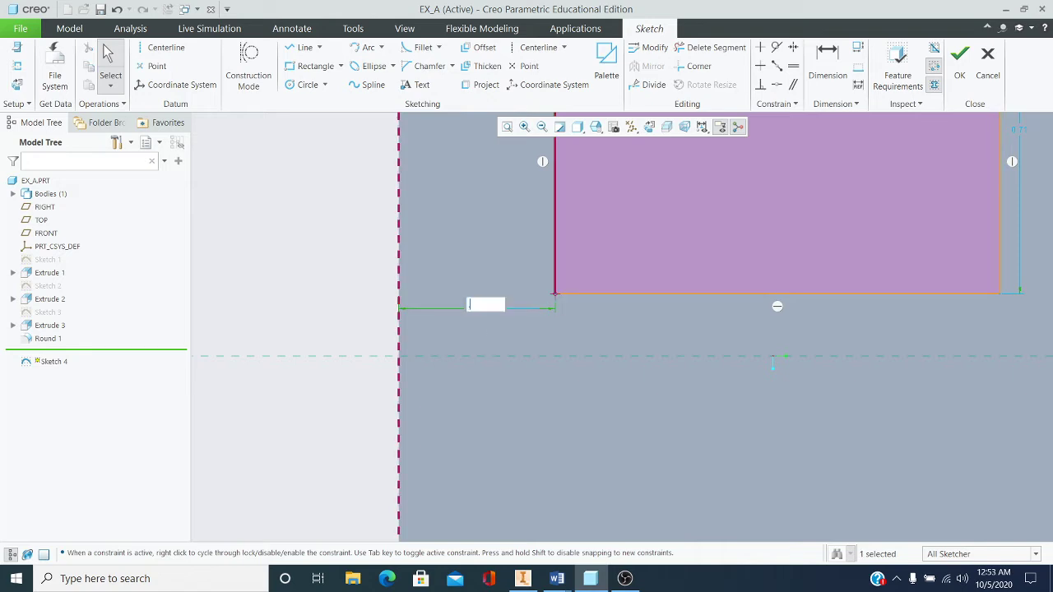
{"action": "type", "text": ".5"}
{"action": "key", "text": "Return"}
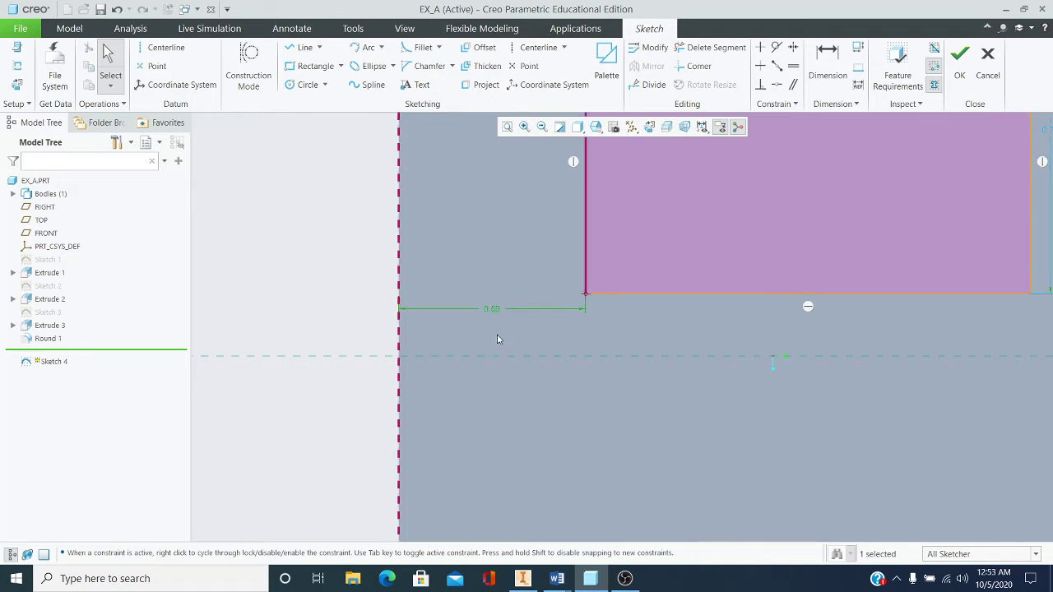
- Set the rectangle's width to 1
{"action": "scroll", "coordinate": [494, 339], "scroll_direction": "down", "scroll_amount": 3}
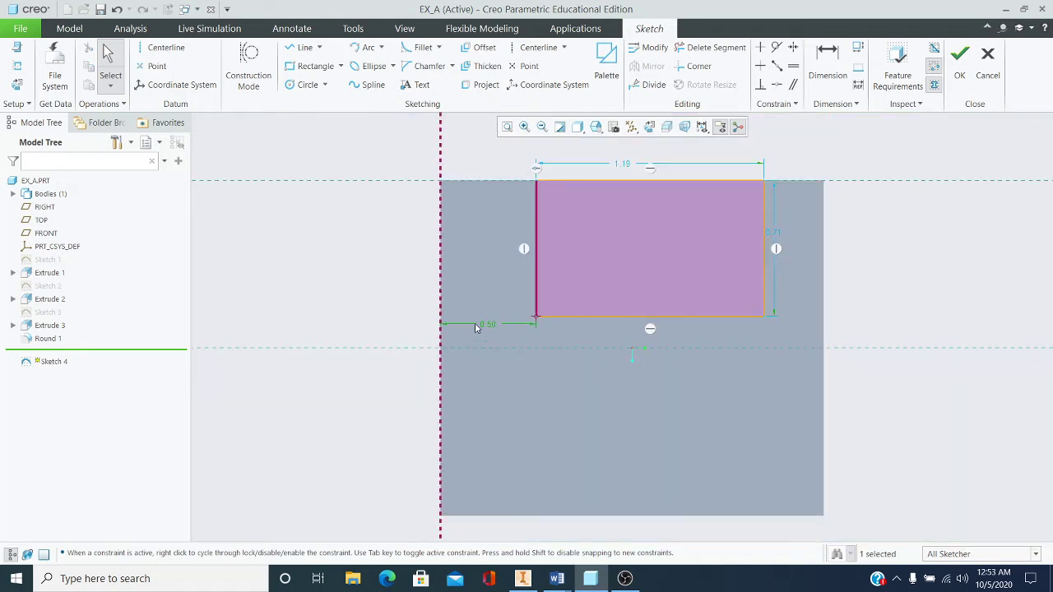
{"action": "double_click", "coordinate": [627, 168]}
{"action": "key", "text": "BackSpace"}
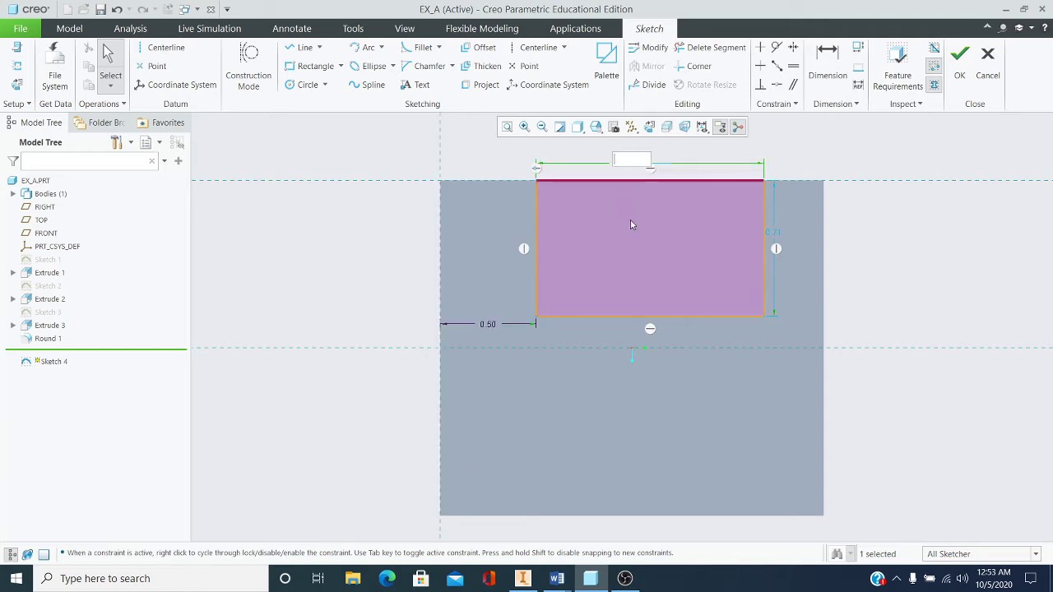
{"action": "type", "text": "1"}
{"action": "key", "text": "Return"}
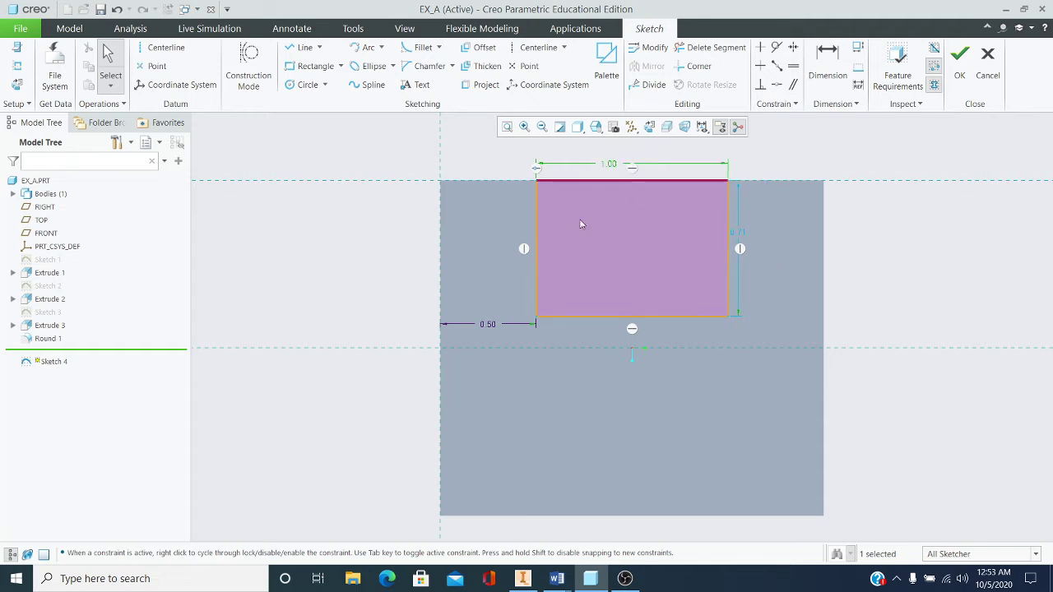
- Set the rectangle's height to 1.25
{"action": "scroll", "coordinate": [626, 286], "scroll_direction": "down", "scroll_amount": 1}
{"action": "scroll", "coordinate": [764, 221], "scroll_direction": "down", "scroll_amount": 1}
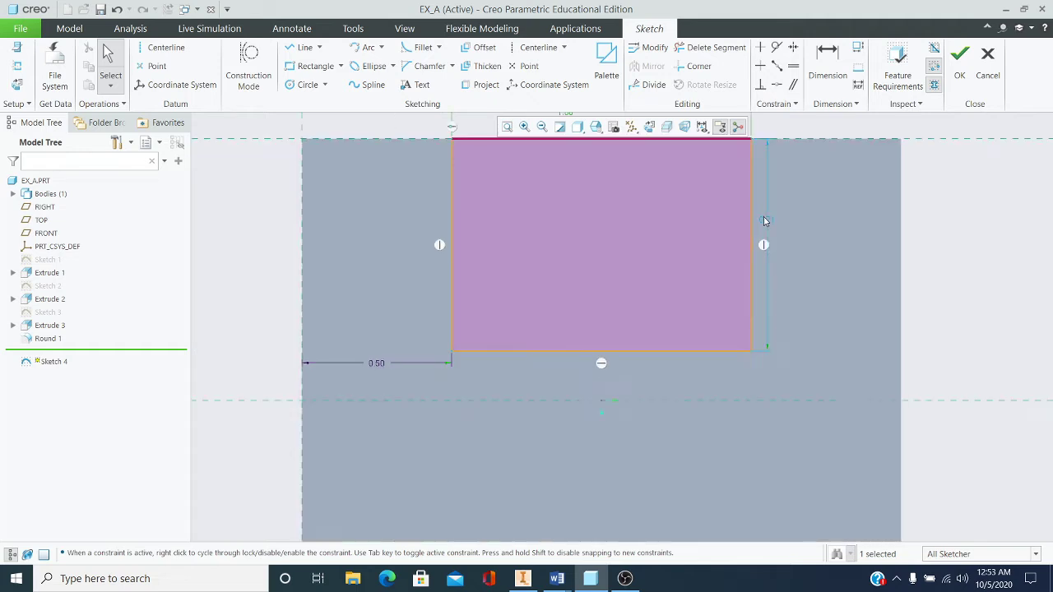
{"action": "left_click", "coordinate": [768, 223]}
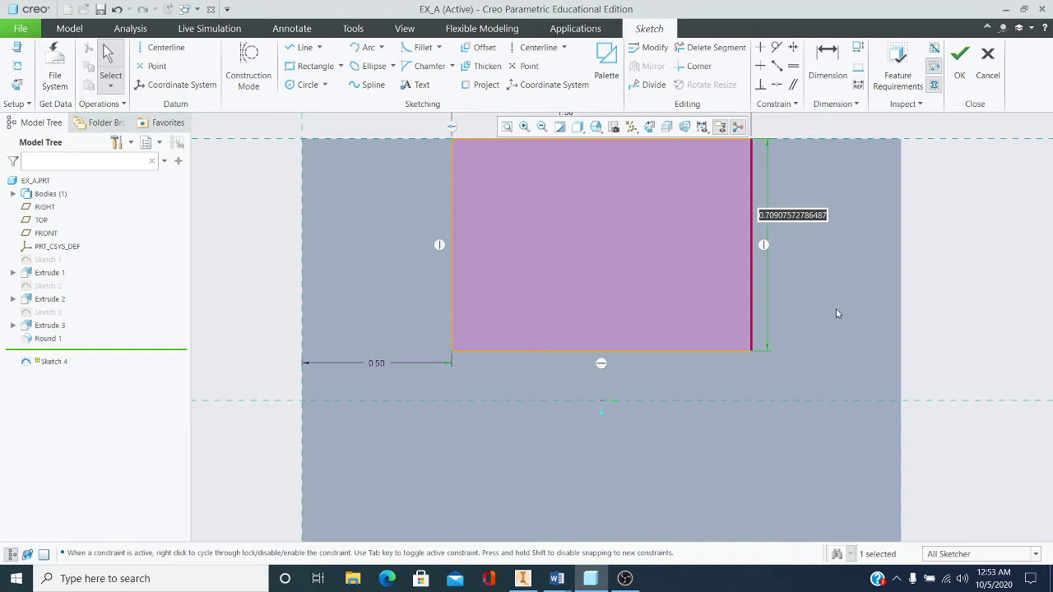
{"action": "key", "text": "BackSpace"}
{"action": "type", "text": "1.25"}
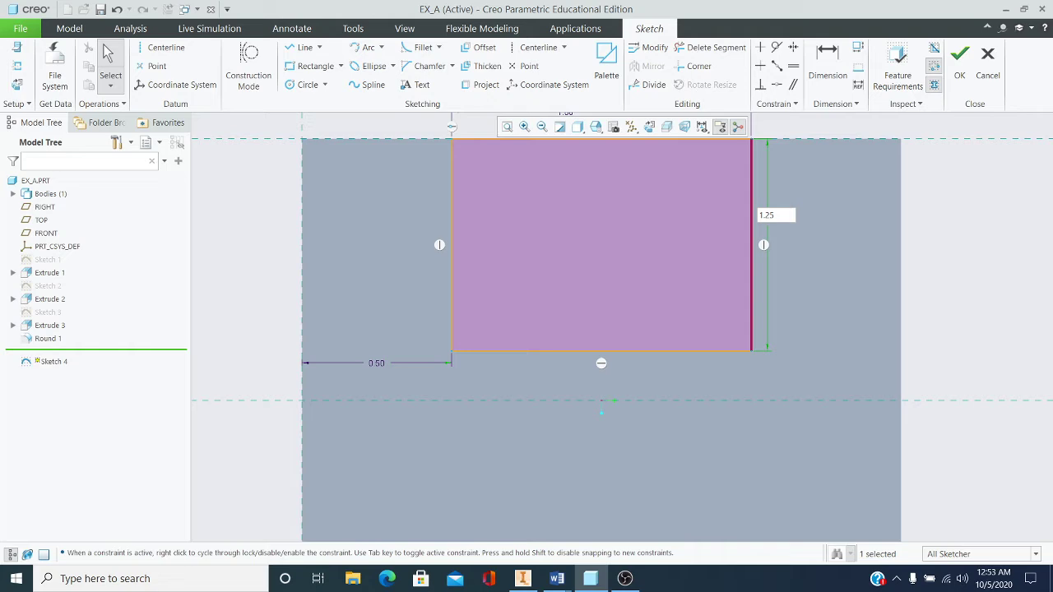
{"action": "key", "text": "Return"}
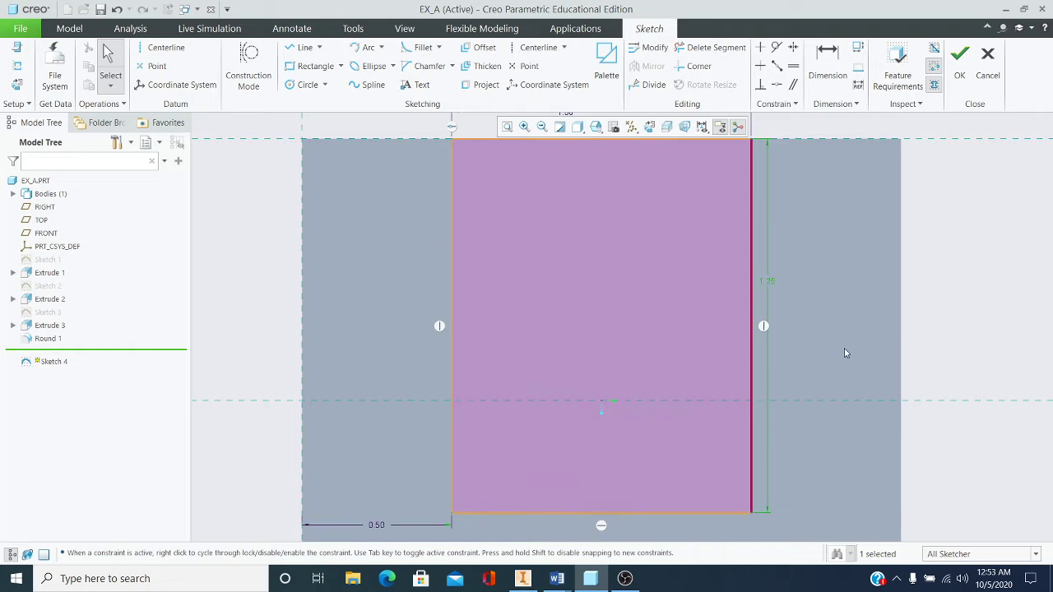
- Set the rectangle's height to 1 and finish the end-wall sketch
{"action": "mouse_move", "coordinate": [844, 353]}
{"action": "middle_mouse_down"}
{"action": "mouse_move", "coordinate": [837, 390]}
{"action": "mouse_move", "coordinate": [769, 371]}
{"action": "mouse_move", "coordinate": [819, 375]}
{"action": "mouse_move", "coordinate": [732, 367]}
{"action": "middle_mouse_up"}
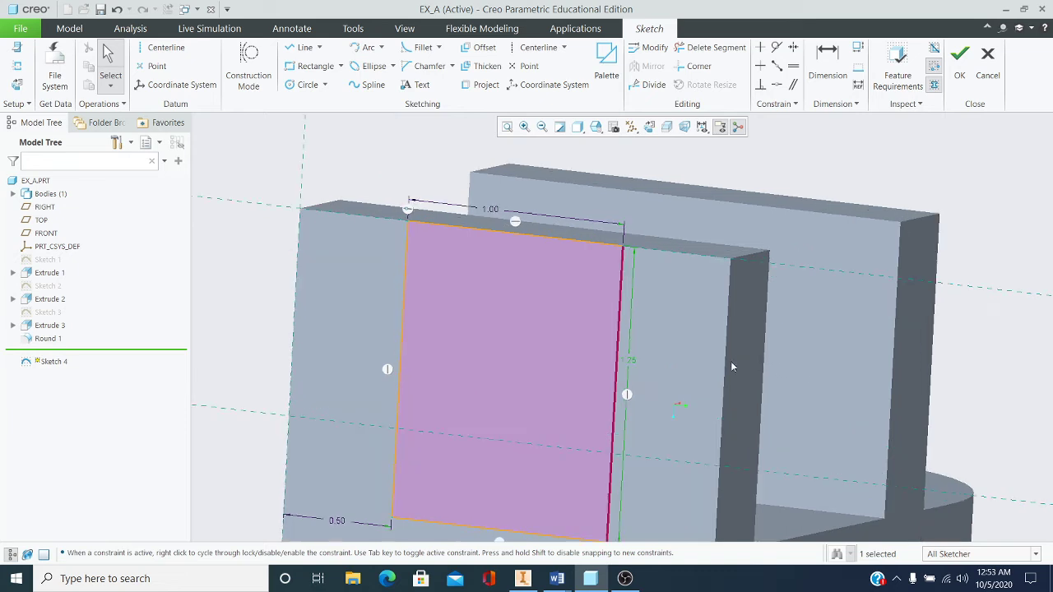
{"action": "double_click", "coordinate": [631, 362]}
{"action": "key", "text": "BackSpace"}
{"action": "type", "text": "1"}
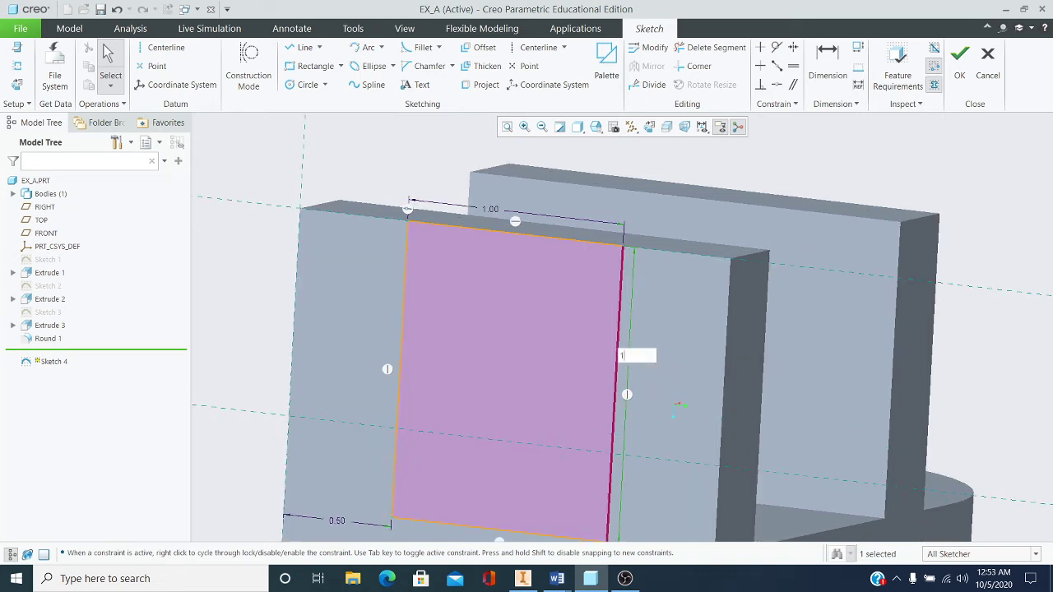
{"action": "key", "text": "Return"}
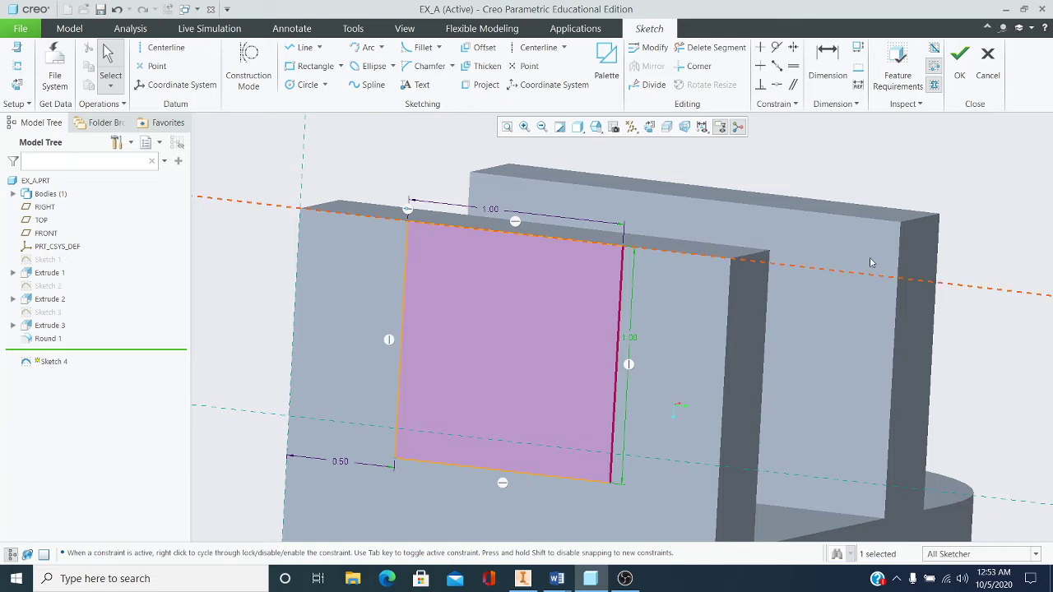
{"action": "left_click", "coordinate": [959, 74]}
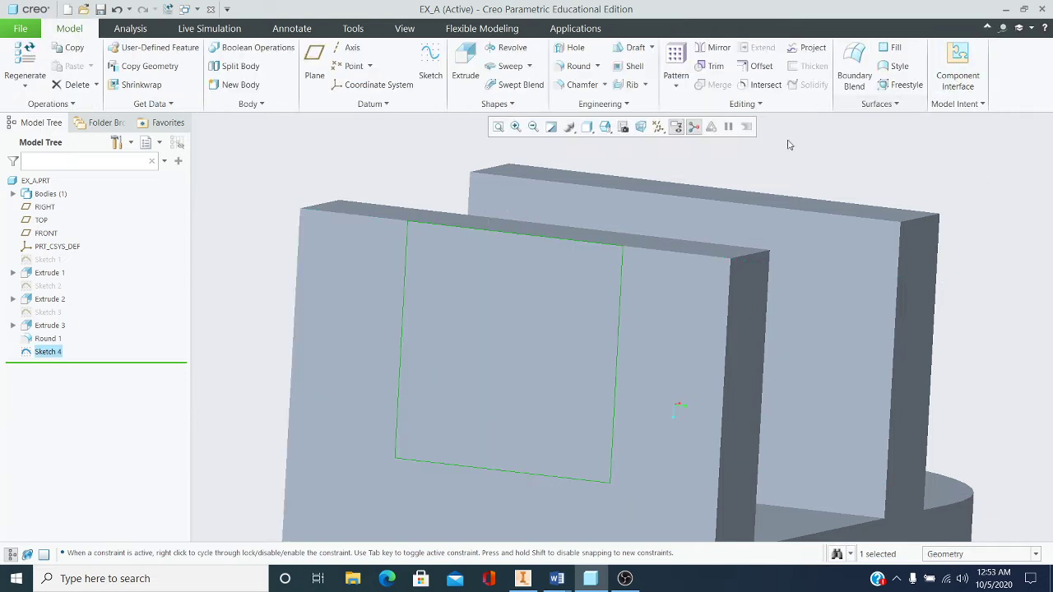
- Extrude the square sketch as a material-removing cut through both upright walls, to a depth of about 4.88
{"action": "left_click", "coordinate": [478, 59]}
{"action": "middle_click_drag", "start_coordinate": [454, 277], "coordinate": [448, 362]}
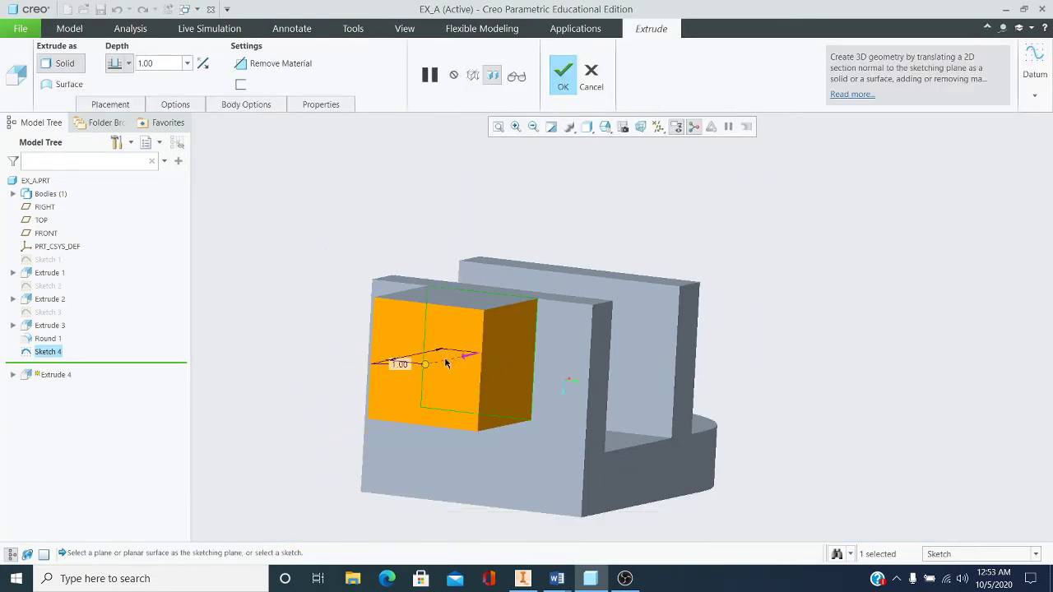
{"action": "scroll", "coordinate": [434, 385], "scroll_direction": "up", "scroll_amount": 2}
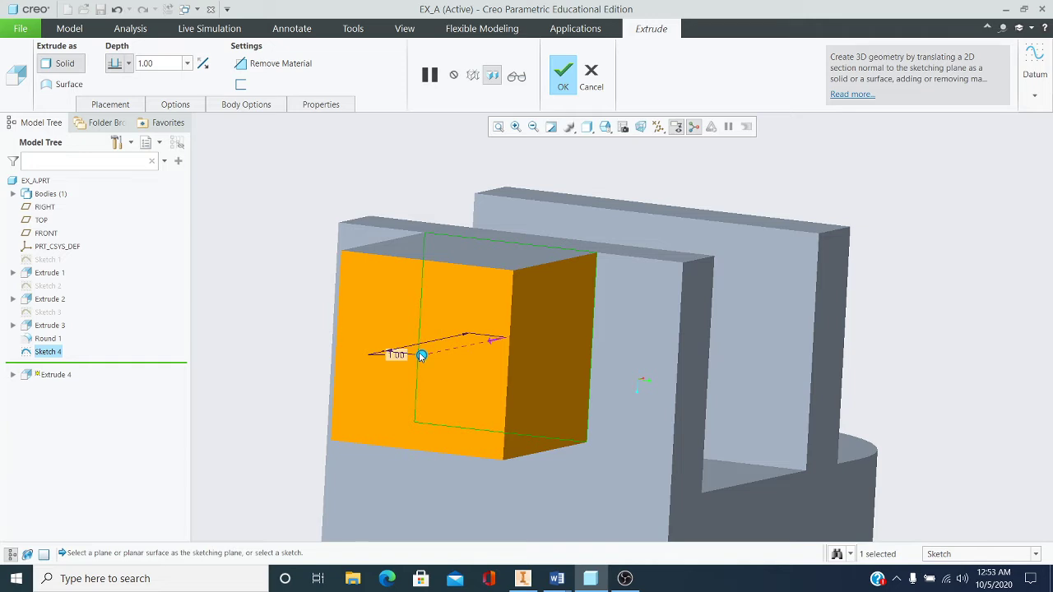
{"action": "left_click_drag", "start_coordinate": [421, 355], "coordinate": [913, 248]}
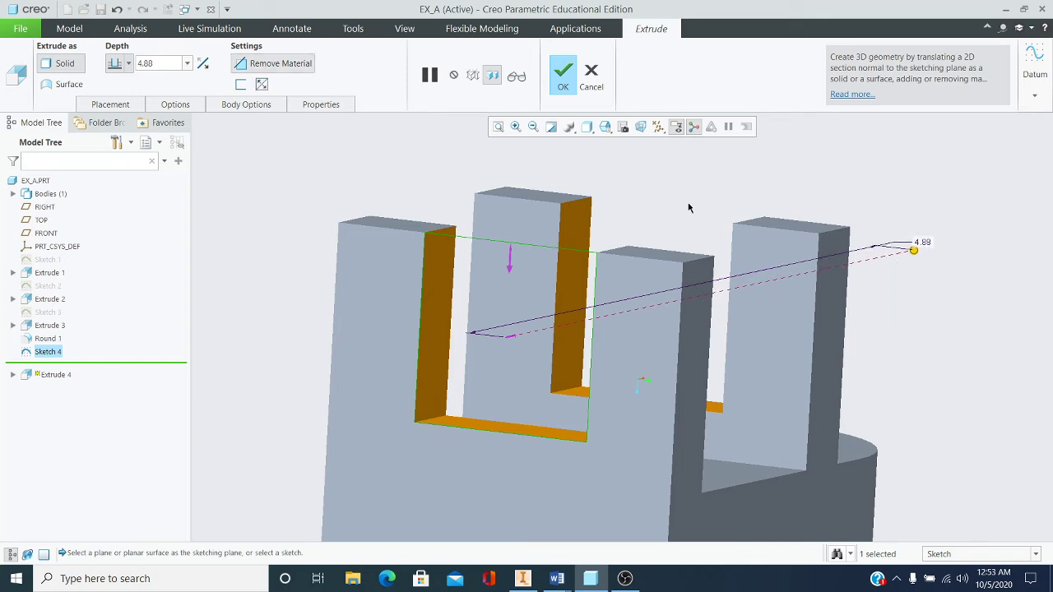
{"action": "left_click", "coordinate": [563, 74]}
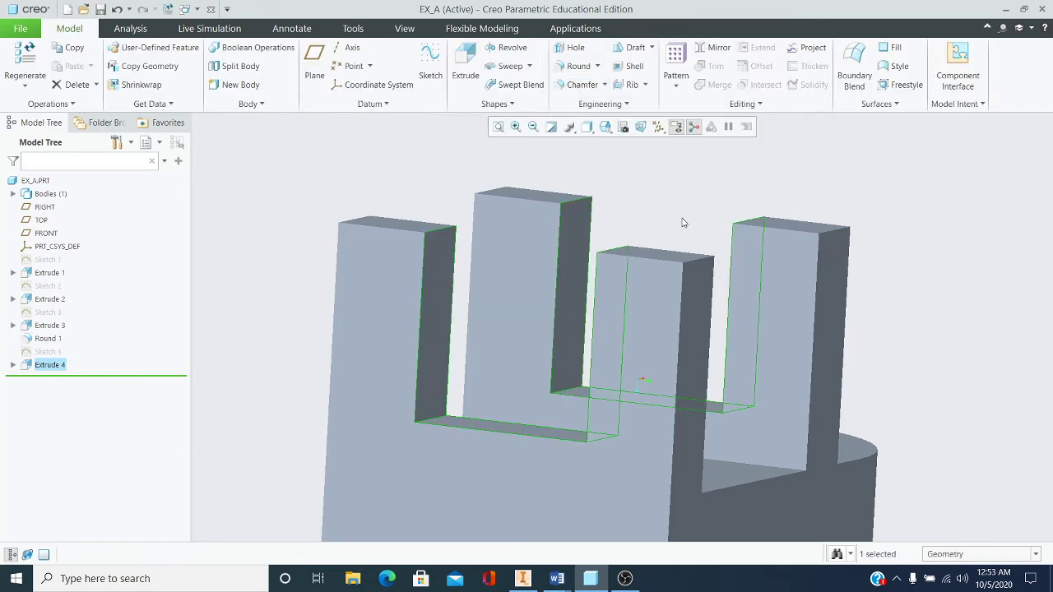
- Examine the four posts and the slots between them from the default orientation and several other angles
{"action": "key", "text": "ctrl+d"}
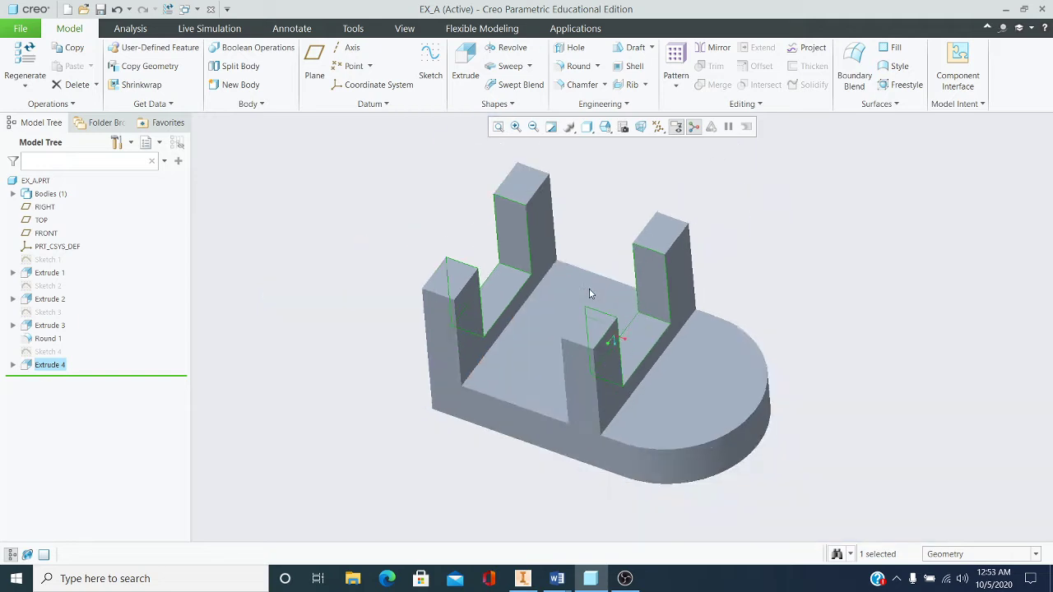
{"action": "middle_click_drag", "start_coordinate": [560, 406], "coordinate": [570, 386]}
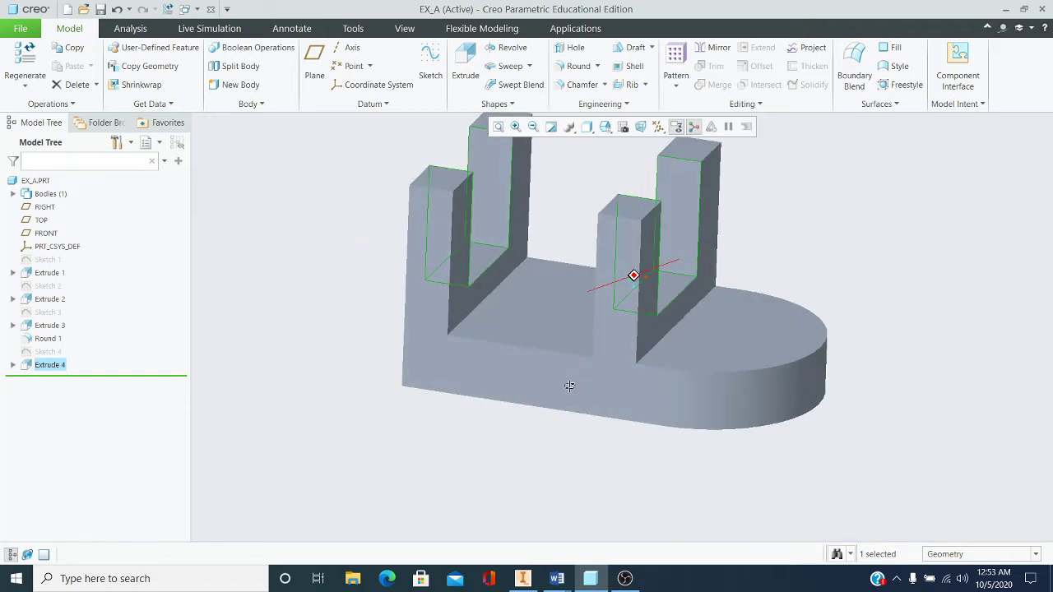
{"action": "scroll", "coordinate": [560, 202], "scroll_direction": "down", "scroll_amount": 3}
{"action": "scroll", "coordinate": [589, 156], "scroll_direction": "up", "scroll_amount": 8}
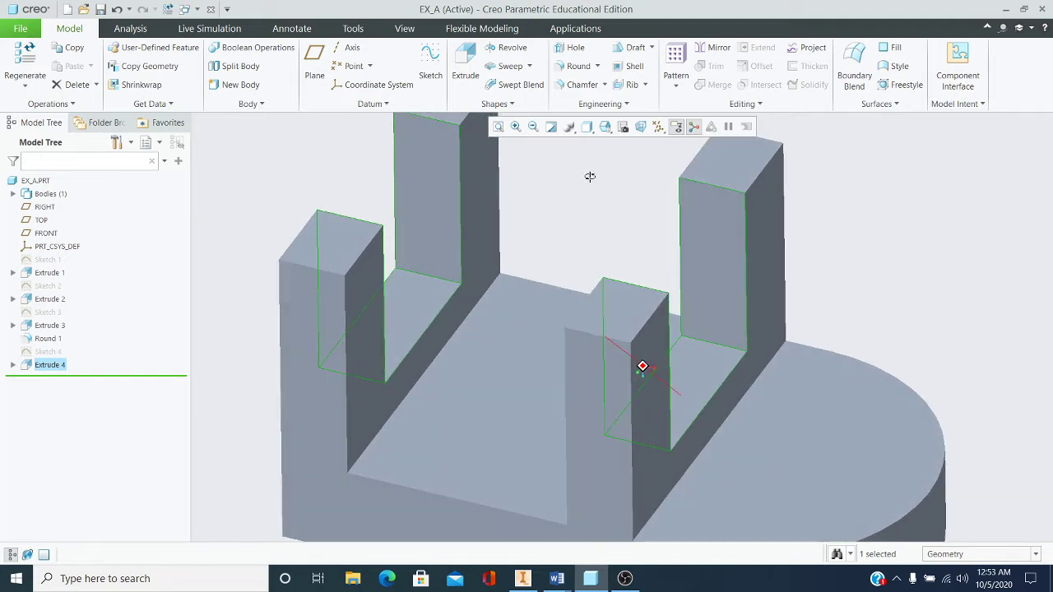
{"action": "scroll", "coordinate": [589, 180], "scroll_direction": "down", "scroll_amount": 2}
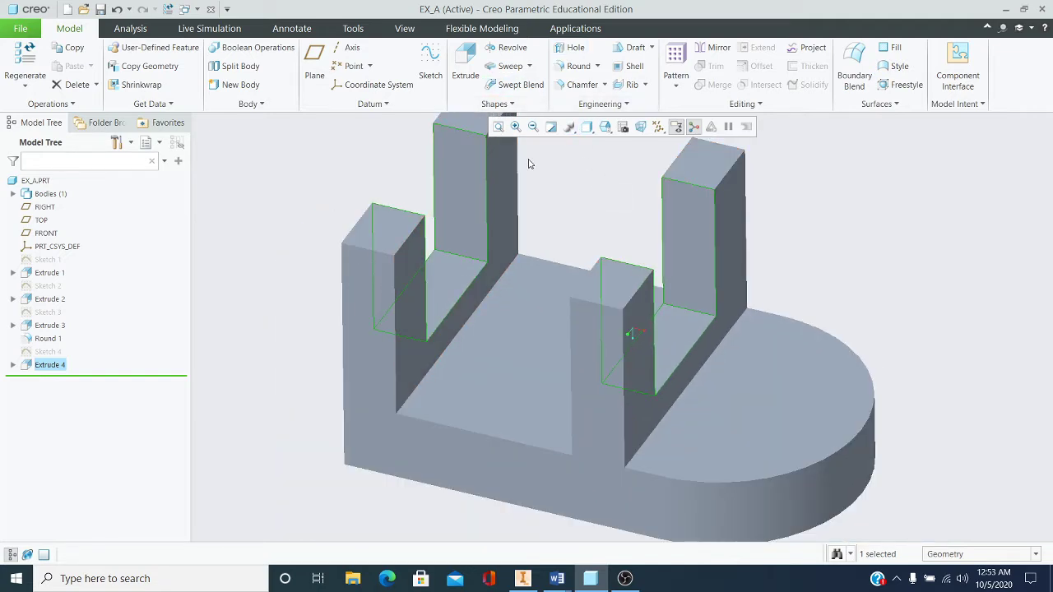
{"action": "scroll", "coordinate": [790, 128], "scroll_direction": "up", "scroll_amount": 1}
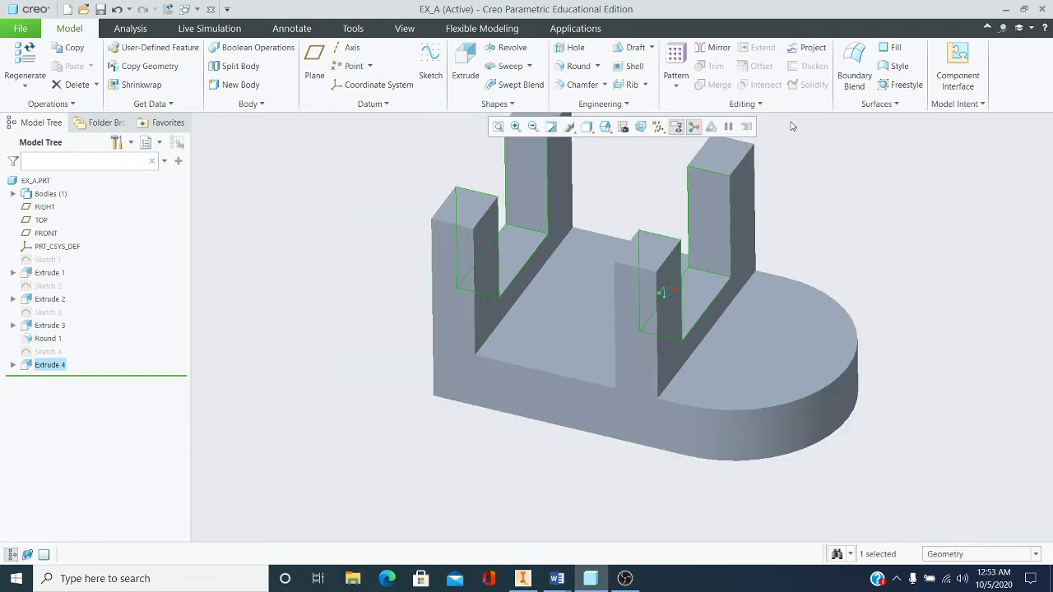
{"action": "scroll", "coordinate": [790, 122], "scroll_direction": "down", "scroll_amount": 2}
{"action": "mouse_move", "coordinate": [481, 151]}
{"action": "middle_mouse_down"}
{"action": "mouse_move", "coordinate": [485, 129]}
{"action": "mouse_move", "coordinate": [479, 138]}
{"action": "middle_mouse_up"}
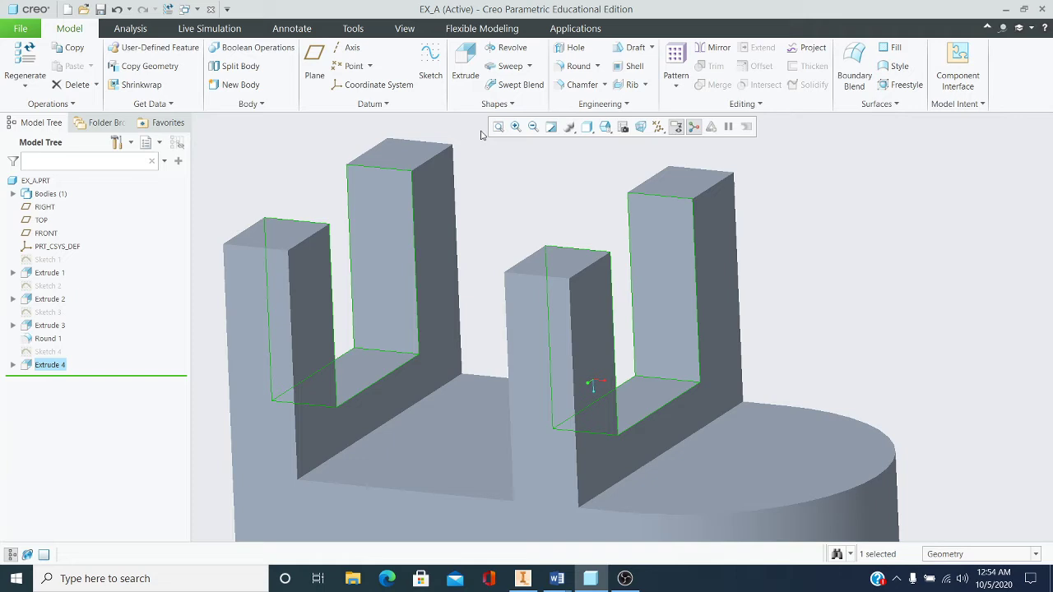
- Start a D x D edge chamfer with a distance of 0.125 on the outer top edge of one end-wall post
{"action": "left_click", "coordinate": [584, 84]}
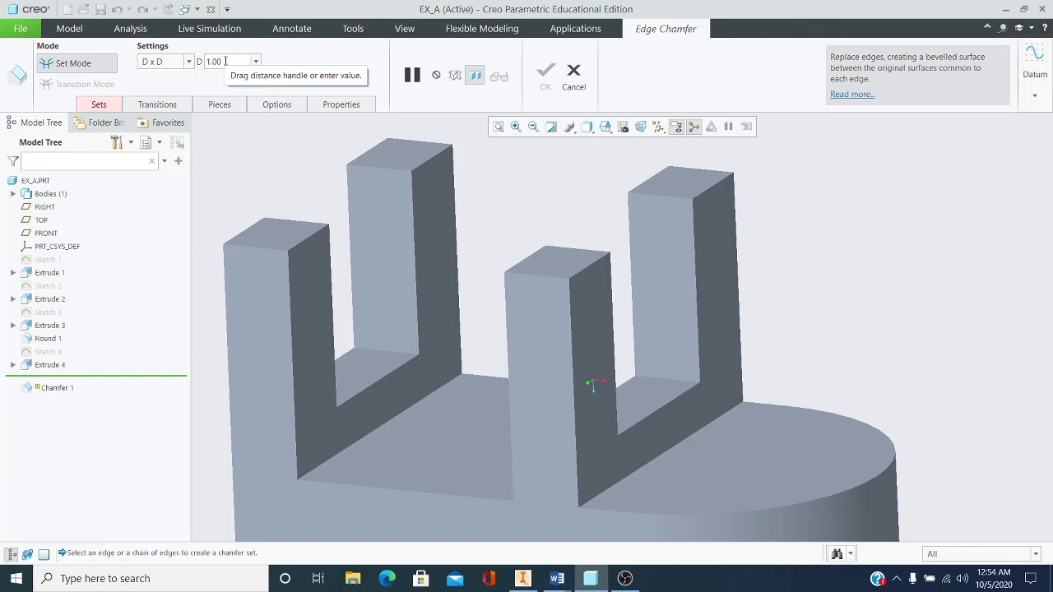
{"action": "double_click", "coordinate": [225, 61]}
{"action": "key", "text": "BackSpace"}
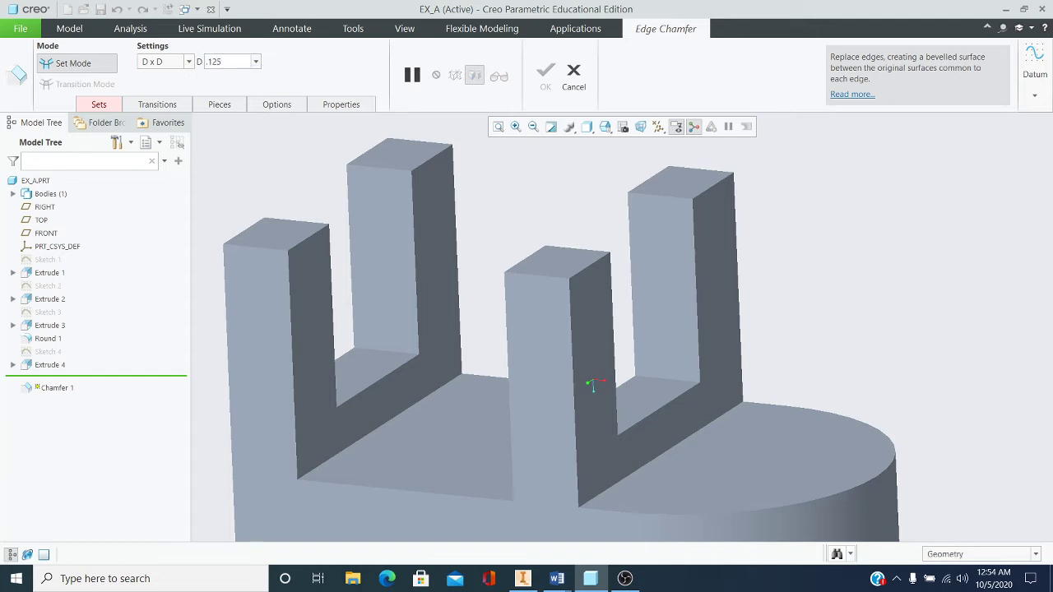
{"action": "type", "text": ".125"}
{"action": "key", "text": "Return"}
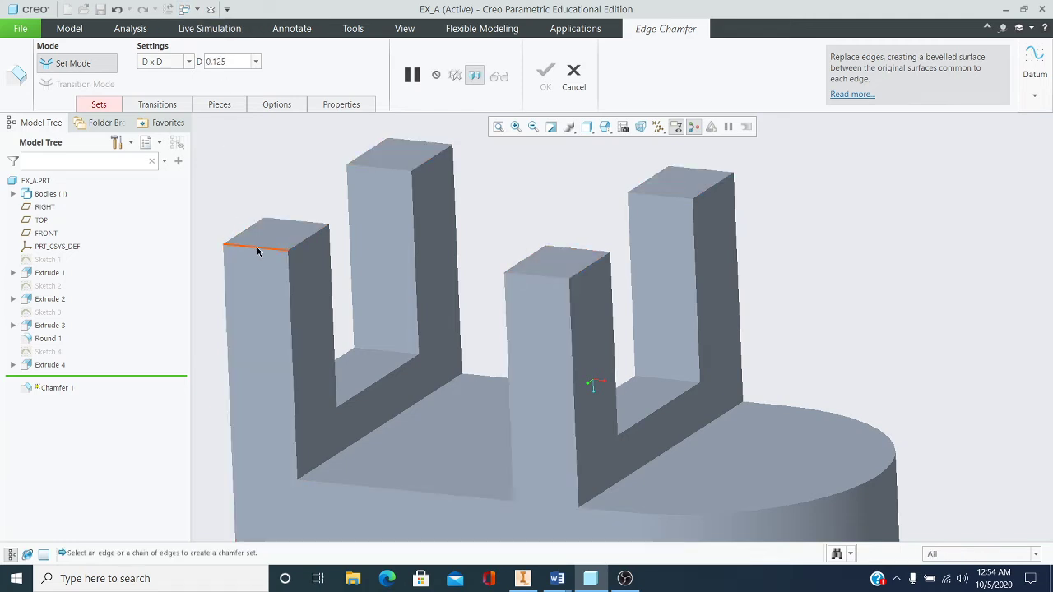
{"action": "left_click", "coordinate": [258, 251]}
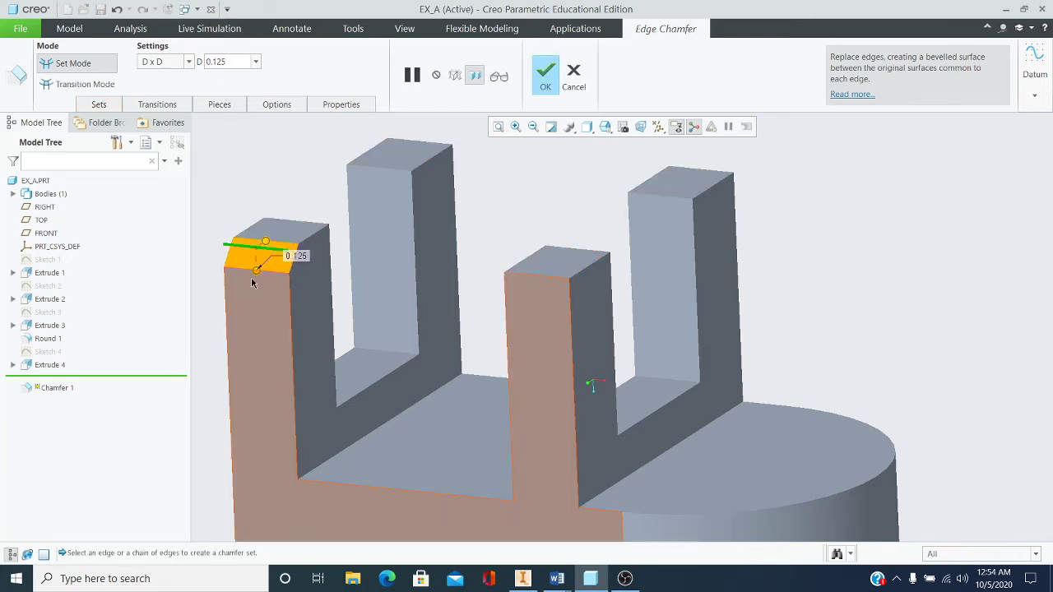
- Set the edge chamfer distance to 0.03125
{"action": "double_click", "coordinate": [238, 61]}
{"action": "key", "text": "BackSpace"}
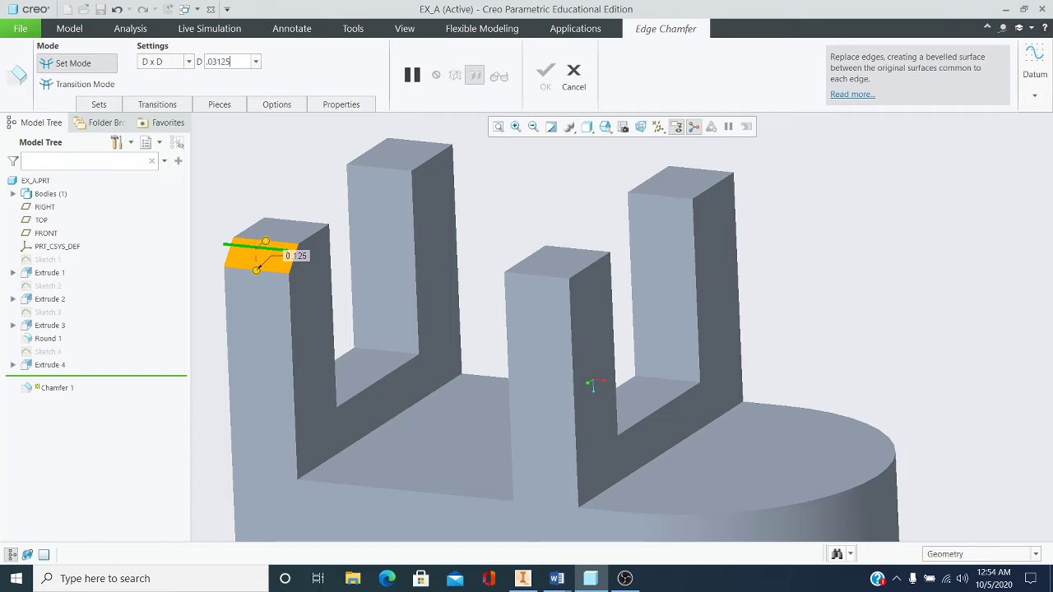
{"action": "key", "text": "Return"}
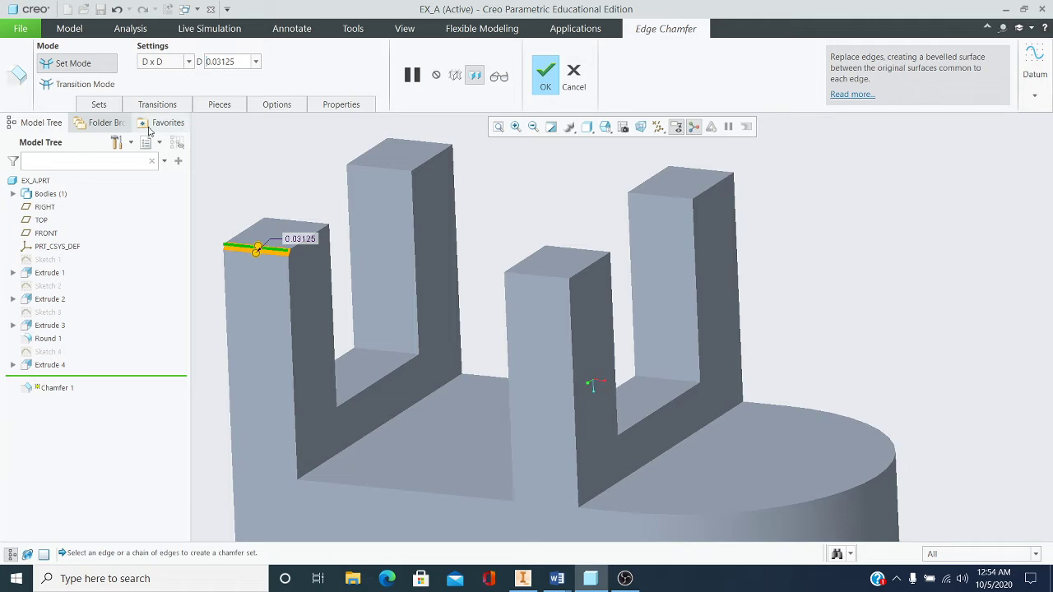
- Add the remaining three top edges of the first post to the chamfer
{"action": "scroll", "coordinate": [234, 206], "scroll_direction": "up", "scroll_amount": 3}
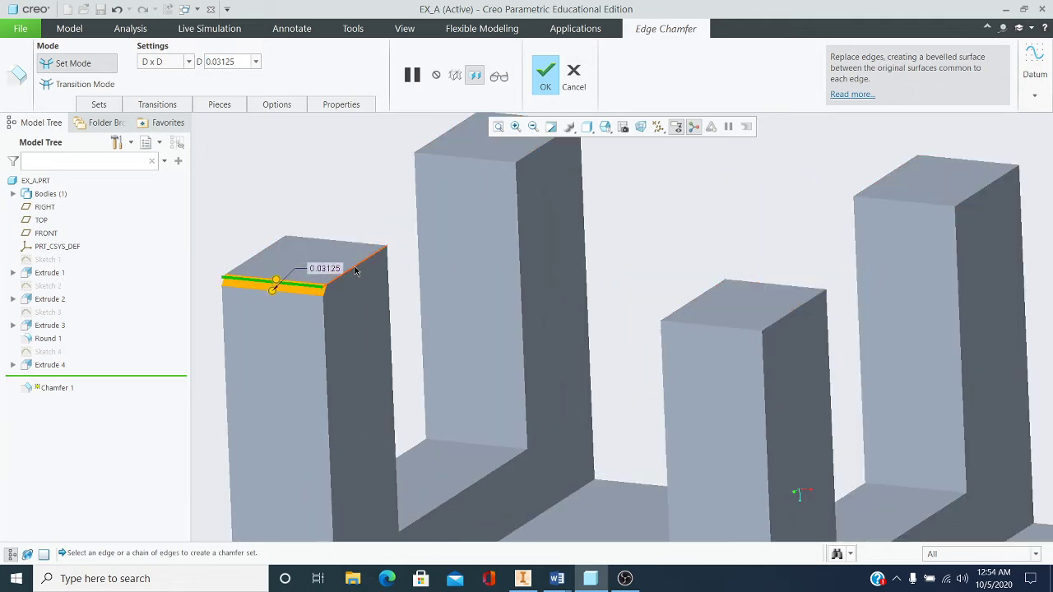
{"action": "left_click", "coordinate": [356, 270]}
{"action": "left_click", "coordinate": [273, 244]}
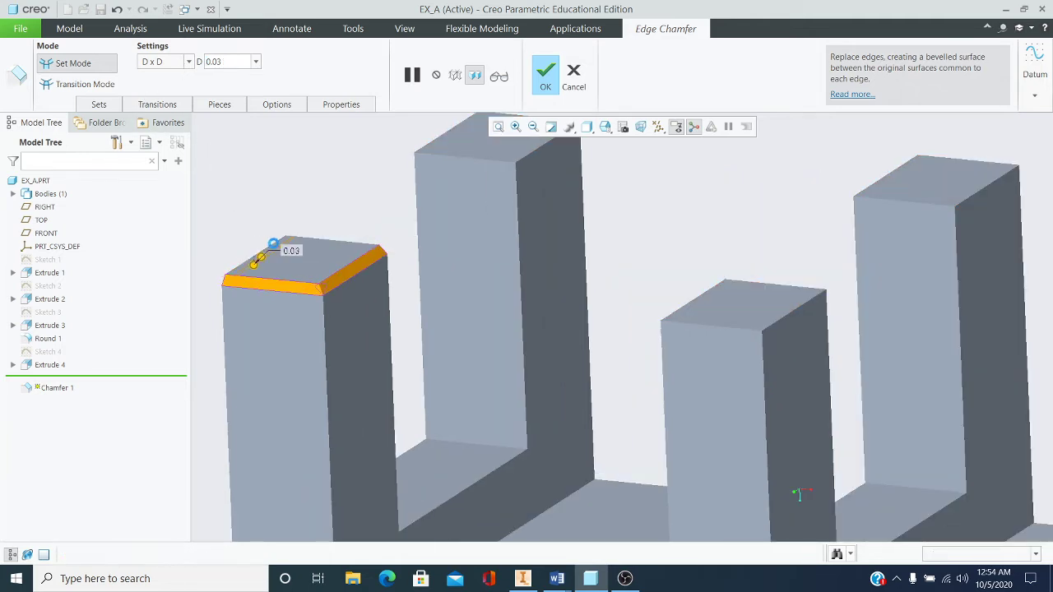
{"action": "left_click", "coordinate": [321, 244]}
{"action": "scroll", "coordinate": [322, 242], "scroll_direction": "down", "scroll_amount": 2}
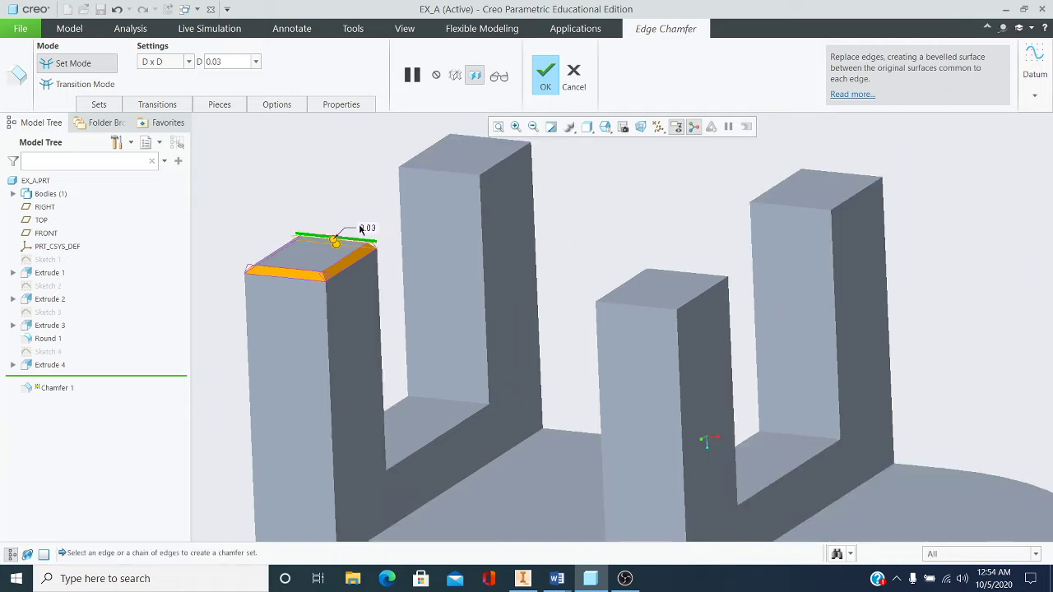
- Add the four top edges of the second post, across the slot from the first, to the chamfer
{"action": "left_click", "coordinate": [440, 172]}
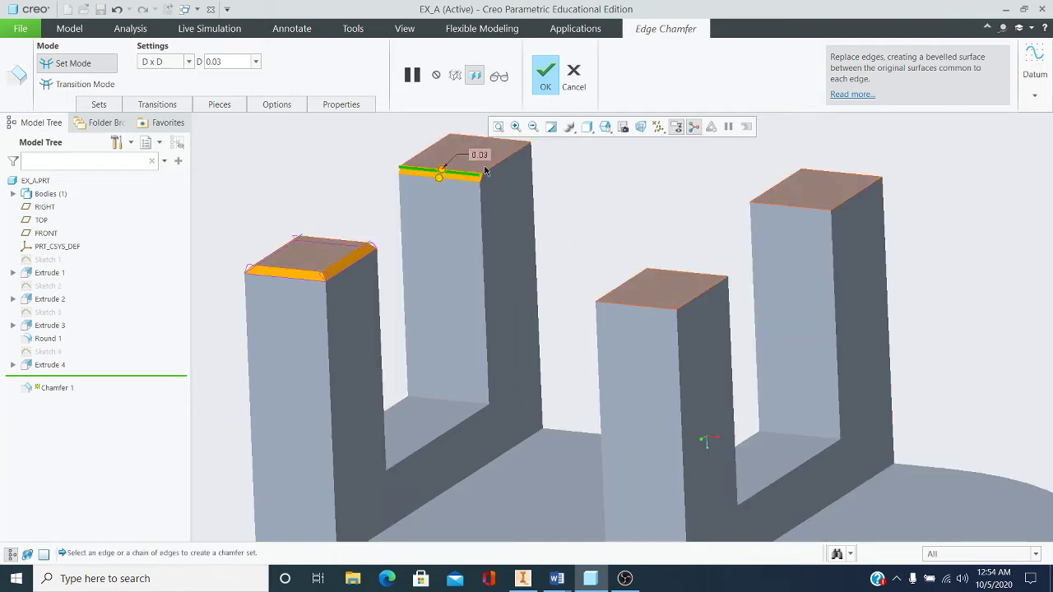
{"action": "left_click", "coordinate": [497, 167]}
{"action": "left_click", "coordinate": [440, 144]}
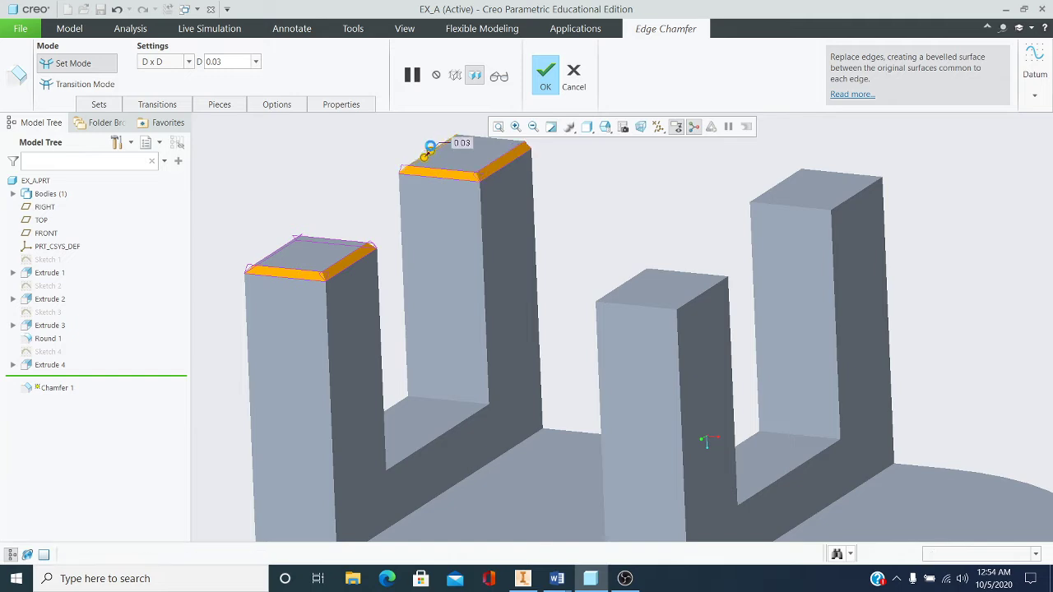
{"action": "left_click", "coordinate": [494, 142]}
- Add the top edges of the near post beside the rounded base end to the chamfer
{"action": "scroll", "coordinate": [579, 252], "scroll_direction": "down", "scroll_amount": 1}
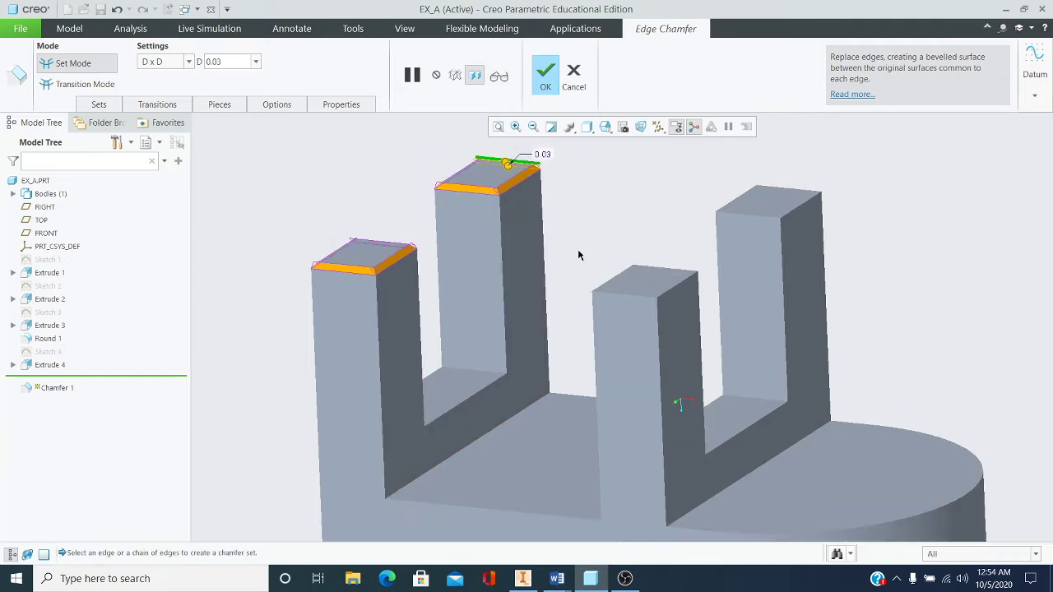
{"action": "left_click", "coordinate": [613, 277]}
{"action": "scroll", "coordinate": [625, 291], "scroll_direction": "up", "scroll_amount": 1}
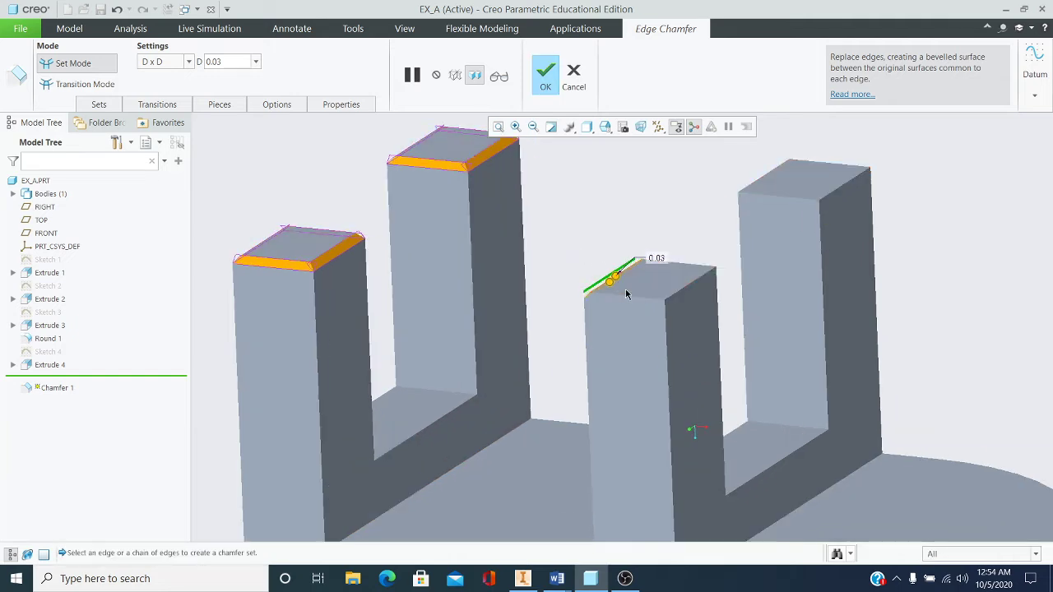
{"action": "left_click", "coordinate": [627, 297]}
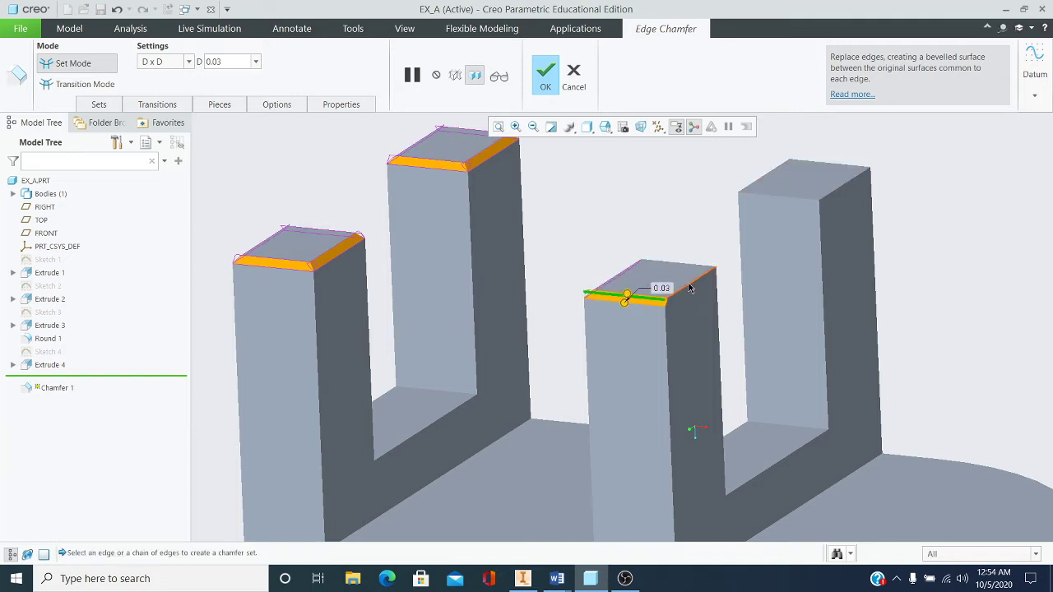
{"action": "left_click", "coordinate": [690, 286]}
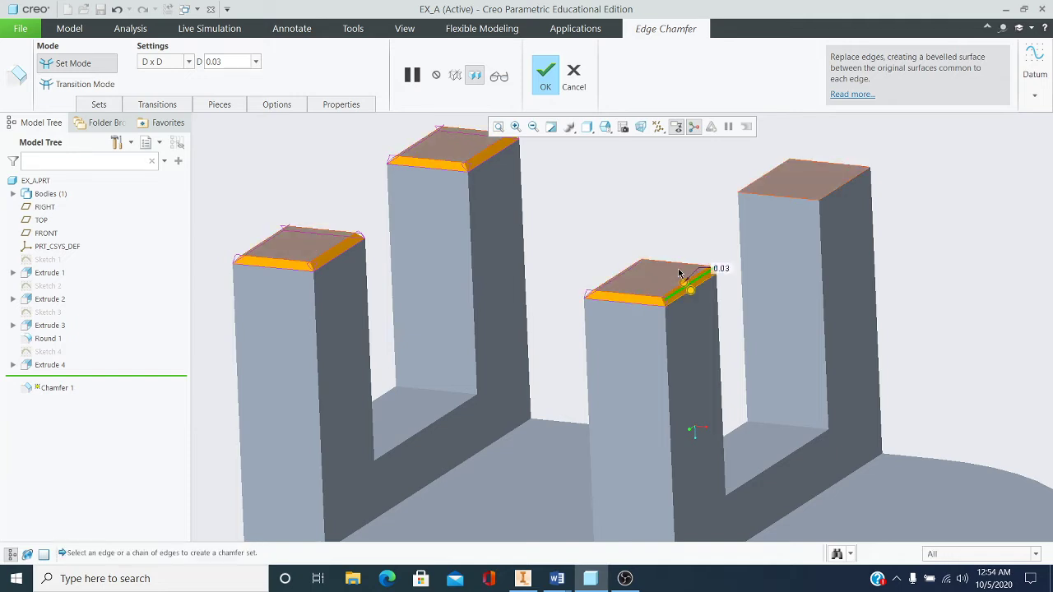
- Add the top edges of the far post beside the rounded base end and complete the edge chamfer
{"action": "left_click", "coordinate": [774, 196]}
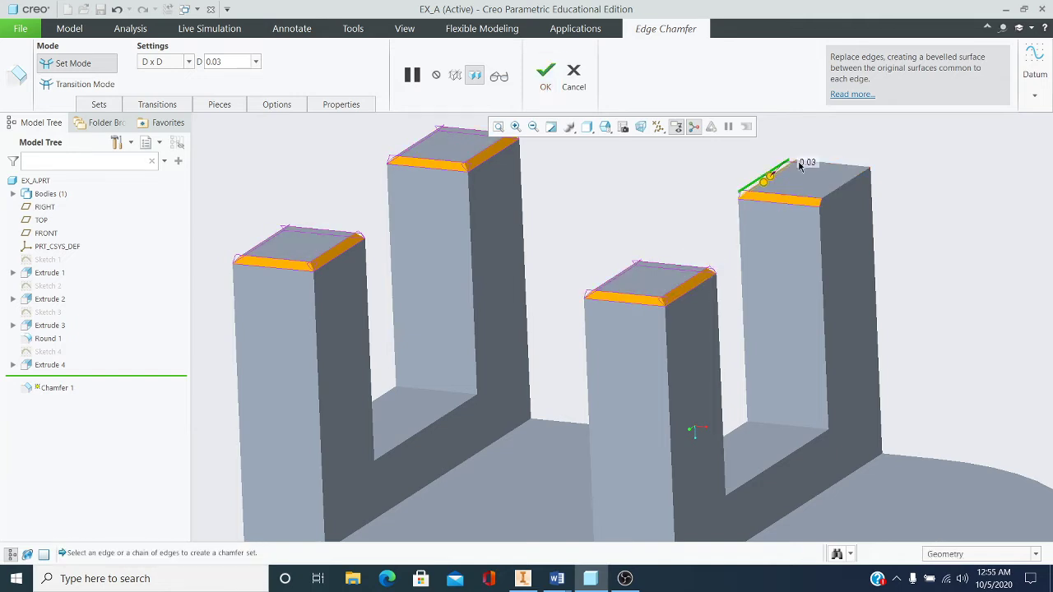
{"action": "left_click", "coordinate": [832, 166]}
{"action": "left_click", "coordinate": [840, 186]}
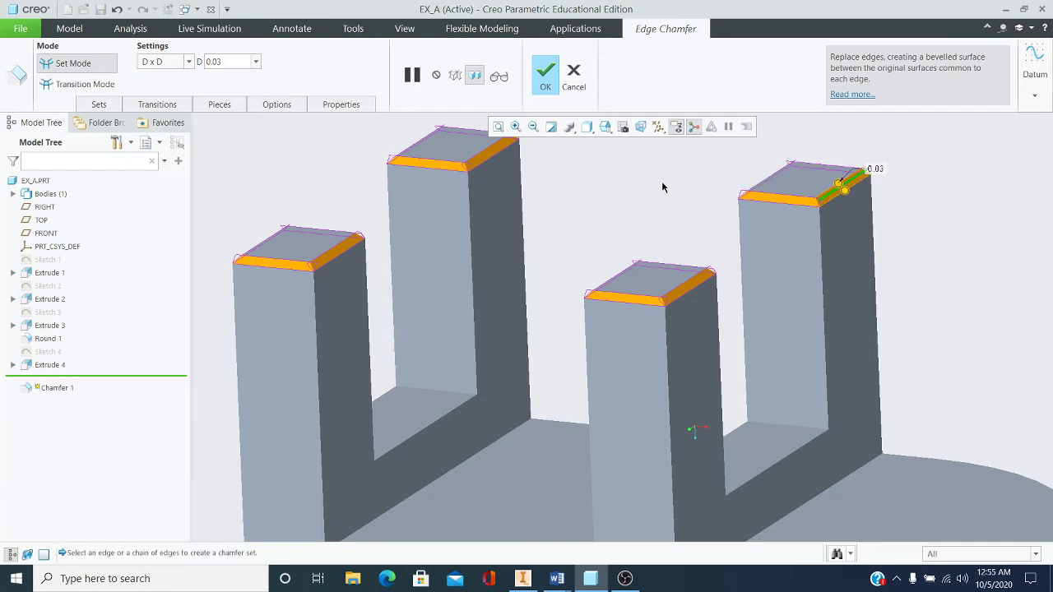
{"action": "scroll", "coordinate": [659, 185], "scroll_direction": "down", "scroll_amount": 3}
{"action": "middle_click_drag", "start_coordinate": [656, 189], "coordinate": [645, 208]}
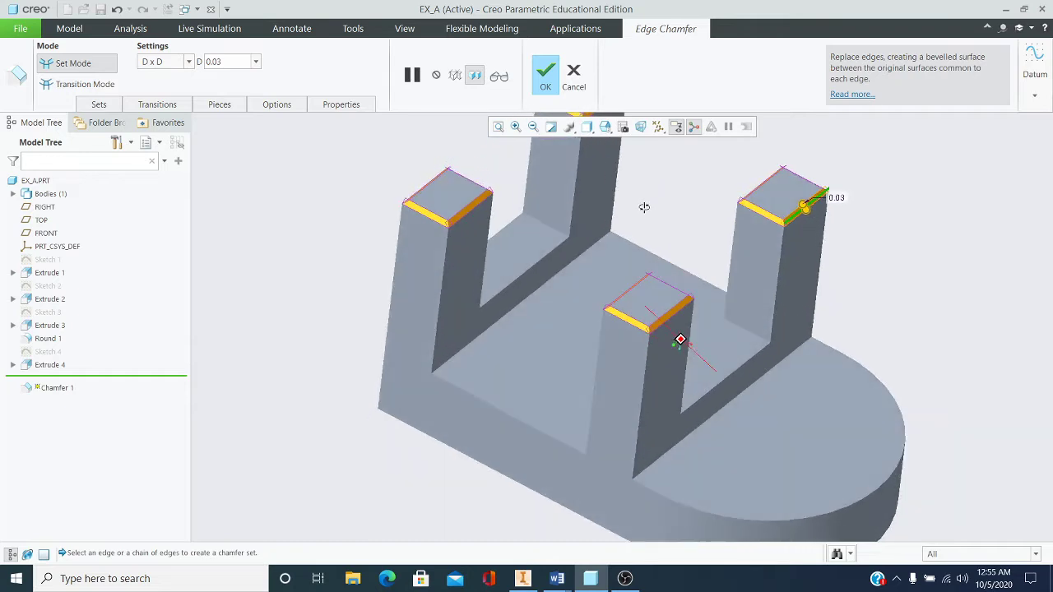
{"action": "left_click", "coordinate": [544, 87]}
- Start a sketch on the base floor between the two slotted walls with Top orientation, viewed face-on
{"action": "scroll", "coordinate": [615, 239], "scroll_direction": "down", "scroll_amount": 2}
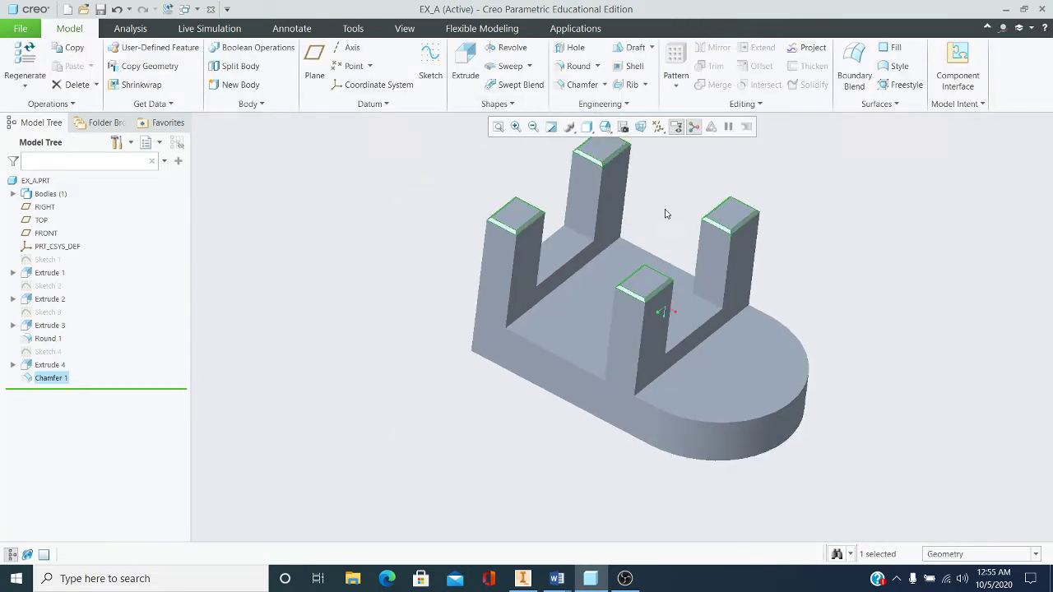
{"action": "mouse_move", "coordinate": [663, 211]}
{"action": "middle_mouse_down"}
{"action": "mouse_move", "coordinate": [654, 214]}
{"action": "mouse_move", "coordinate": [668, 195]}
{"action": "mouse_move", "coordinate": [665, 232]}
{"action": "mouse_move", "coordinate": [665, 216]}
{"action": "middle_mouse_up"}
{"action": "scroll", "coordinate": [604, 252], "scroll_direction": "up", "scroll_amount": 4}
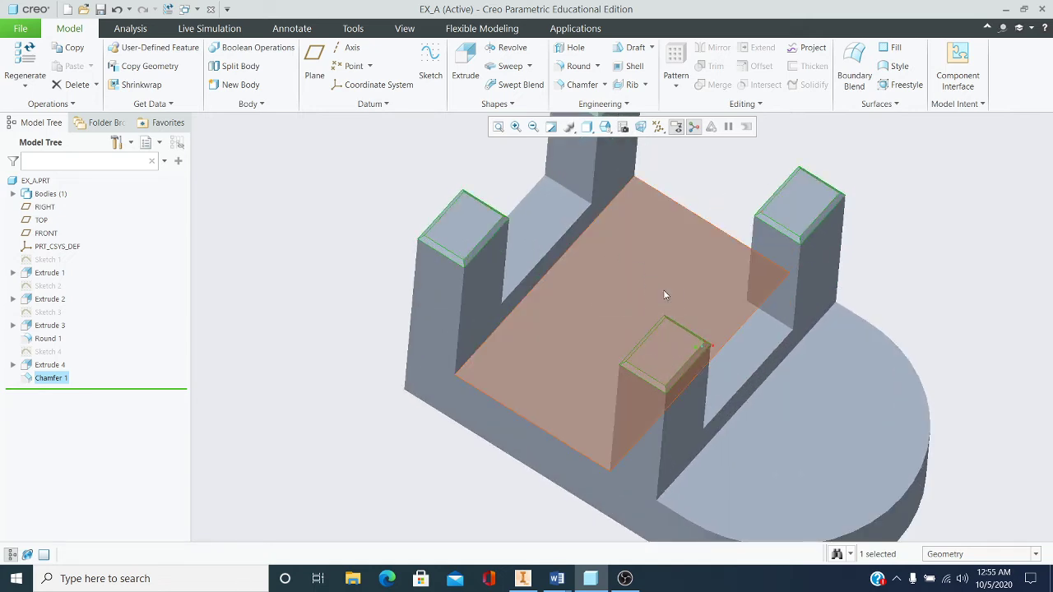
{"action": "middle_click_drag", "start_coordinate": [617, 258], "coordinate": [594, 287]}
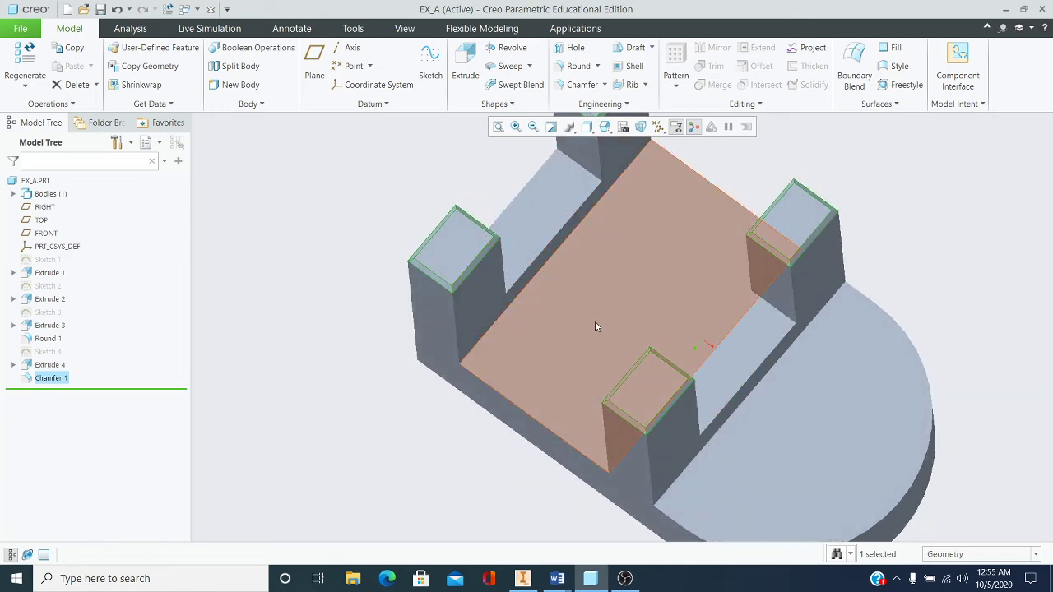
{"action": "scroll", "coordinate": [595, 327], "scroll_direction": "down", "scroll_amount": 4}
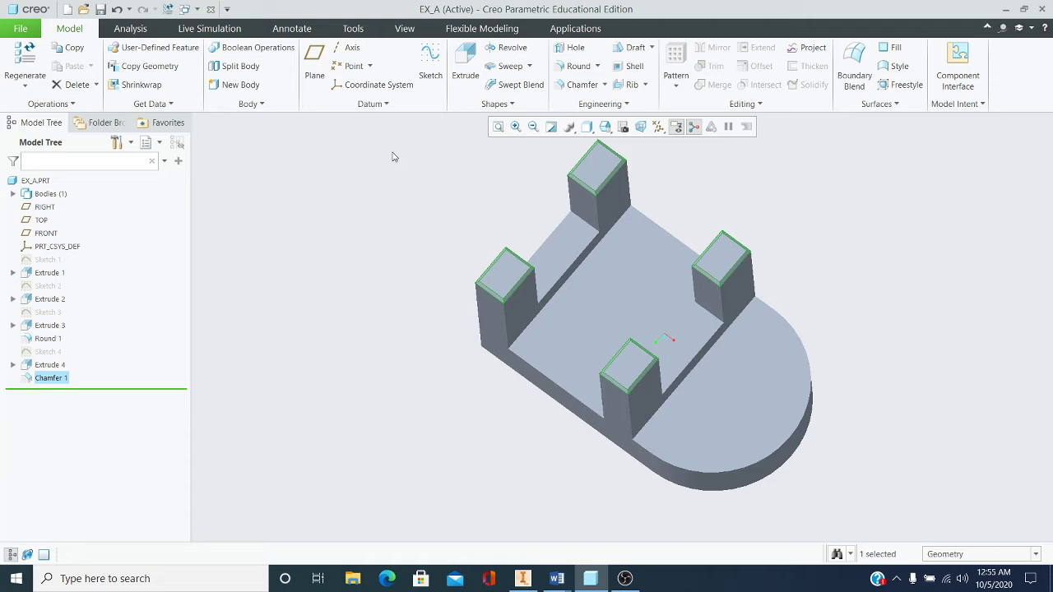
{"action": "left_click", "coordinate": [434, 88]}
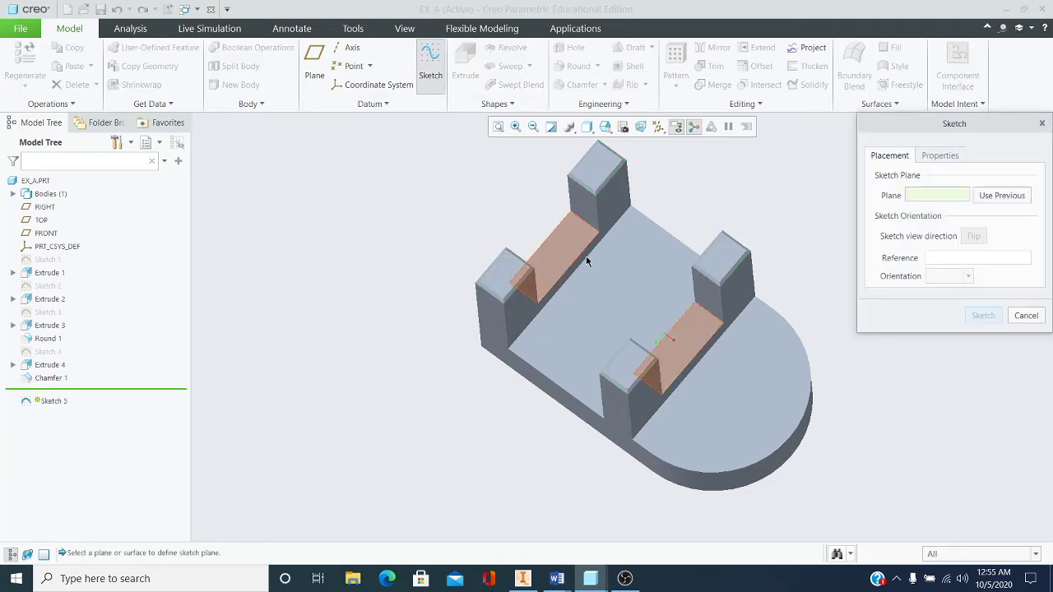
{"action": "left_click", "coordinate": [621, 290]}
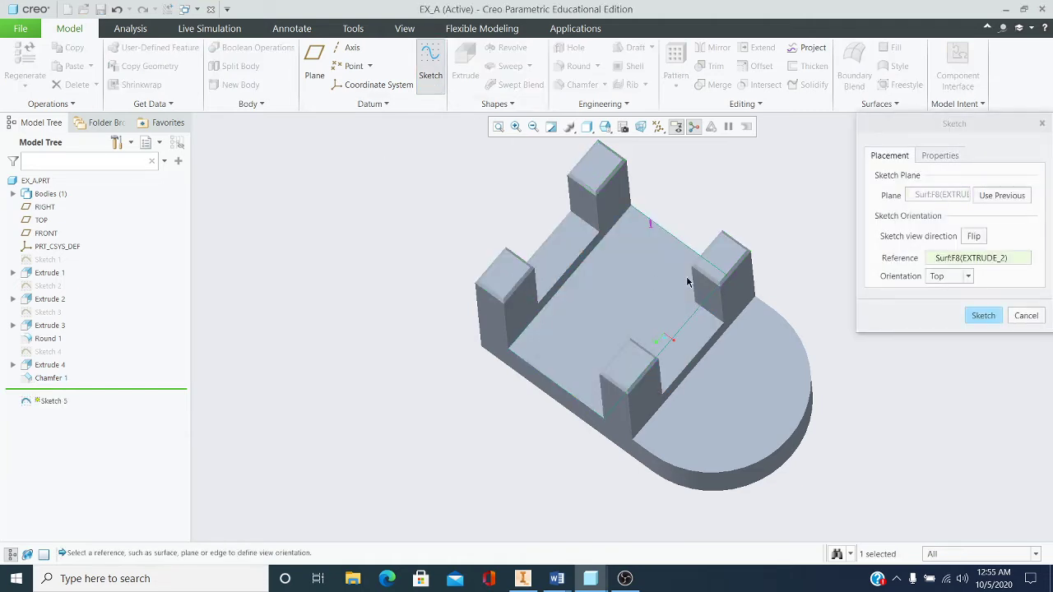
{"action": "left_click", "coordinate": [981, 316]}
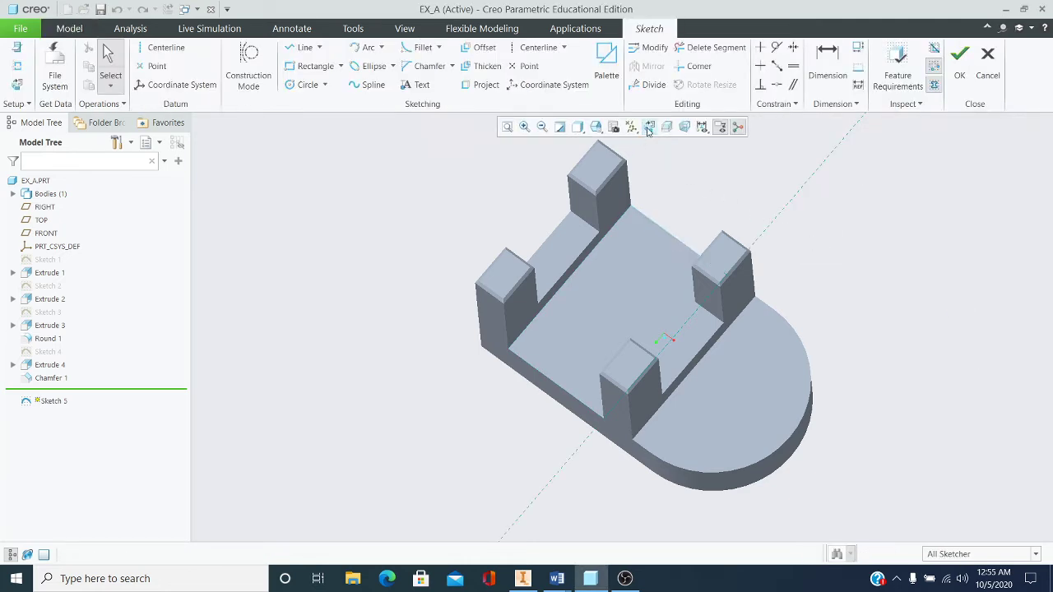
{"action": "left_click", "coordinate": [648, 128]}
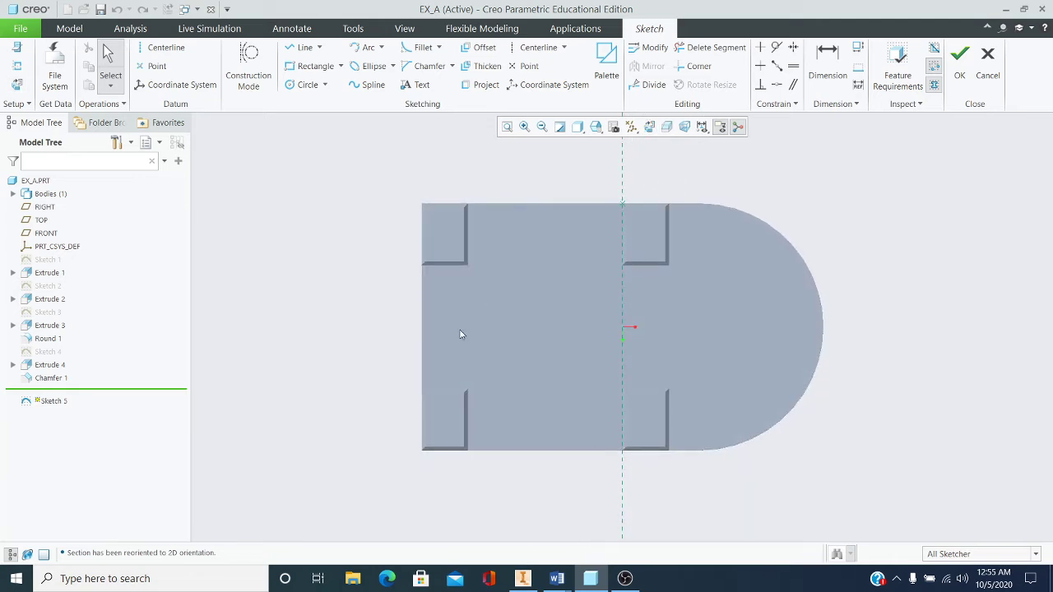
- Sketch a center-point circle about 0.89 in diameter between the four posts, centred about 0.70 from the vertical reference and 1.01 from the long base edge
{"action": "left_click", "coordinate": [326, 86]}
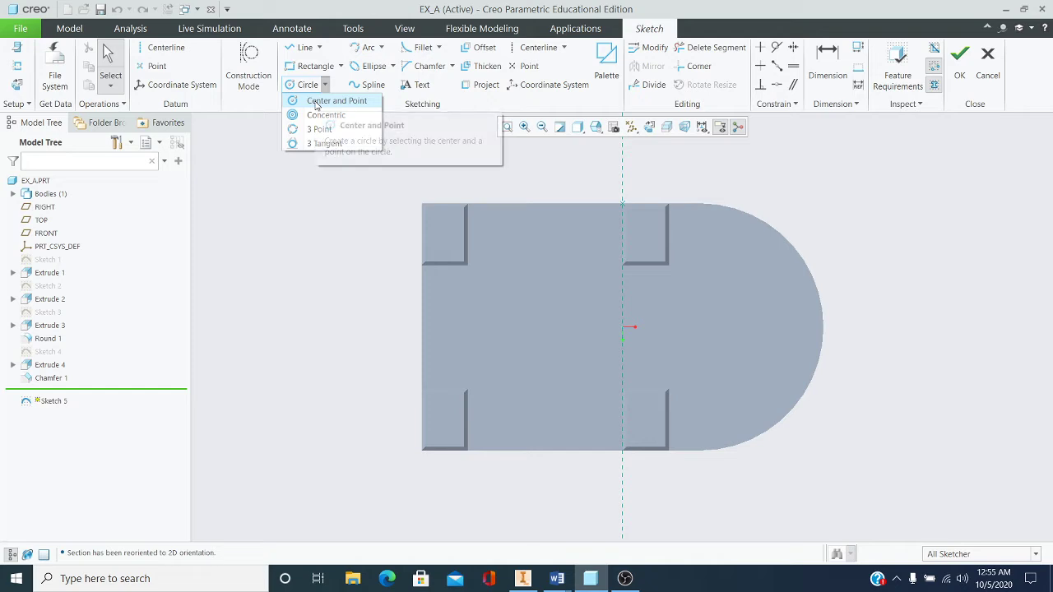
{"action": "left_click", "coordinate": [315, 102]}
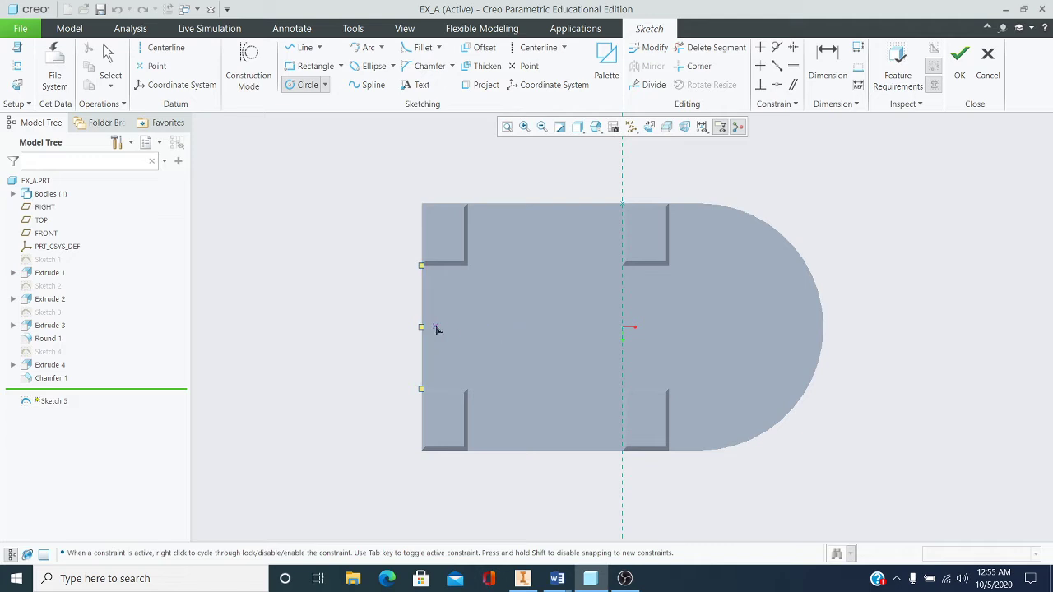
{"action": "left_click", "coordinate": [536, 329]}
{"action": "left_click", "coordinate": [549, 386]}
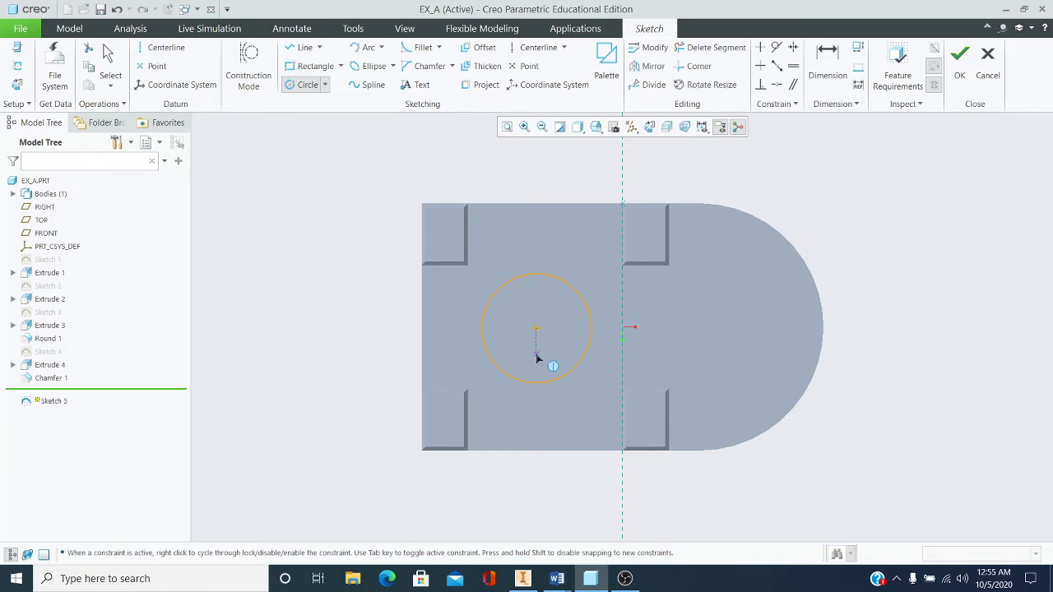
{"action": "middle_click", "coordinate": [536, 359]}
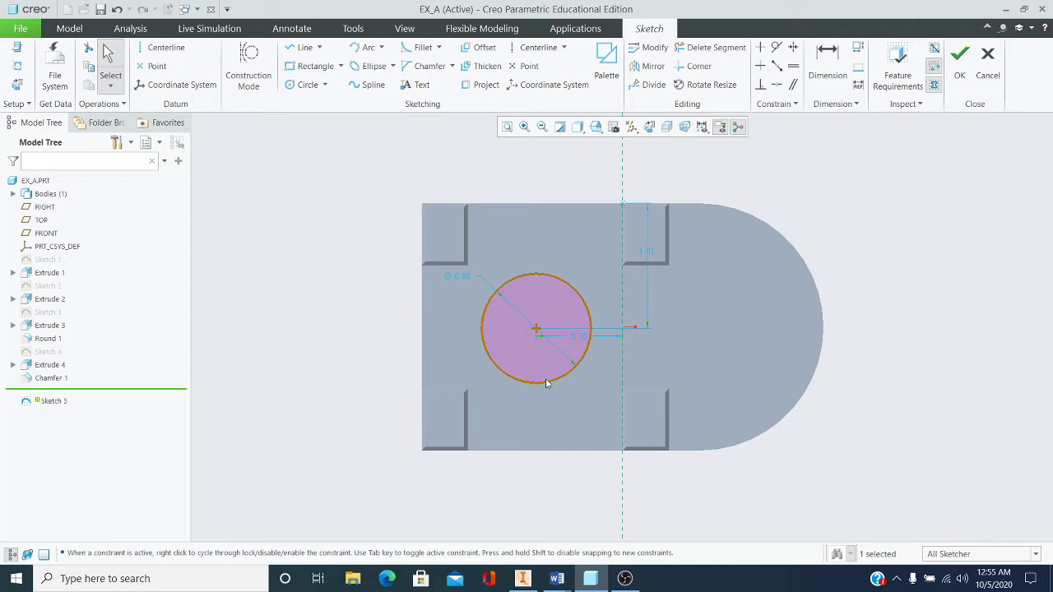
{"action": "scroll", "coordinate": [561, 317], "scroll_direction": "up", "scroll_amount": 1}
{"action": "scroll", "coordinate": [478, 239], "scroll_direction": "up", "scroll_amount": 1}
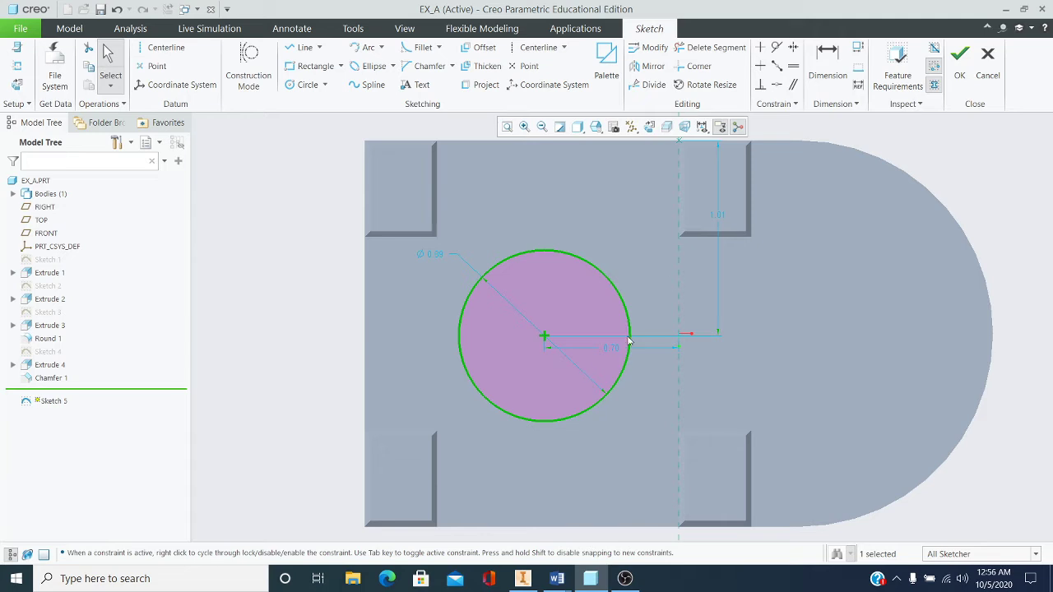
- Set the vertical distance from the plate's upper edge to the circle's centre to 1
{"action": "middle_click", "coordinate": [724, 220]}
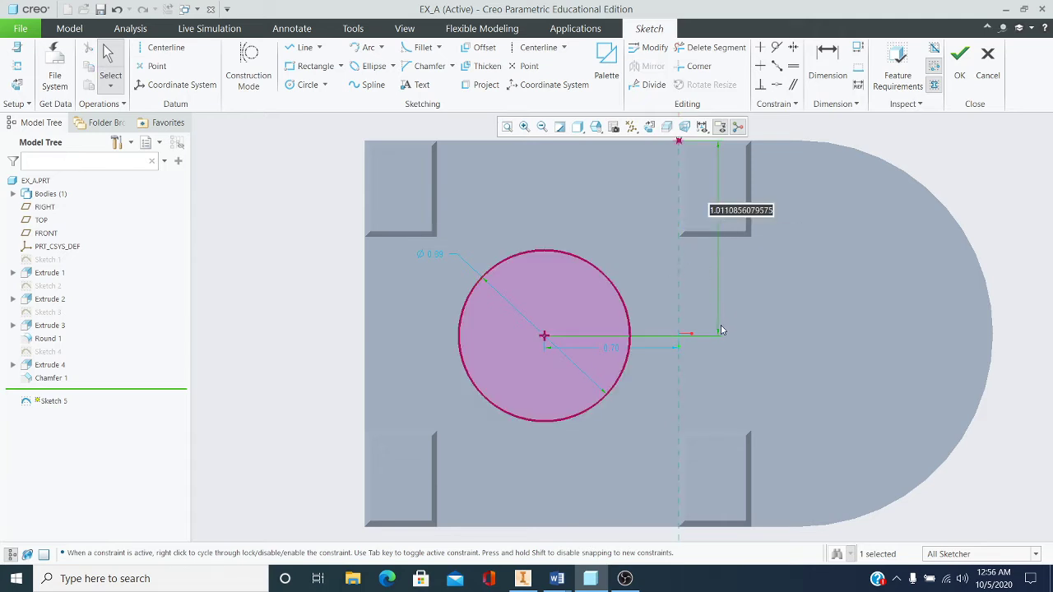
{"action": "key", "text": "BackSpace"}
{"action": "type", "text": "1"}
{"action": "key", "text": "Return"}
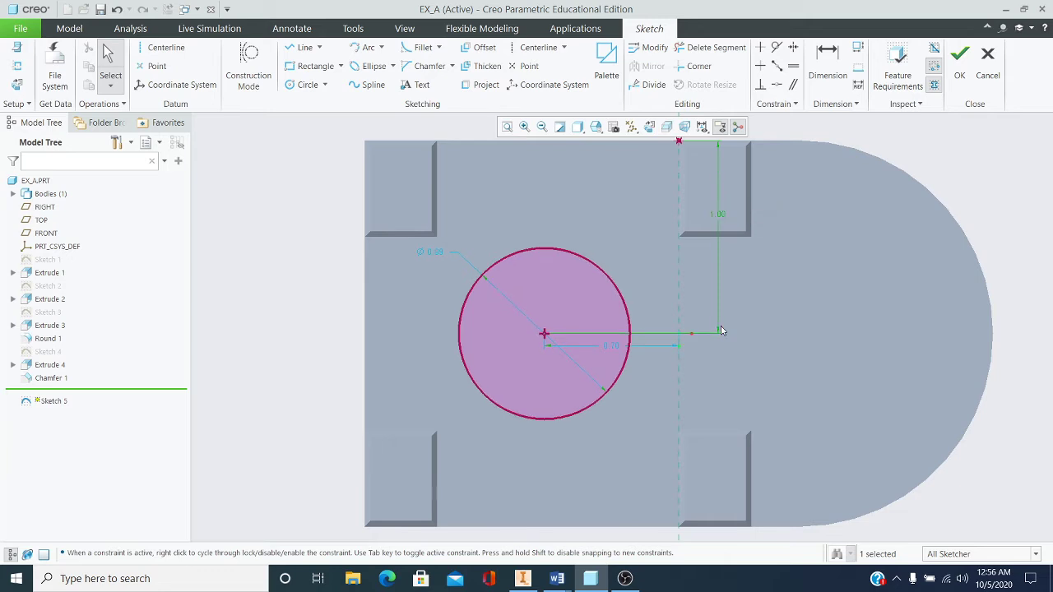
- Set the horizontal distance between the circle's centre and the dashed vertical reference line to 0.75
{"action": "scroll", "coordinate": [579, 332], "scroll_direction": "down", "scroll_amount": 1}
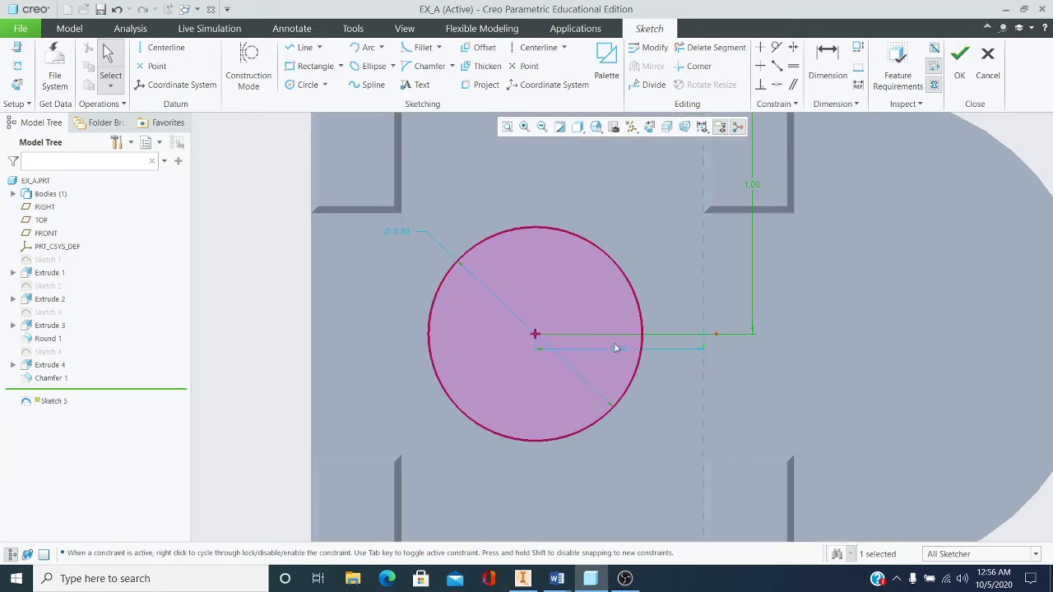
{"action": "middle_click", "coordinate": [621, 352]}
{"action": "scroll", "coordinate": [581, 403], "scroll_direction": "up", "scroll_amount": 2}
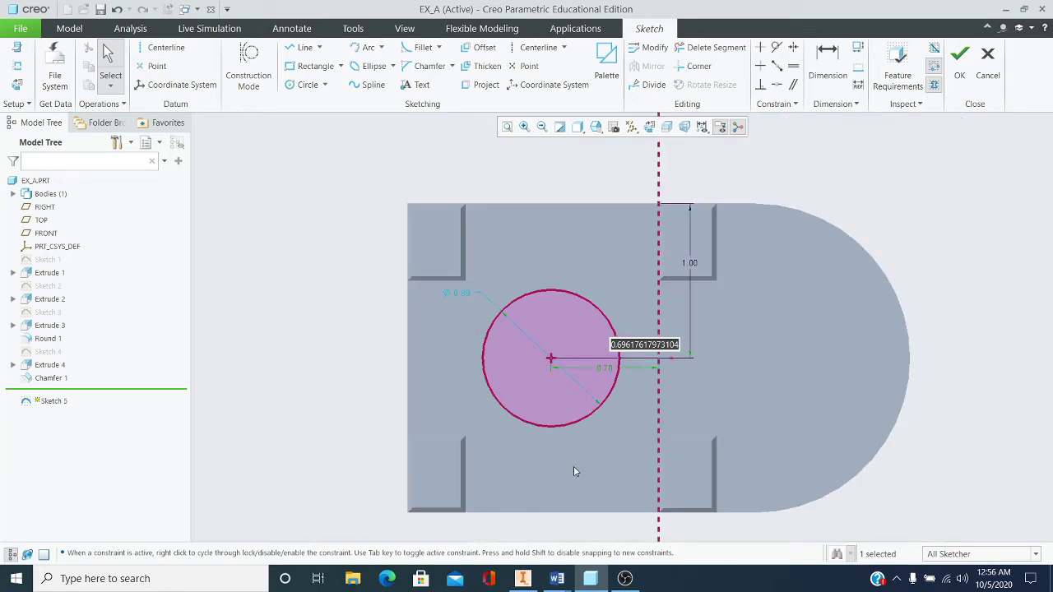
{"action": "key", "text": "BackSpace"}
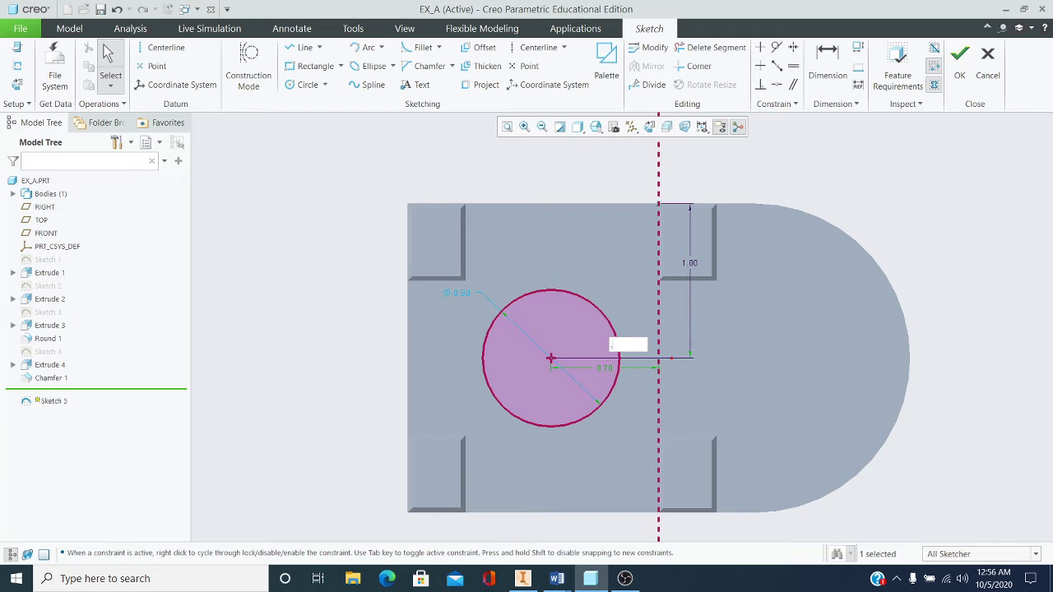
{"action": "type", "text": ".75"}
{"action": "key", "text": "Return"}
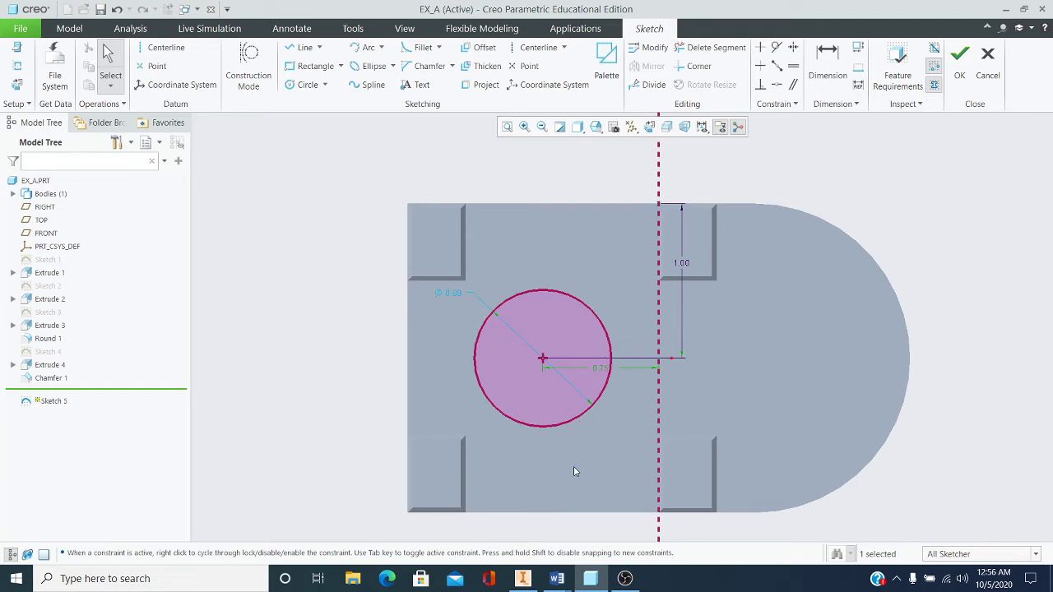
- Set the horizontal distance between the circle's centre and the dashed vertical reference line to 0.625
{"action": "scroll", "coordinate": [616, 419], "scroll_direction": "up", "scroll_amount": 2}
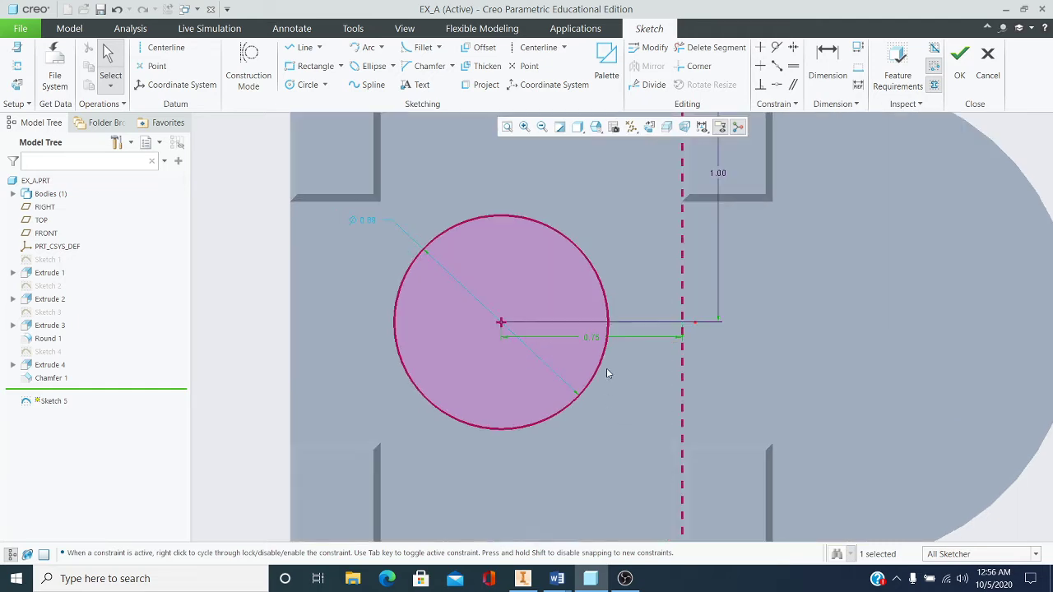
{"action": "double_click", "coordinate": [590, 334]}
{"action": "key", "text": "BackSpace"}
{"action": "type", "text": ".625"}
{"action": "key", "text": "Return"}
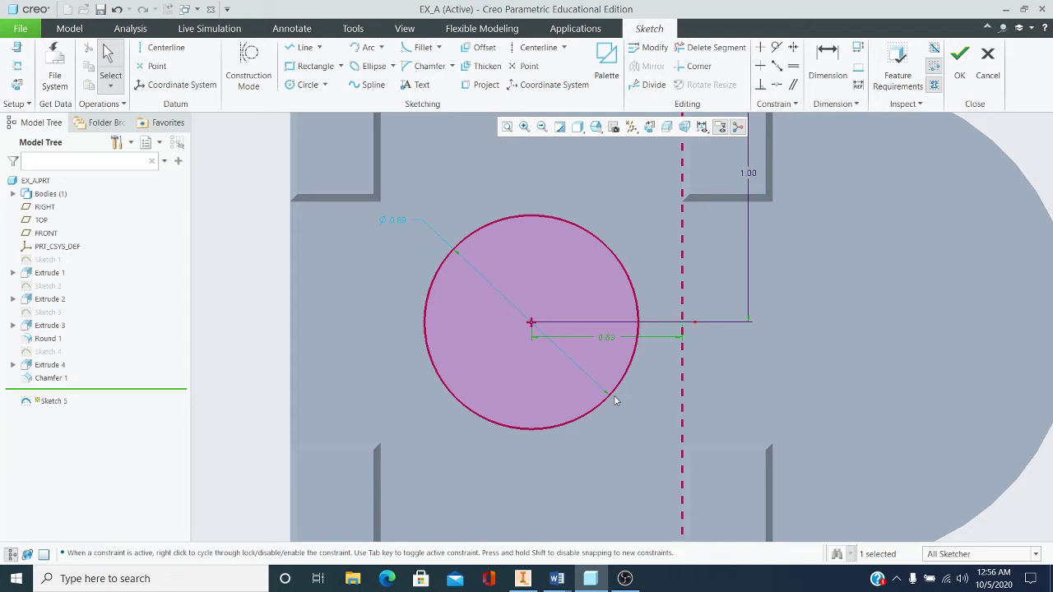
- Set the circle's diameter to 1 and finish the sketch
{"action": "scroll", "coordinate": [599, 381], "scroll_direction": "down", "scroll_amount": 2}
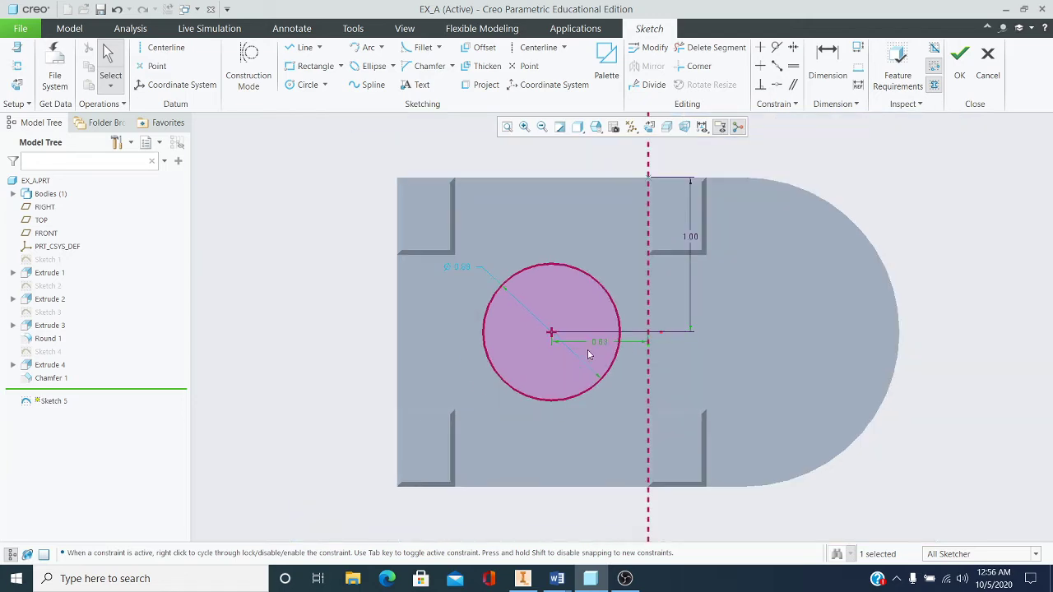
{"action": "double_click", "coordinate": [467, 269]}
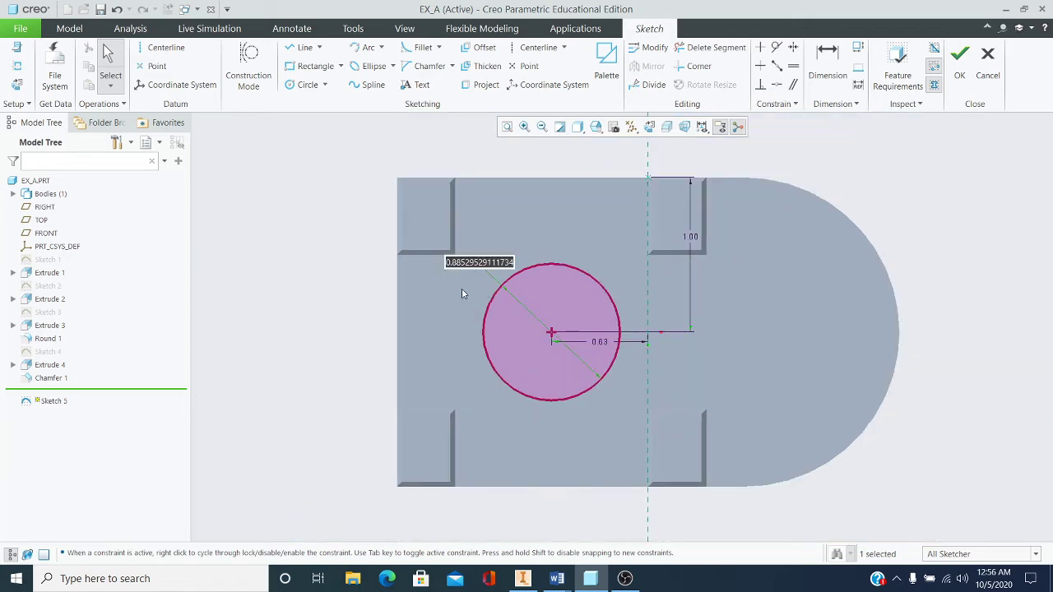
{"action": "type", "text": "1"}
{"action": "key", "text": "Return"}
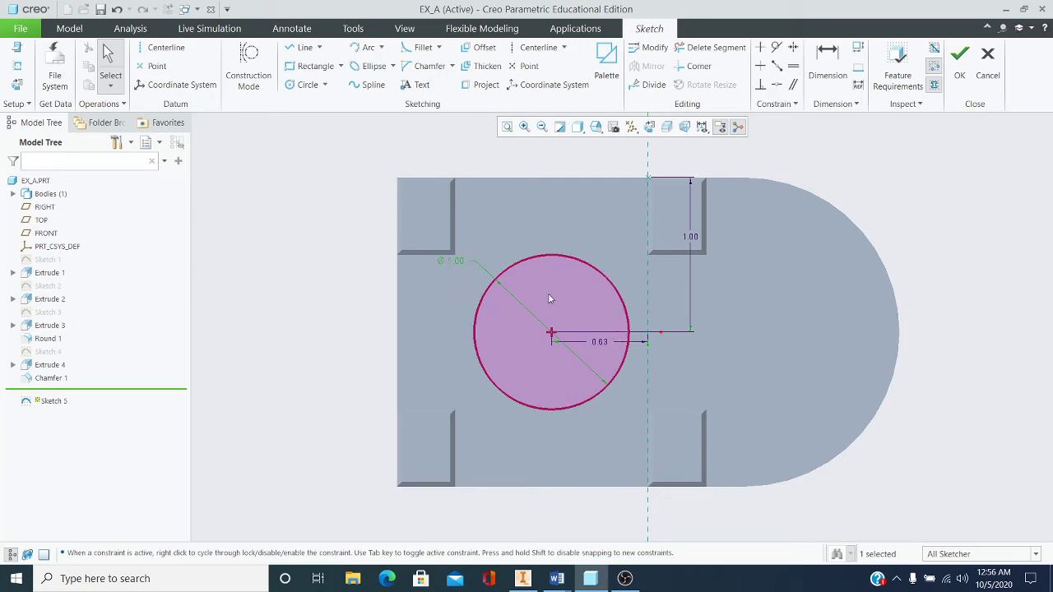
{"action": "mouse_move", "coordinate": [550, 299]}
{"action": "middle_mouse_down"}
{"action": "mouse_move", "coordinate": [573, 244]}
{"action": "mouse_move", "coordinate": [534, 240]}
{"action": "mouse_move", "coordinate": [539, 198]}
{"action": "mouse_move", "coordinate": [522, 252]}
{"action": "middle_mouse_up"}
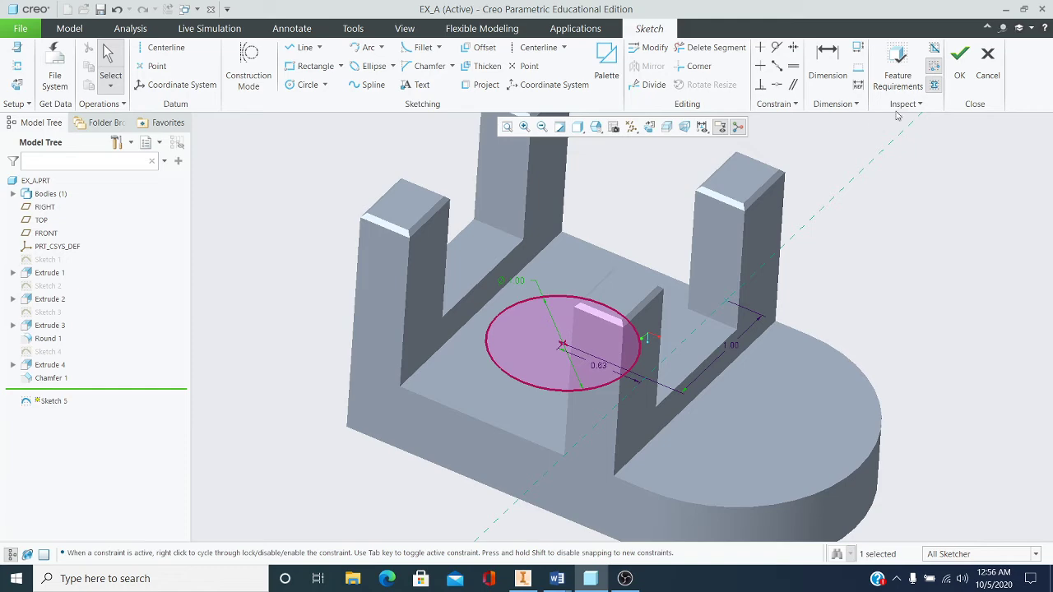
{"action": "mouse_move", "coordinate": [576, 350]}
{"action": "middle_mouse_down"}
{"action": "mouse_move", "coordinate": [588, 366]}
{"action": "mouse_move", "coordinate": [576, 355]}
{"action": "mouse_move", "coordinate": [572, 306]}
{"action": "mouse_move", "coordinate": [563, 311]}
{"action": "middle_mouse_up"}
{"action": "left_click", "coordinate": [960, 65]}
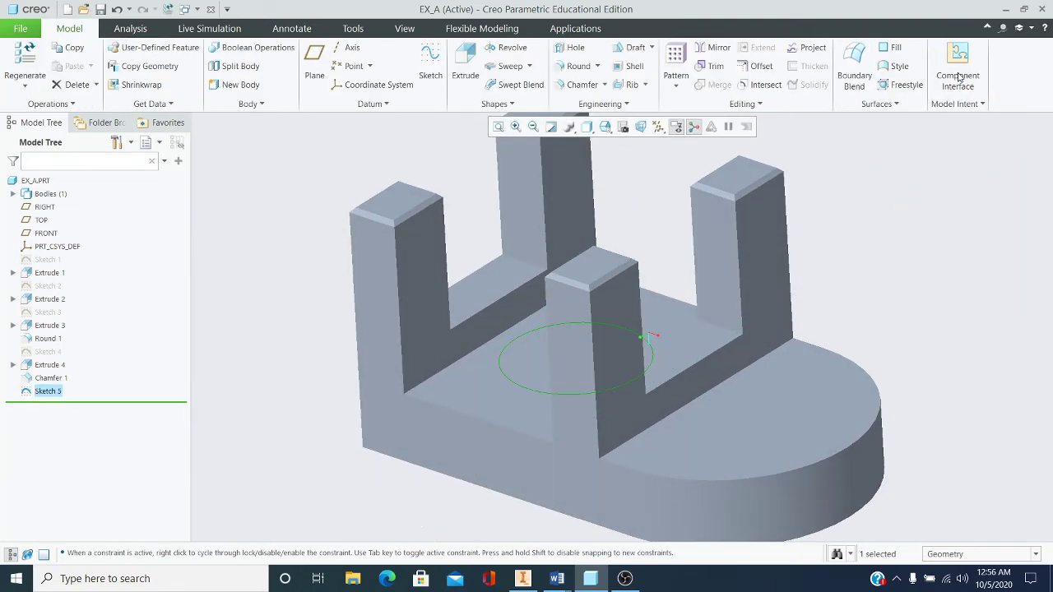
- Extrude the circle sketch downward past the base's underside to cut a round through hole between the four posts
{"action": "left_click", "coordinate": [464, 65]}
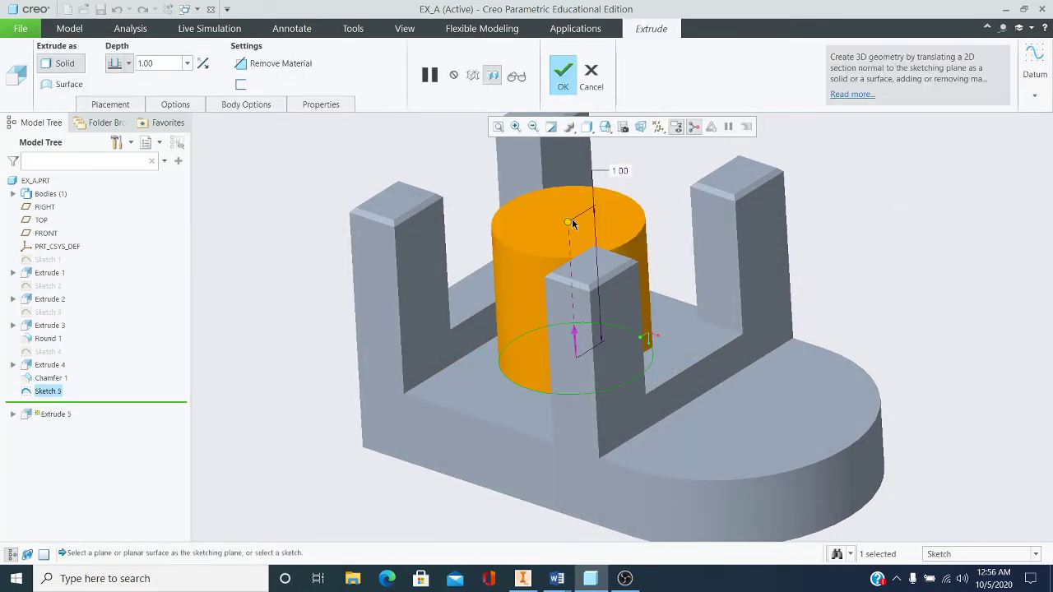
{"action": "left_click_drag", "start_coordinate": [568, 224], "coordinate": [515, 526]}
{"action": "scroll", "coordinate": [518, 413], "scroll_direction": "down", "scroll_amount": 2}
{"action": "mouse_move", "coordinate": [518, 412]}
{"action": "middle_mouse_down"}
{"action": "mouse_move", "coordinate": [519, 427]}
{"action": "mouse_move", "coordinate": [519, 409]}
{"action": "middle_mouse_up"}
{"action": "left_click", "coordinate": [564, 87]}
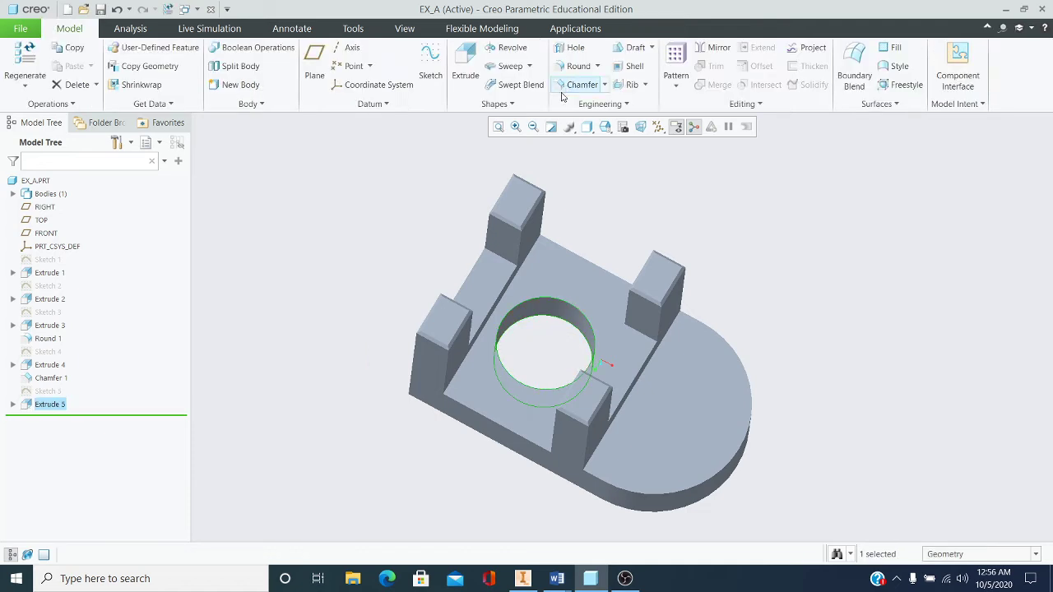
- Shell the part with a wall thickness of 0.06, removing the flat underside surface of the base
{"action": "middle_click_drag", "start_coordinate": [536, 313], "coordinate": [508, 178]}
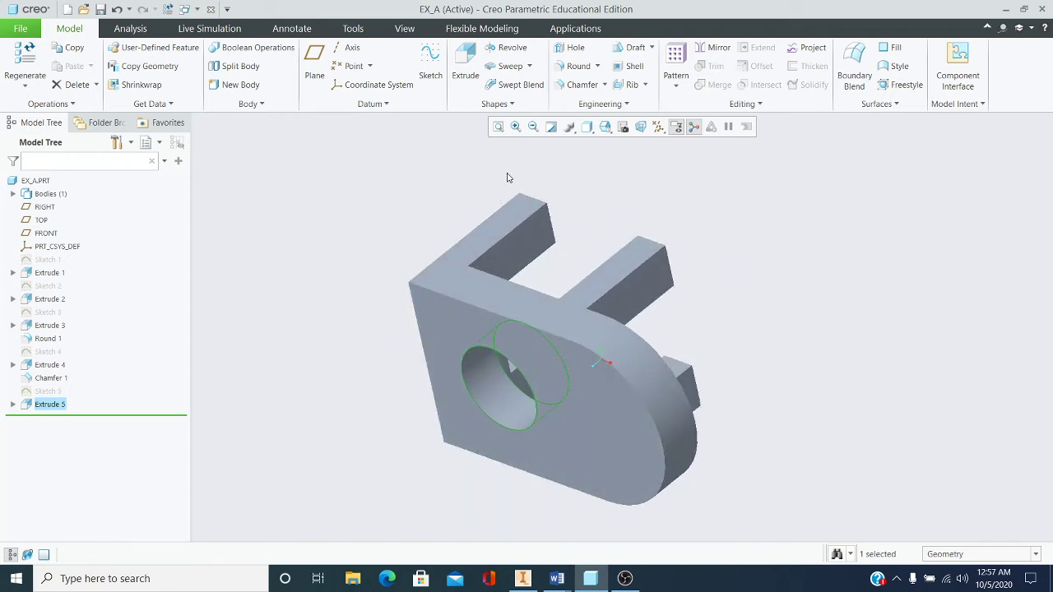
{"action": "left_click", "coordinate": [632, 66]}
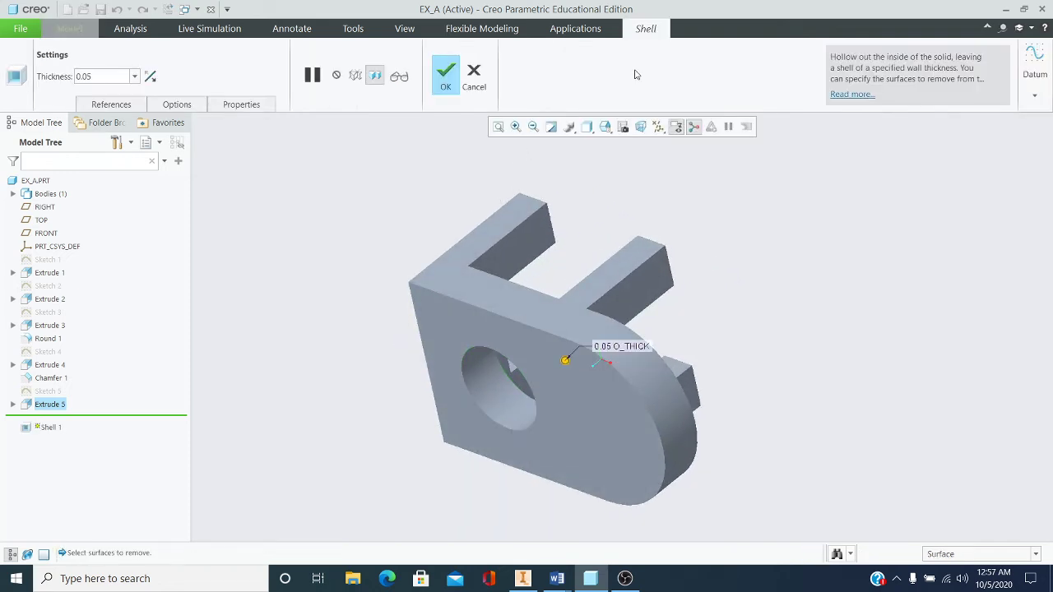
{"action": "left_click", "coordinate": [458, 325]}
{"action": "mouse_move", "coordinate": [426, 400]}
{"action": "middle_mouse_down"}
{"action": "mouse_move", "coordinate": [461, 362]}
{"action": "mouse_move", "coordinate": [429, 375]}
{"action": "mouse_move", "coordinate": [428, 402]}
{"action": "mouse_move", "coordinate": [440, 369]}
{"action": "mouse_move", "coordinate": [456, 367]}
{"action": "mouse_move", "coordinate": [439, 370]}
{"action": "middle_mouse_up"}
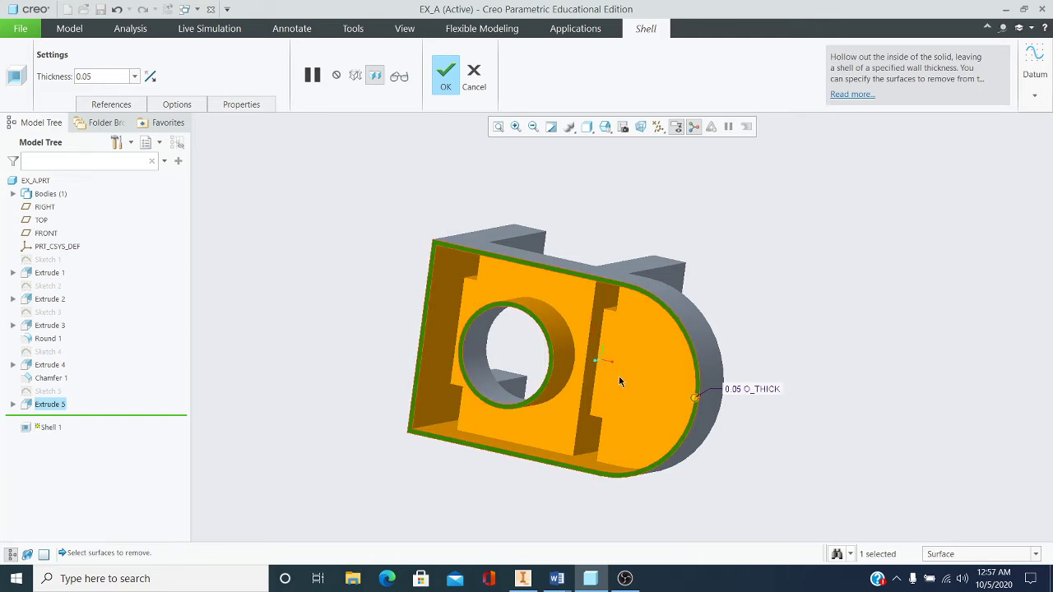
{"action": "mouse_move", "coordinate": [696, 398]}
{"action": "left_mouse_down"}
{"action": "mouse_move", "coordinate": [680, 401]}
{"action": "mouse_move", "coordinate": [692, 403]}
{"action": "left_mouse_up"}
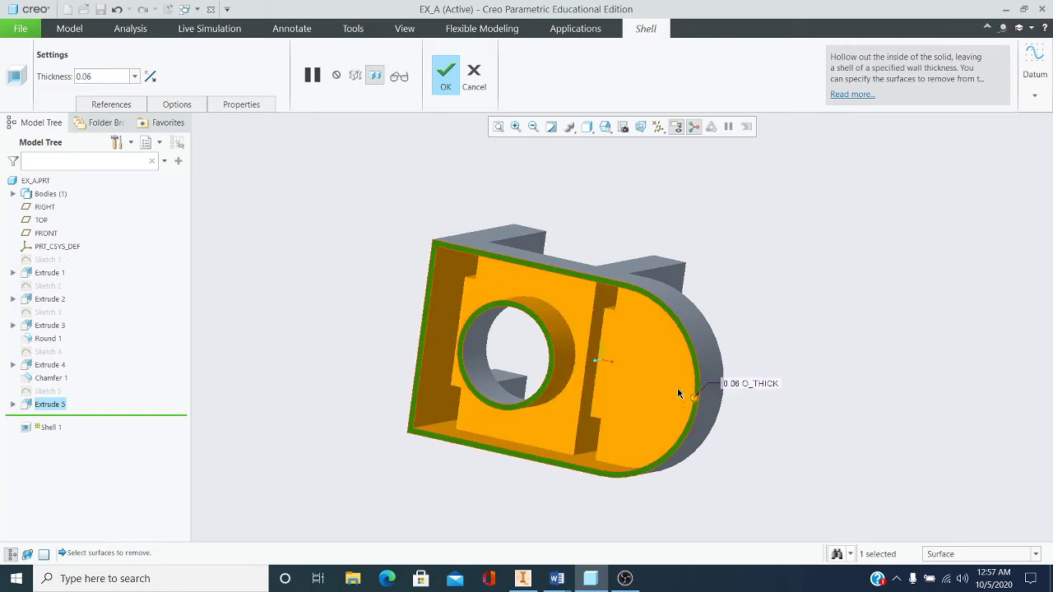
{"action": "double_click", "coordinate": [118, 77]}
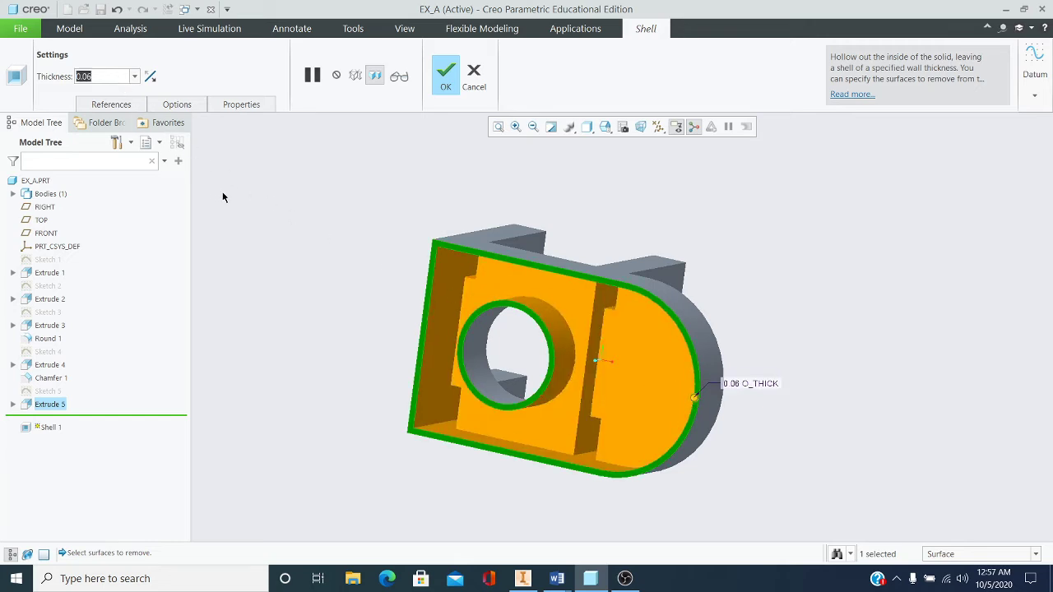
{"action": "left_click", "coordinate": [445, 87]}
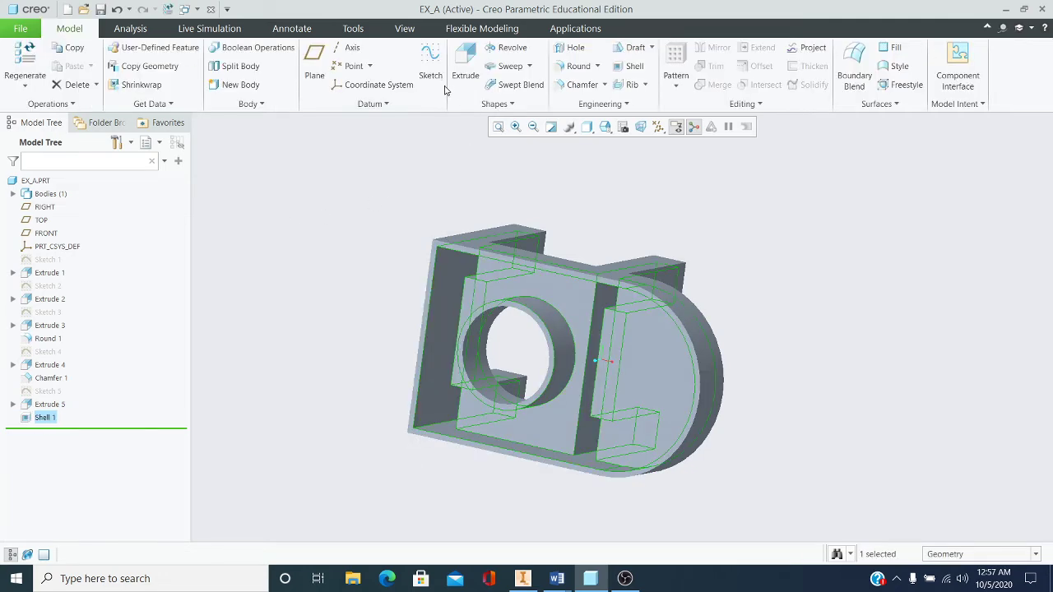
- Apply the ptc-metallic-gold appearance to the selected shell feature and clear the selection
{"action": "middle_click_drag", "start_coordinate": [576, 345], "coordinate": [501, 315]}
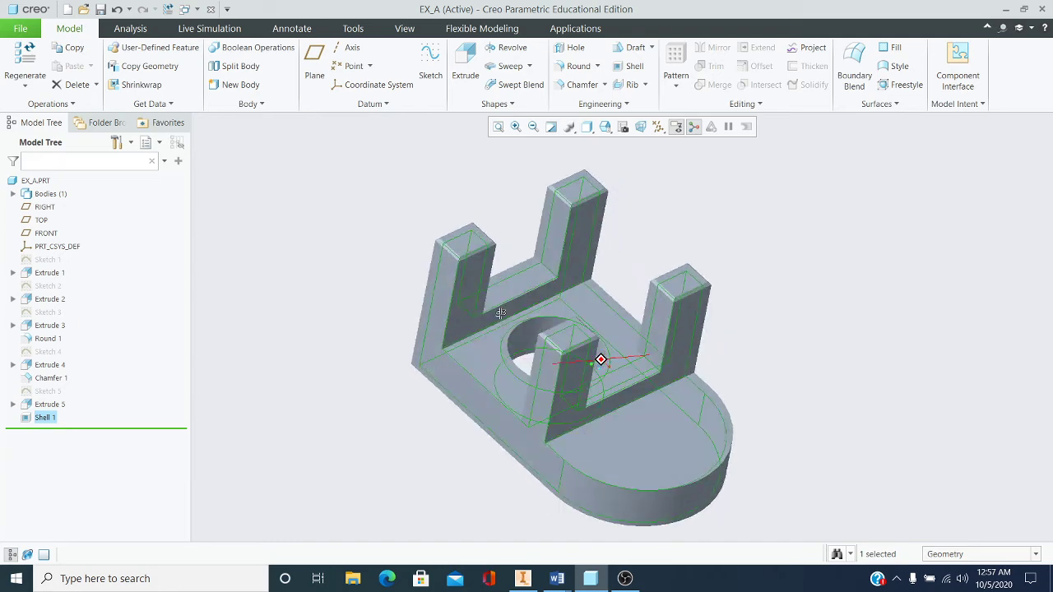
{"action": "mouse_move", "coordinate": [449, 202]}
{"action": "middle_mouse_down"}
{"action": "mouse_move", "coordinate": [429, 206]}
{"action": "mouse_move", "coordinate": [442, 189]}
{"action": "mouse_move", "coordinate": [442, 198]}
{"action": "middle_mouse_up"}
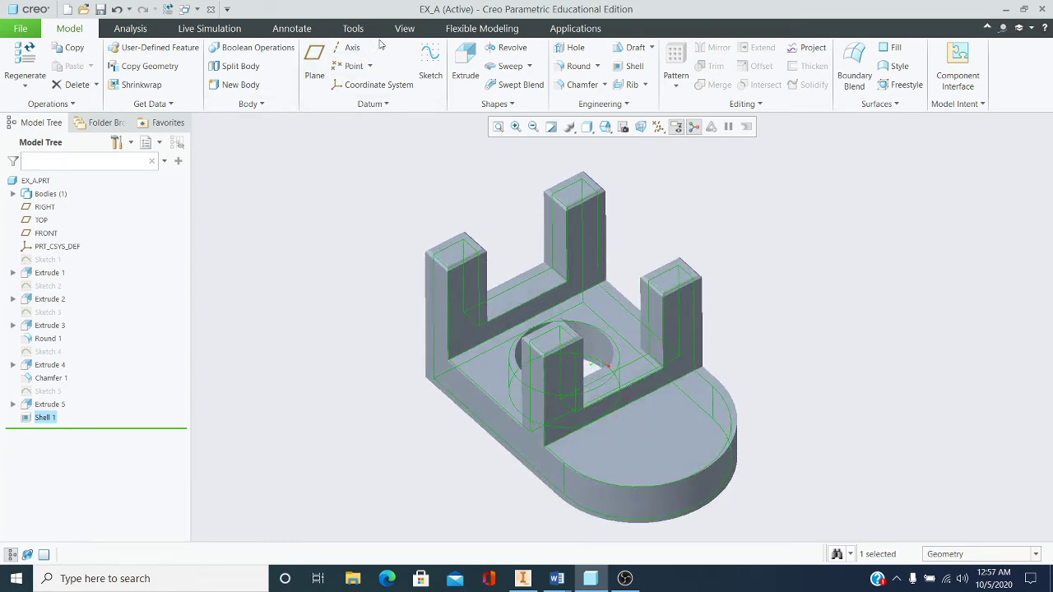
{"action": "left_click", "coordinate": [404, 28]}
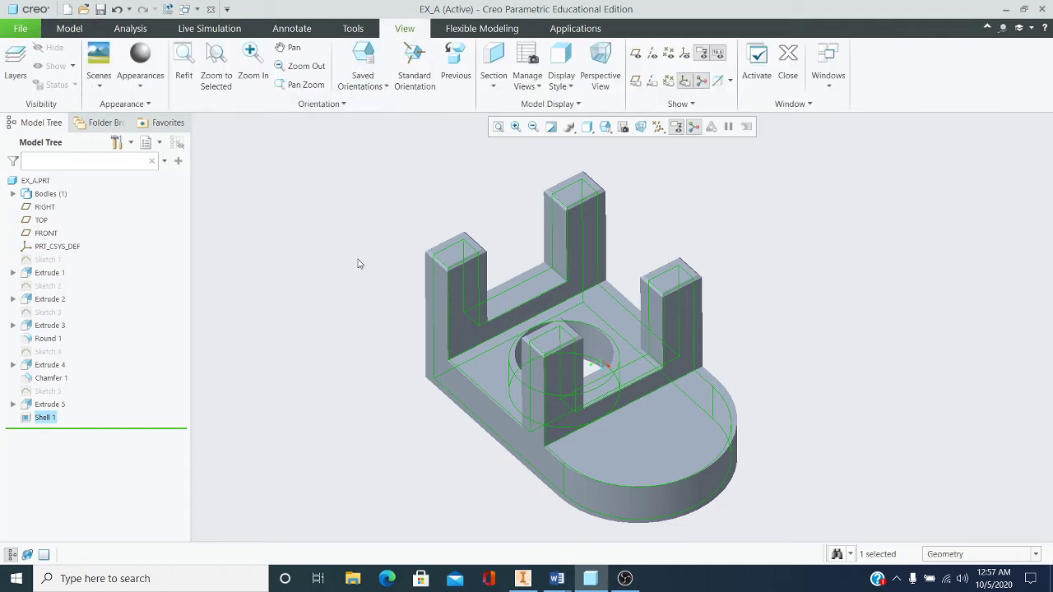
{"action": "middle_click_drag", "start_coordinate": [440, 222], "coordinate": [458, 206]}
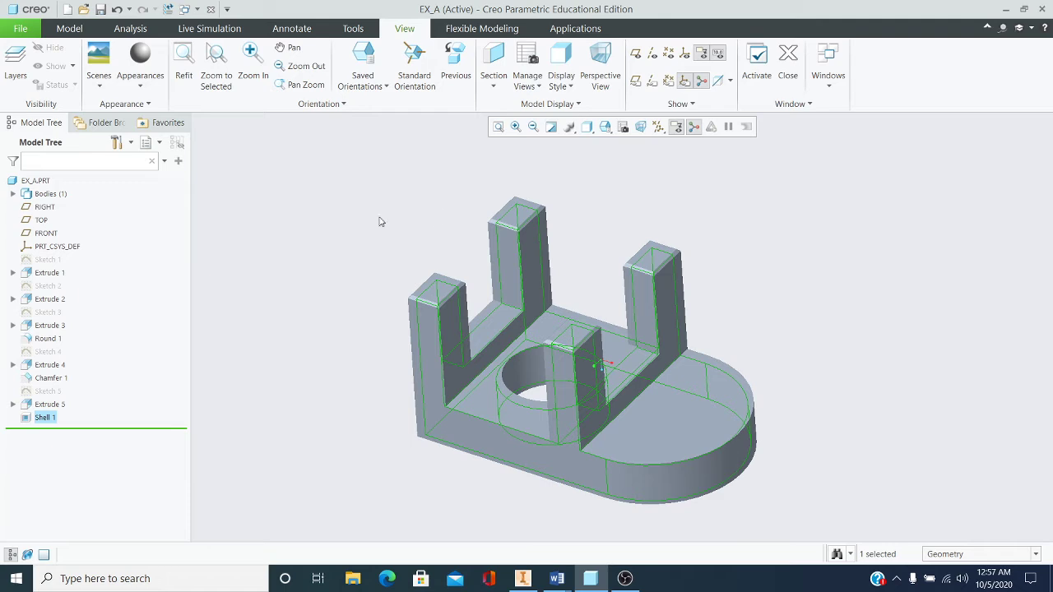
{"action": "left_click", "coordinate": [142, 85]}
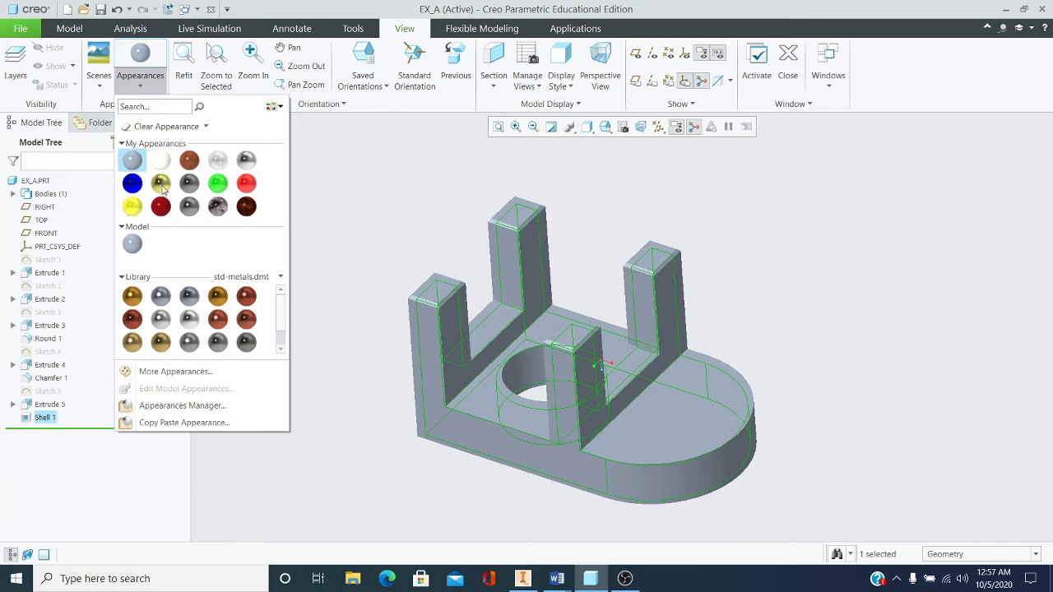
{"action": "mouse_move", "coordinate": [163, 188]}
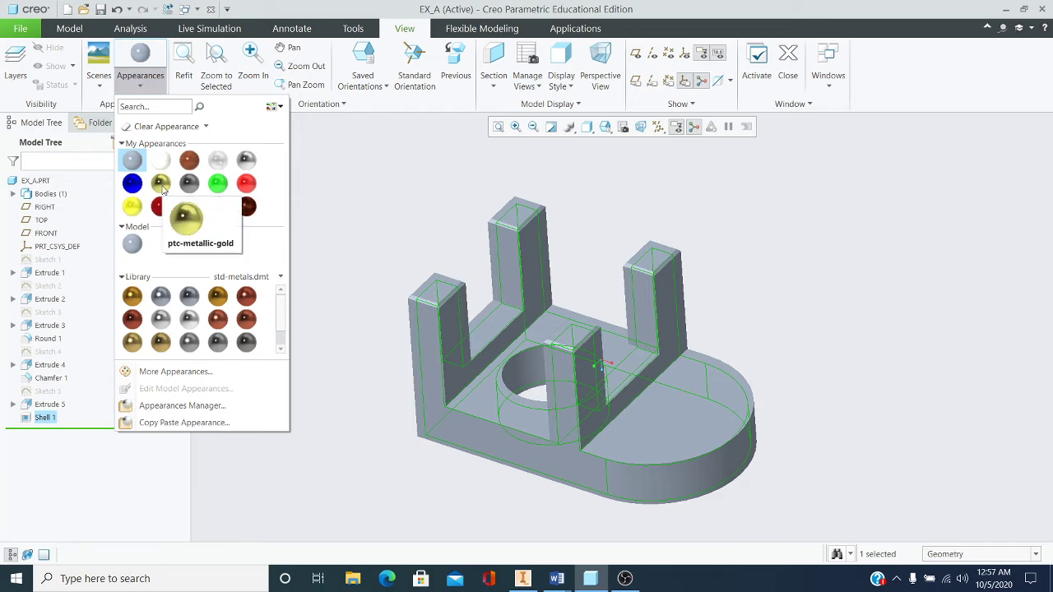
{"action": "left_click", "coordinate": [163, 189]}
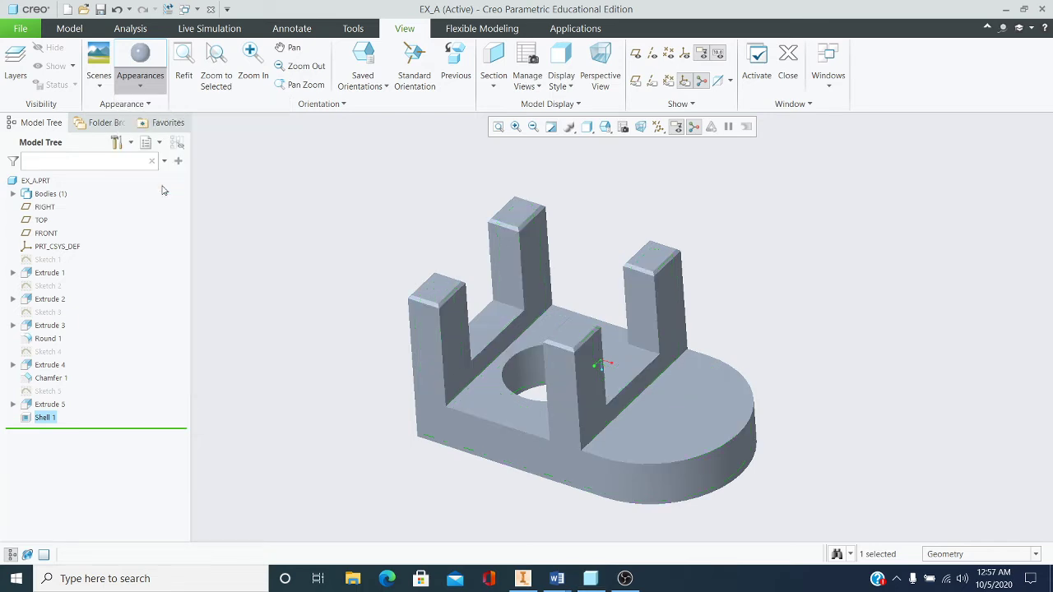
{"action": "left_click", "coordinate": [520, 220]}
{"action": "left_click", "coordinate": [411, 178]}
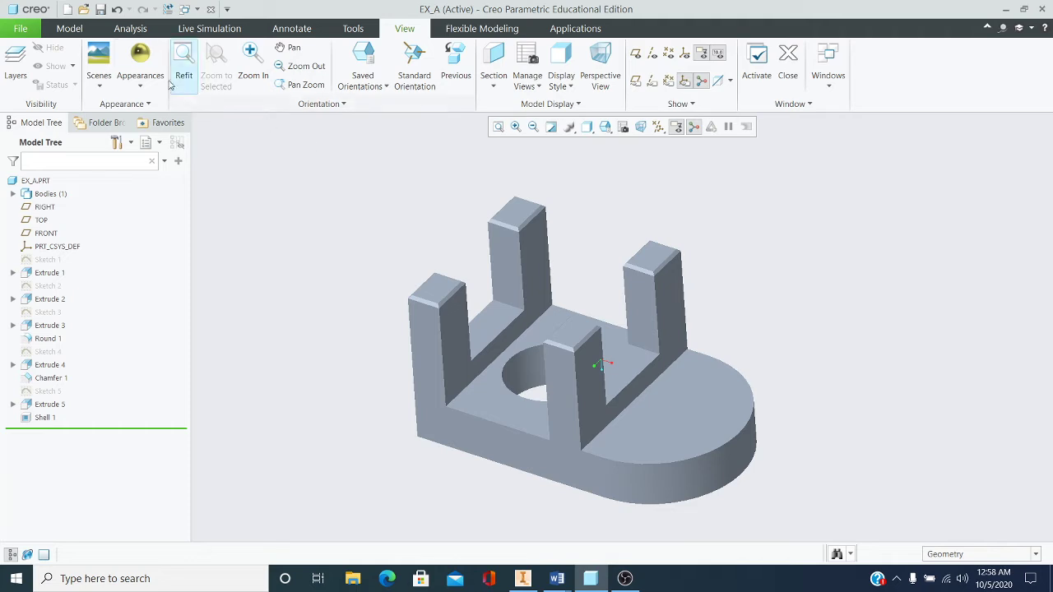
- Apply the ptc-metallic-gold appearance to the post tops and sides, the base's upper faces and its straight and rounded outer walls
{"action": "left_click", "coordinate": [141, 85]}
{"action": "left_click", "coordinate": [161, 184]}
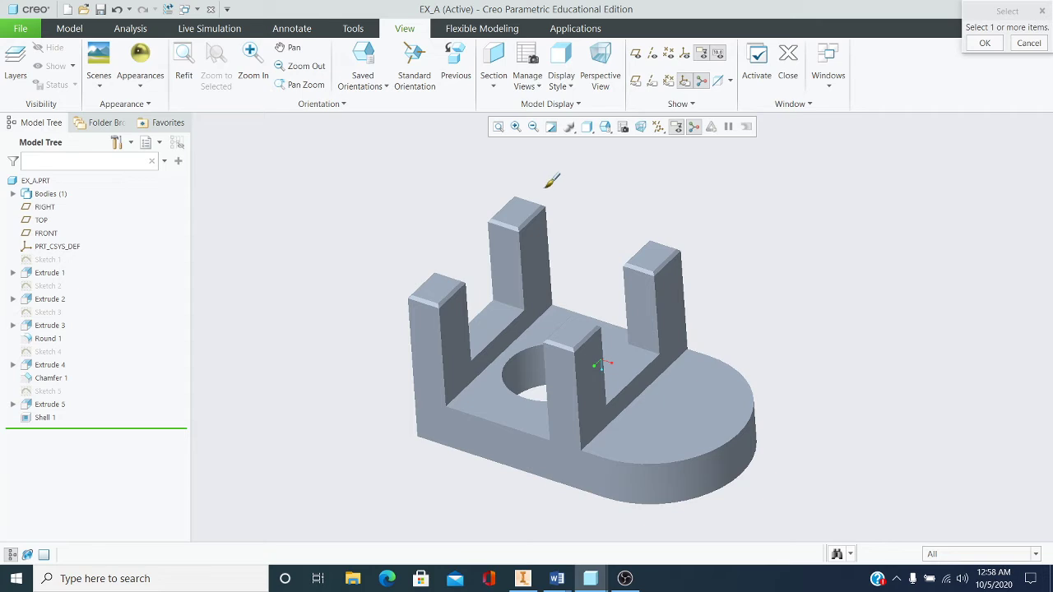
{"action": "left_click", "coordinate": [520, 206]}
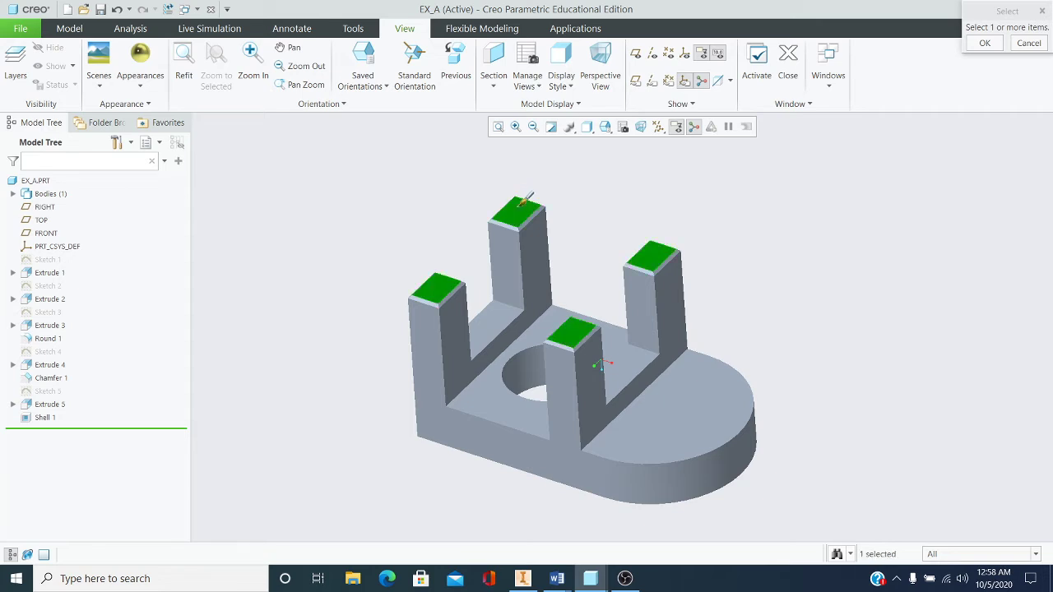
{"action": "left_click", "coordinate": [553, 240], "text": "ctrl"}
{"action": "left_click", "coordinate": [687, 298], "text": "ctrl"}
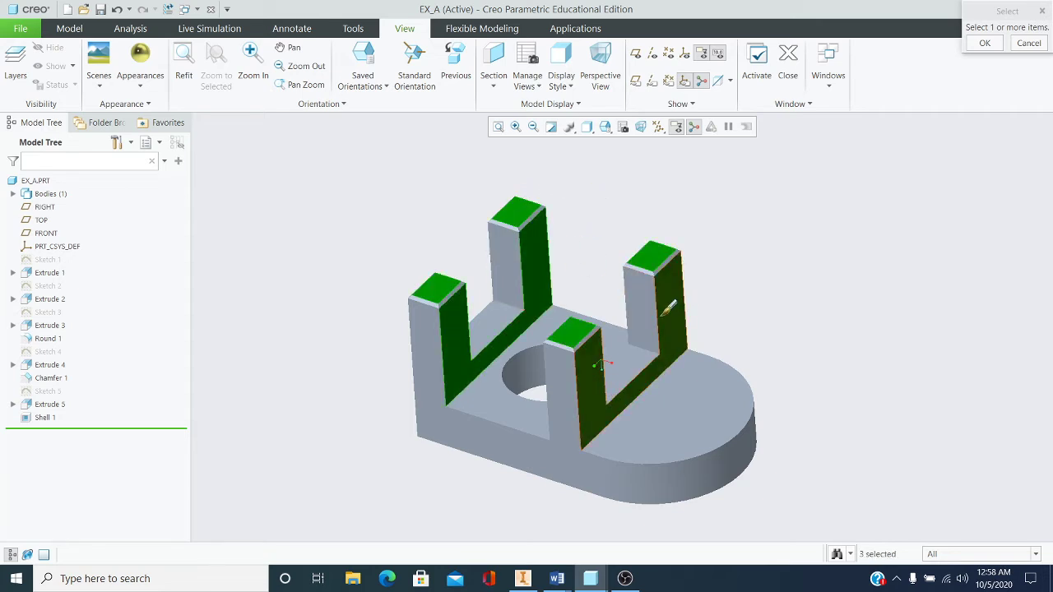
{"action": "left_click", "coordinate": [646, 315], "text": "ctrl"}
{"action": "left_click", "coordinate": [562, 302], "text": "ctrl"}
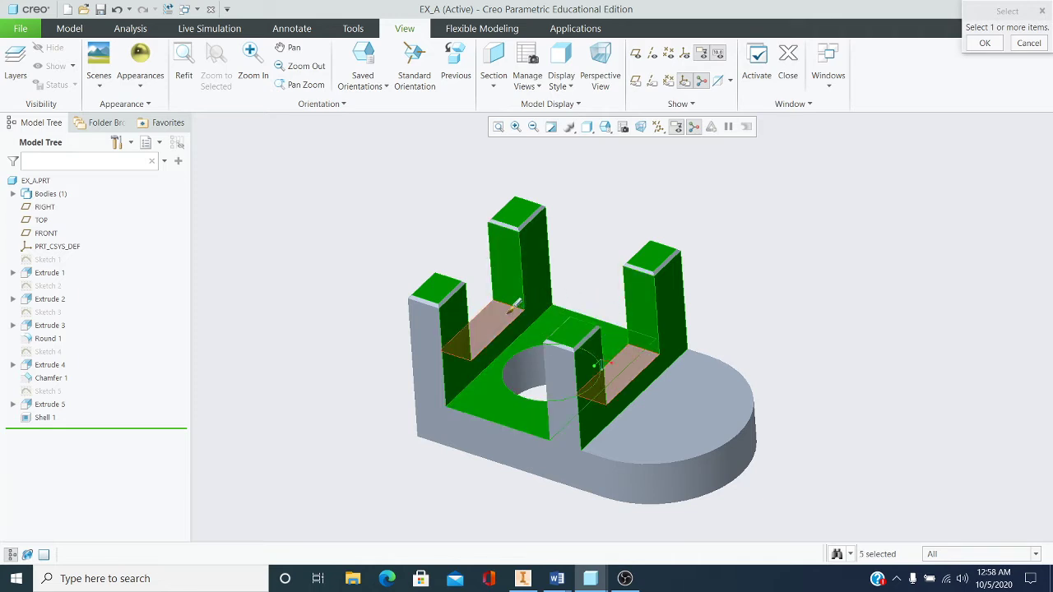
{"action": "left_click", "coordinate": [483, 367], "text": "ctrl"}
{"action": "left_click", "coordinate": [658, 403], "text": "ctrl"}
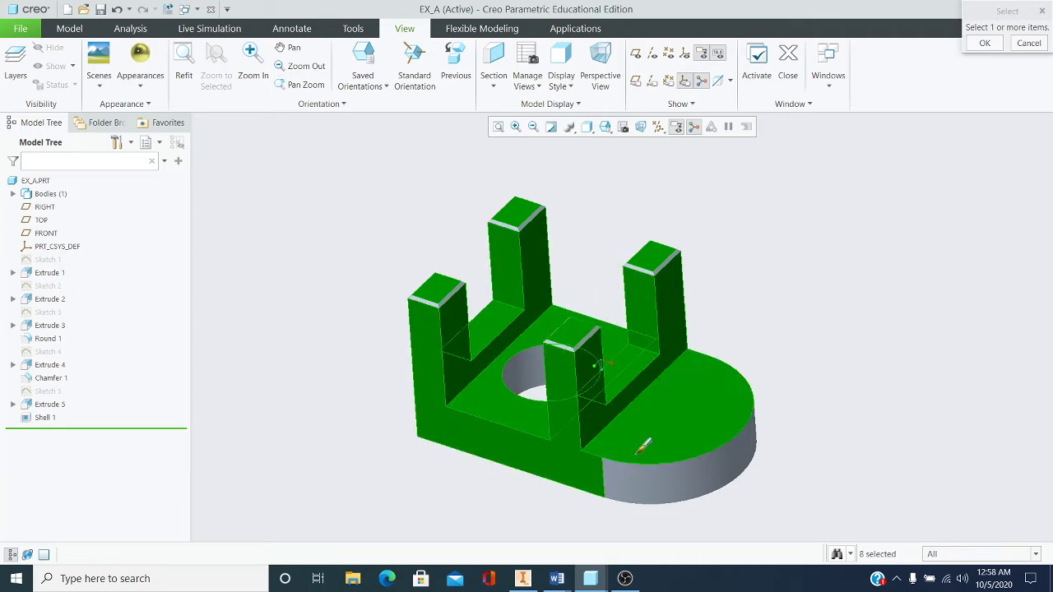
{"action": "left_click", "coordinate": [668, 477], "text": "ctrl"}
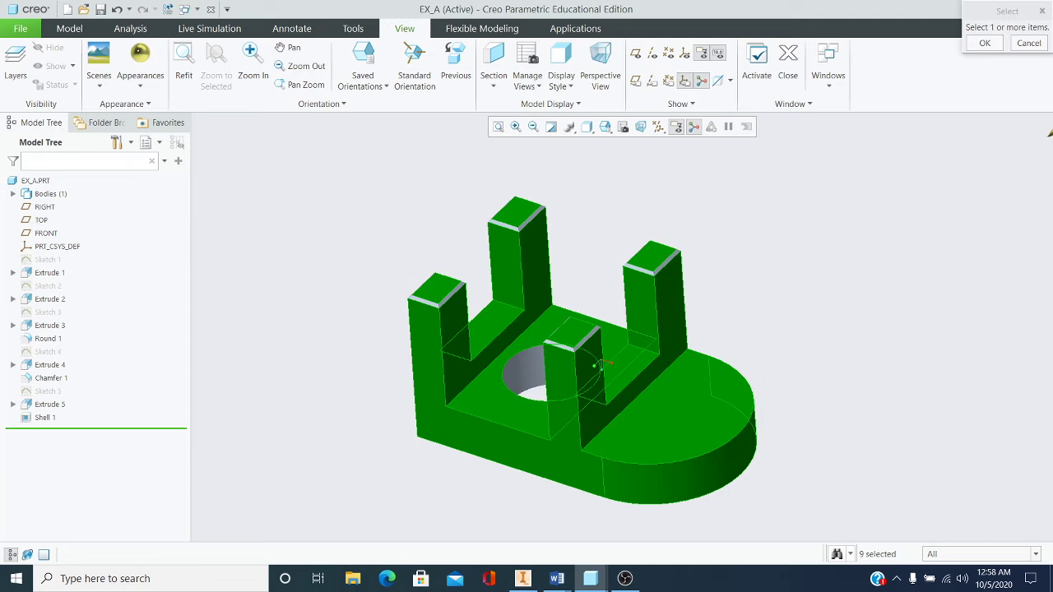
{"action": "left_click", "coordinate": [984, 43]}
- Apply the ptc-metallic-gold appearance to both halves of the round hole's inner wall and the visible chamfer faces on the two rear posts
{"action": "mouse_move", "coordinate": [782, 328]}
{"action": "middle_mouse_down"}
{"action": "mouse_move", "coordinate": [752, 293]}
{"action": "mouse_move", "coordinate": [724, 308]}
{"action": "mouse_move", "coordinate": [743, 327]}
{"action": "mouse_move", "coordinate": [754, 322]}
{"action": "mouse_move", "coordinate": [755, 355]}
{"action": "middle_mouse_up"}
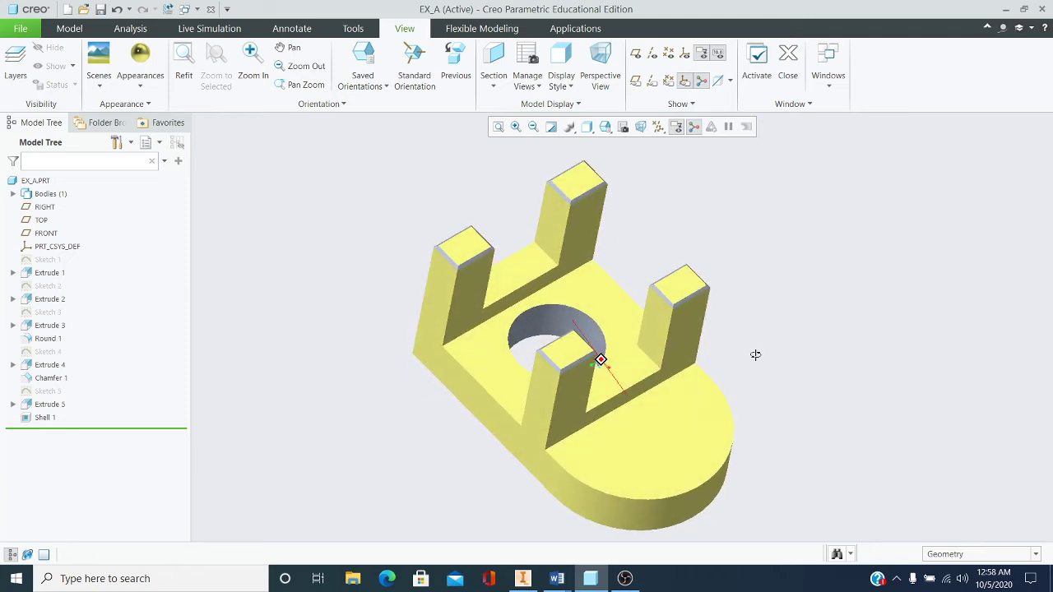
{"action": "left_click", "coordinate": [151, 87]}
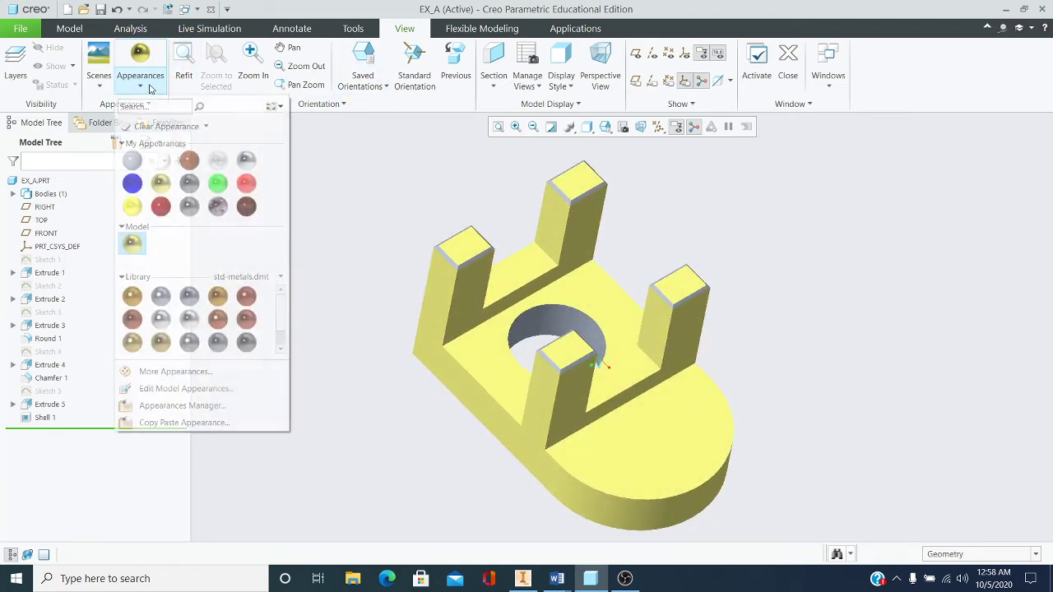
{"action": "left_click", "coordinate": [160, 197]}
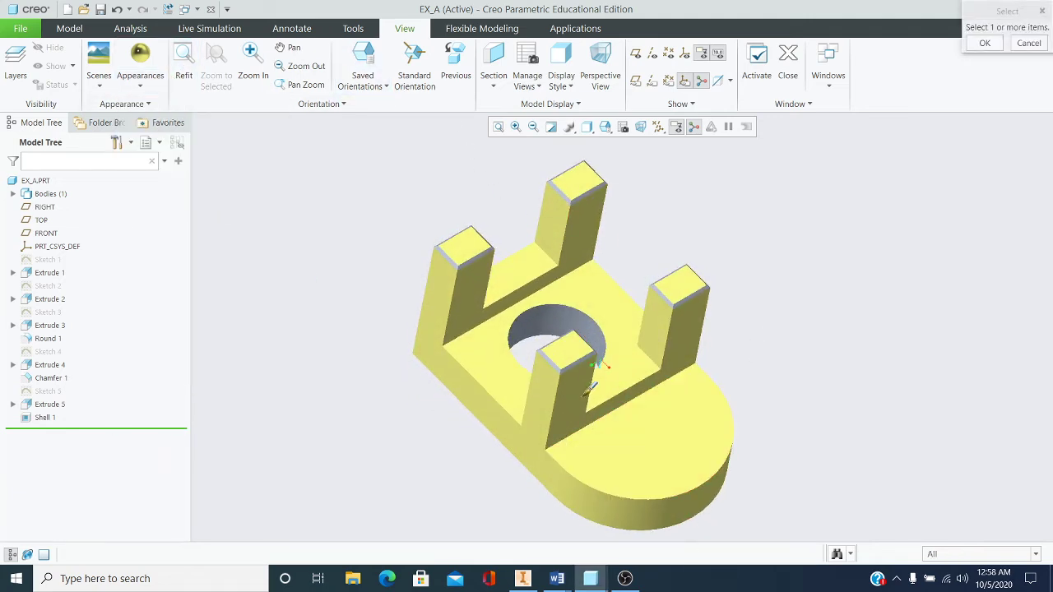
{"action": "left_click", "coordinate": [581, 317]}
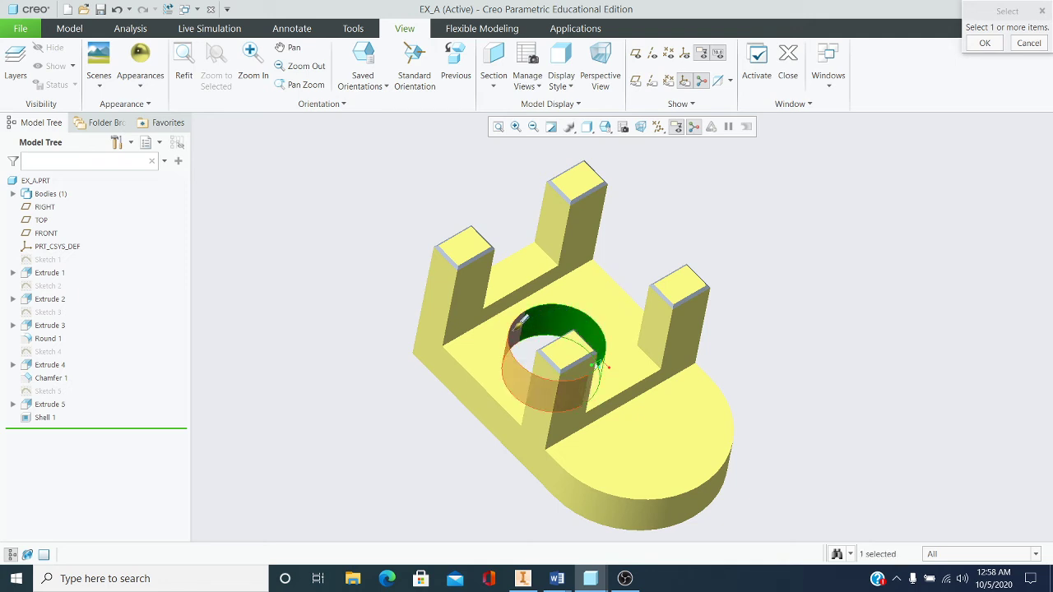
{"action": "left_click", "coordinate": [522, 321], "text": "ctrl"}
{"action": "scroll", "coordinate": [451, 235], "scroll_direction": "up", "scroll_amount": 3}
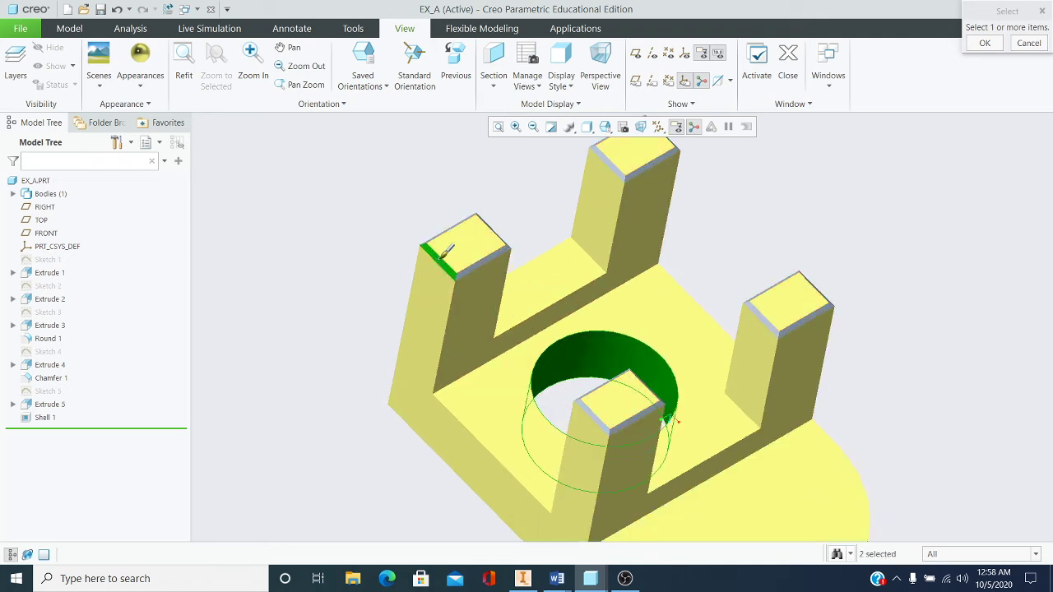
{"action": "left_click", "coordinate": [448, 251], "text": "ctrl"}
{"action": "left_click", "coordinate": [615, 160], "text": "ctrl"}
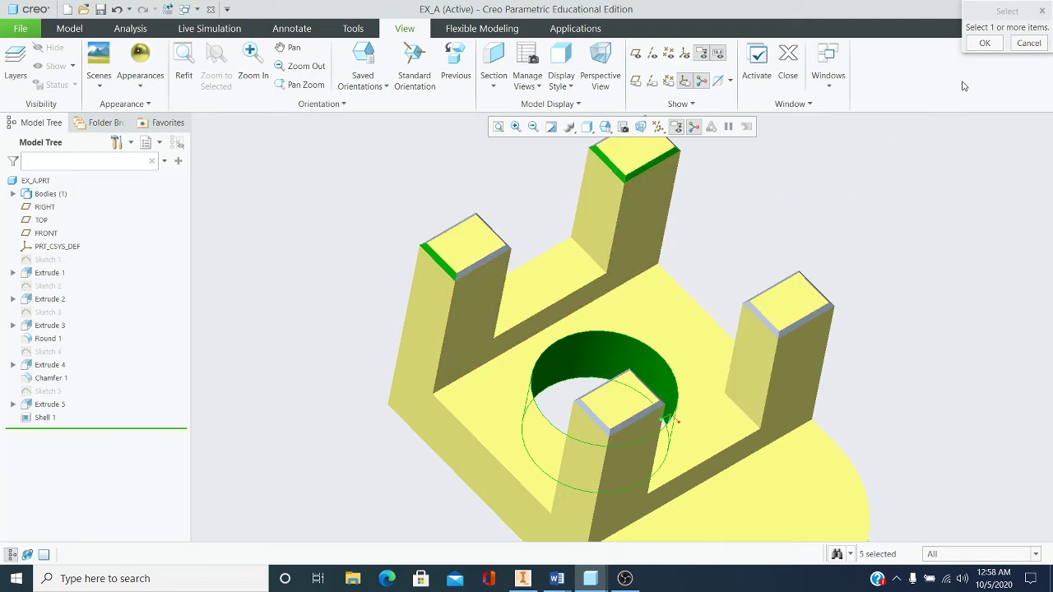
{"action": "left_click", "coordinate": [984, 42]}
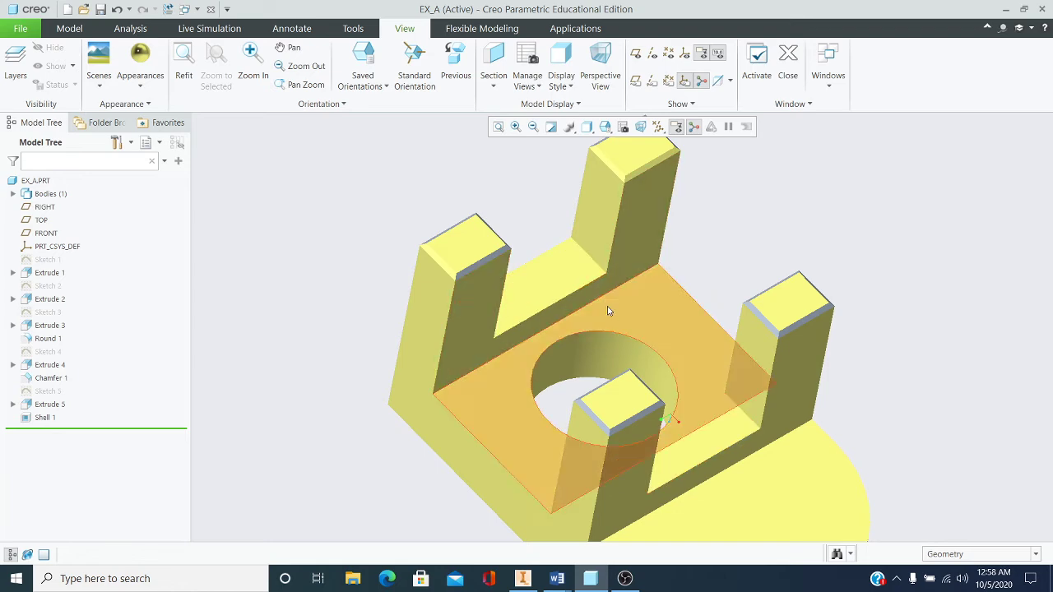
- Apply the ptc-metallic-gold appearance to the cavity's floor faces, the shell's bottom rim, the hole's rim and the adjoining flat outer face
{"action": "middle_click_drag", "start_coordinate": [602, 350], "coordinate": [630, 205]}
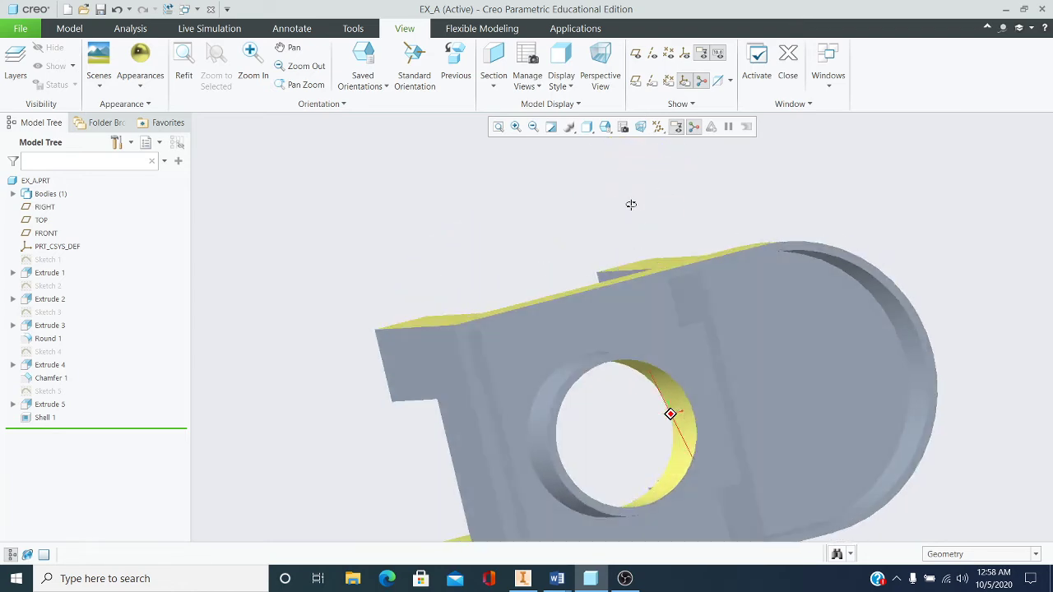
{"action": "left_click", "coordinate": [139, 82]}
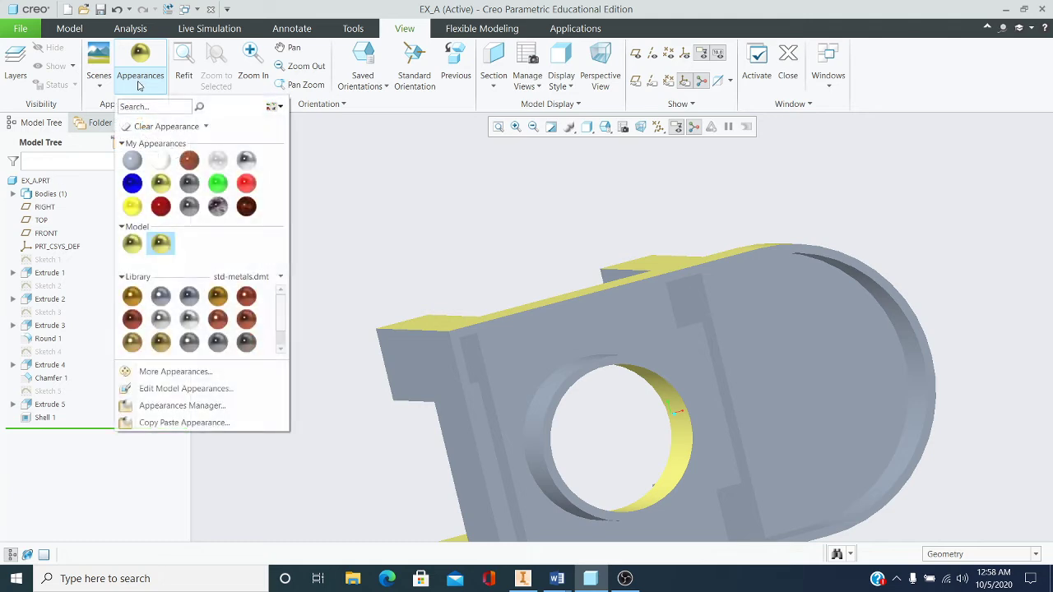
{"action": "left_click", "coordinate": [161, 182]}
{"action": "left_click", "coordinate": [494, 329]}
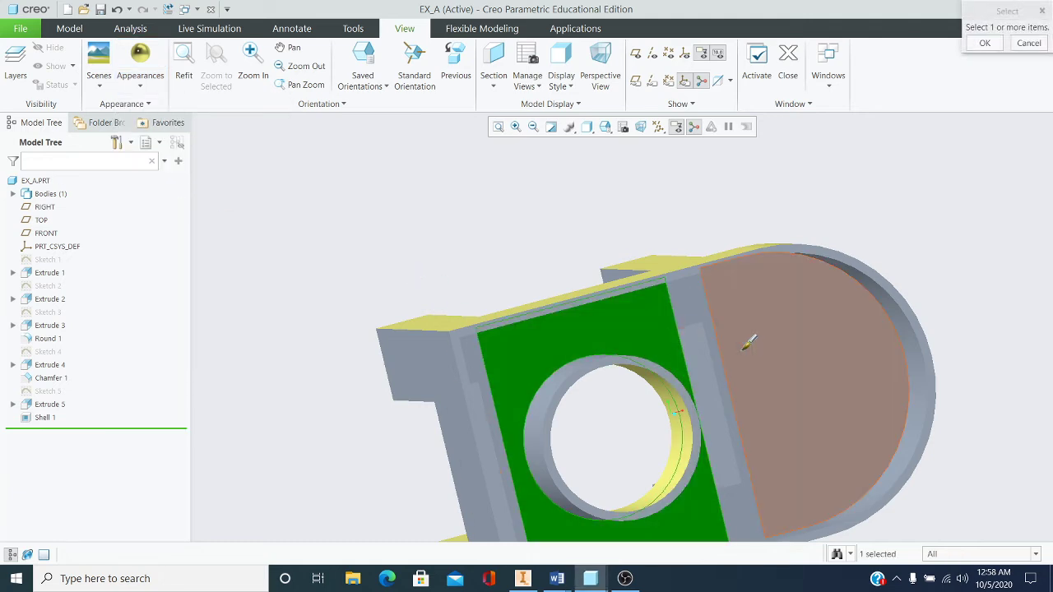
{"action": "left_click", "coordinate": [750, 343], "text": "ctrl"}
{"action": "left_click", "coordinate": [705, 301], "text": "ctrl"}
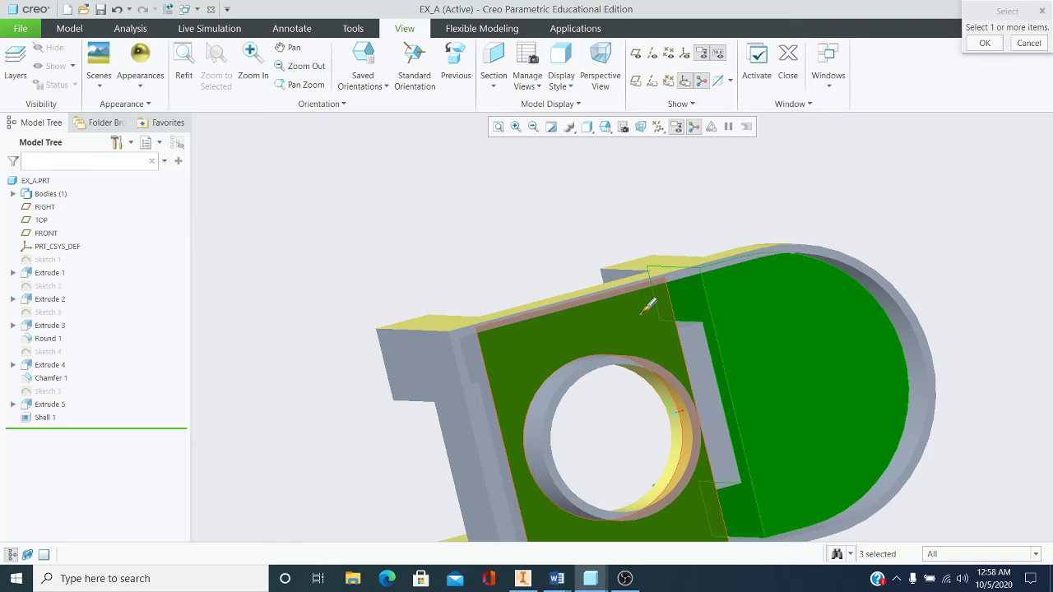
{"action": "left_click", "coordinate": [428, 344], "text": "ctrl"}
{"action": "left_click", "coordinate": [493, 322], "text": "ctrl"}
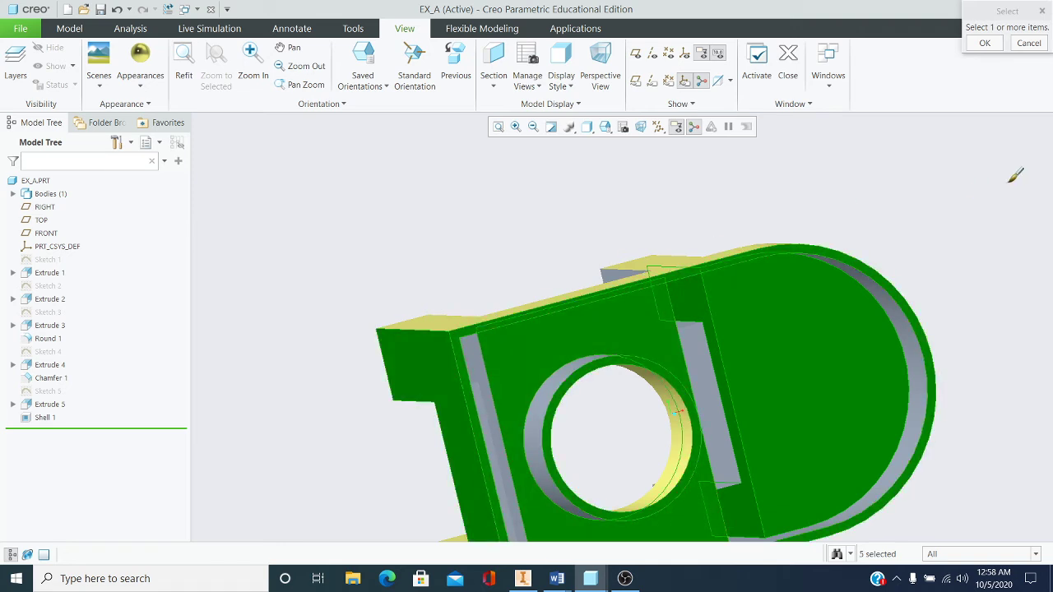
{"action": "left_click", "coordinate": [985, 43]}
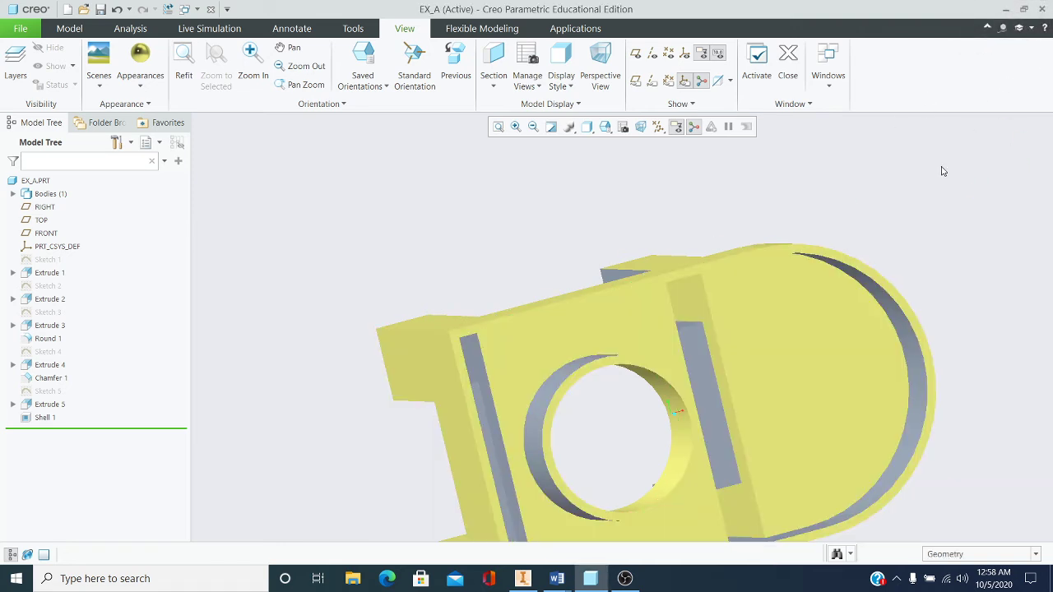
- Apply the ptc-metallic-gold appearance to the cavity's inner end wall, one long inner side wall and the rounded inner wall
{"action": "middle_click_drag", "start_coordinate": [944, 171], "coordinate": [858, 154]}
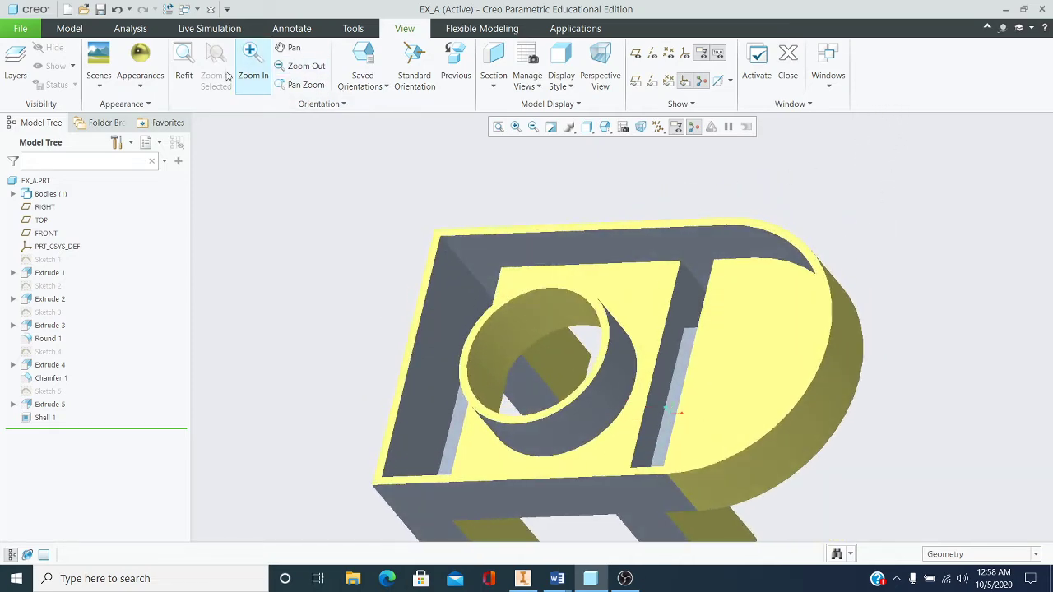
{"action": "left_click", "coordinate": [141, 86]}
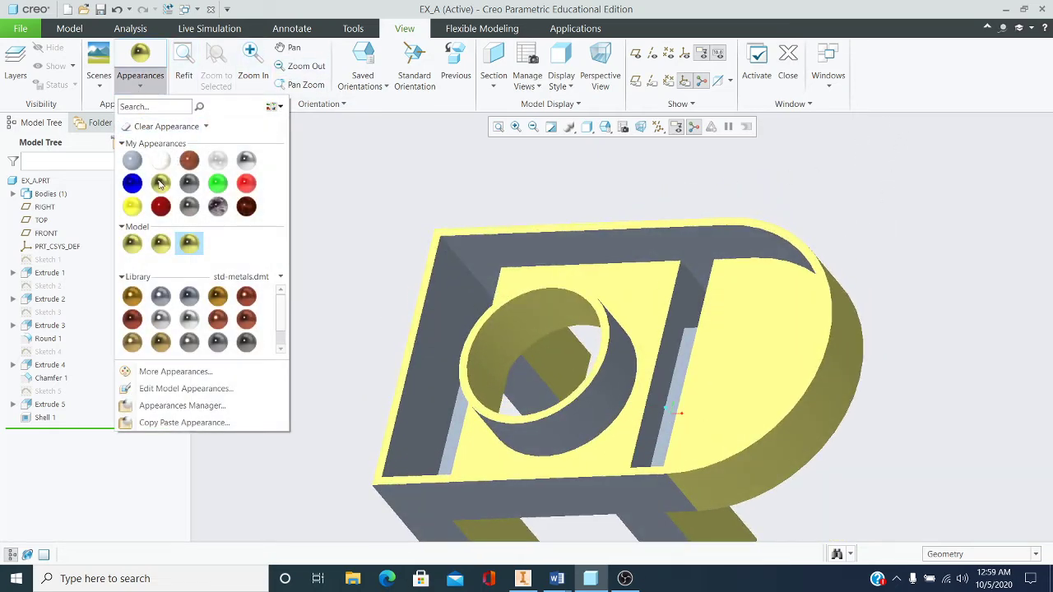
{"action": "left_click", "coordinate": [161, 183]}
{"action": "left_click", "coordinate": [432, 283]}
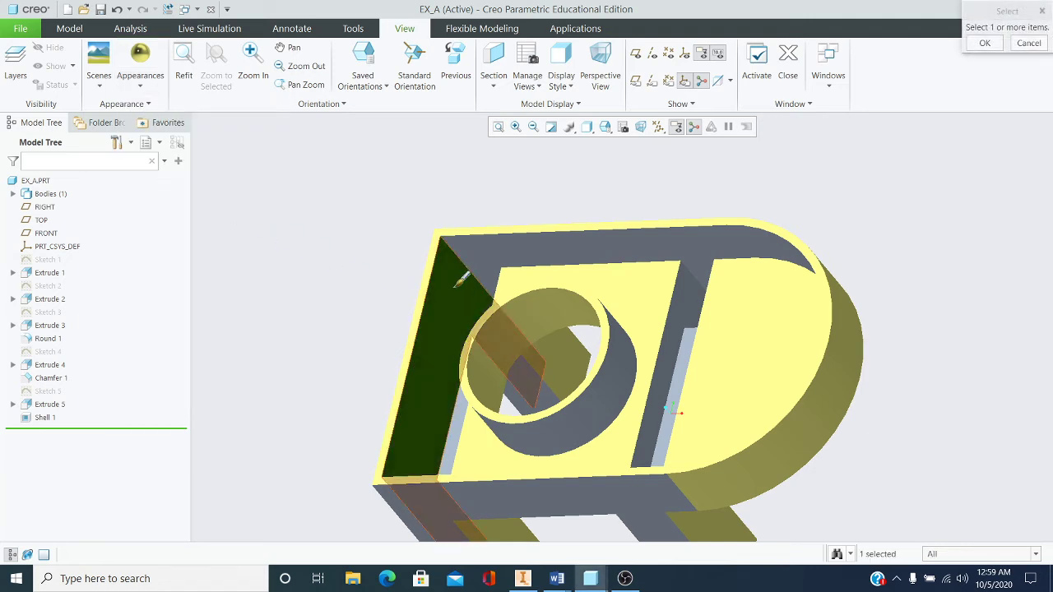
{"action": "left_click", "coordinate": [493, 253], "text": "ctrl"}
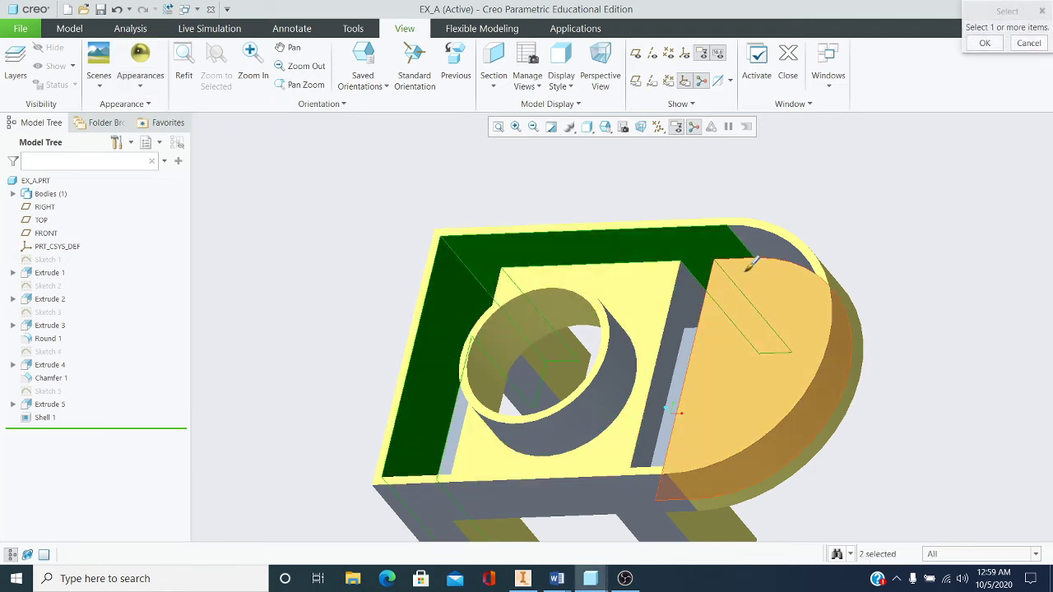
{"action": "left_click", "coordinate": [761, 238], "text": "ctrl"}
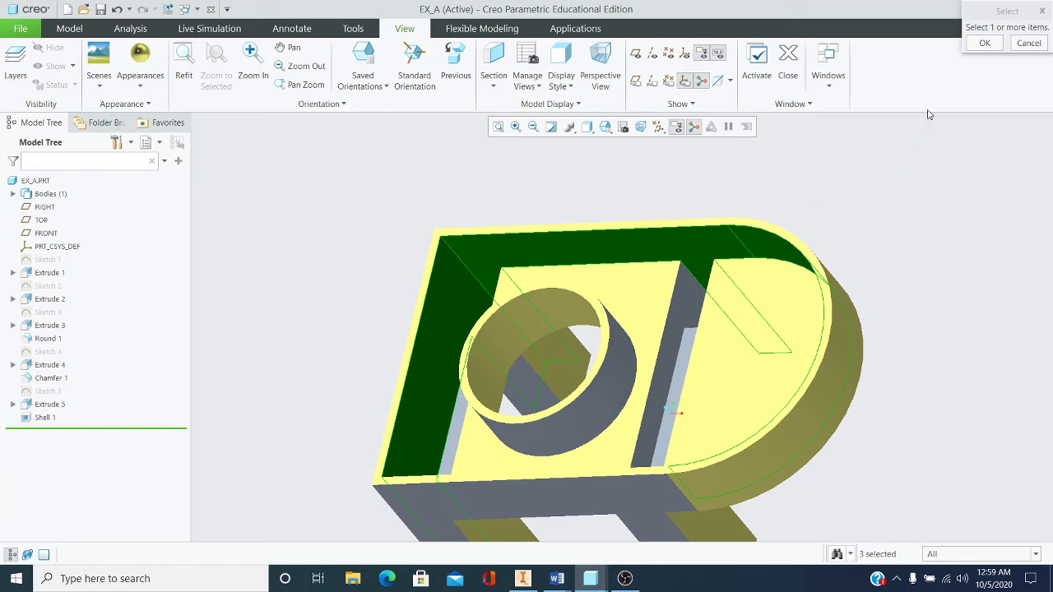
{"action": "left_click", "coordinate": [984, 44]}
- Apply the ptc-metallic-gold appearance to the remaining grey outer side face, the matching post faces and the outside of the hole's ring
{"action": "middle_click_drag", "start_coordinate": [710, 205], "coordinate": [621, 151]}
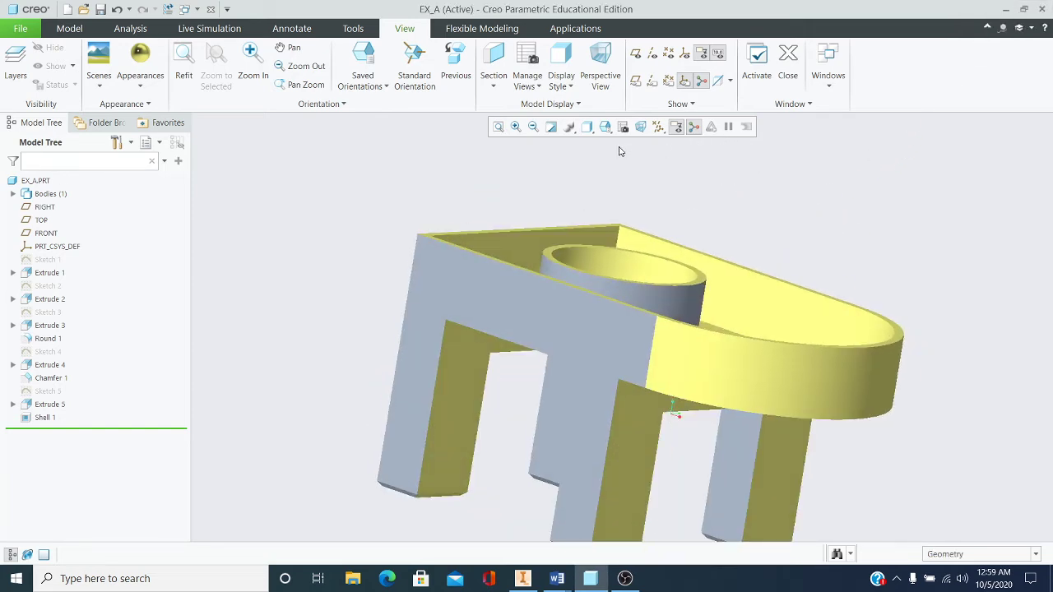
{"action": "left_click", "coordinate": [136, 83]}
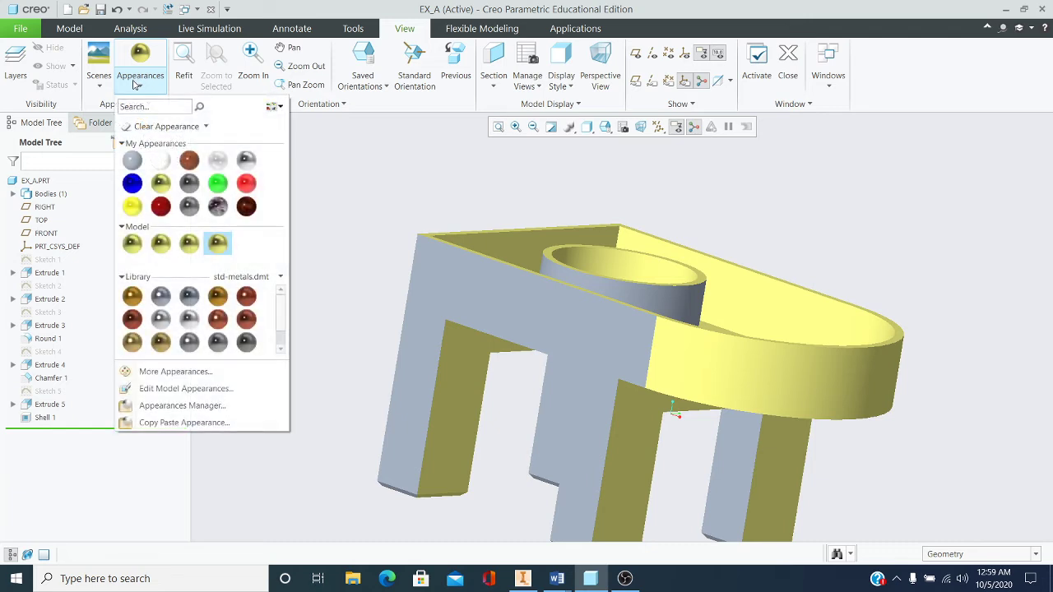
{"action": "left_click", "coordinate": [160, 183]}
{"action": "left_click", "coordinate": [432, 281]}
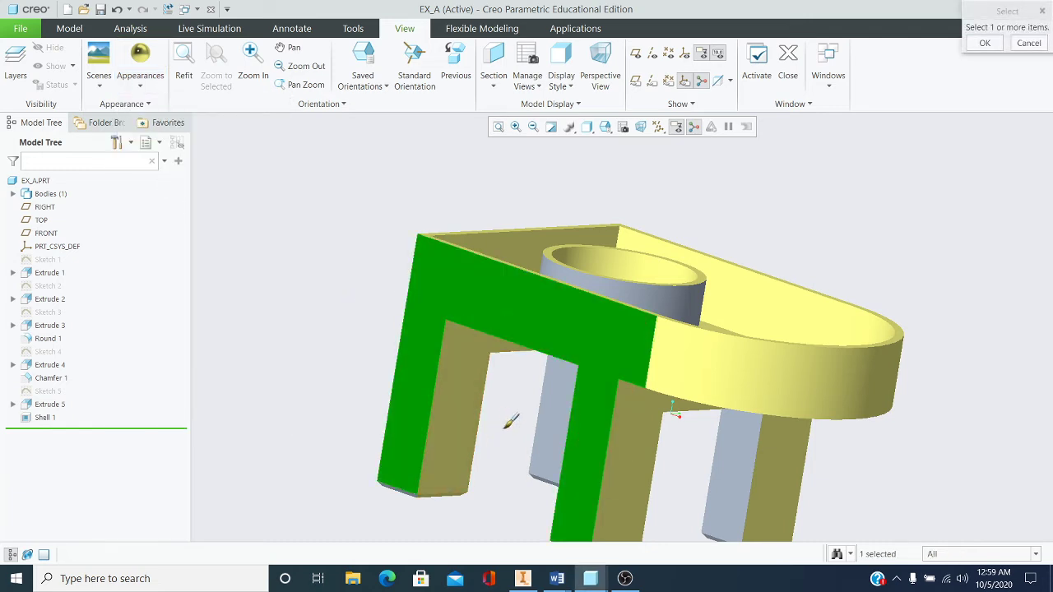
{"action": "left_click", "coordinate": [552, 413], "text": "ctrl"}
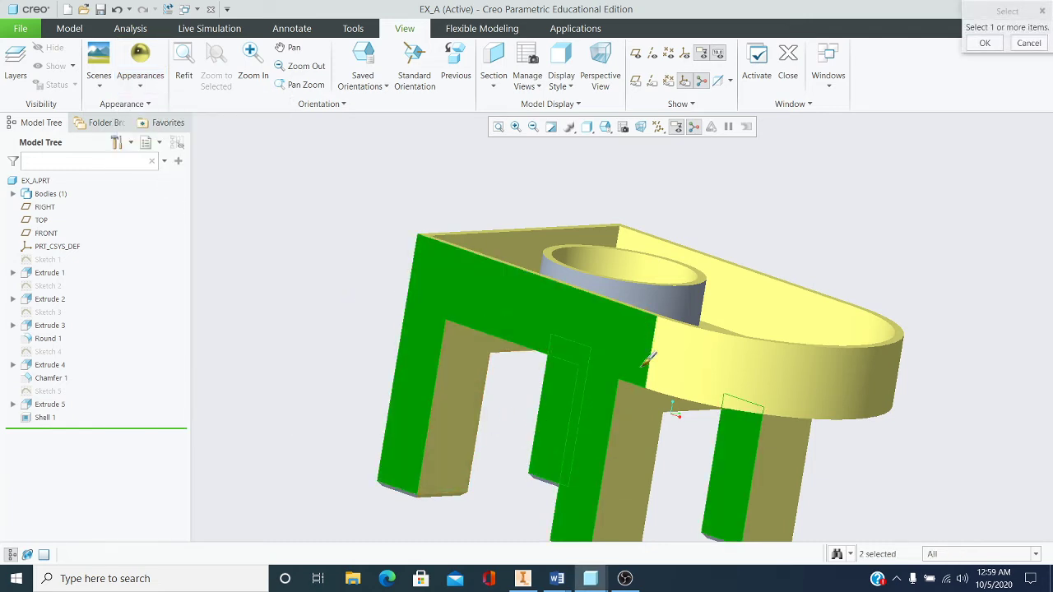
{"action": "left_click", "coordinate": [697, 286], "text": "ctrl"}
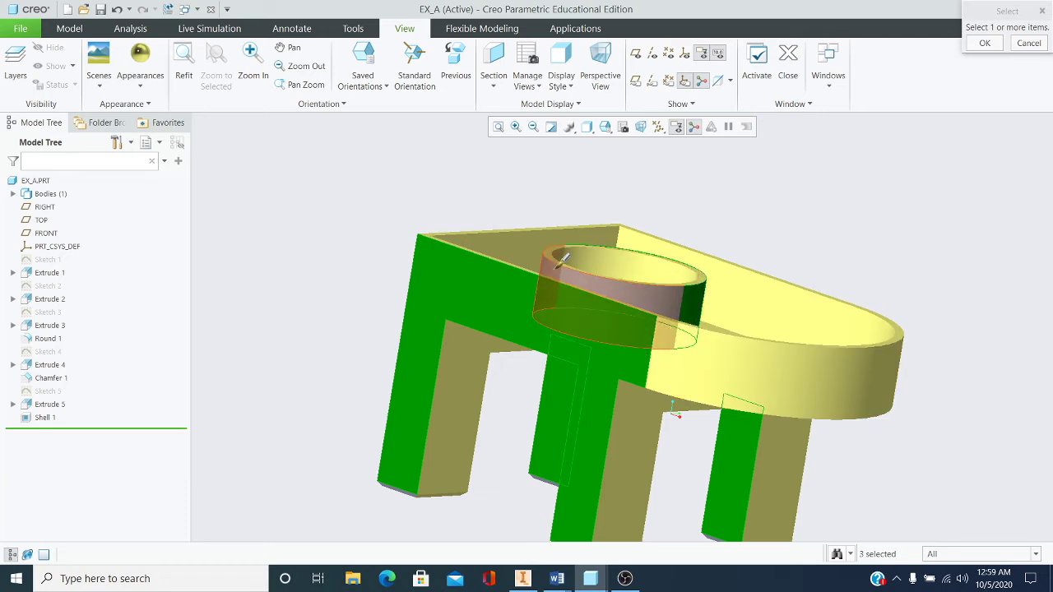
{"action": "left_click", "coordinate": [564, 262], "text": "ctrl"}
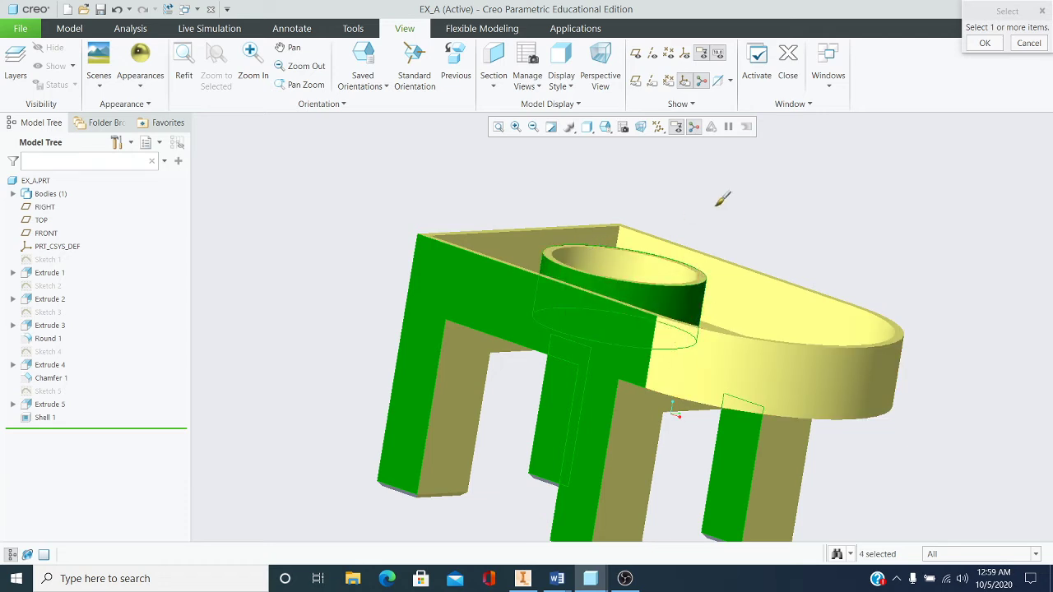
{"action": "left_click", "coordinate": [987, 47]}
- Apply the ptc-metallic-gold appearance to the cavity's remaining long inner side wall and the cross wall beside the rounded end
{"action": "middle_click_drag", "start_coordinate": [746, 301], "coordinate": [663, 356]}
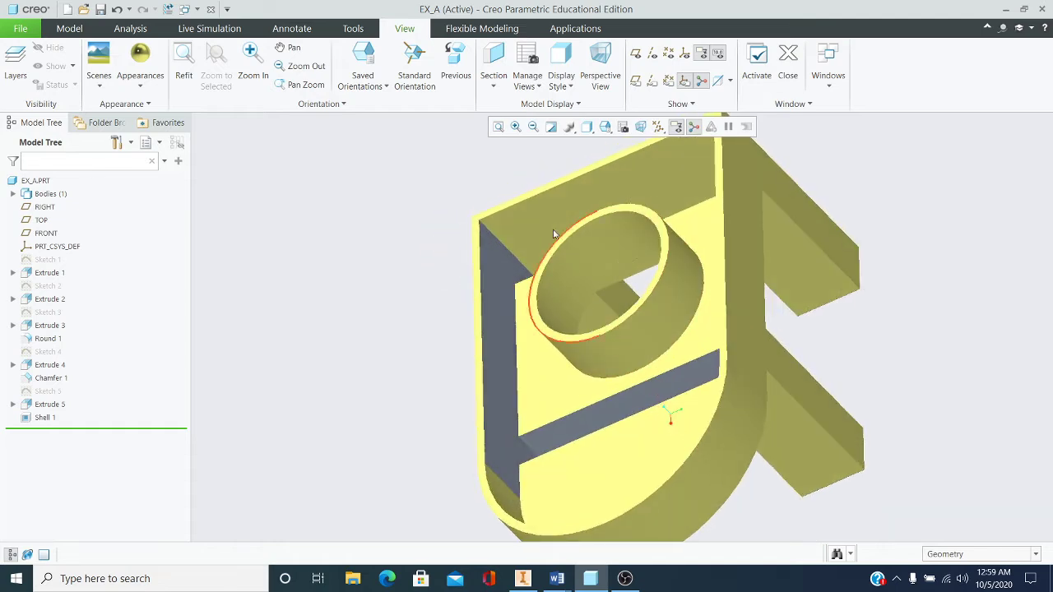
{"action": "left_click", "coordinate": [140, 72]}
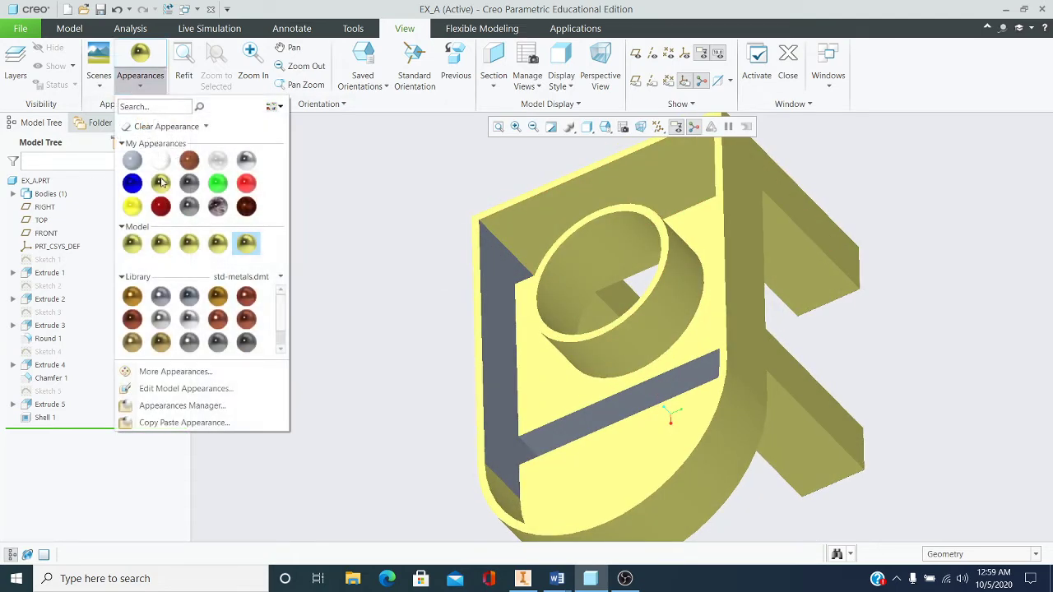
{"action": "left_click", "coordinate": [161, 182]}
{"action": "left_click", "coordinate": [509, 267]}
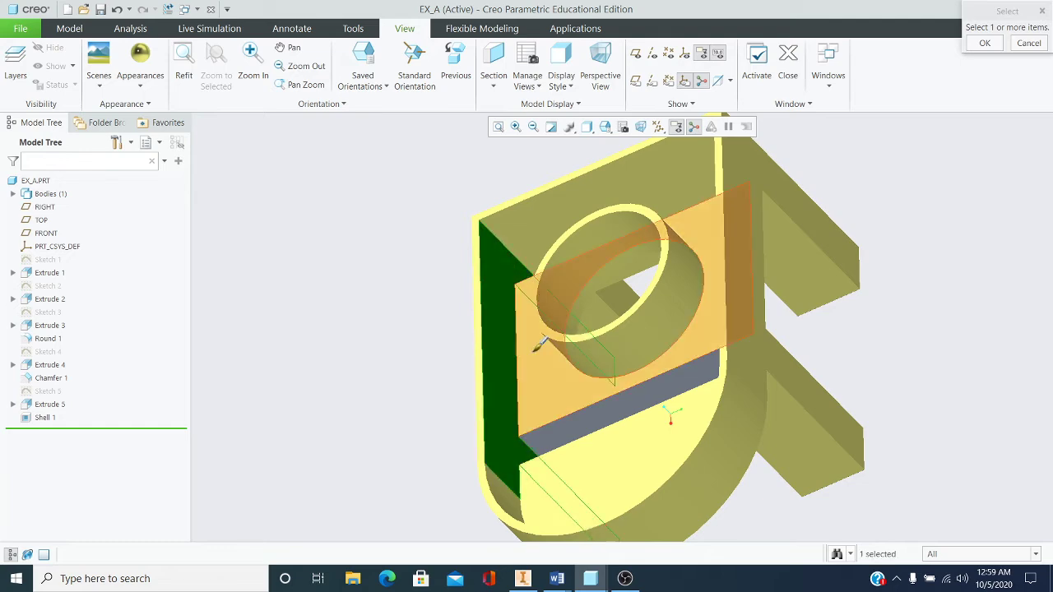
{"action": "left_click", "coordinate": [613, 411], "text": "ctrl"}
{"action": "left_click", "coordinate": [985, 44]}
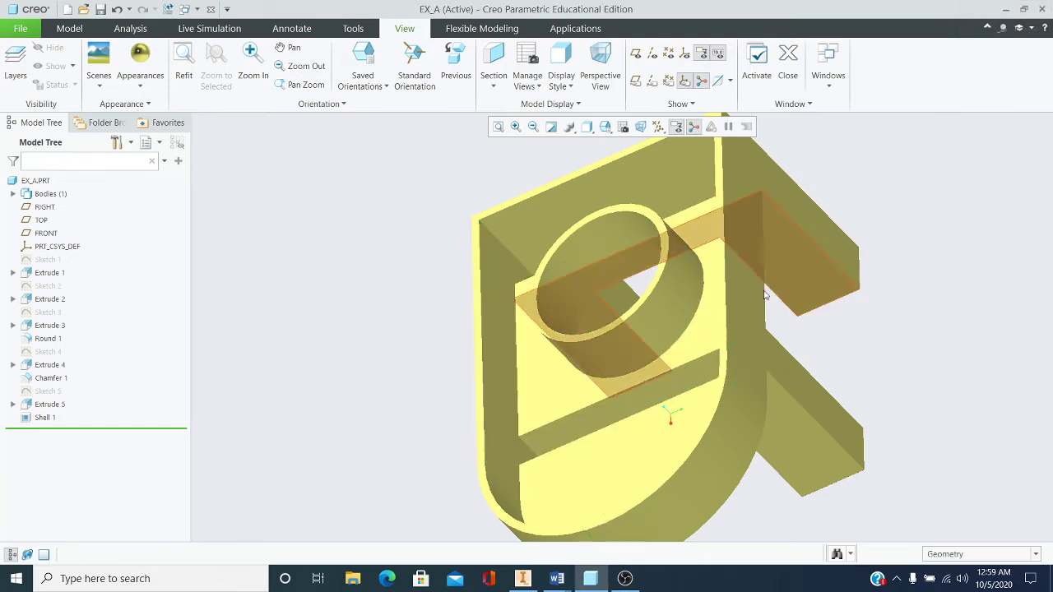
- Apply the ptc-metallic-gold appearance to the grey slot floors, the post-cavity ends and the adjoining cross-wall faces inside the shell
{"action": "mouse_move", "coordinate": [699, 362]}
{"action": "middle_mouse_down"}
{"action": "mouse_move", "coordinate": [722, 351]}
{"action": "mouse_move", "coordinate": [769, 357]}
{"action": "mouse_move", "coordinate": [775, 337]}
{"action": "mouse_move", "coordinate": [745, 371]}
{"action": "mouse_move", "coordinate": [729, 367]}
{"action": "middle_mouse_up"}
{"action": "left_click", "coordinate": [138, 87]}
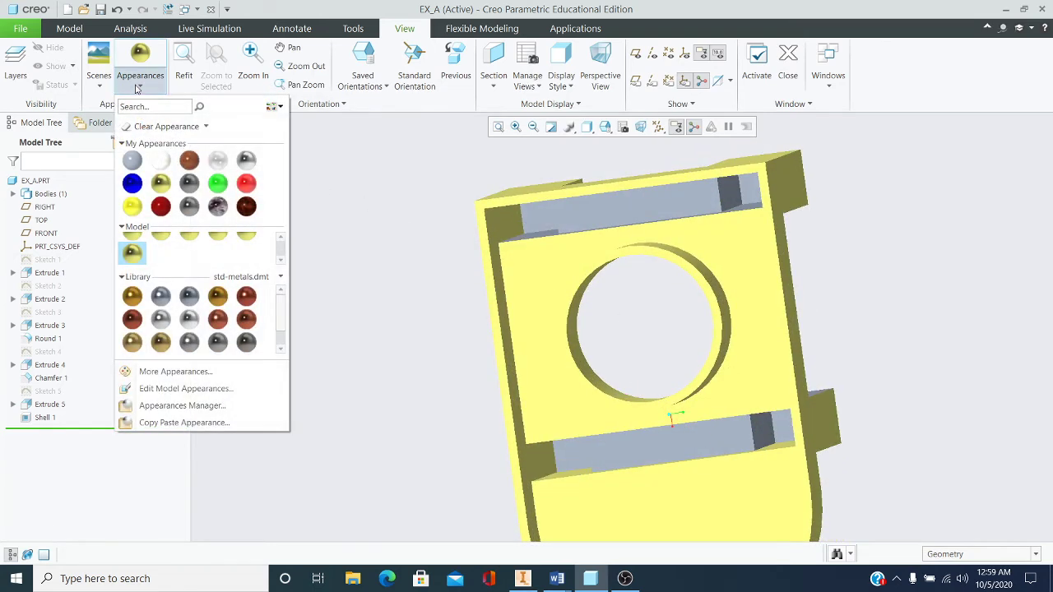
{"action": "left_click", "coordinate": [166, 189]}
{"action": "scroll", "coordinate": [547, 218], "scroll_direction": "down", "scroll_amount": 8}
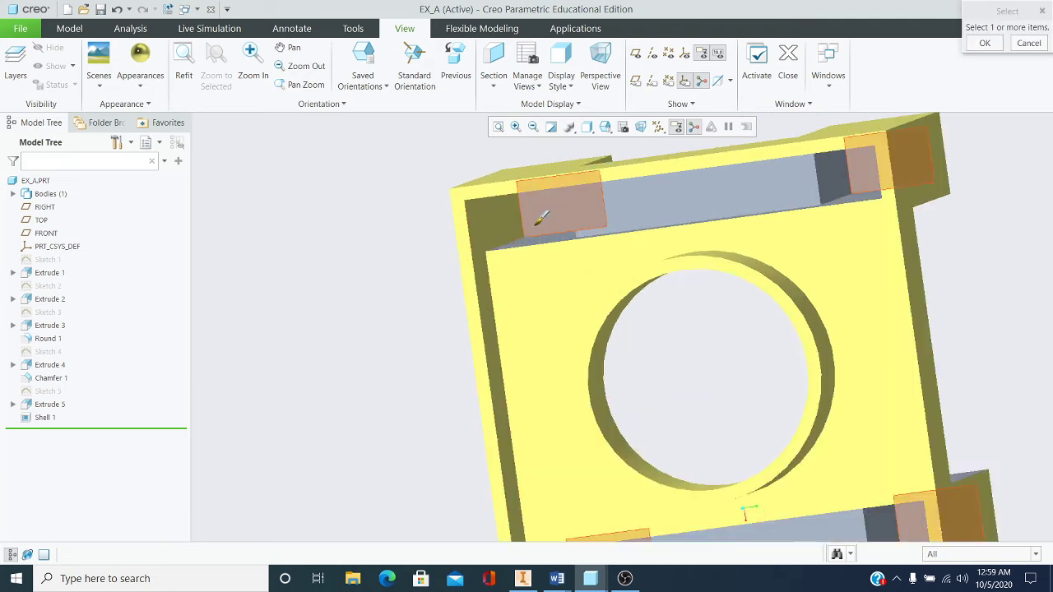
{"action": "left_click", "coordinate": [566, 265]}
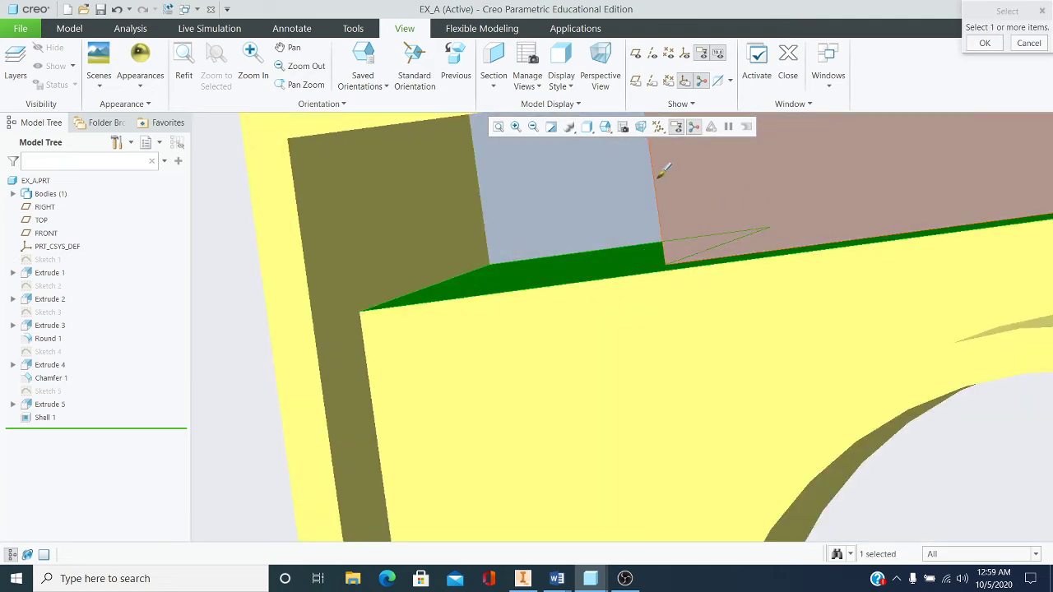
{"action": "scroll", "coordinate": [585, 176], "scroll_direction": "up", "scroll_amount": 6}
{"action": "left_click", "coordinate": [732, 185], "text": "ctrl"}
{"action": "scroll", "coordinate": [740, 197], "scroll_direction": "up", "scroll_amount": 3}
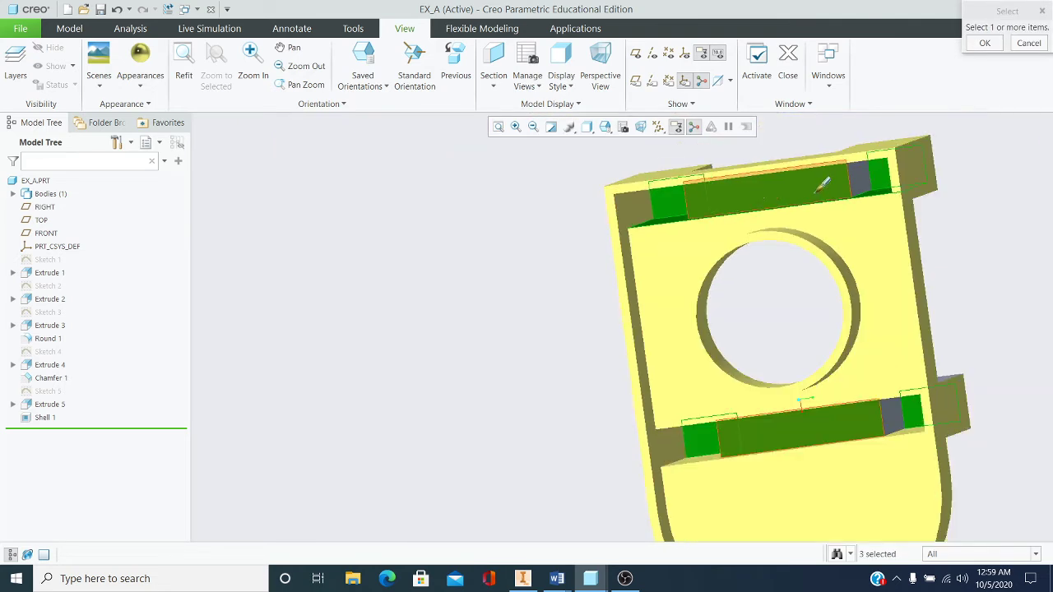
{"action": "scroll", "coordinate": [840, 416], "scroll_direction": "up", "scroll_amount": 2}
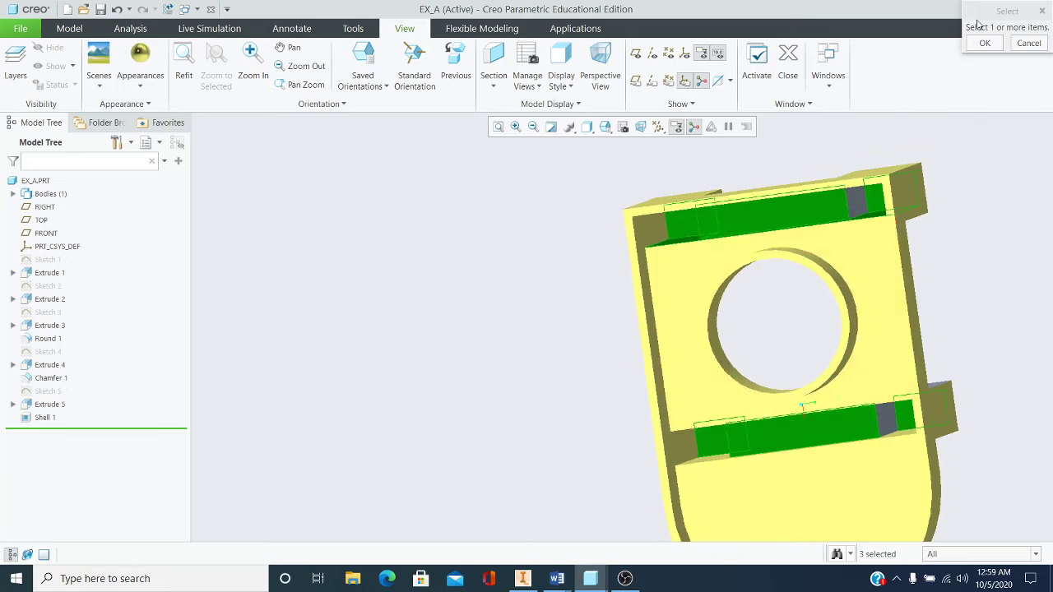
{"action": "left_click", "coordinate": [983, 46]}
- Apply the ptc-metallic-gold appearance to the small grey side faces inside the post cavities along one long wall
{"action": "middle_click_drag", "start_coordinate": [798, 389], "coordinate": [724, 177]}
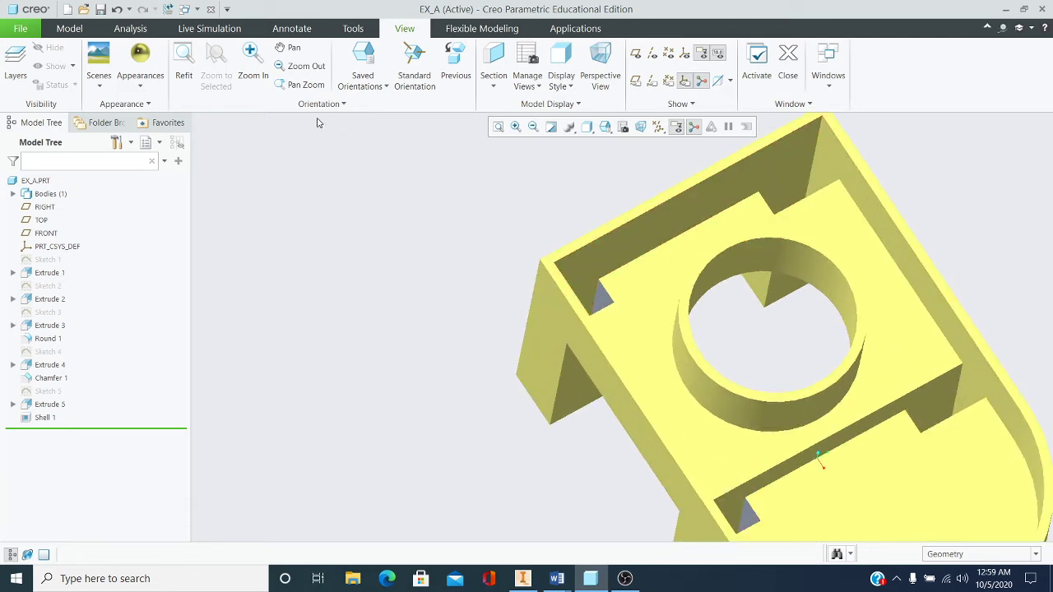
{"action": "left_click", "coordinate": [153, 89]}
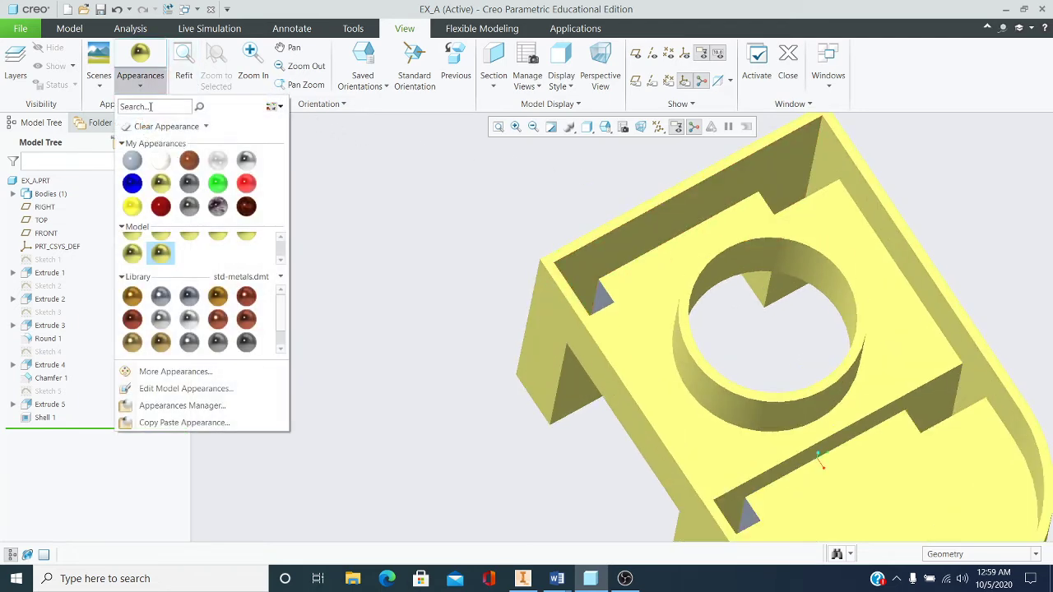
{"action": "left_click", "coordinate": [160, 183]}
{"action": "scroll", "coordinate": [689, 343], "scroll_direction": "up", "scroll_amount": 5}
{"action": "left_click", "coordinate": [753, 354]}
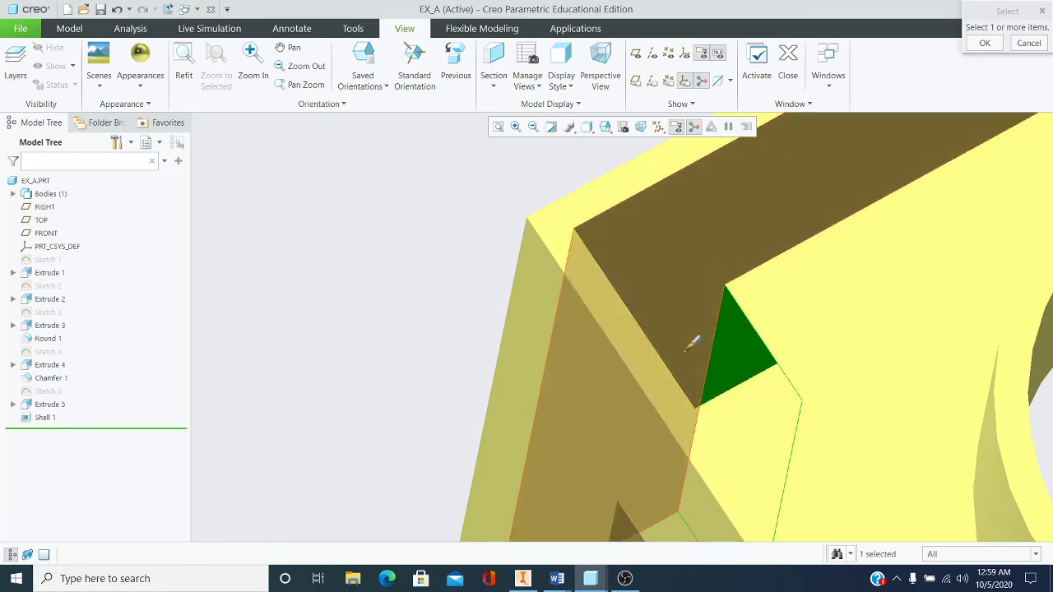
{"action": "scroll", "coordinate": [694, 343], "scroll_direction": "down", "scroll_amount": 5}
{"action": "scroll", "coordinate": [741, 432], "scroll_direction": "up", "scroll_amount": 4}
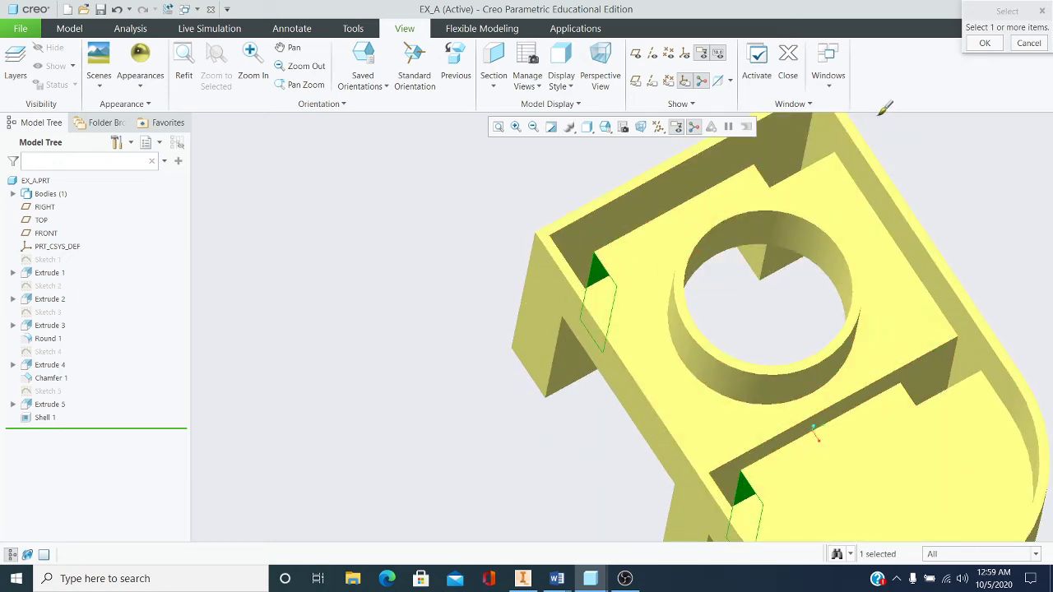
{"action": "left_click", "coordinate": [984, 44]}
- Apply the ptc-metallic-gold appearance to the matching grey side faces inside the post cavities along the opposite long wall
{"action": "middle_click_drag", "start_coordinate": [867, 321], "coordinate": [826, 361]}
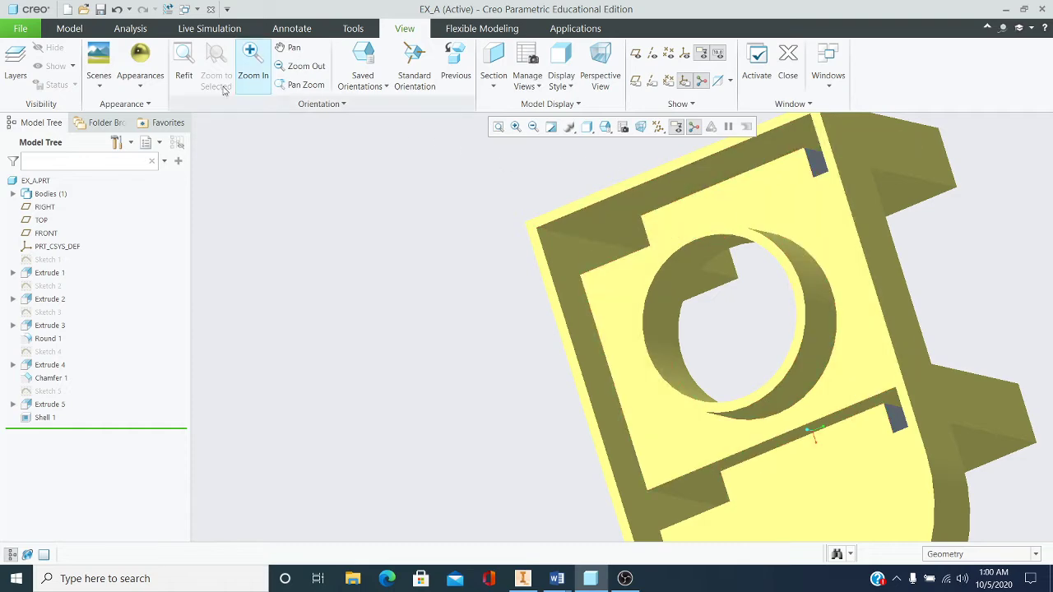
{"action": "left_click", "coordinate": [141, 82]}
{"action": "left_click", "coordinate": [161, 182]}
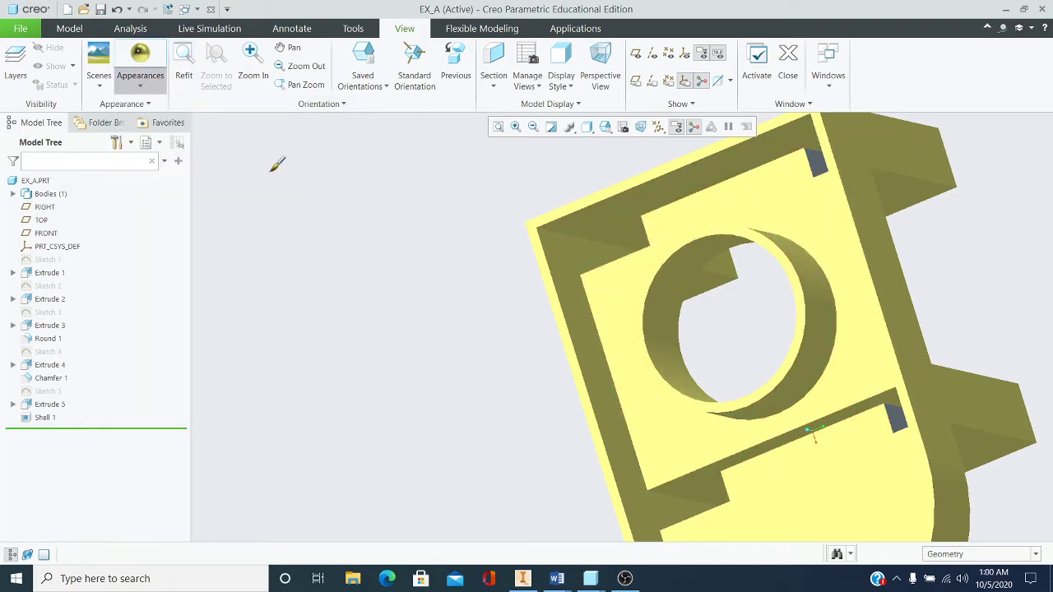
{"action": "left_click", "coordinate": [821, 157]}
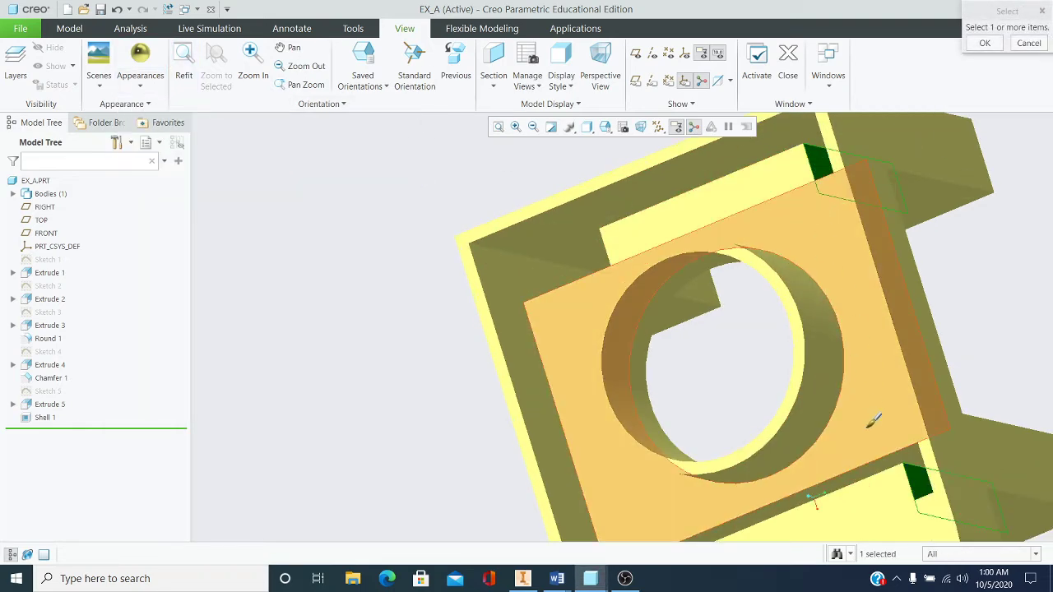
{"action": "left_click", "coordinate": [986, 42]}
- Apply the ptc-metallic-gold appearance to the grey U-shaped face of the posts nearest the rounded end and their adjoining grey chamfers
{"action": "middle_click_drag", "start_coordinate": [930, 148], "coordinate": [614, 261]}
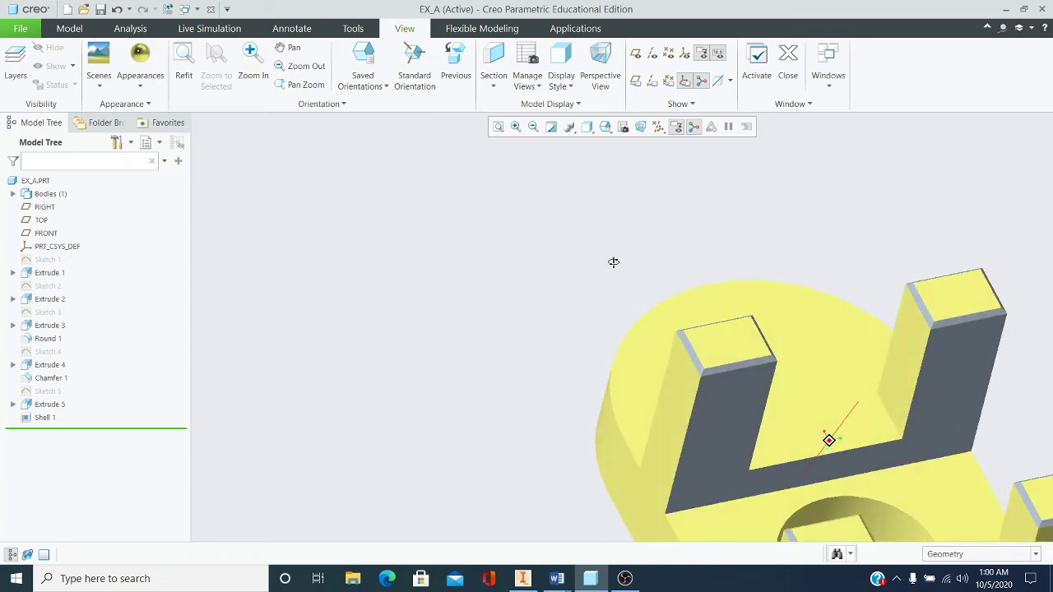
{"action": "scroll", "coordinate": [614, 261], "scroll_direction": "down", "scroll_amount": 5}
{"action": "middle_click_drag", "start_coordinate": [730, 336], "coordinate": [728, 283]}
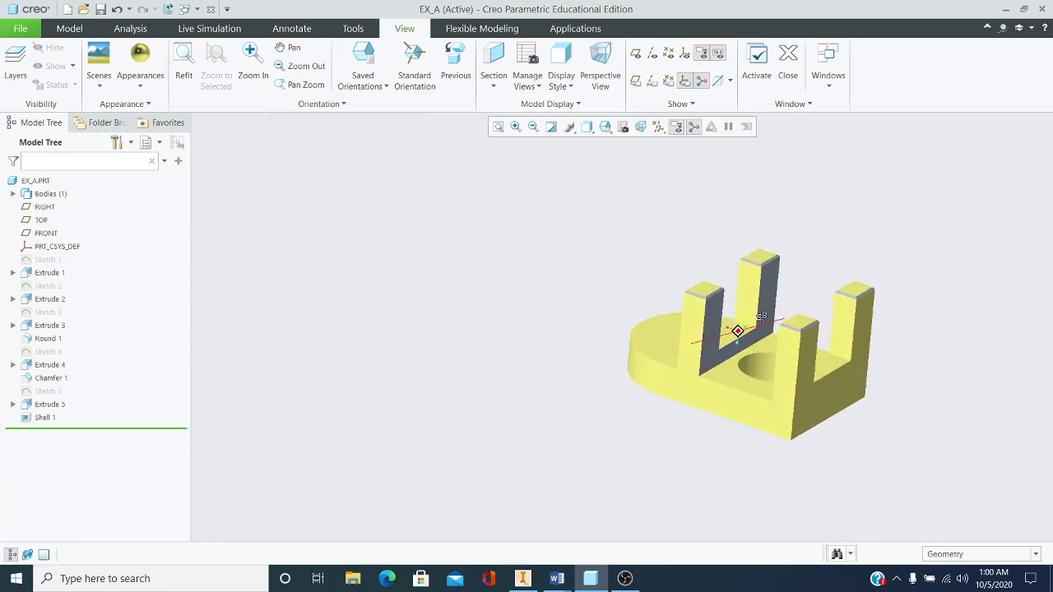
{"action": "scroll", "coordinate": [715, 245], "scroll_direction": "up", "scroll_amount": 2}
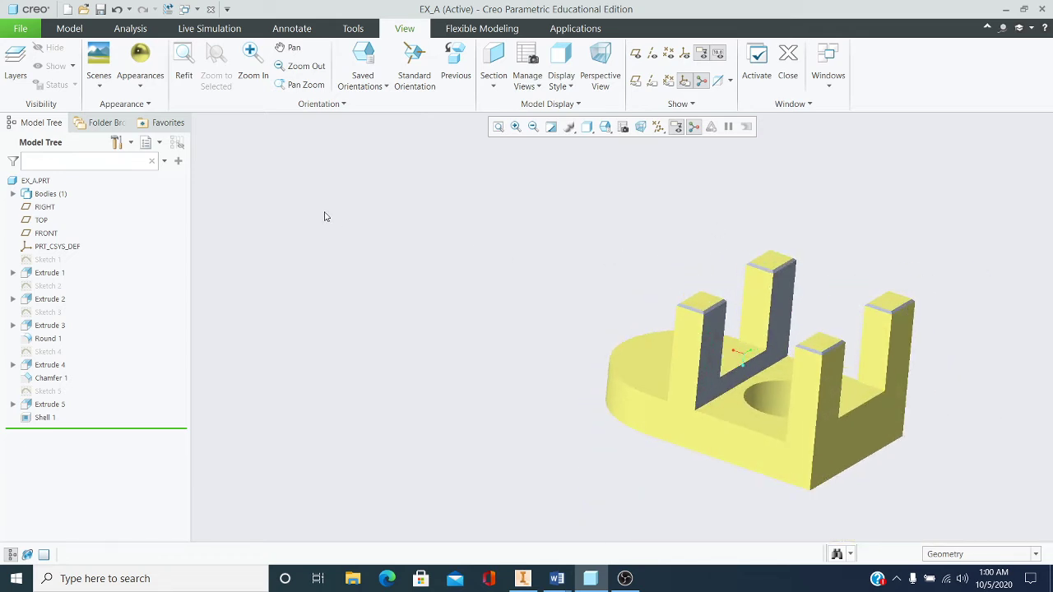
{"action": "left_click", "coordinate": [134, 83]}
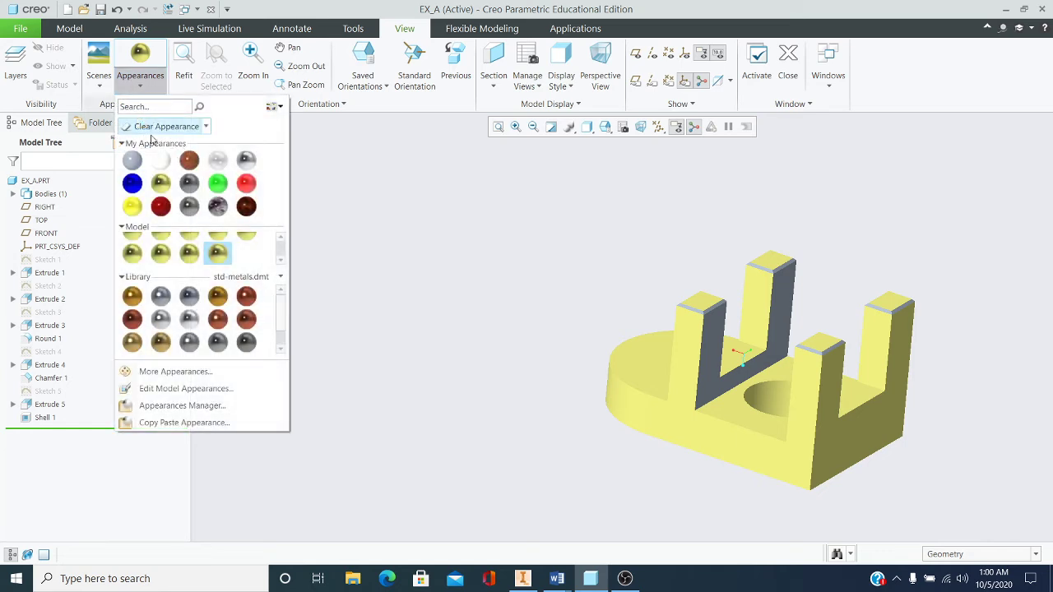
{"action": "left_click", "coordinate": [161, 183]}
{"action": "scroll", "coordinate": [779, 340], "scroll_direction": "up", "scroll_amount": 2}
{"action": "left_click", "coordinate": [794, 310]}
{"action": "scroll", "coordinate": [794, 311], "scroll_direction": "up", "scroll_amount": 3}
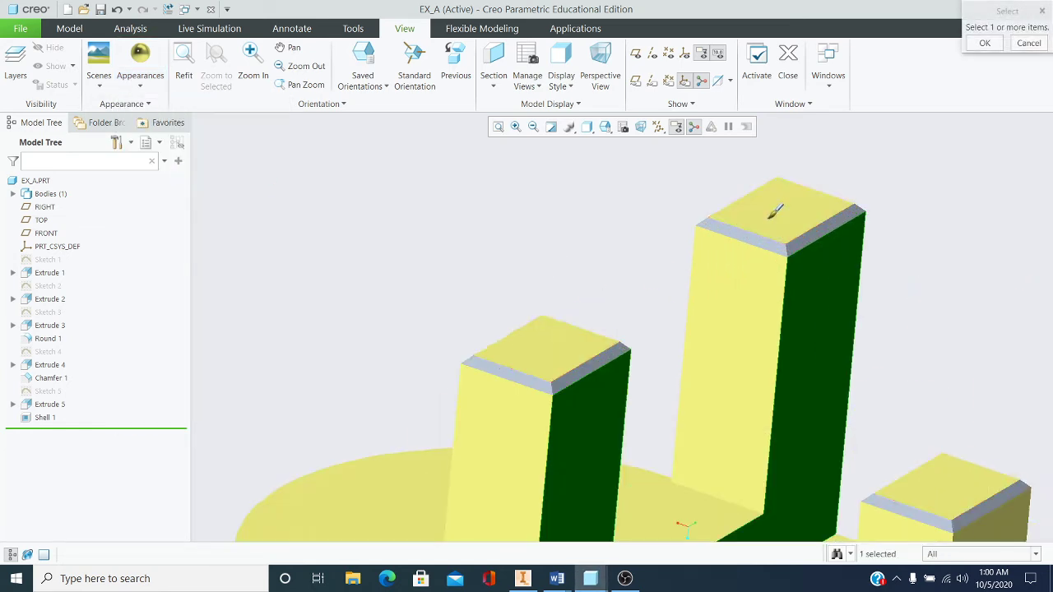
{"action": "left_click", "coordinate": [820, 229]}
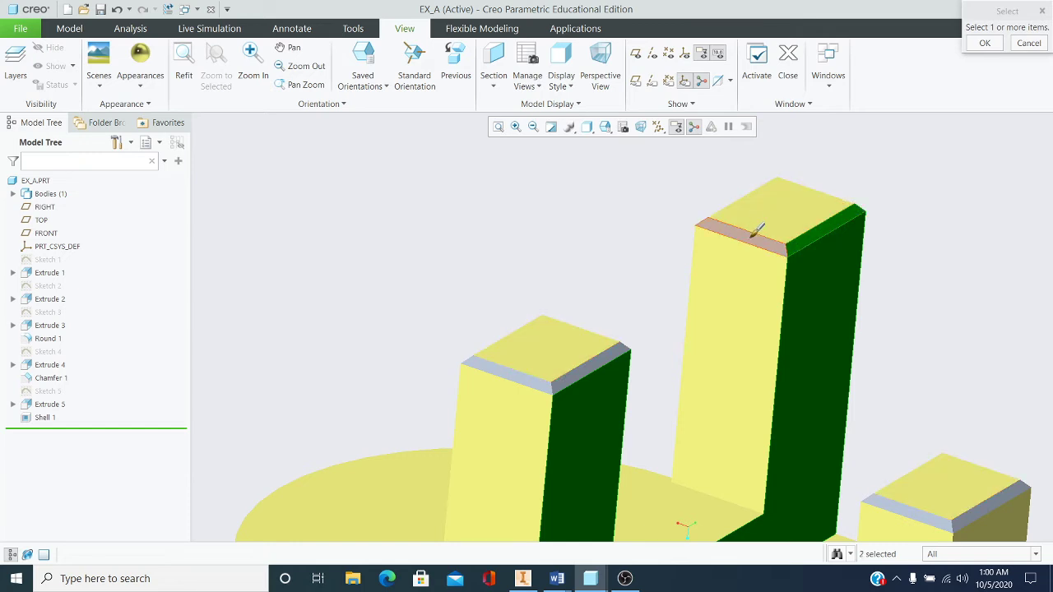
{"action": "left_click", "coordinate": [517, 364]}
{"action": "scroll", "coordinate": [856, 366], "scroll_direction": "down", "scroll_amount": 3}
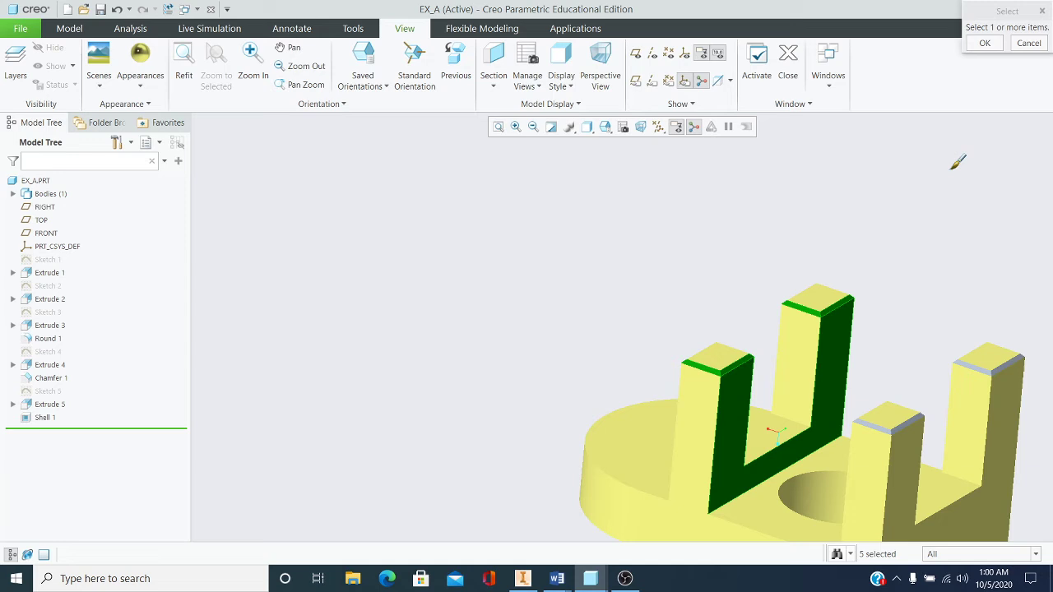
{"action": "left_click", "coordinate": [984, 45]}
- Apply the ptc-metallic-gold appearance to the visible grey chamfers on the two posts at the square end
{"action": "middle_click_drag", "start_coordinate": [904, 294], "coordinate": [830, 282]}
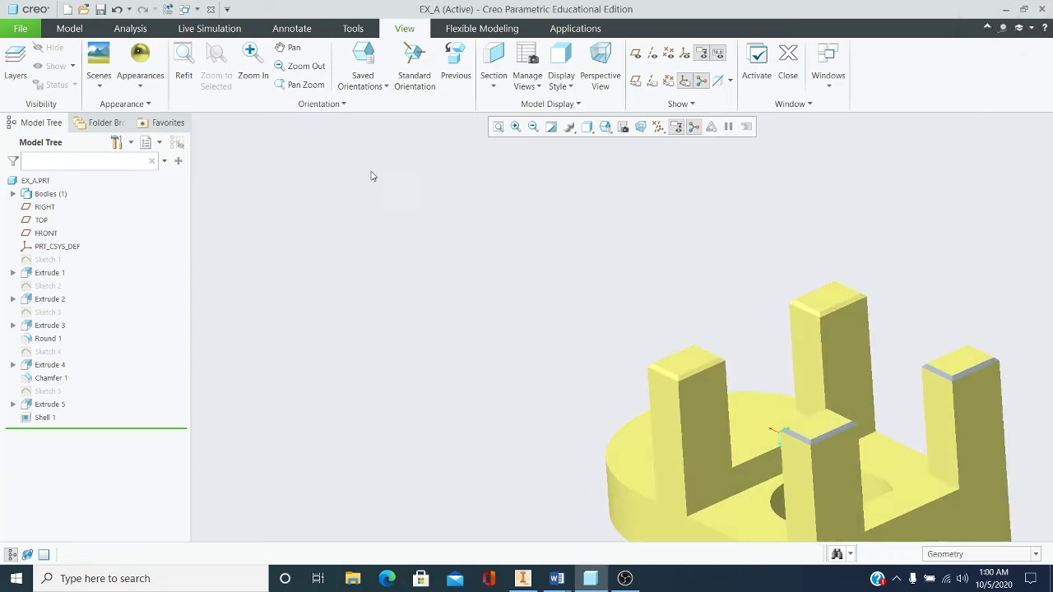
{"action": "left_click", "coordinate": [141, 74]}
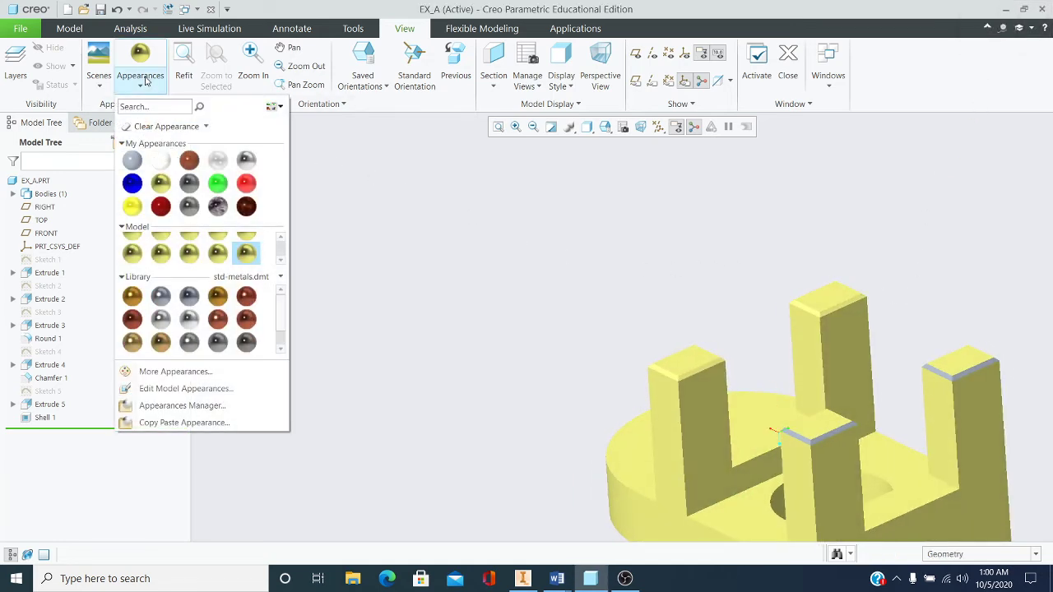
{"action": "left_click", "coordinate": [158, 180]}
{"action": "scroll", "coordinate": [947, 382], "scroll_direction": "down", "scroll_amount": 2}
{"action": "left_click", "coordinate": [999, 351]}
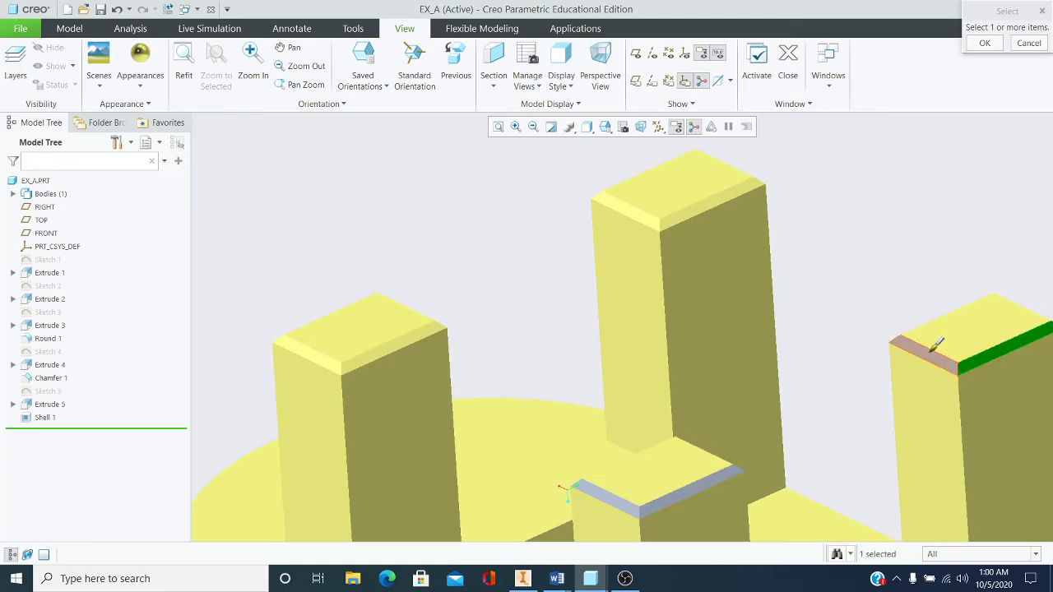
{"action": "scroll", "coordinate": [928, 341], "scroll_direction": "up", "scroll_amount": 3}
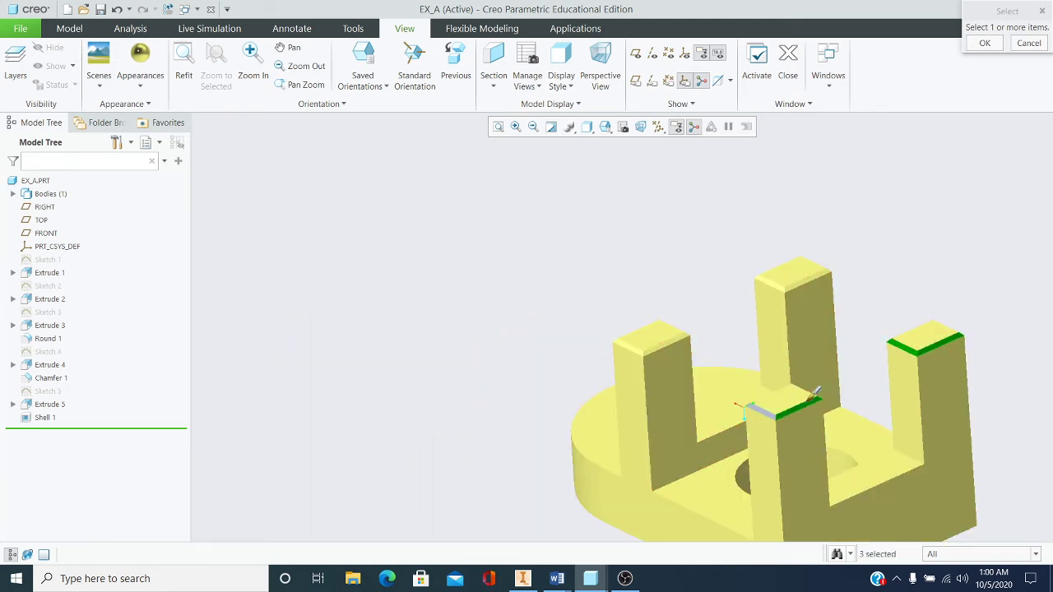
{"action": "left_click", "coordinate": [981, 43]}
- Apply the ptc-metallic-gold appearance to the grey chamfers on the posts' opposite sides, except one long chamfer near the rounded end
{"action": "middle_click_drag", "start_coordinate": [900, 238], "coordinate": [745, 185]}
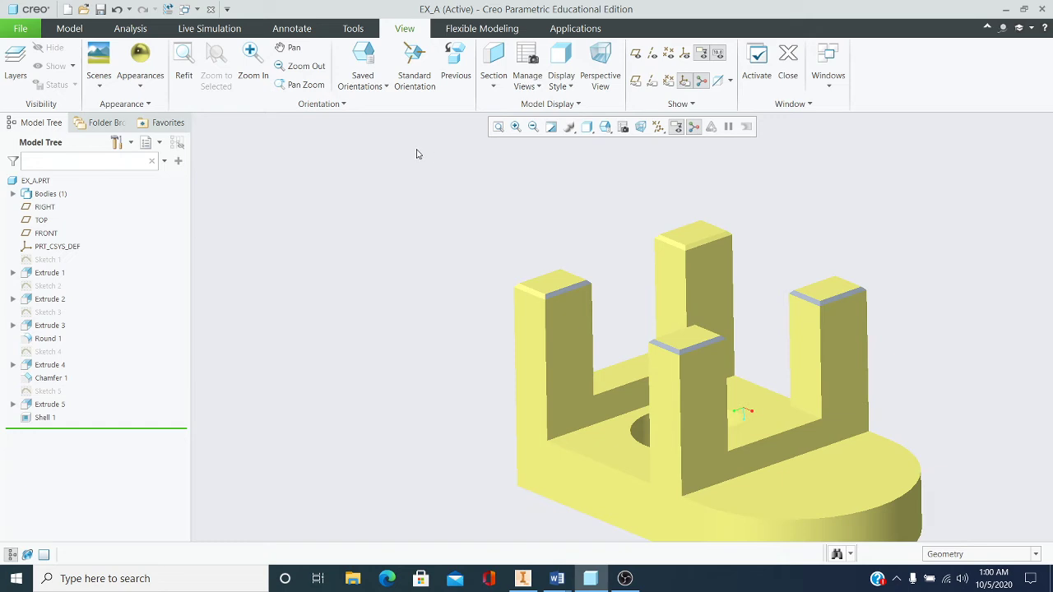
{"action": "left_click", "coordinate": [140, 83]}
{"action": "left_click", "coordinate": [162, 184]}
{"action": "scroll", "coordinate": [716, 353], "scroll_direction": "up", "scroll_amount": 5}
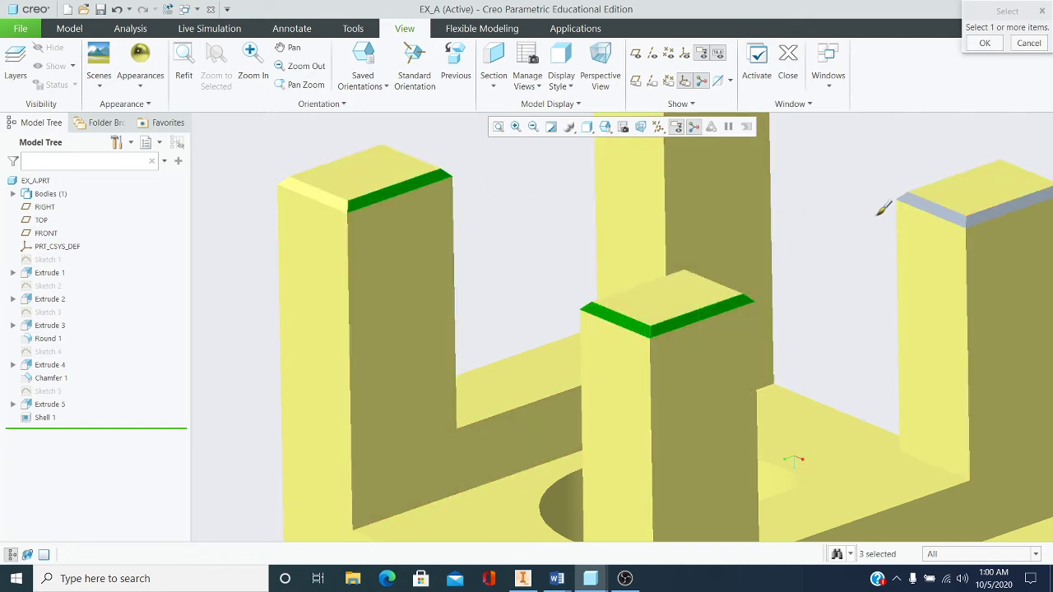
{"action": "left_click", "coordinate": [985, 42]}
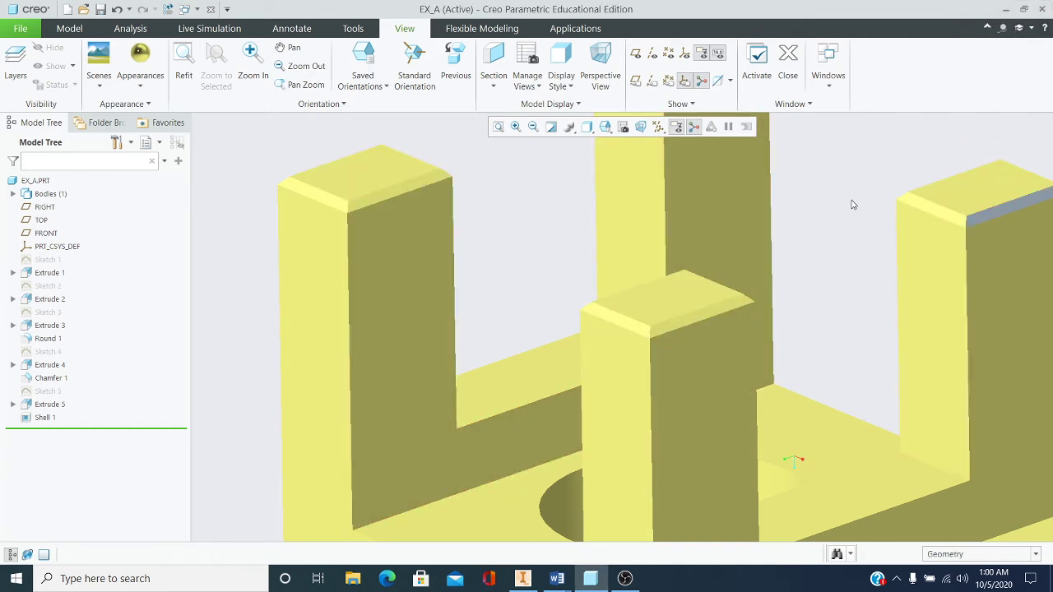
- Apply the ptc-metallic-gold appearance to the last grey post chamfer, on the side facing the rounded end
{"action": "scroll", "coordinate": [851, 197], "scroll_direction": "down", "scroll_amount": 2}
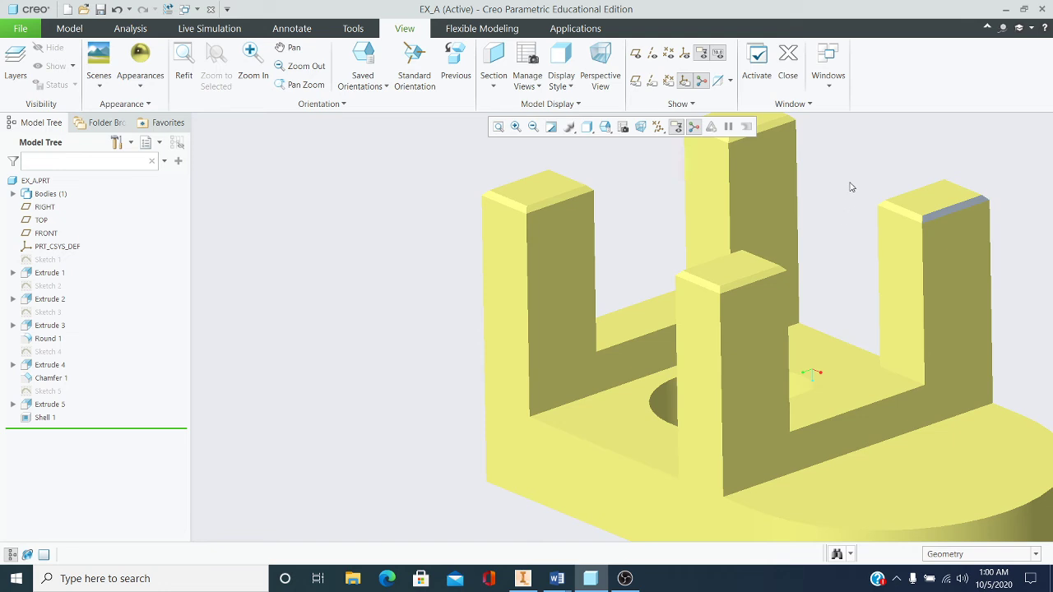
{"action": "left_click", "coordinate": [140, 70]}
{"action": "left_click", "coordinate": [169, 185]}
{"action": "scroll", "coordinate": [936, 203], "scroll_direction": "up", "scroll_amount": 2}
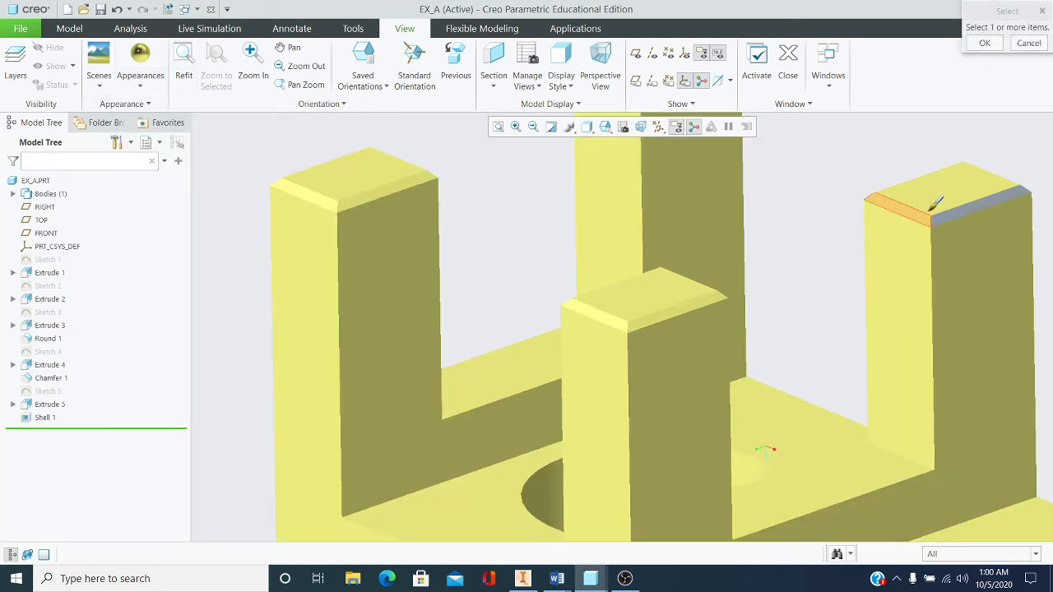
{"action": "left_click", "coordinate": [987, 45]}
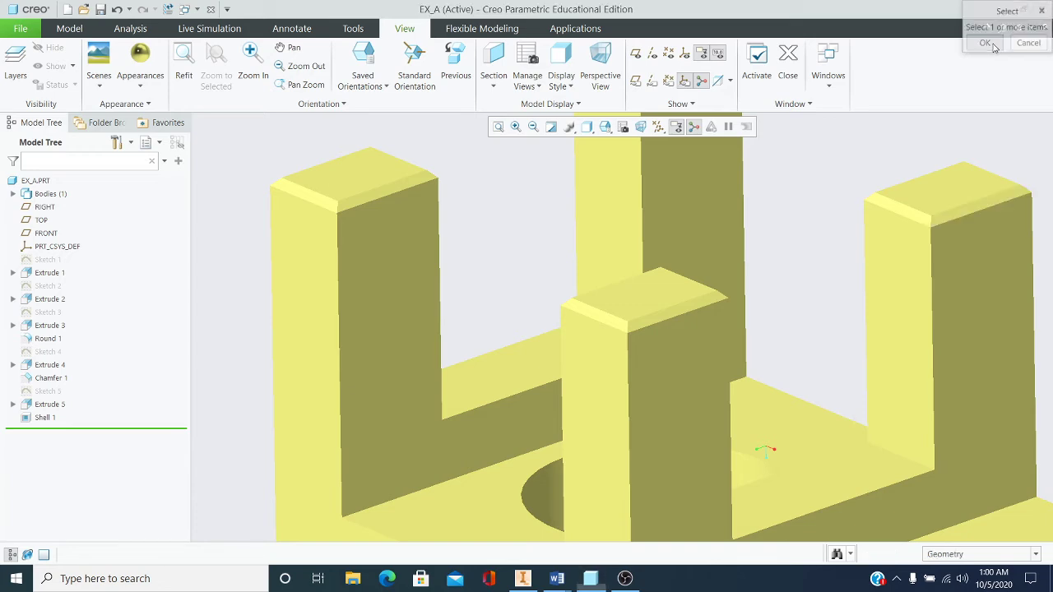
- Inspect the gold part from above and below, and reset it to the standard orientation
{"action": "scroll", "coordinate": [867, 219], "scroll_direction": "down", "scroll_amount": 2}
{"action": "middle_click_drag", "start_coordinate": [867, 219], "coordinate": [887, 319]}
{"action": "scroll", "coordinate": [821, 304], "scroll_direction": "down", "scroll_amount": 3}
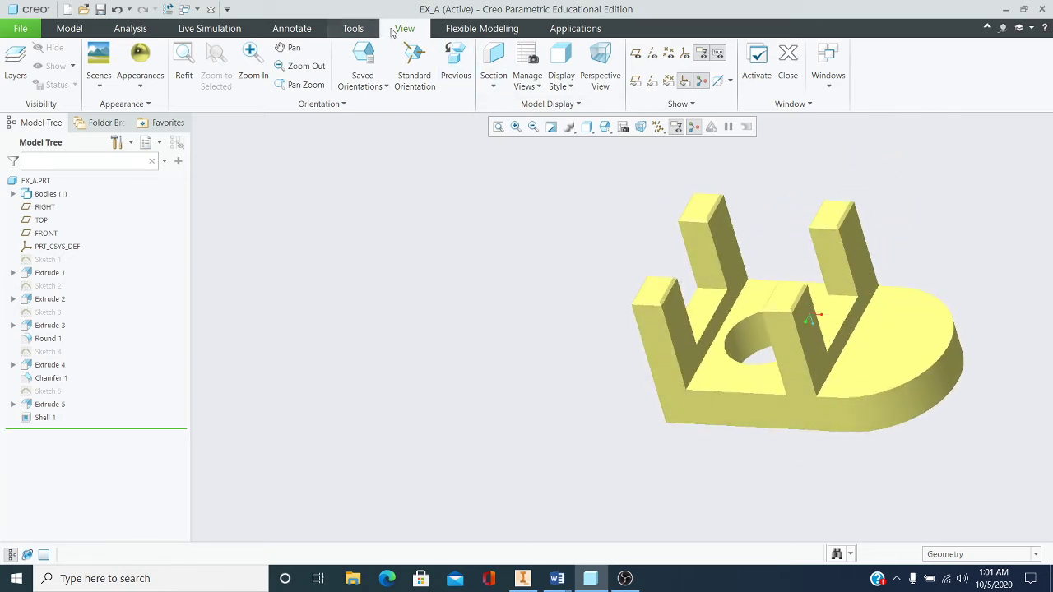
{"action": "left_click", "coordinate": [414, 82]}
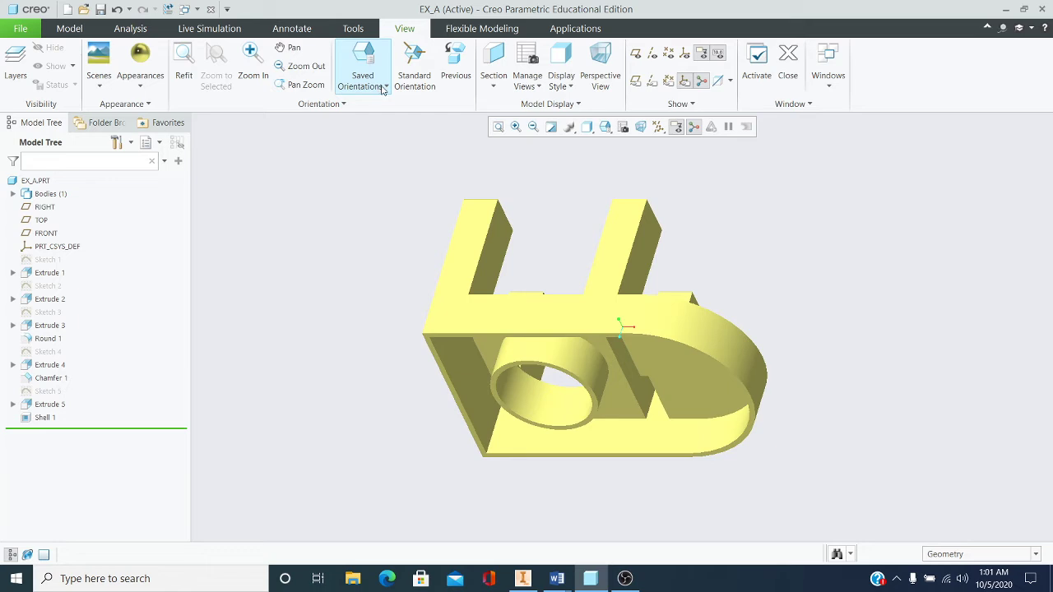
- Review the part in the saved BACK, BOTTOM and FRONT orientations
{"action": "left_click", "coordinate": [383, 87]}
{"action": "left_click", "coordinate": [360, 125]}
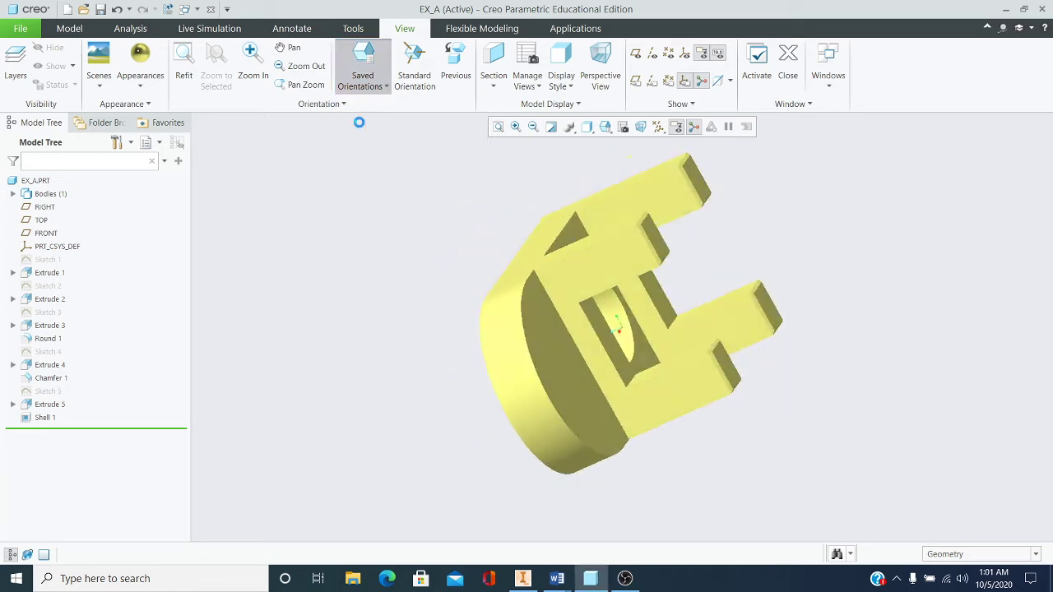
{"action": "left_click", "coordinate": [384, 86]}
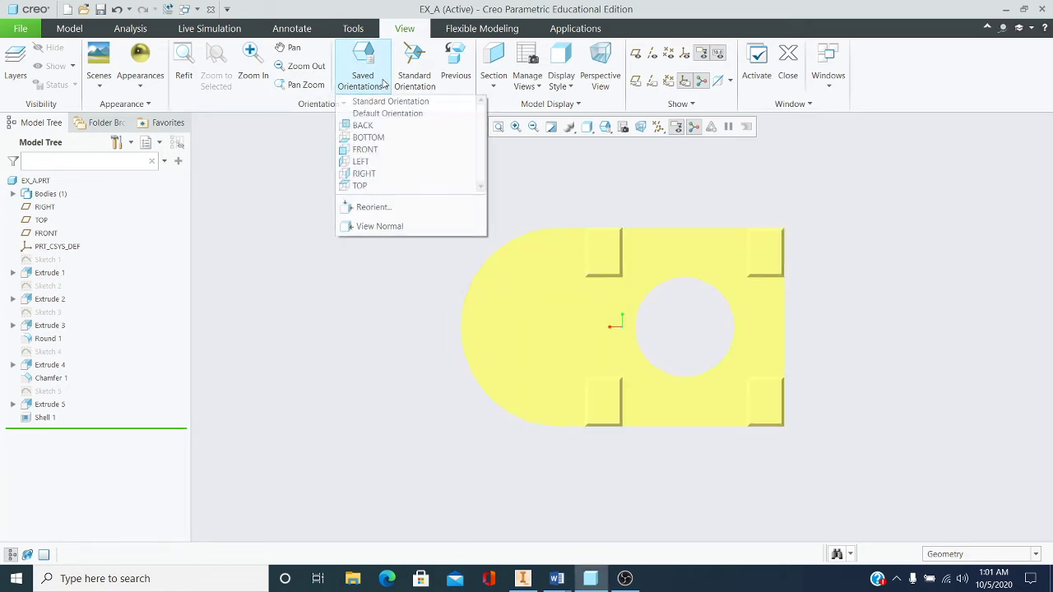
{"action": "left_click", "coordinate": [370, 135]}
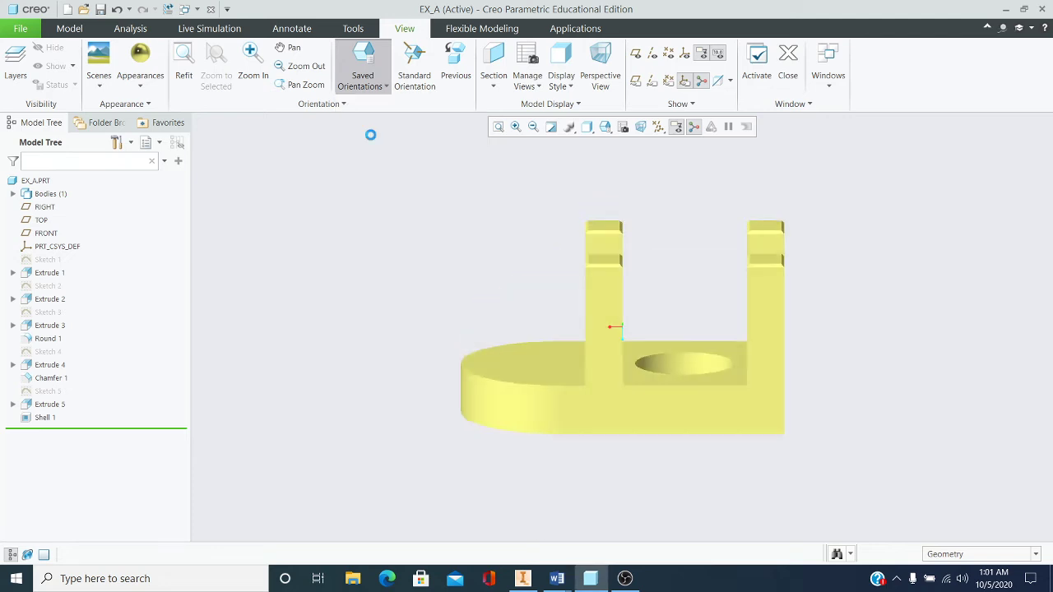
{"action": "left_click", "coordinate": [386, 86]}
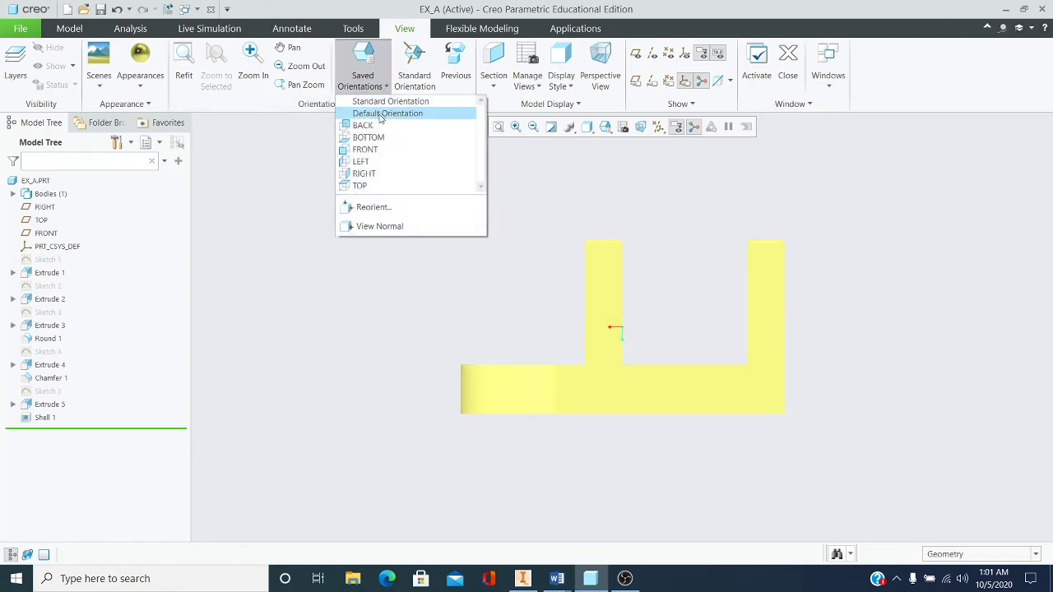
{"action": "left_click", "coordinate": [366, 149]}
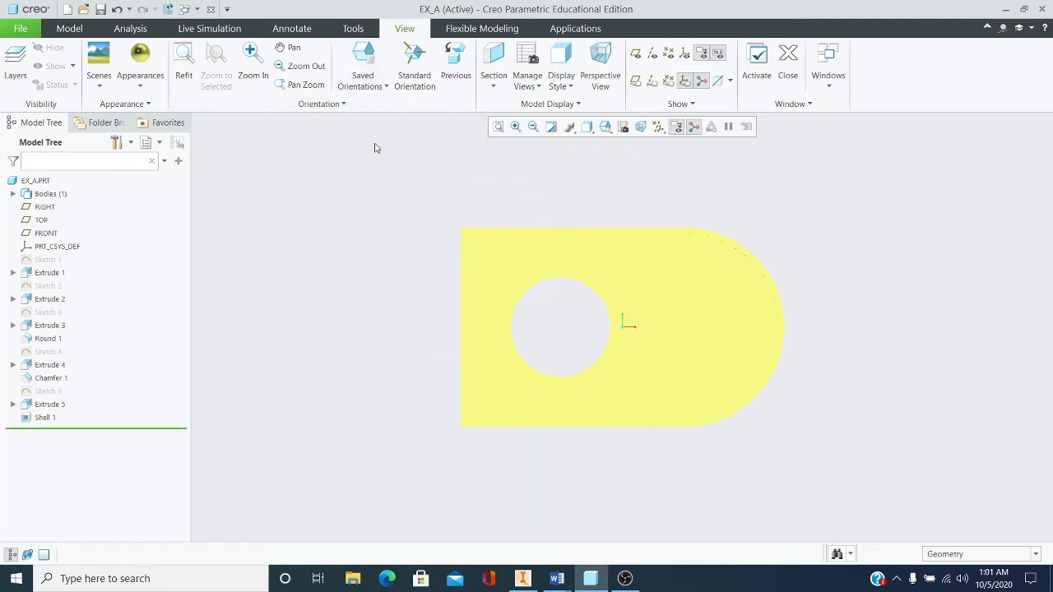
- Review the part in the saved LEFT, RIGHT and TOP orientations, and return to the standard orientation
{"action": "left_click", "coordinate": [385, 88]}
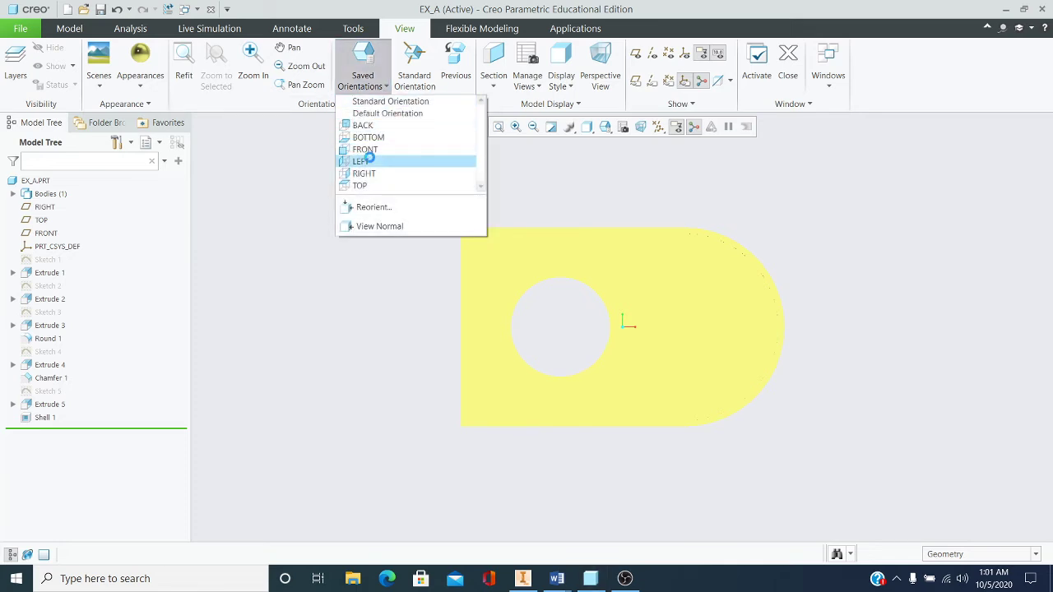
{"action": "left_click", "coordinate": [364, 161]}
{"action": "left_click", "coordinate": [386, 87]}
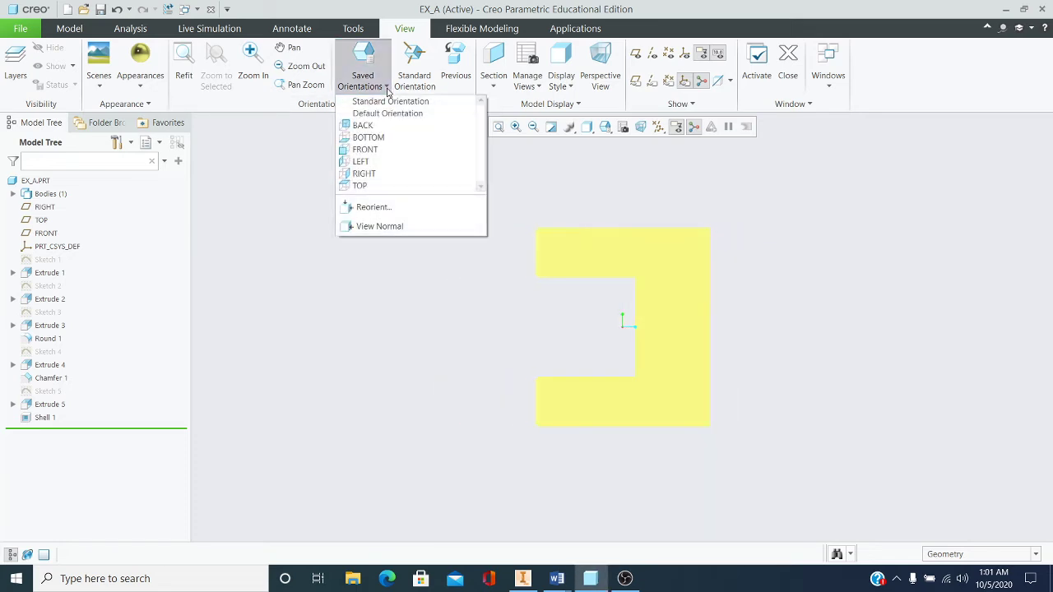
{"action": "left_click", "coordinate": [368, 172]}
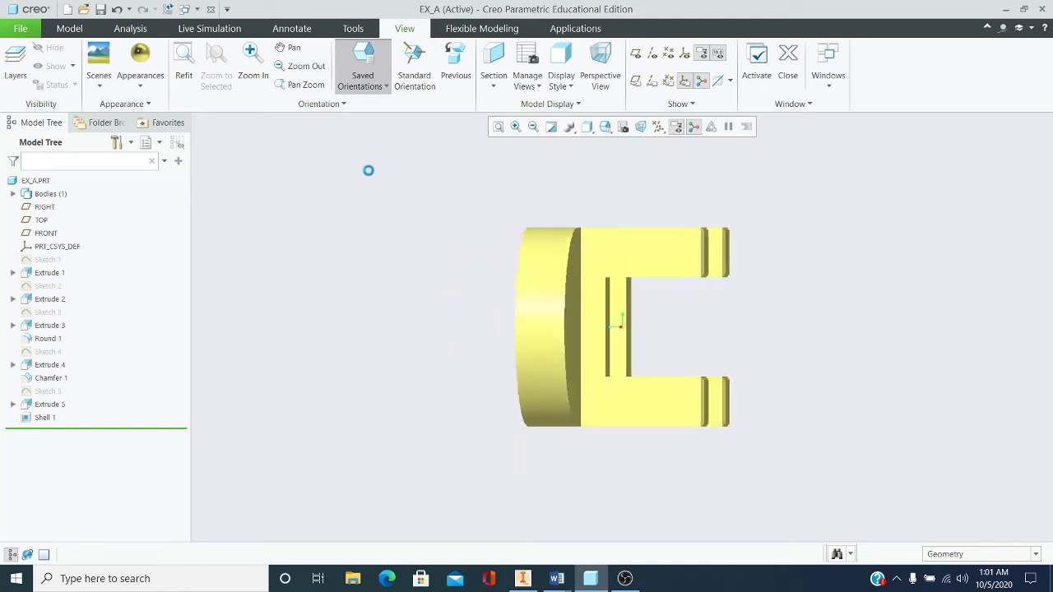
{"action": "left_click", "coordinate": [385, 87]}
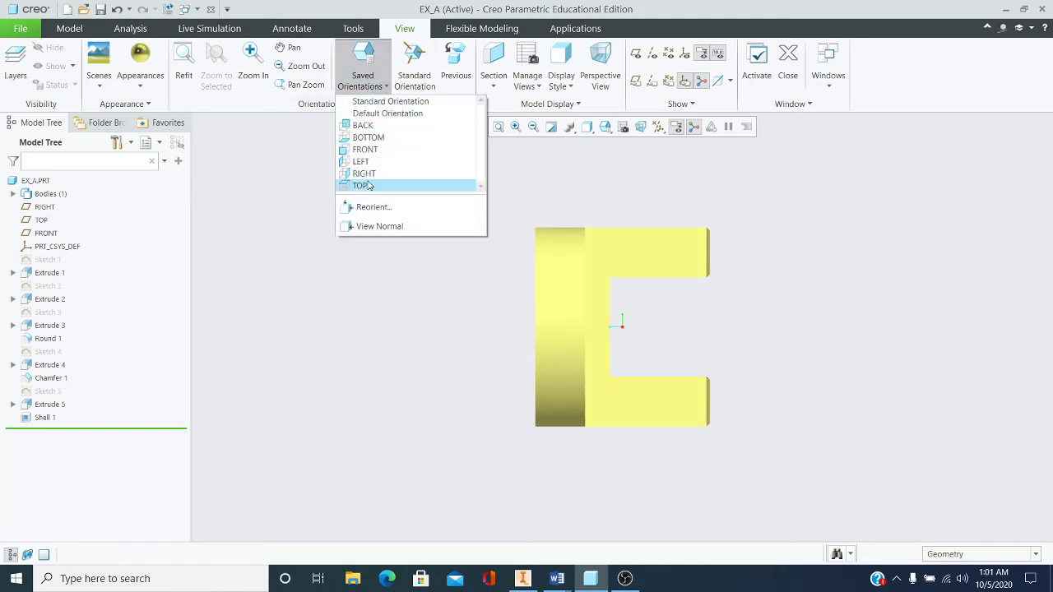
{"action": "left_click", "coordinate": [363, 185]}
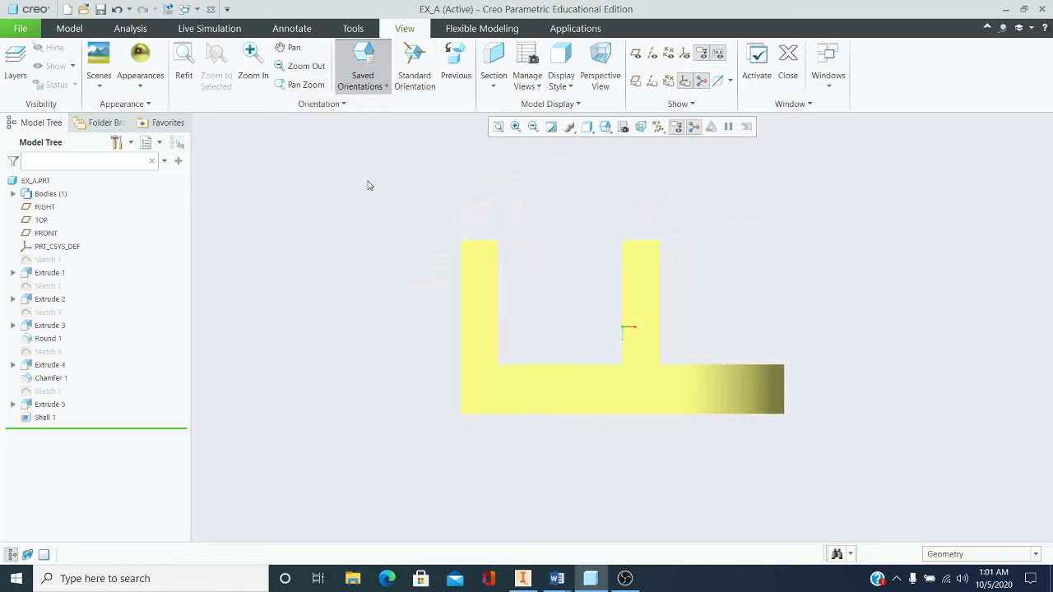
{"action": "key", "text": "ctrl+d"}
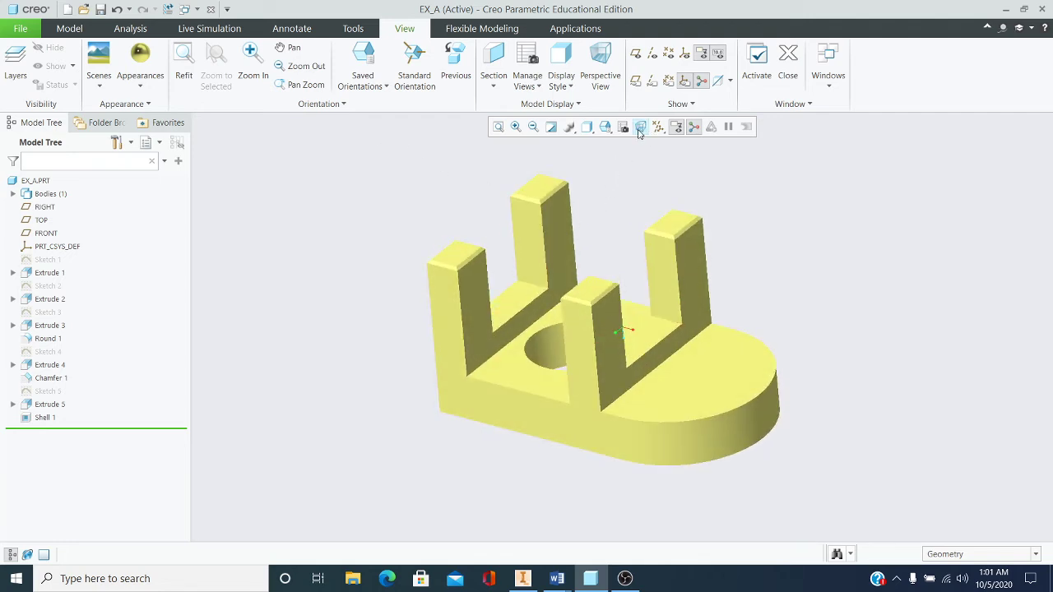
- Turn on the perspective view and show the part in the Shading With Reflections display style
{"action": "left_click", "coordinate": [601, 81]}
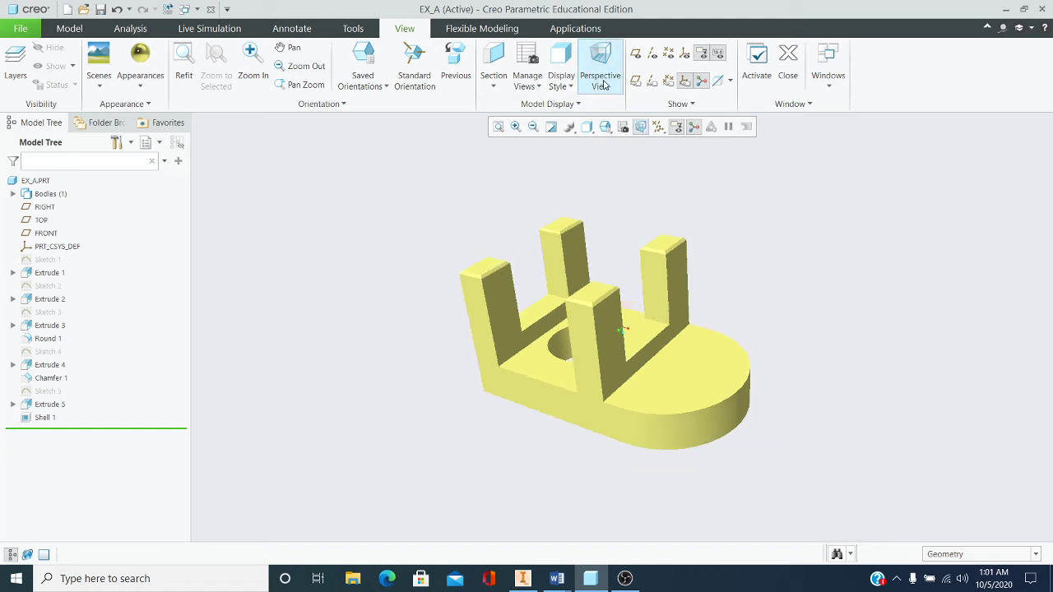
{"action": "mouse_move", "coordinate": [589, 185]}
{"action": "middle_mouse_down"}
{"action": "mouse_move", "coordinate": [595, 209]}
{"action": "mouse_move", "coordinate": [595, 195]}
{"action": "mouse_move", "coordinate": [611, 193]}
{"action": "mouse_move", "coordinate": [602, 186]}
{"action": "middle_mouse_up"}
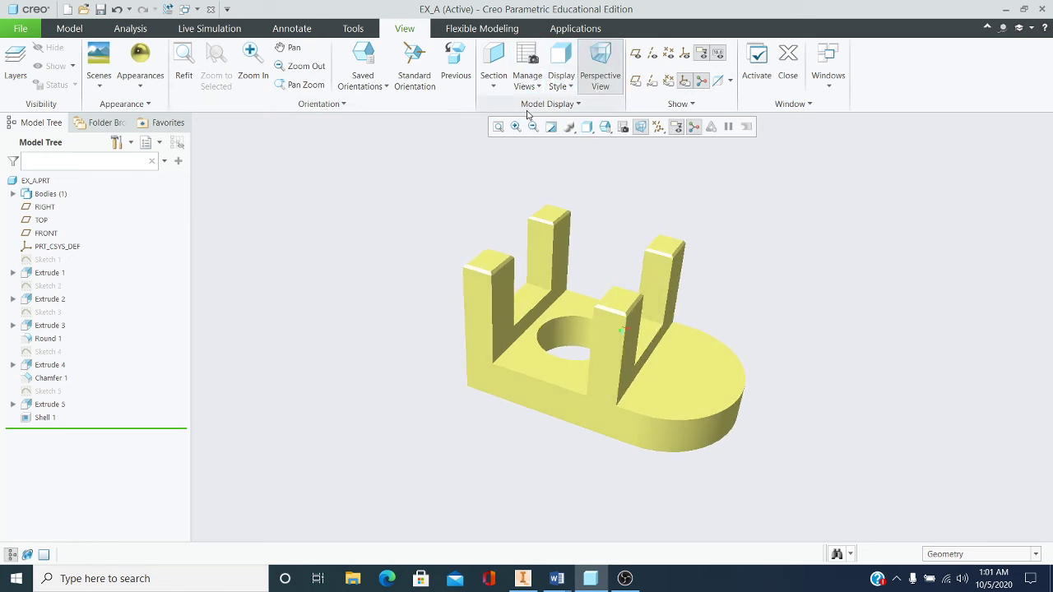
{"action": "left_click", "coordinate": [571, 87]}
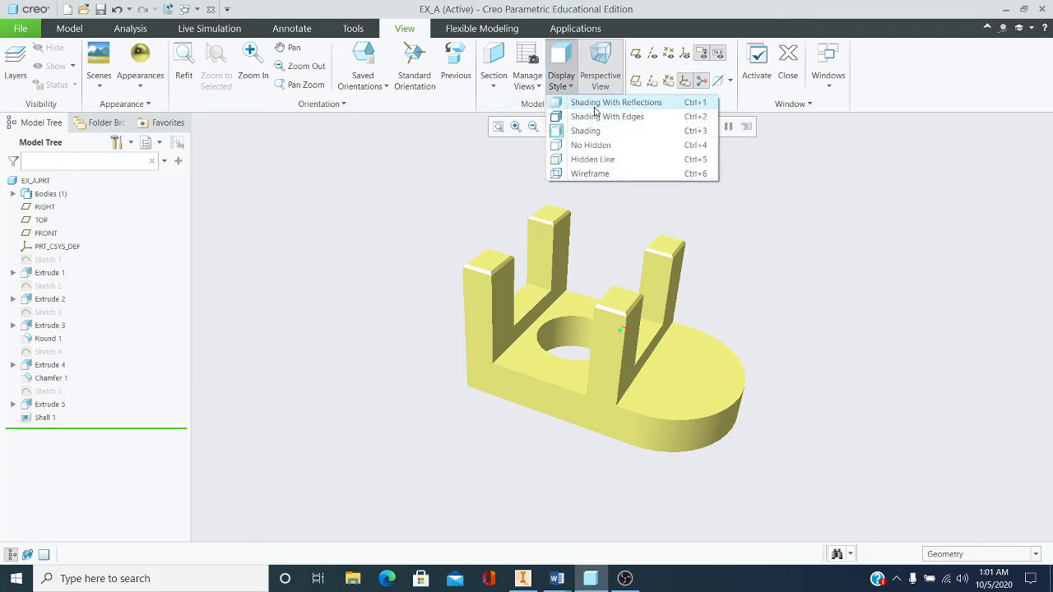
{"action": "left_click", "coordinate": [596, 105]}
{"action": "mouse_move", "coordinate": [622, 307]}
{"action": "middle_mouse_down"}
{"action": "mouse_move", "coordinate": [675, 343]}
{"action": "mouse_move", "coordinate": [611, 235]}
{"action": "mouse_move", "coordinate": [650, 283]}
{"action": "middle_mouse_up"}
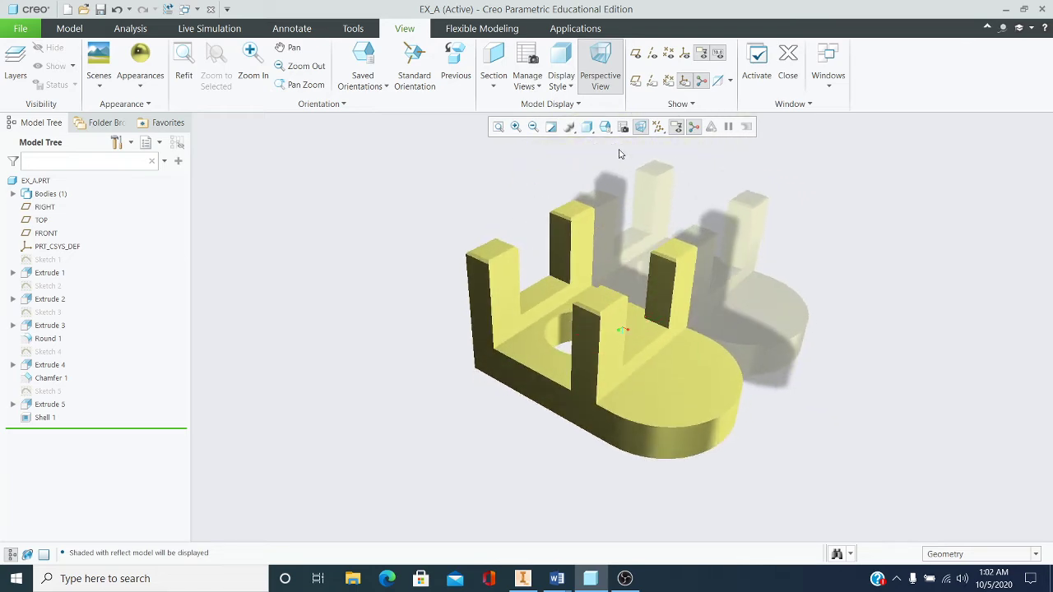
- View the part from several angles in Shading With Edges, and set the display style back to Shading
{"action": "left_click", "coordinate": [571, 88]}
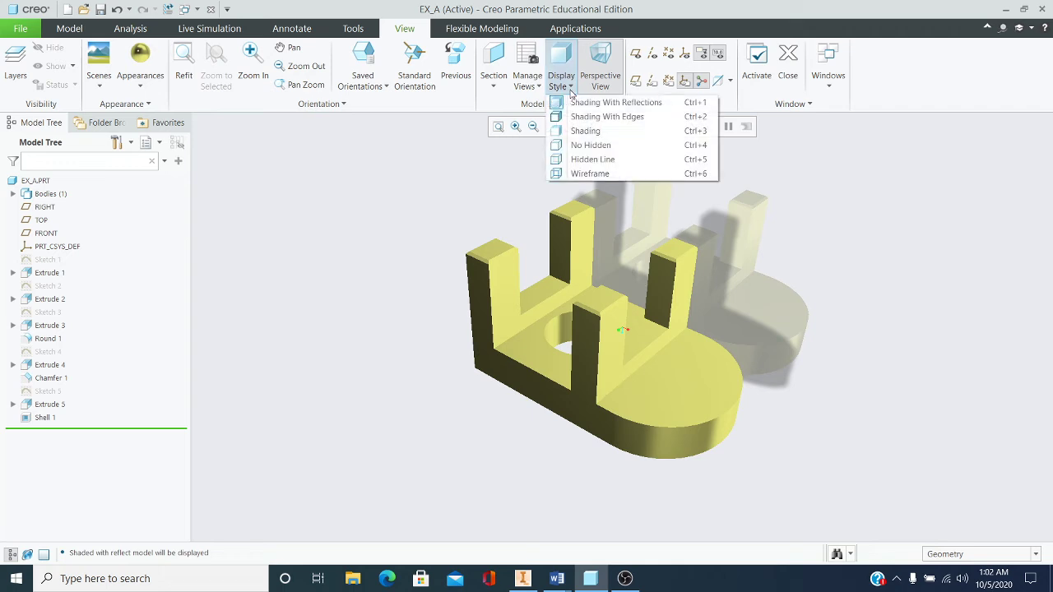
{"action": "left_click", "coordinate": [558, 120]}
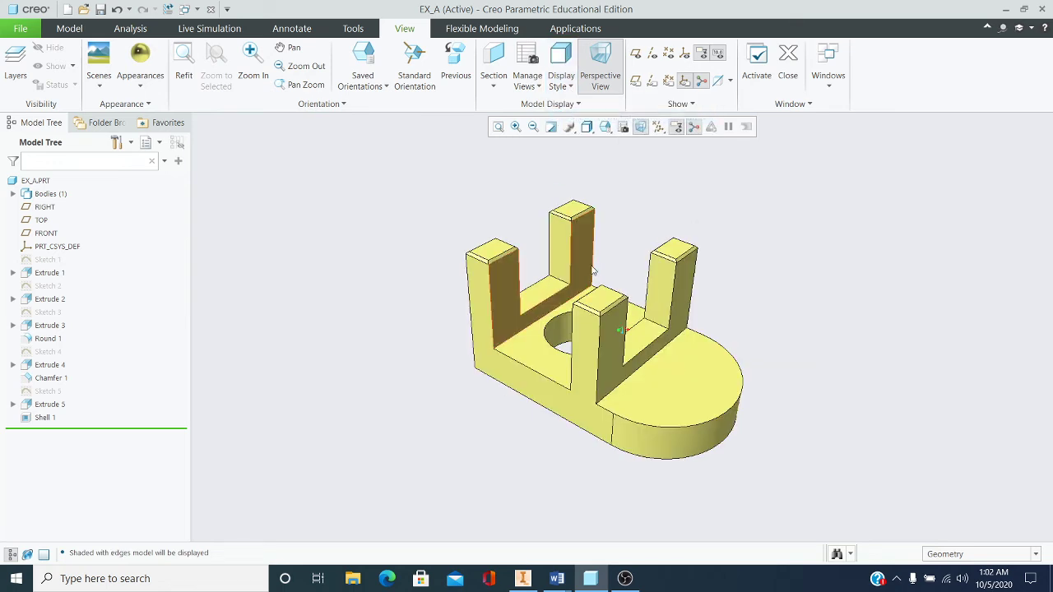
{"action": "mouse_move", "coordinate": [559, 247]}
{"action": "middle_mouse_down"}
{"action": "mouse_move", "coordinate": [594, 235]}
{"action": "mouse_move", "coordinate": [564, 252]}
{"action": "mouse_move", "coordinate": [506, 228]}
{"action": "middle_mouse_up"}
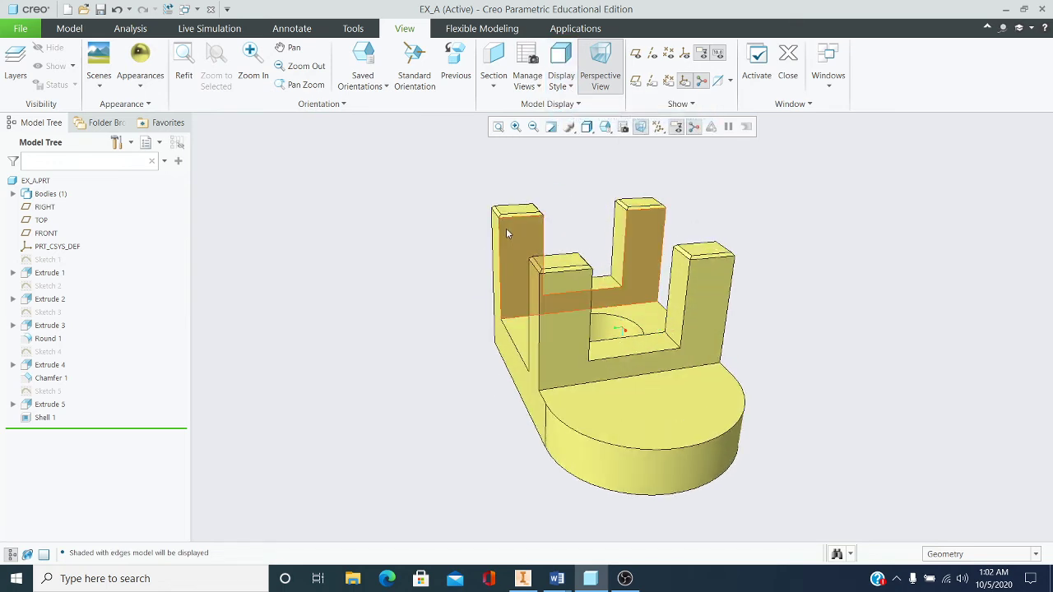
{"action": "middle_click_drag", "start_coordinate": [553, 259], "coordinate": [568, 164]}
{"action": "left_click", "coordinate": [563, 81]}
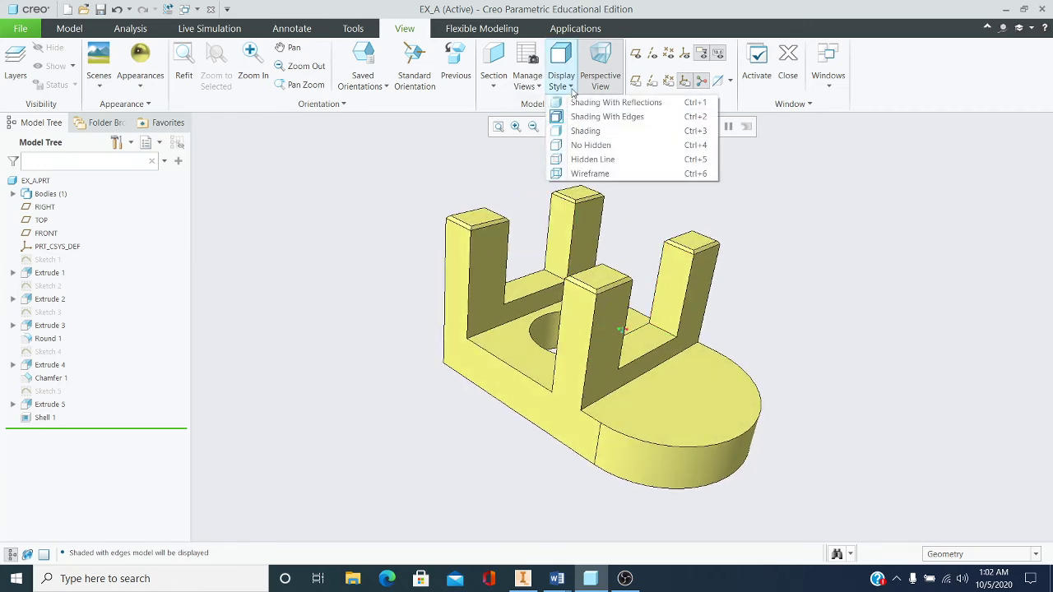
{"action": "left_click", "coordinate": [585, 131]}
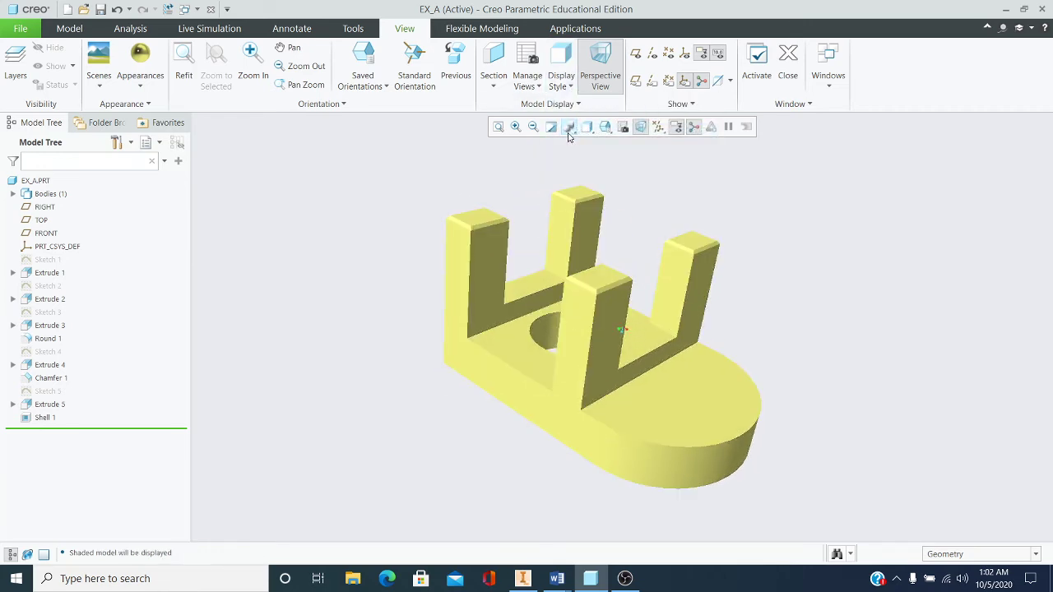
- View the part in the No Hidden and Hidden Line display styles from different angles
{"action": "left_click", "coordinate": [570, 87]}
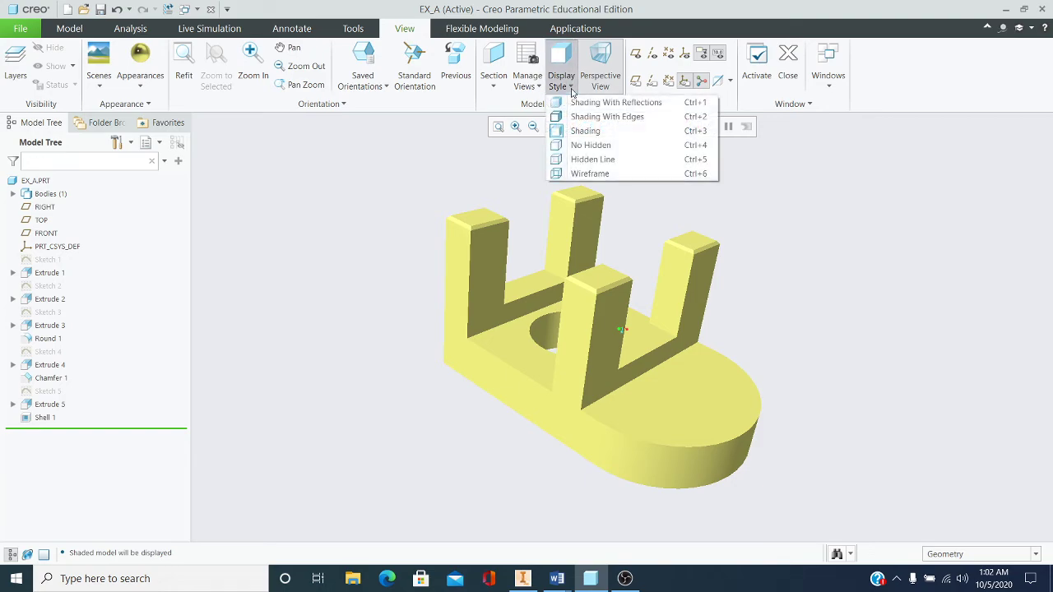
{"action": "left_click", "coordinate": [598, 147]}
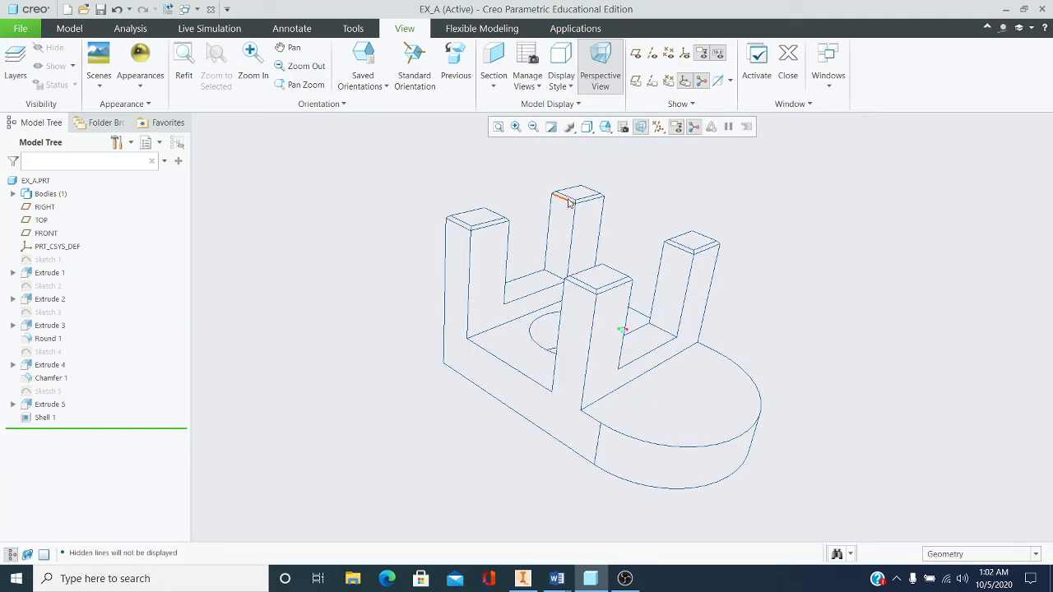
{"action": "mouse_move", "coordinate": [592, 157]}
{"action": "middle_mouse_down"}
{"action": "mouse_move", "coordinate": [529, 200]}
{"action": "mouse_move", "coordinate": [574, 162]}
{"action": "mouse_move", "coordinate": [620, 184]}
{"action": "mouse_move", "coordinate": [616, 164]}
{"action": "mouse_move", "coordinate": [583, 169]}
{"action": "mouse_move", "coordinate": [595, 190]}
{"action": "middle_mouse_up"}
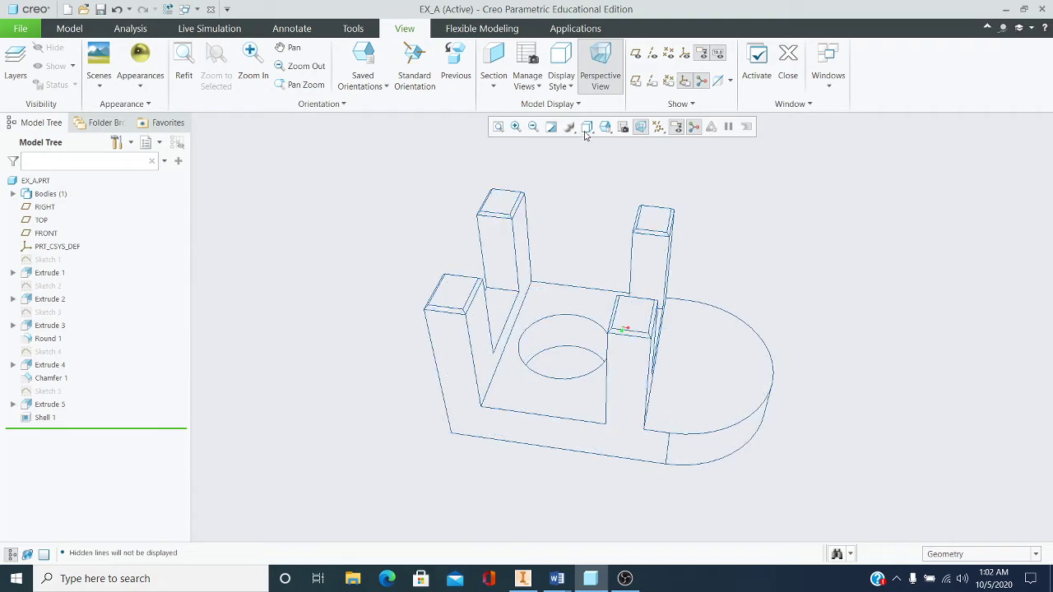
{"action": "left_click", "coordinate": [570, 88]}
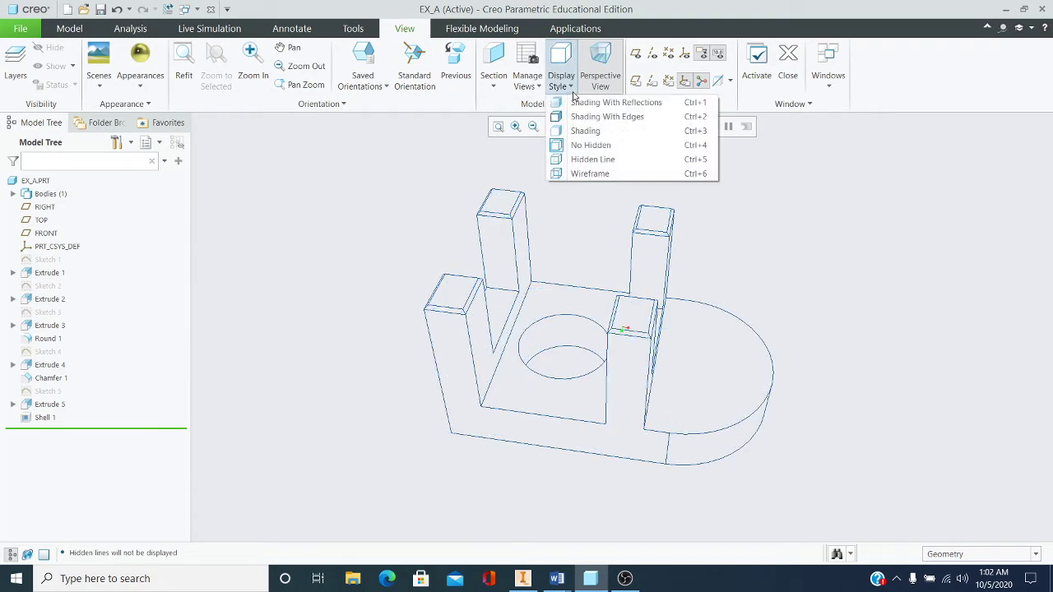
{"action": "left_click", "coordinate": [576, 159]}
{"action": "middle_click_drag", "start_coordinate": [545, 197], "coordinate": [483, 202]}
- View the part in the Wireframe display style, and restore the Shading style
{"action": "left_click", "coordinate": [565, 84]}
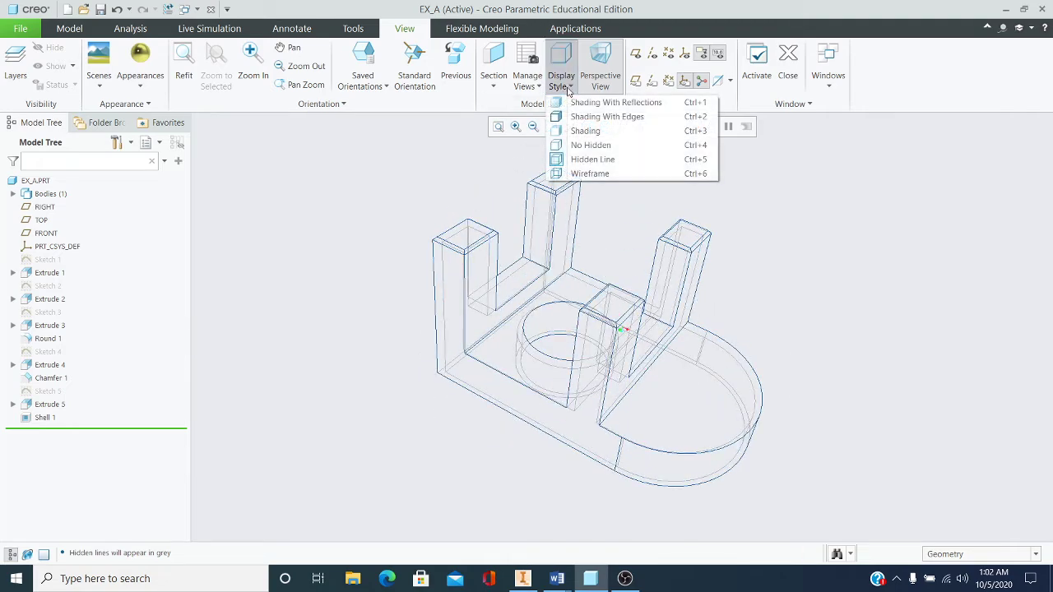
{"action": "left_click", "coordinate": [582, 175]}
{"action": "middle_click_drag", "start_coordinate": [583, 175], "coordinate": [578, 139]}
{"action": "left_click", "coordinate": [571, 89]}
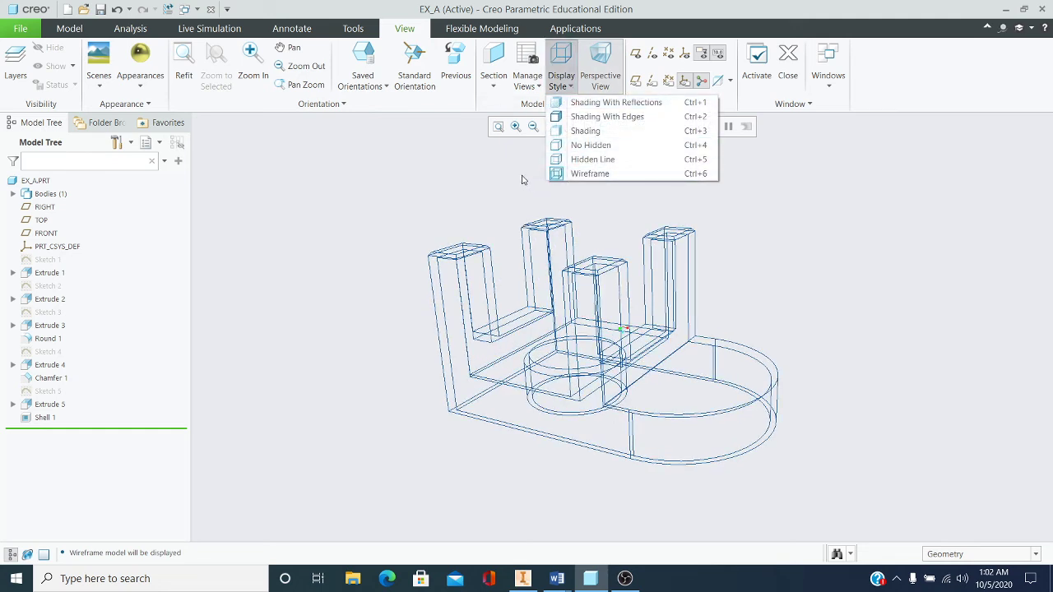
{"action": "left_click", "coordinate": [585, 131]}
{"action": "mouse_move", "coordinate": [489, 219]}
{"action": "middle_mouse_down"}
{"action": "mouse_move", "coordinate": [511, 212]}
{"action": "mouse_move", "coordinate": [501, 215]}
{"action": "middle_mouse_up"}
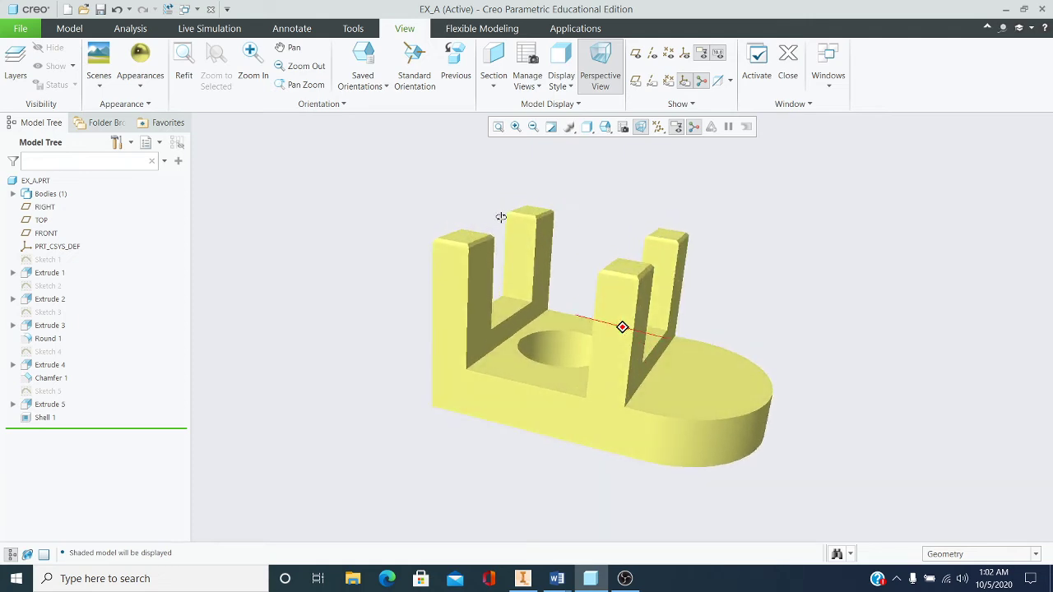
- Compare the part with perspective switched off and on again, leaving the perspective view active
{"action": "left_click", "coordinate": [603, 90]}
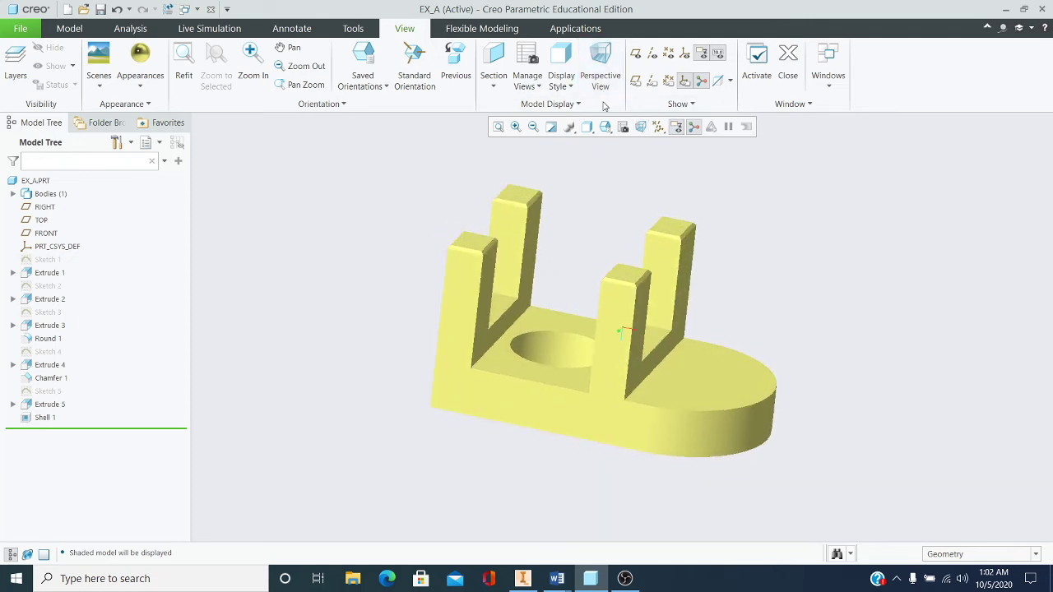
{"action": "left_click", "coordinate": [609, 80]}
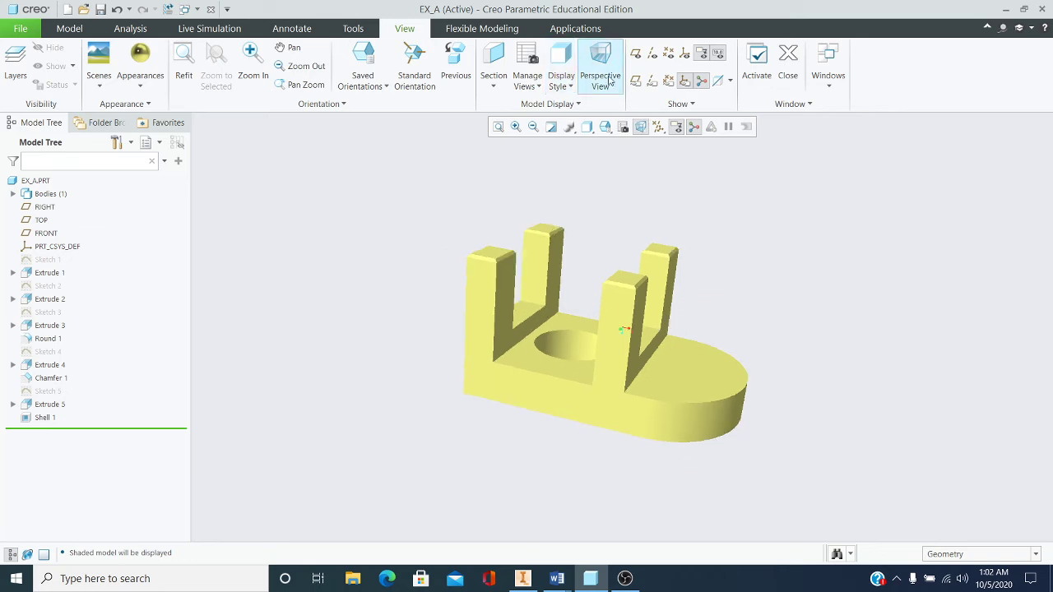
{"action": "left_click", "coordinate": [562, 83]}
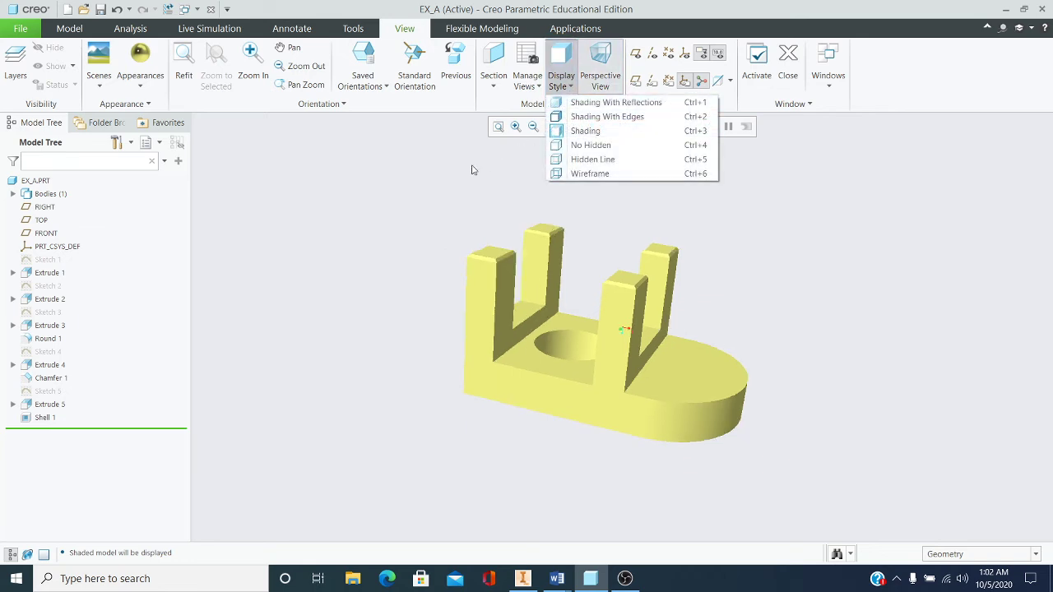
{"action": "left_click", "coordinate": [436, 173]}
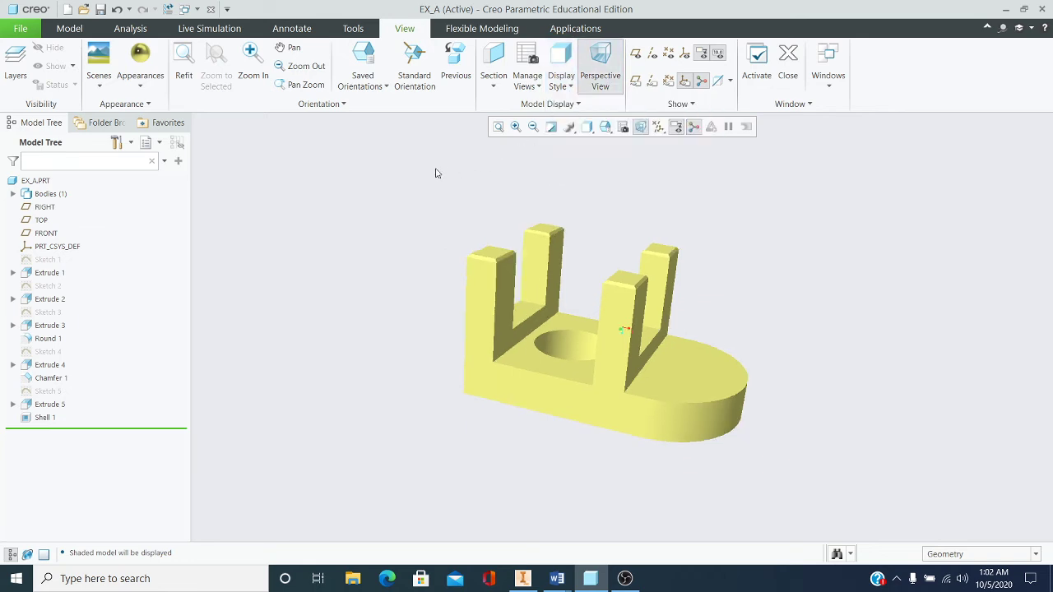
{"action": "middle_click_drag", "start_coordinate": [437, 173], "coordinate": [448, 208]}
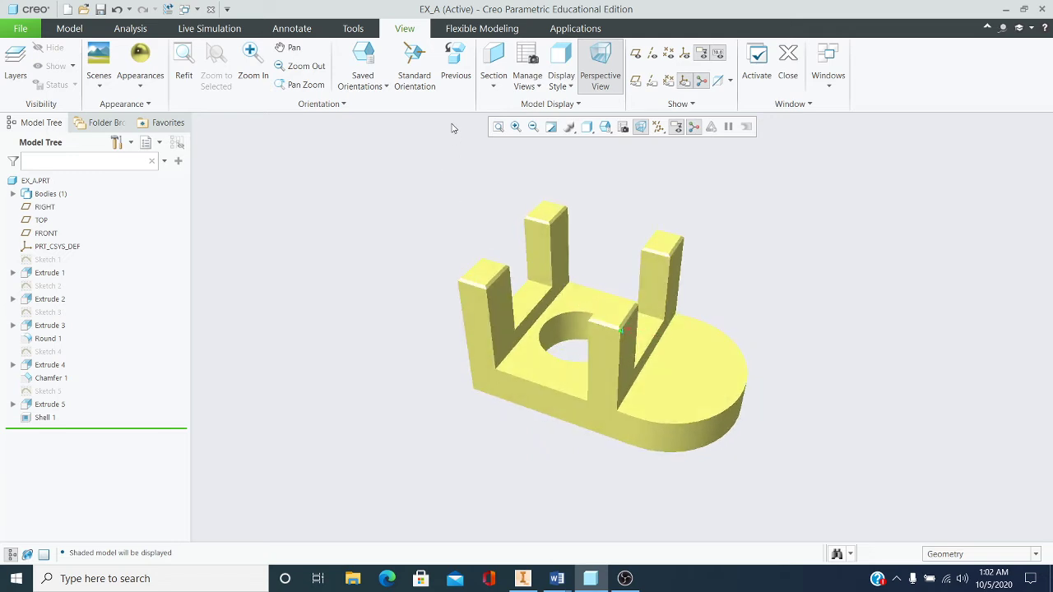
- Create an X Direction cross section of the part, offset about 1.69 from the default coordinate system
{"action": "left_click", "coordinate": [494, 87]}
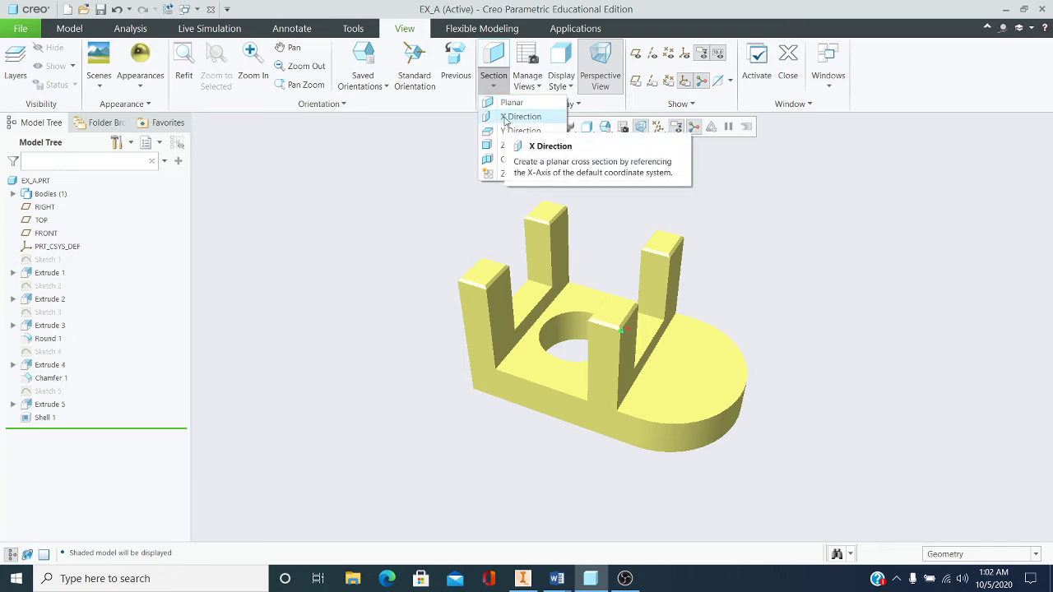
{"action": "left_click", "coordinate": [506, 119]}
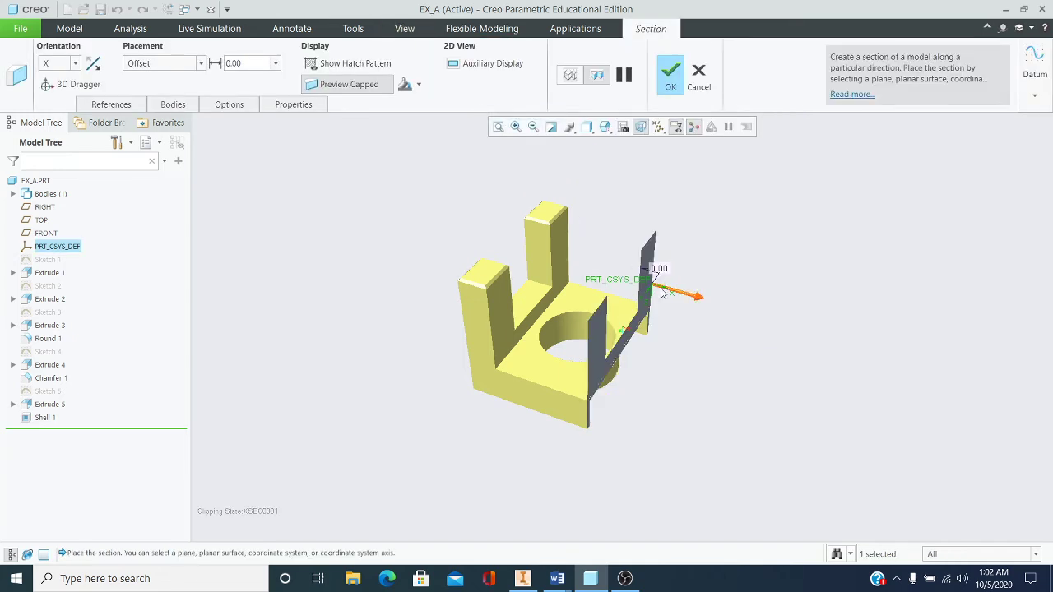
{"action": "left_click_drag", "start_coordinate": [665, 294], "coordinate": [788, 334]}
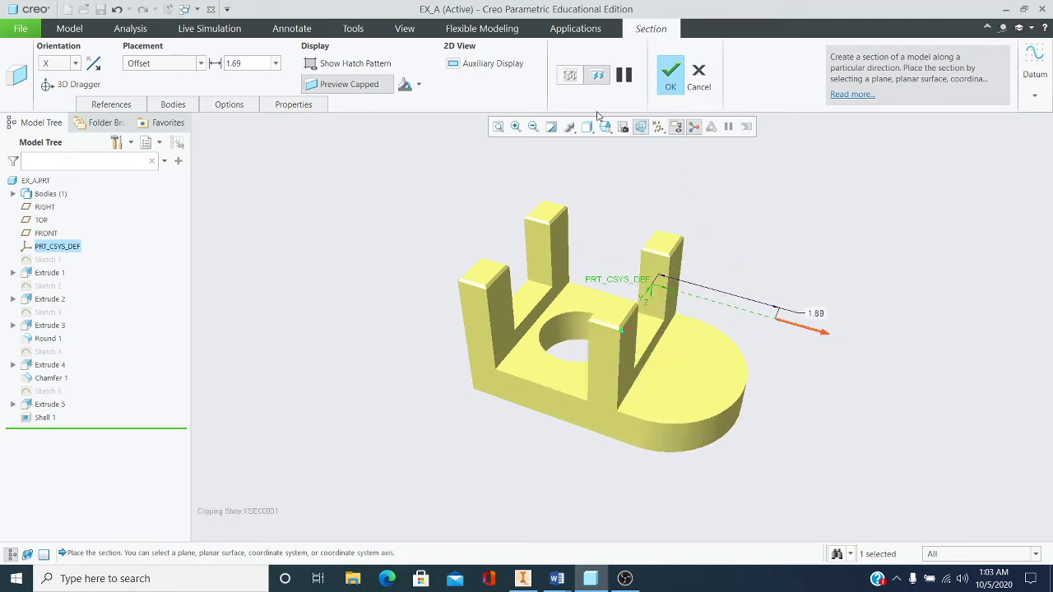
{"action": "left_click", "coordinate": [673, 91]}
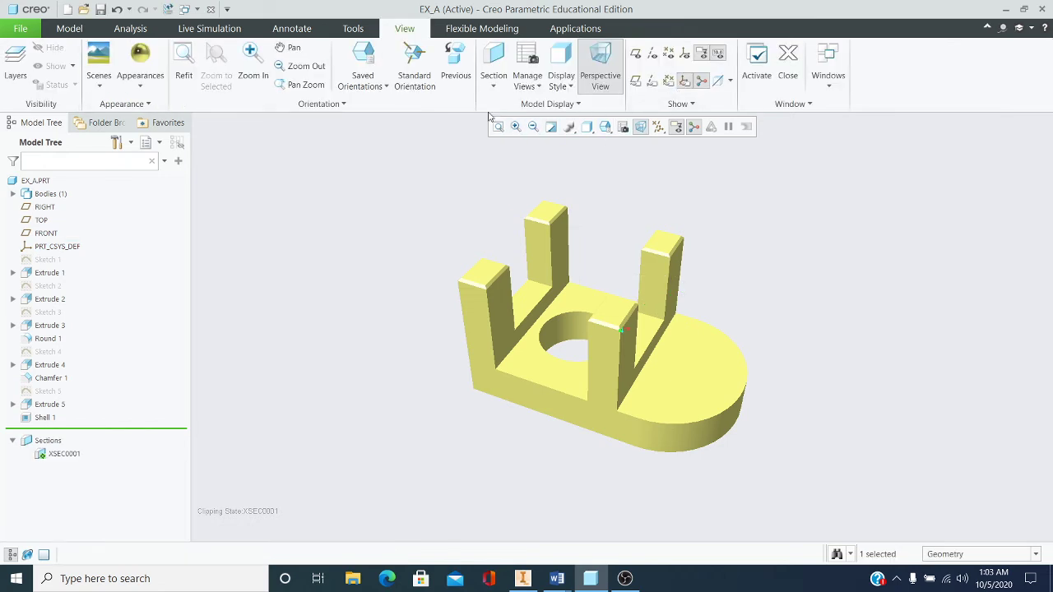
- Create a Y Direction cross section of the part, offset about 2.09 from the default coordinate system
{"action": "left_click", "coordinate": [493, 82]}
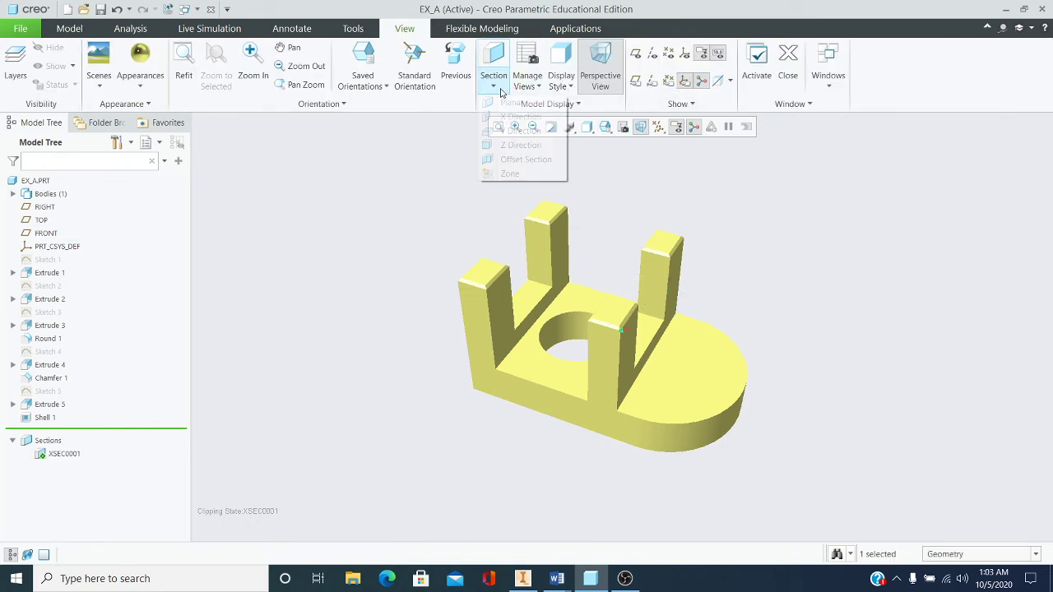
{"action": "left_click", "coordinate": [519, 131]}
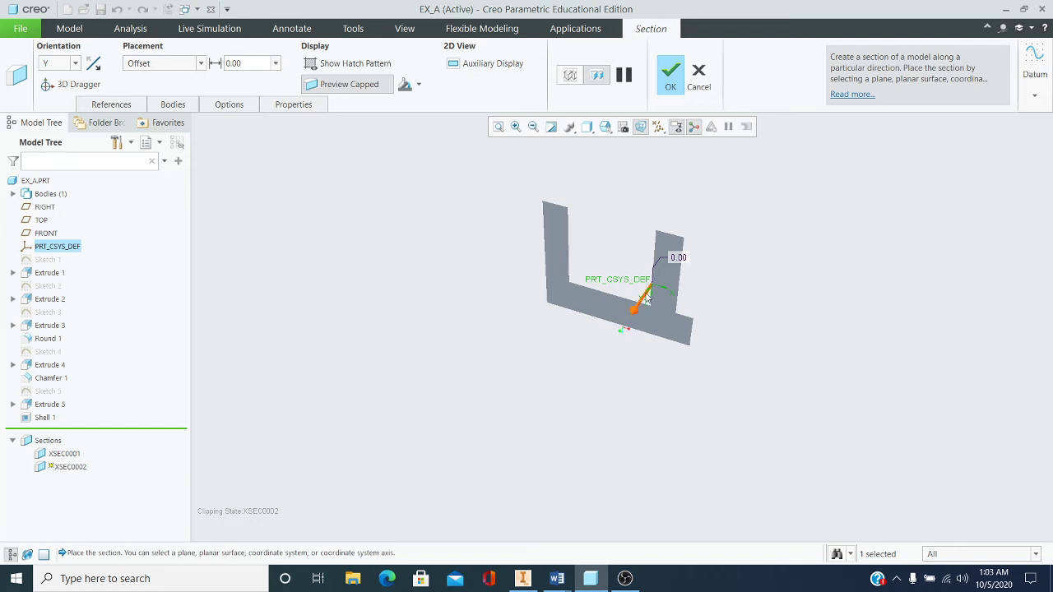
{"action": "left_click_drag", "start_coordinate": [648, 304], "coordinate": [539, 366]}
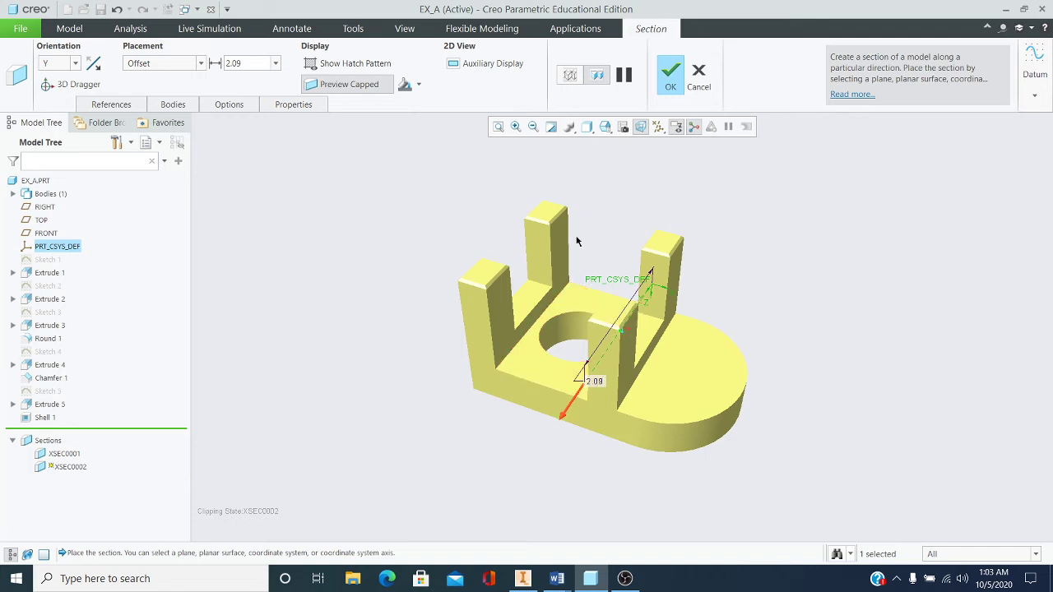
{"action": "left_click", "coordinate": [698, 82]}
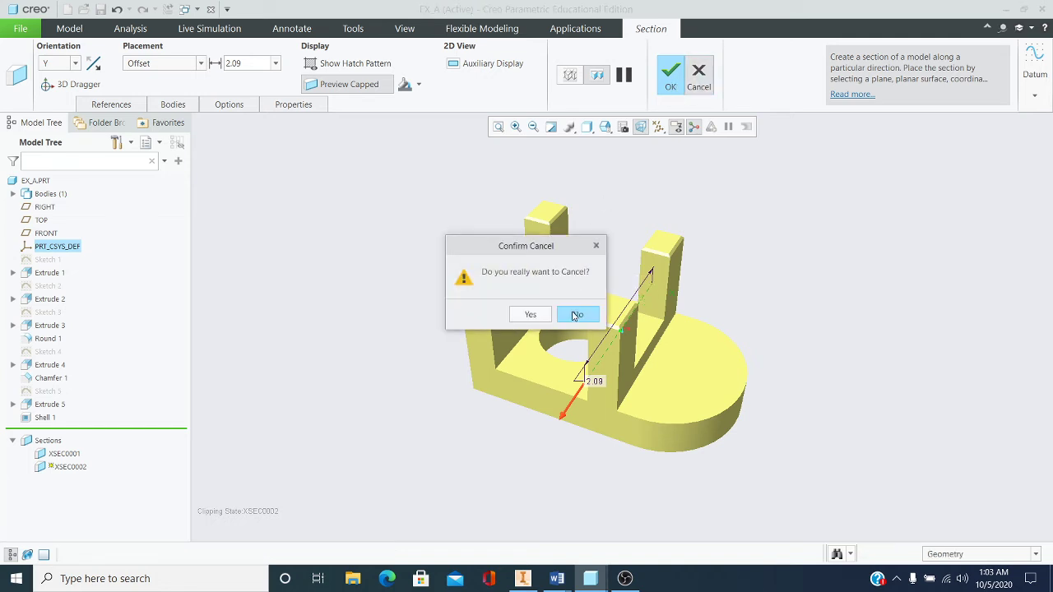
{"action": "left_click", "coordinate": [563, 316]}
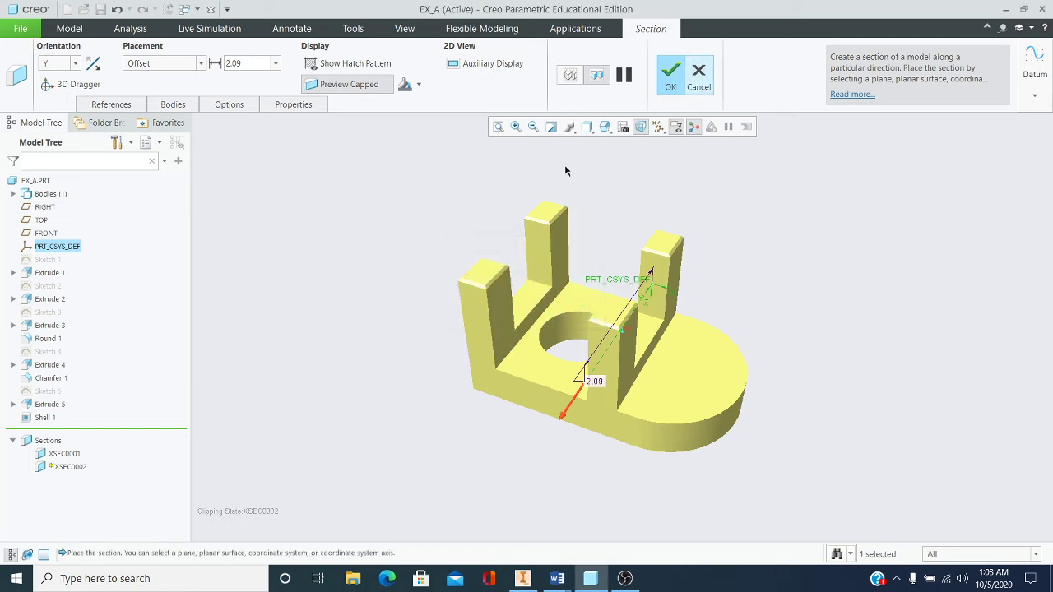
{"action": "left_click", "coordinate": [671, 74]}
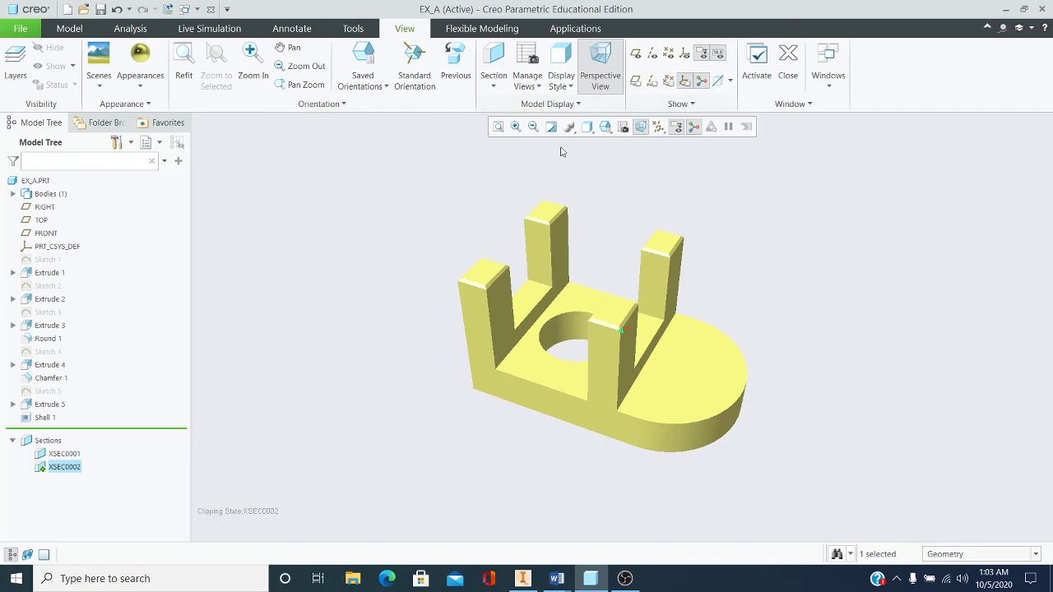
- Create a Z Direction cross section of the part, offset about 0.97 from the default coordinate system
{"action": "left_click", "coordinate": [494, 82]}
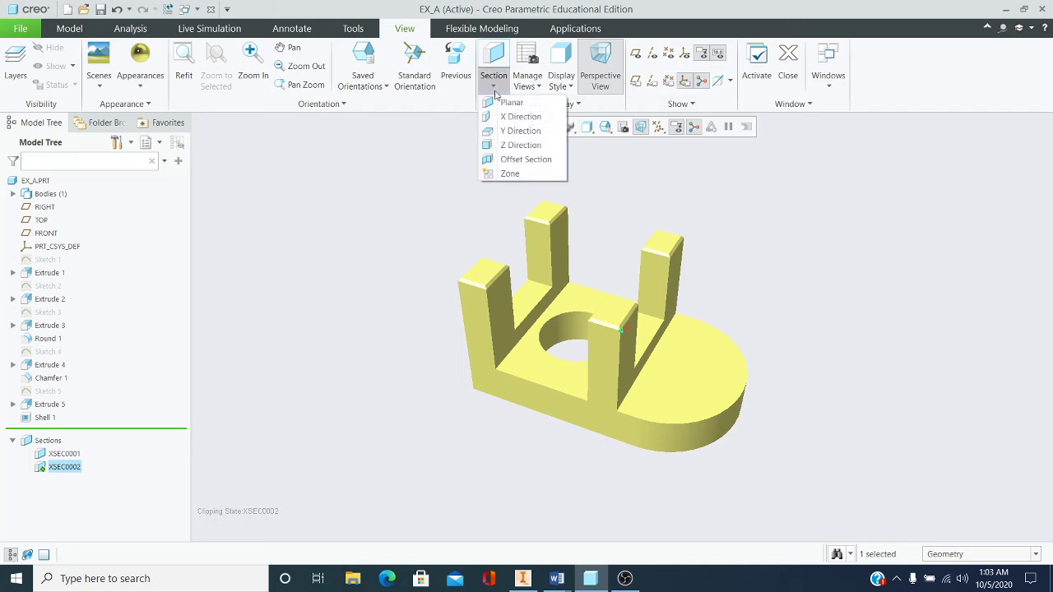
{"action": "left_click", "coordinate": [507, 149]}
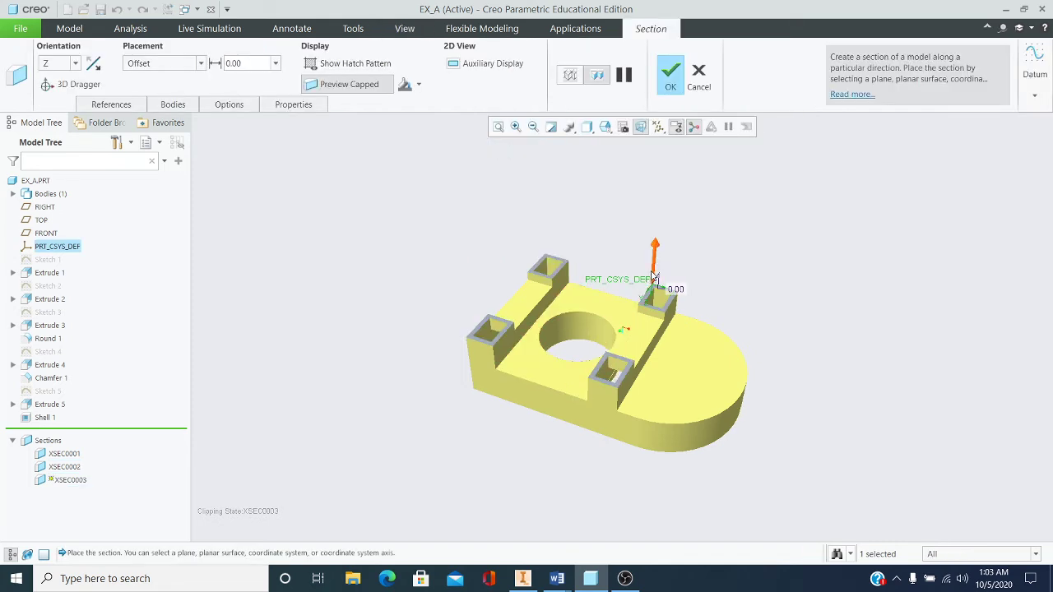
{"action": "left_click_drag", "start_coordinate": [655, 241], "coordinate": [665, 212]}
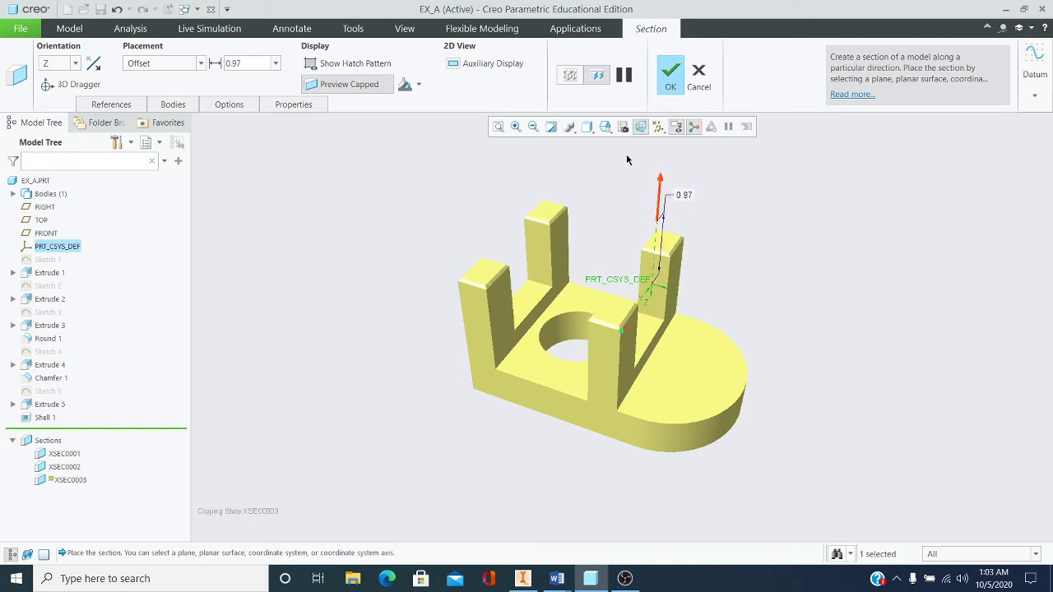
{"action": "left_click", "coordinate": [663, 84]}
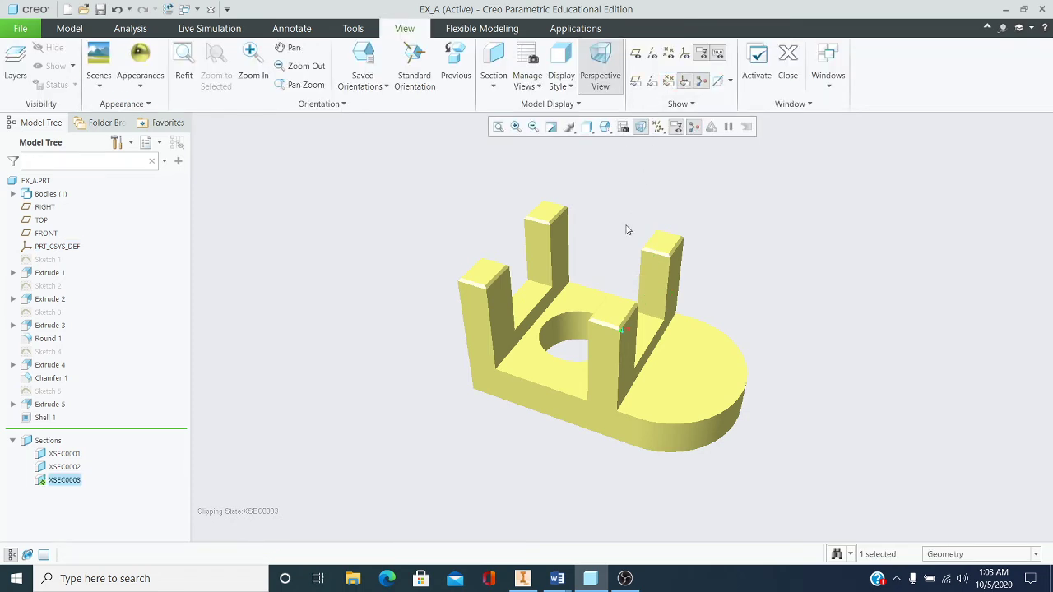
- View the part in the Standard Orientation and in the saved FRONT and TOP orientations
{"action": "mouse_move", "coordinate": [630, 229]}
{"action": "middle_mouse_down"}
{"action": "mouse_move", "coordinate": [628, 209]}
{"action": "mouse_move", "coordinate": [597, 215]}
{"action": "mouse_move", "coordinate": [602, 235]}
{"action": "mouse_move", "coordinate": [621, 225]}
{"action": "middle_mouse_up"}
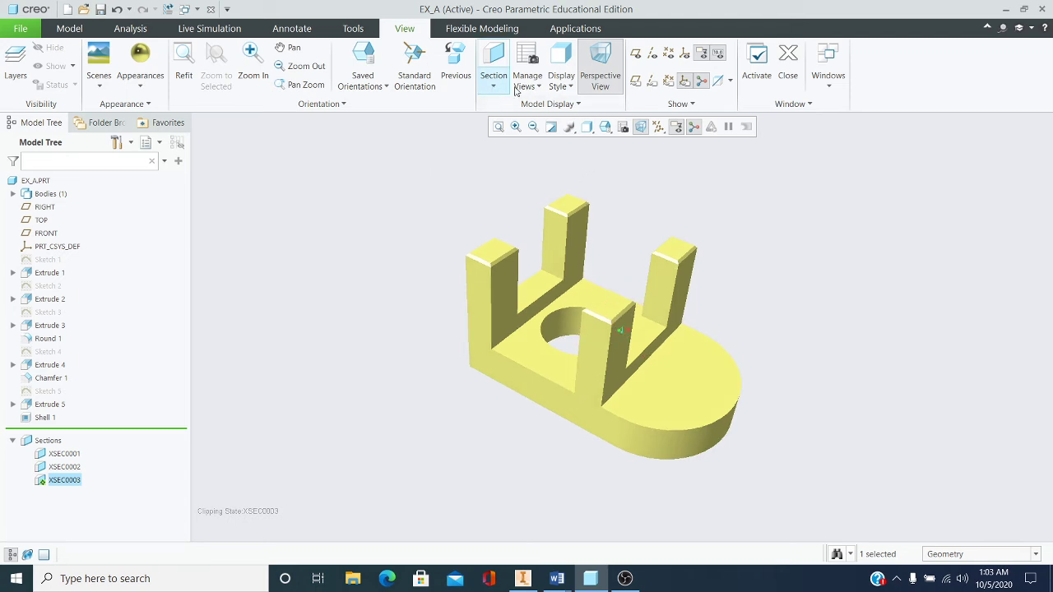
{"action": "left_click", "coordinate": [380, 85]}
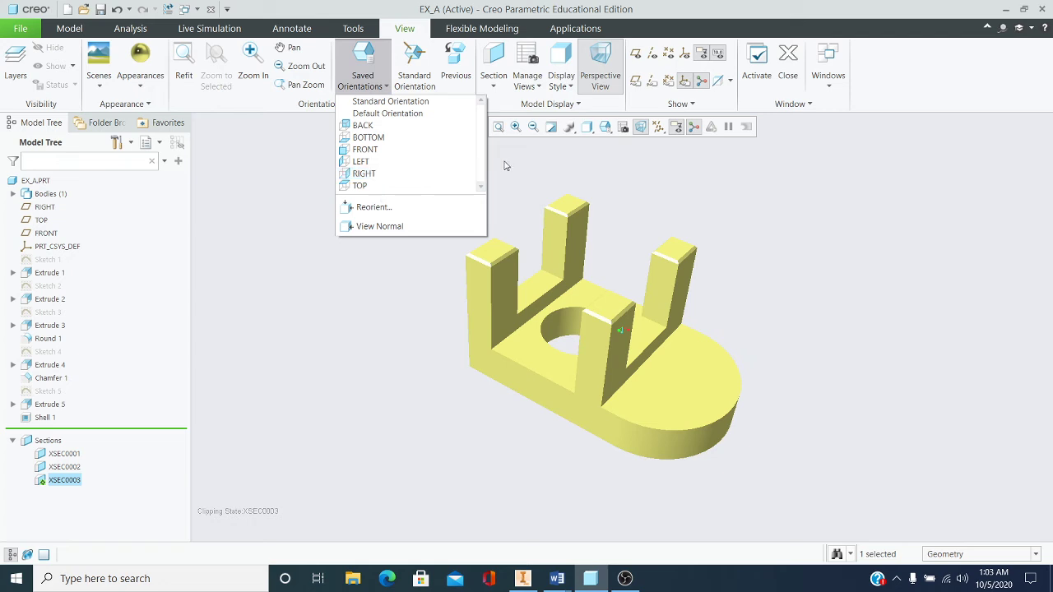
{"action": "left_click", "coordinate": [416, 75]}
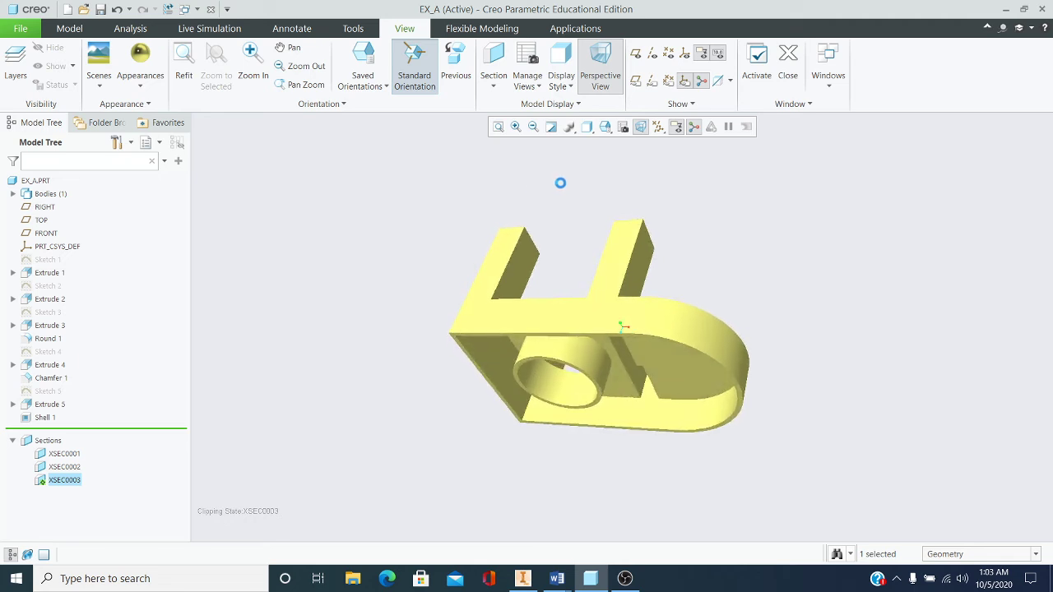
{"action": "middle_click_drag", "start_coordinate": [565, 184], "coordinate": [571, 202]}
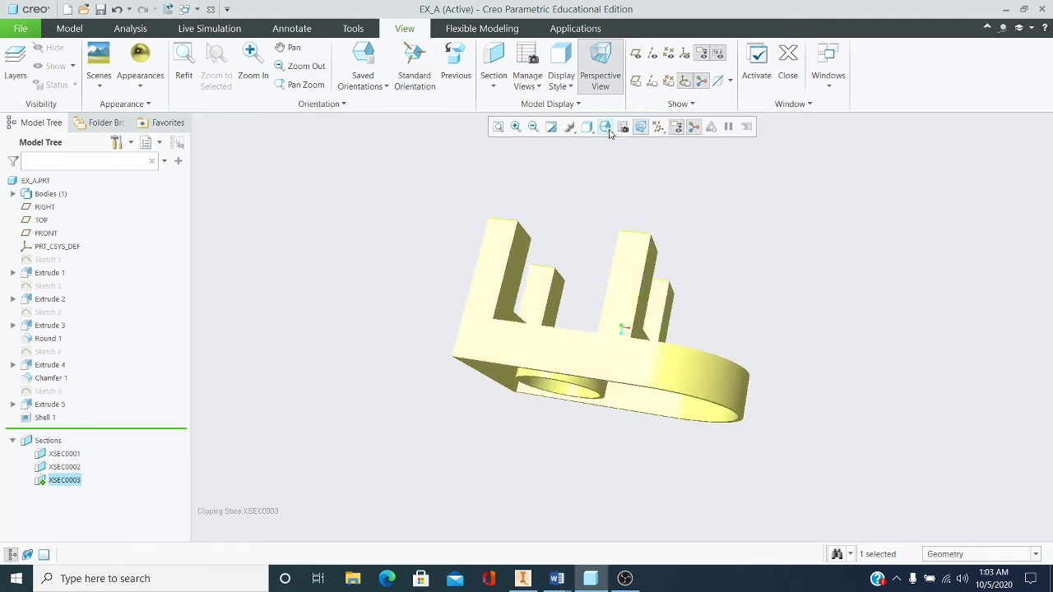
{"action": "left_click", "coordinate": [362, 88]}
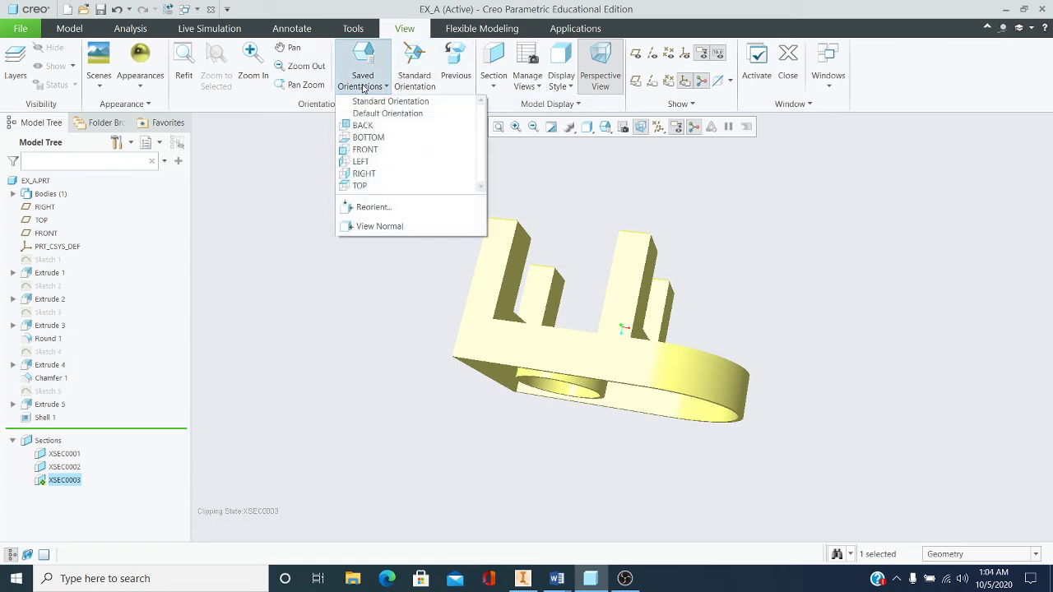
{"action": "left_click", "coordinate": [374, 146]}
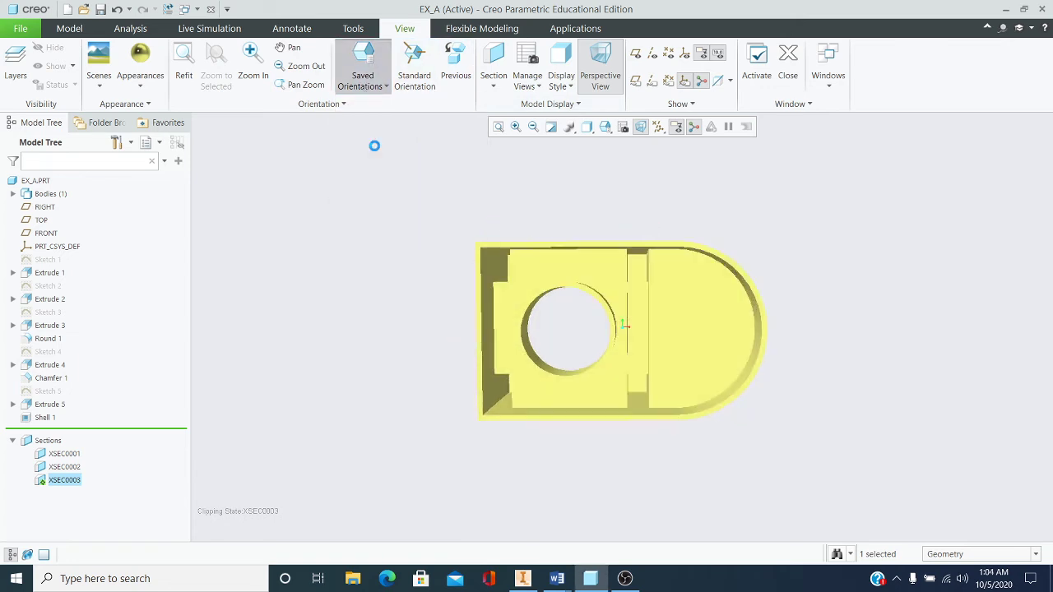
{"action": "left_click", "coordinate": [385, 88]}
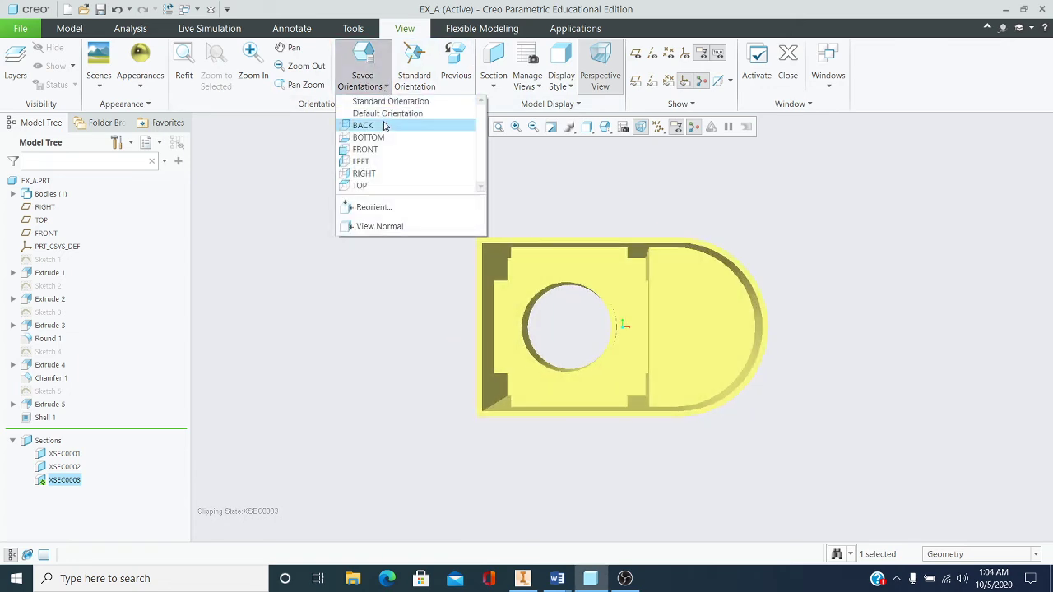
{"action": "left_click", "coordinate": [374, 186]}
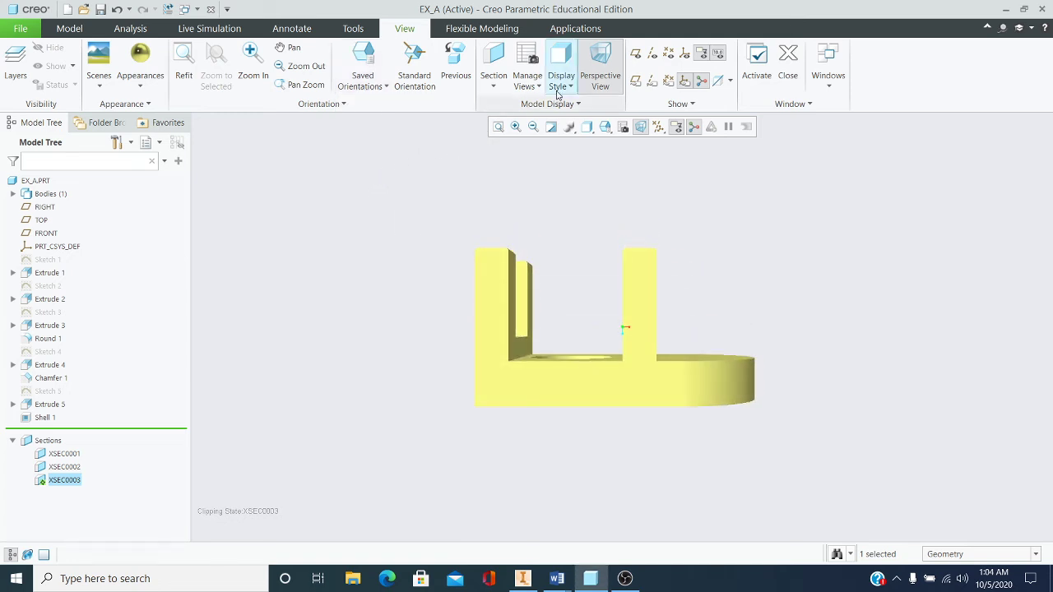
- Switch off the perspective view and clear the selection of the Z Direction section
{"action": "left_click", "coordinate": [583, 86]}
{"action": "mouse_move", "coordinate": [578, 265]}
{"action": "middle_mouse_down"}
{"action": "mouse_move", "coordinate": [541, 280]}
{"action": "mouse_move", "coordinate": [553, 294]}
{"action": "middle_mouse_up"}
{"action": "left_click", "coordinate": [641, 192]}
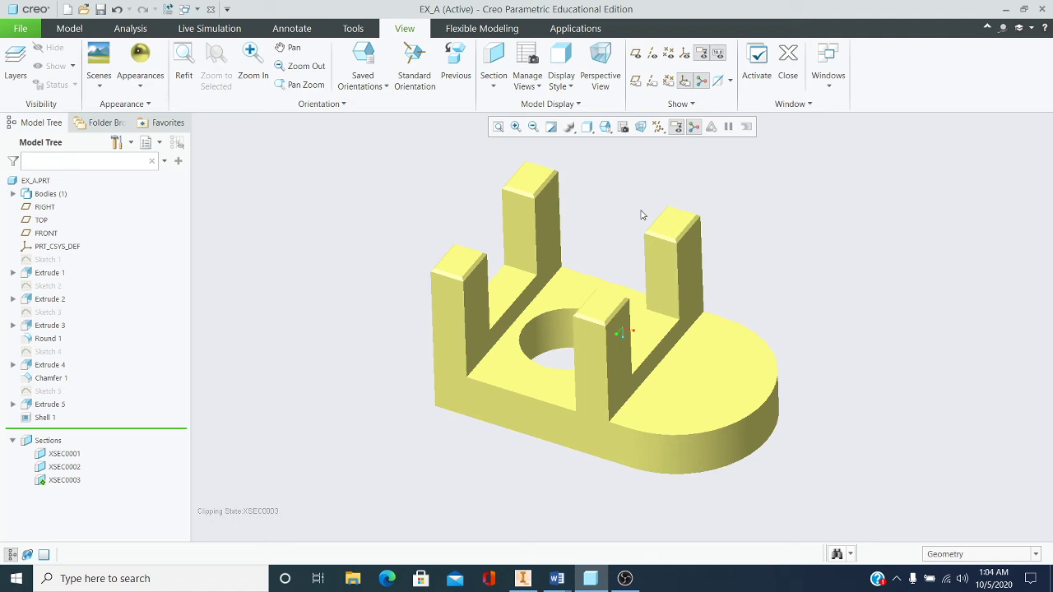
- Save the EX_A part in the My Documents folder
{"action": "left_click", "coordinate": [18, 29]}
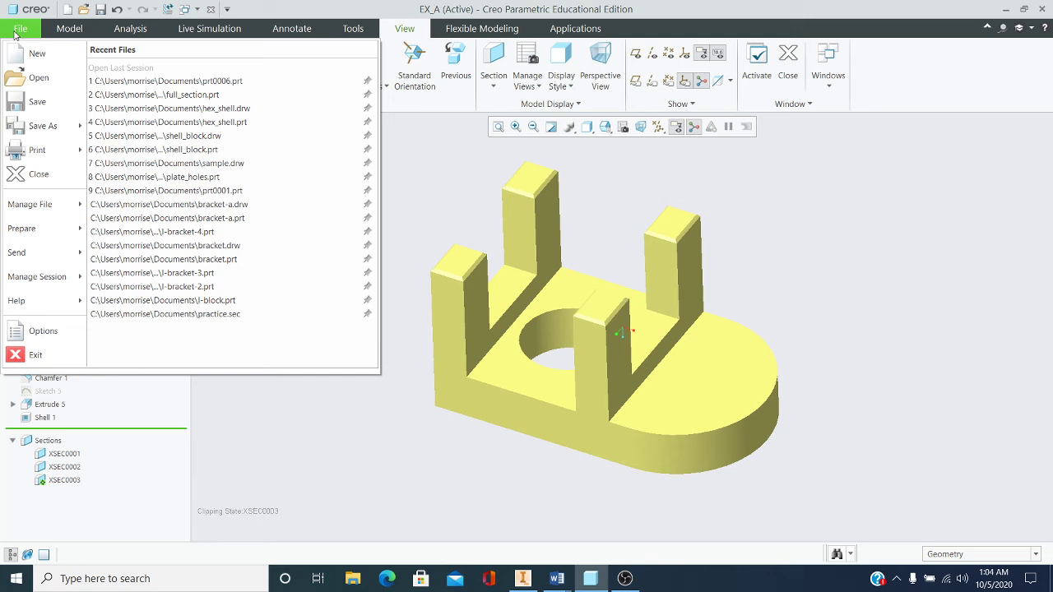
{"action": "mouse_move", "coordinate": [51, 134]}
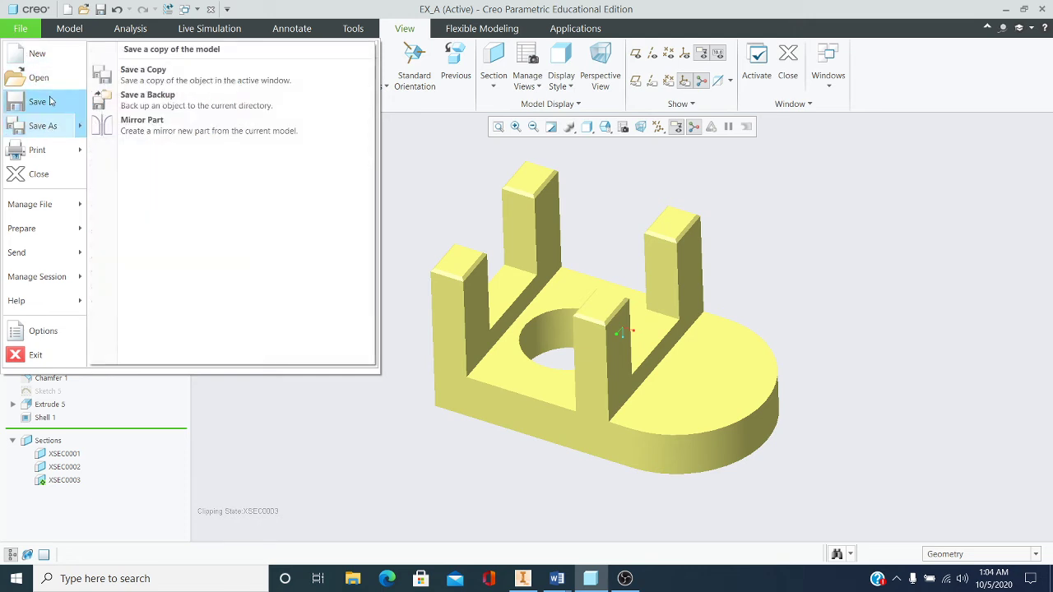
{"action": "left_click", "coordinate": [45, 105]}
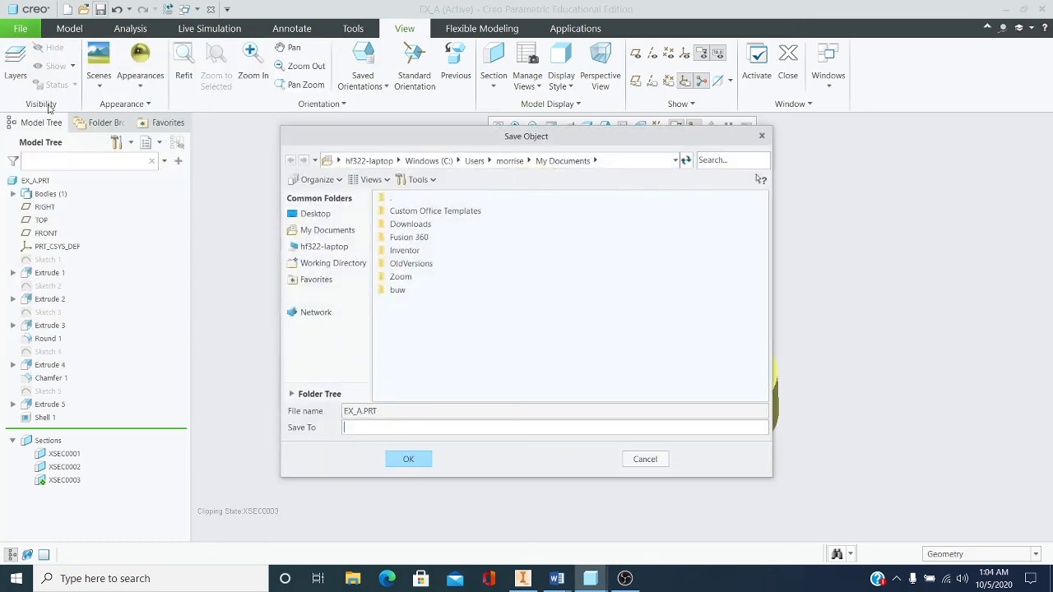
{"action": "left_click", "coordinate": [409, 460]}
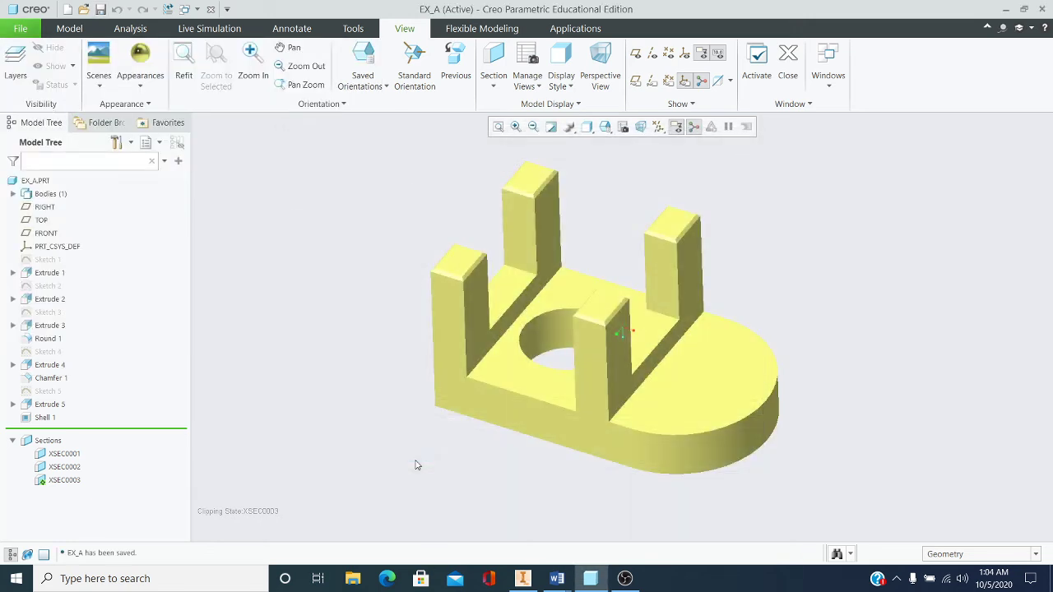
- Quick-print the shaded EX_A part in its current view to the Adobe PDF printer
{"action": "left_click", "coordinate": [24, 32]}
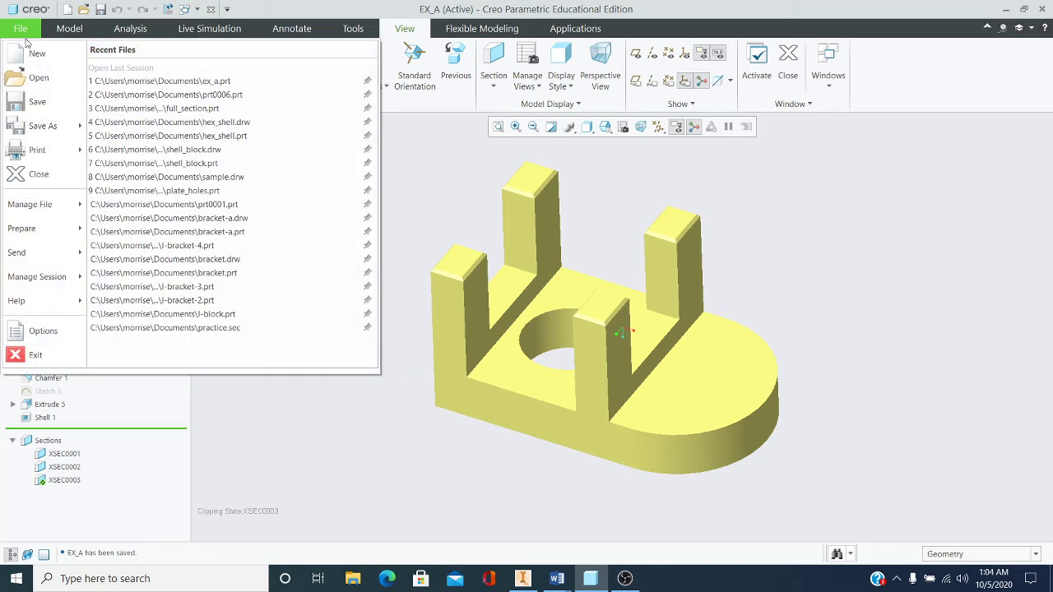
{"action": "mouse_move", "coordinate": [47, 251]}
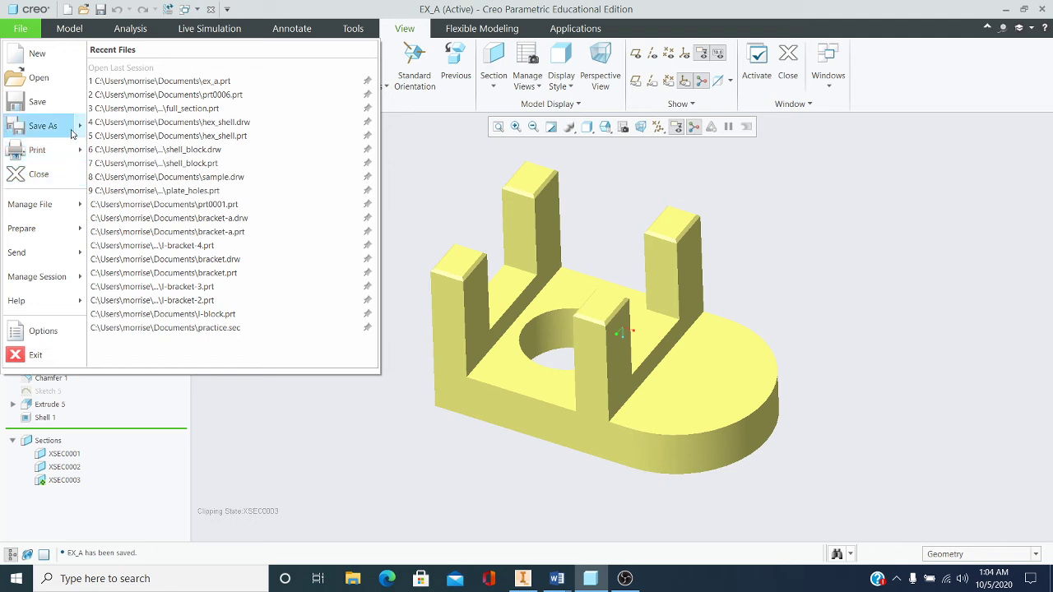
{"action": "mouse_move", "coordinate": [73, 132]}
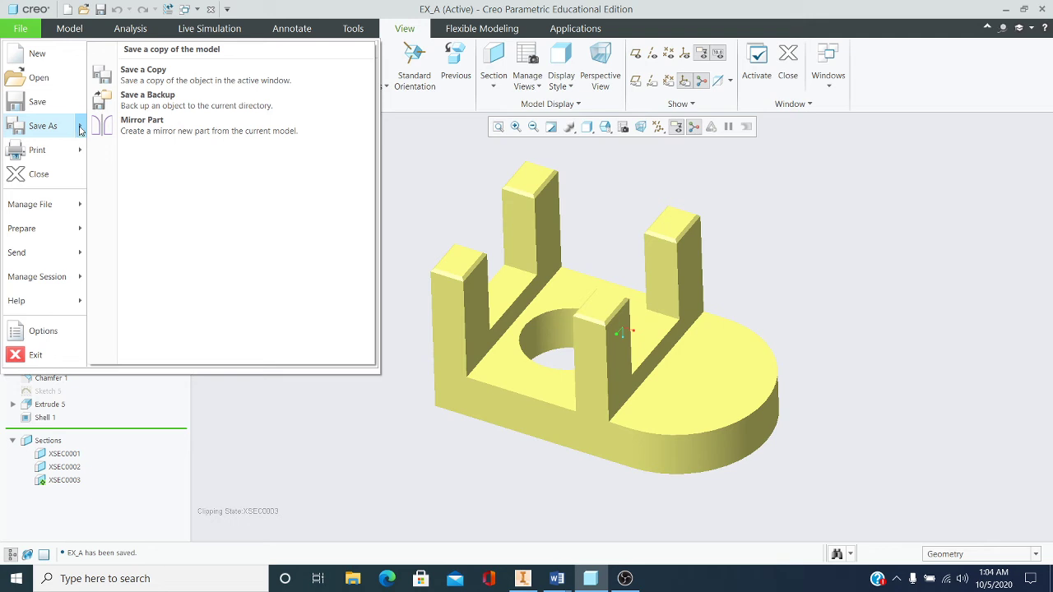
{"action": "mouse_move", "coordinate": [80, 149]}
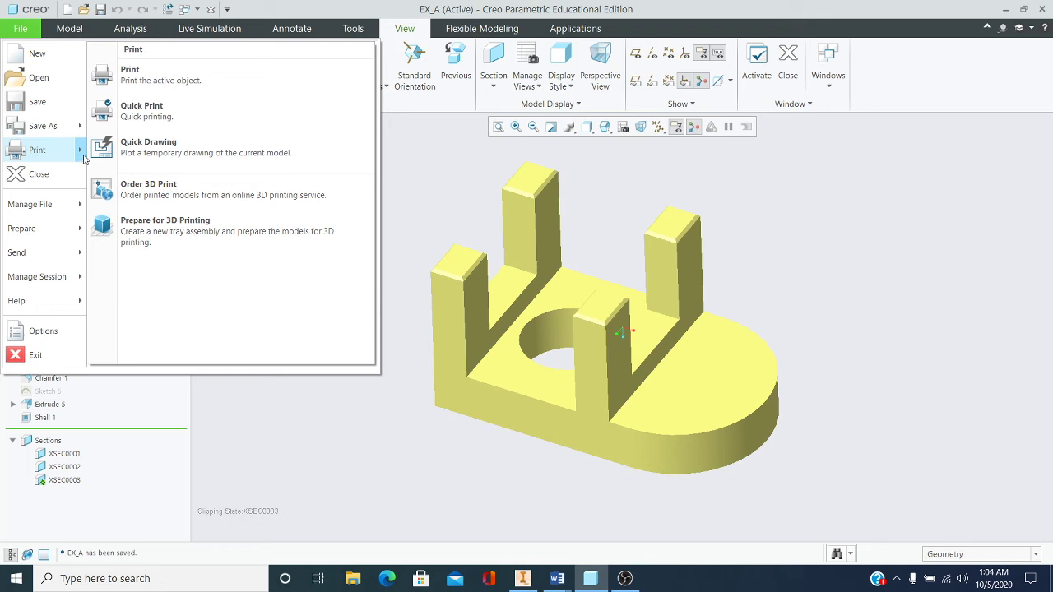
{"action": "left_click", "coordinate": [138, 114]}
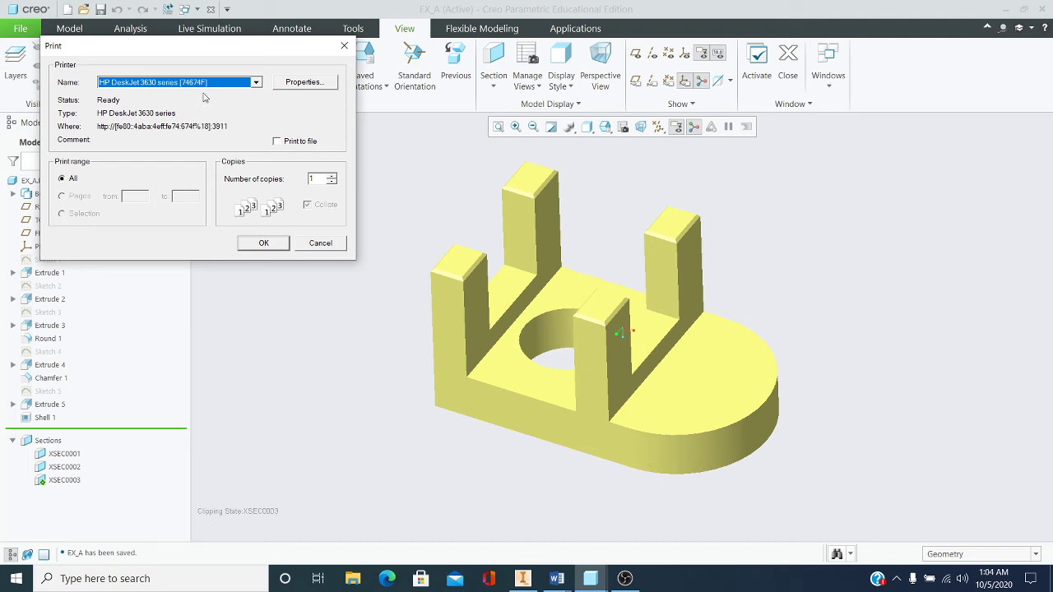
{"action": "left_click", "coordinate": [257, 82]}
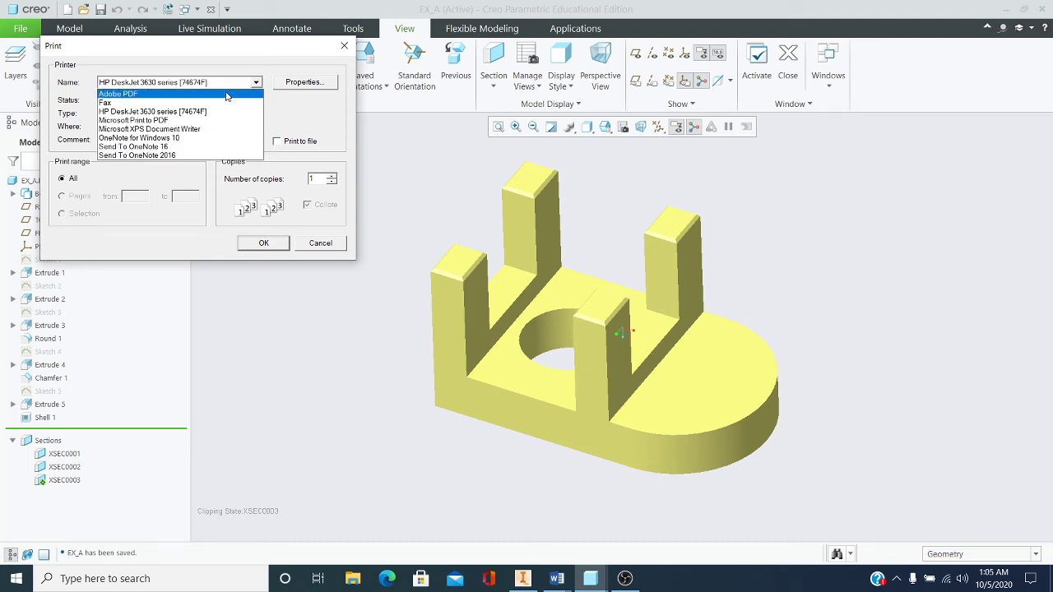
{"action": "left_click", "coordinate": [218, 94]}
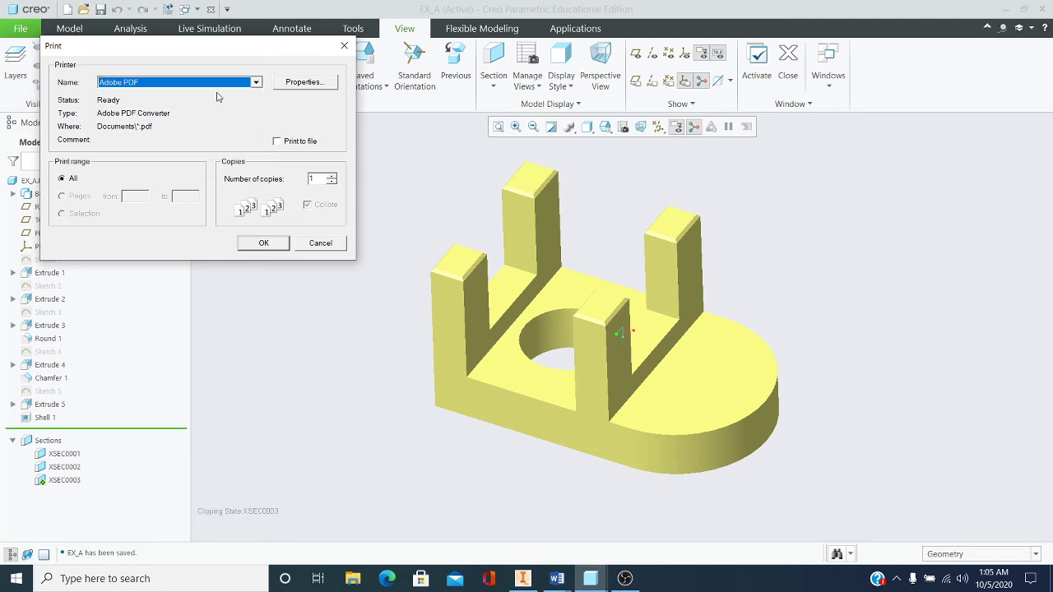
{"action": "left_click", "coordinate": [262, 244]}
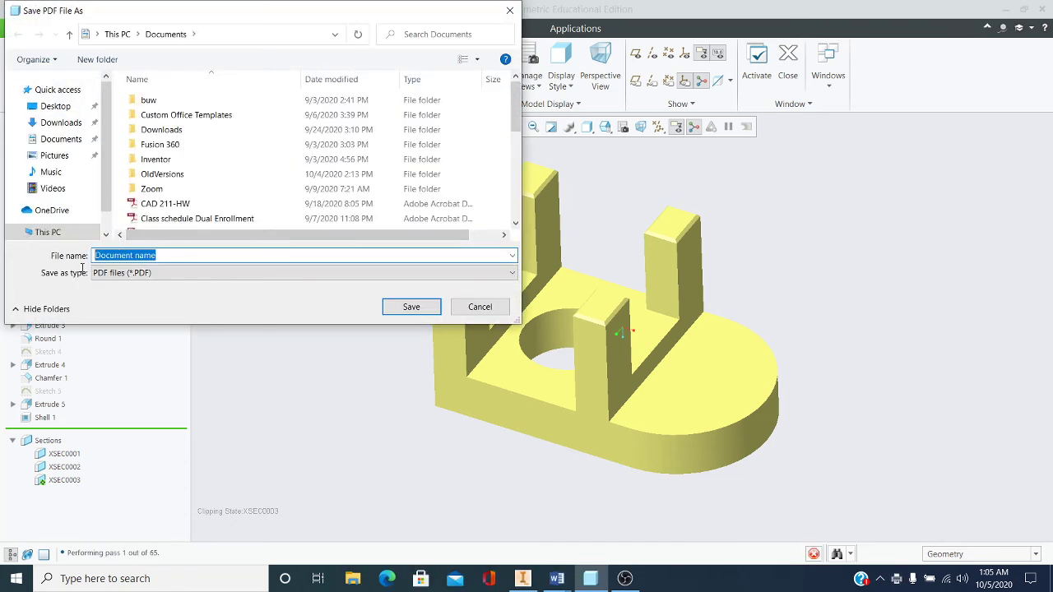
- Save the printed PDF as EX_A in the Documents folder and close it in Acrobat
{"action": "key", "text": "BackSpace"}
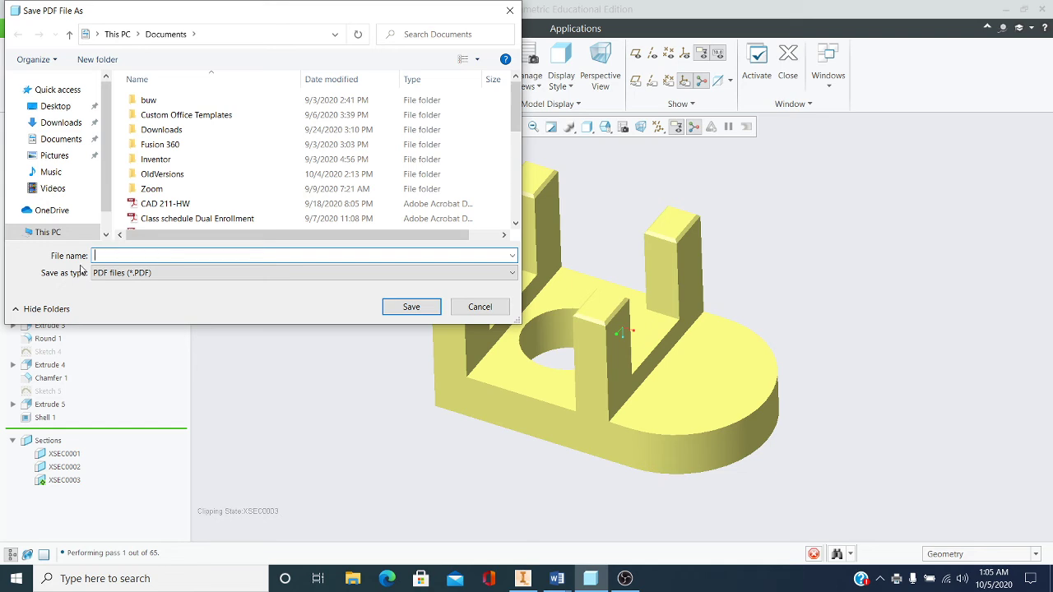
{"action": "type", "text": "ex"}
{"action": "key", "text": "BackSpace"}
{"action": "key", "text": "BackSpace"}
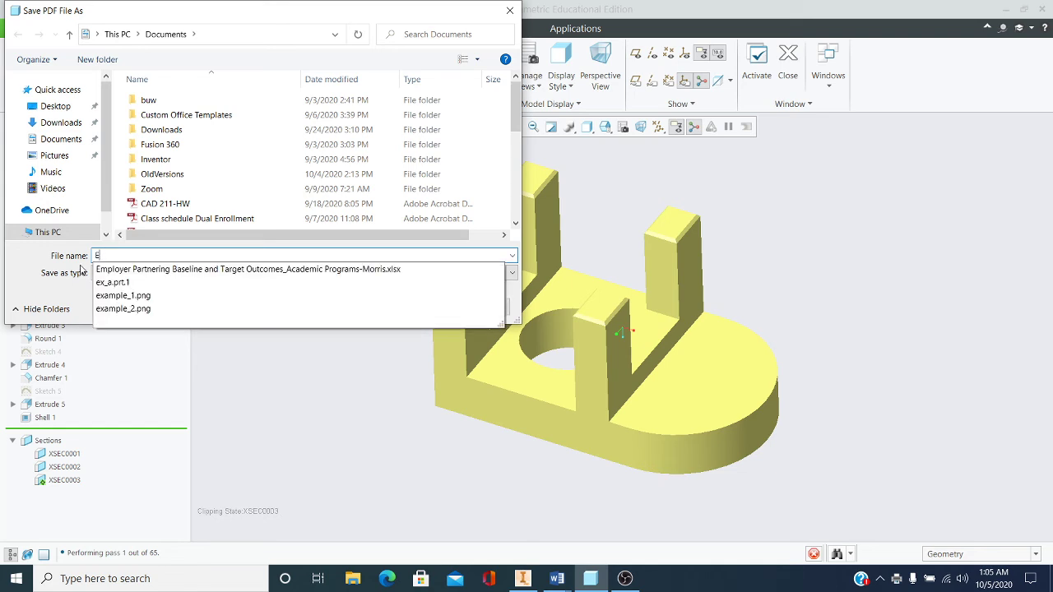
{"action": "type", "text": "EX_A"}
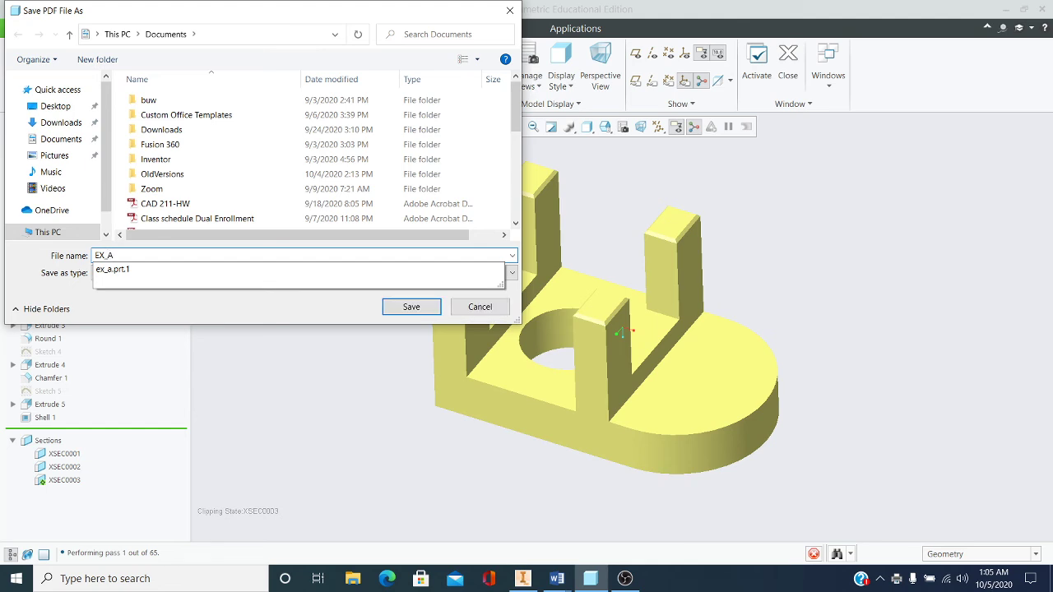
{"action": "left_click", "coordinate": [412, 307]}
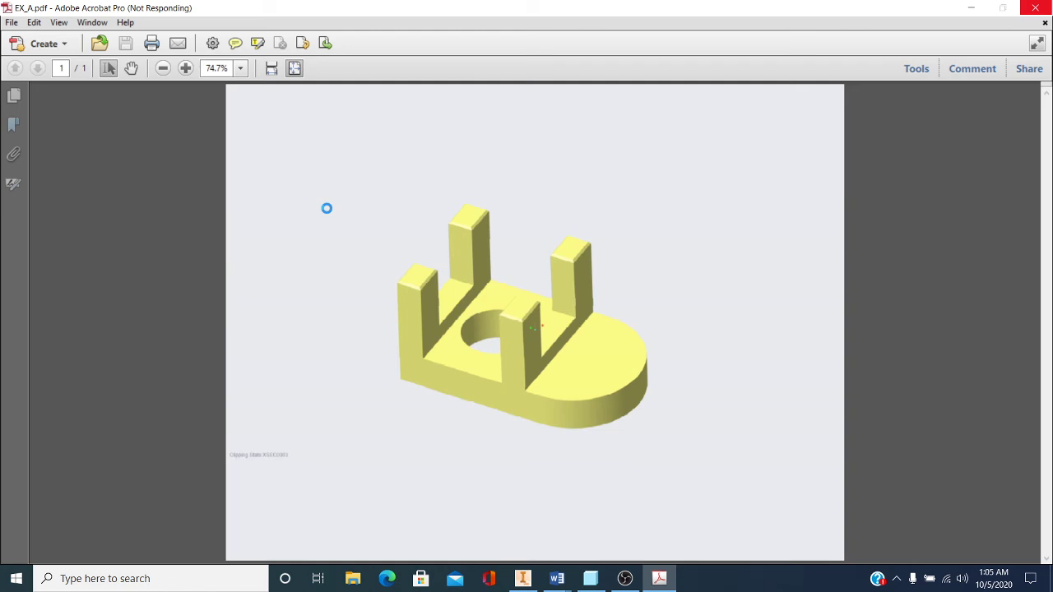
{"action": "left_click", "coordinate": [1034, 9]}
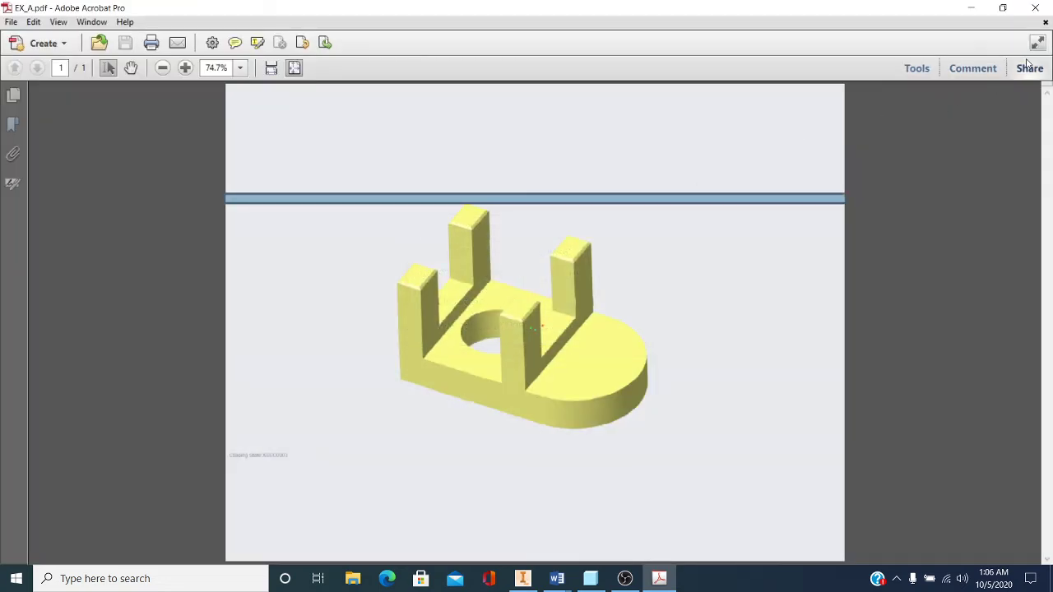
{"action": "left_click", "coordinate": [1035, 9]}
- Quick-print the part again from a slightly rotated view, using the Adobe PDF printer
{"action": "middle_click_drag", "start_coordinate": [360, 187], "coordinate": [406, 200]}
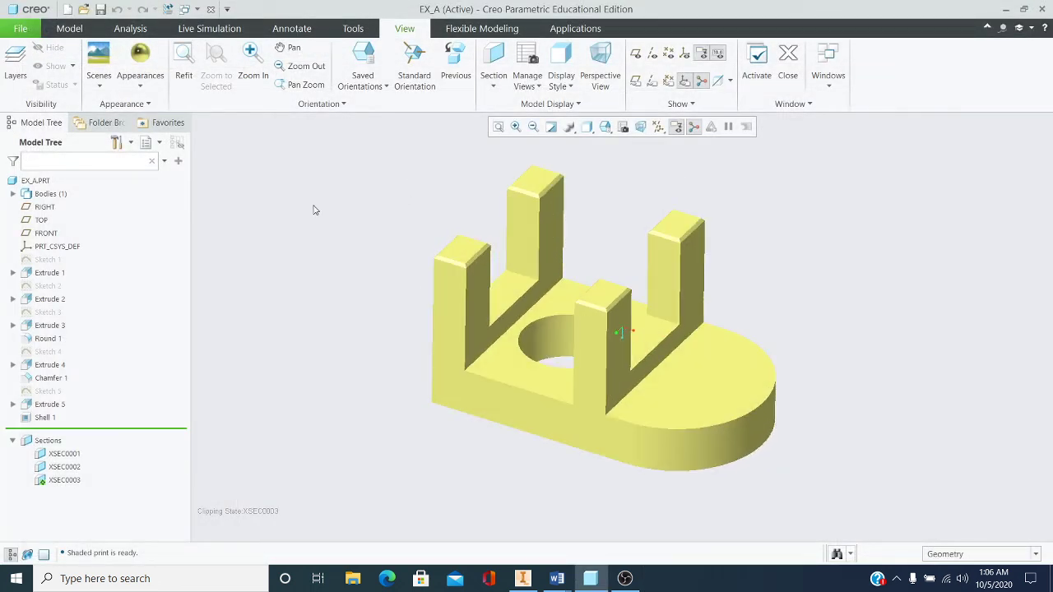
{"action": "left_click", "coordinate": [27, 31]}
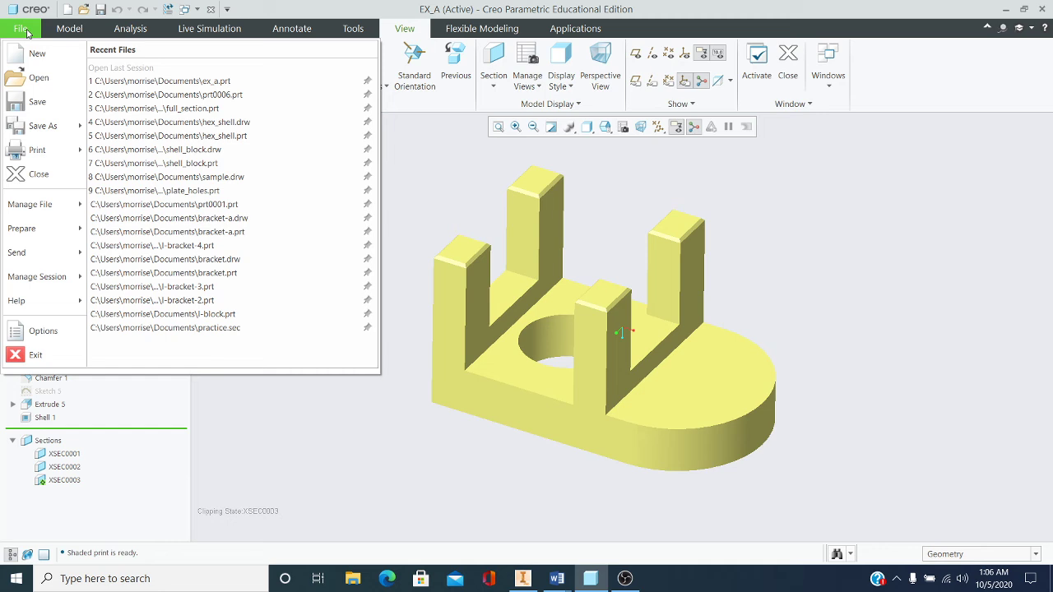
{"action": "mouse_move", "coordinate": [60, 126]}
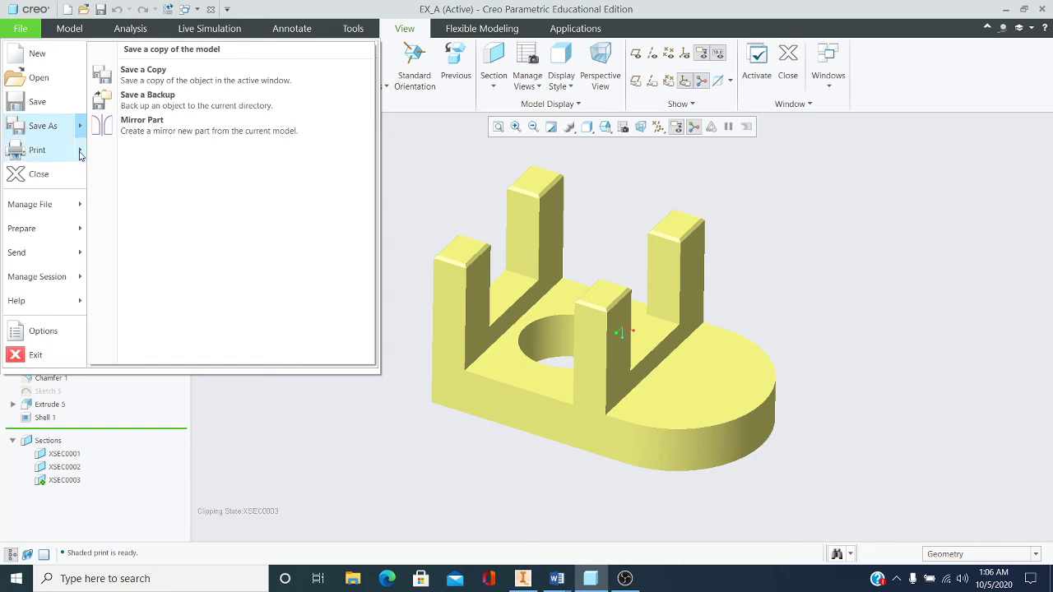
{"action": "mouse_move", "coordinate": [77, 157]}
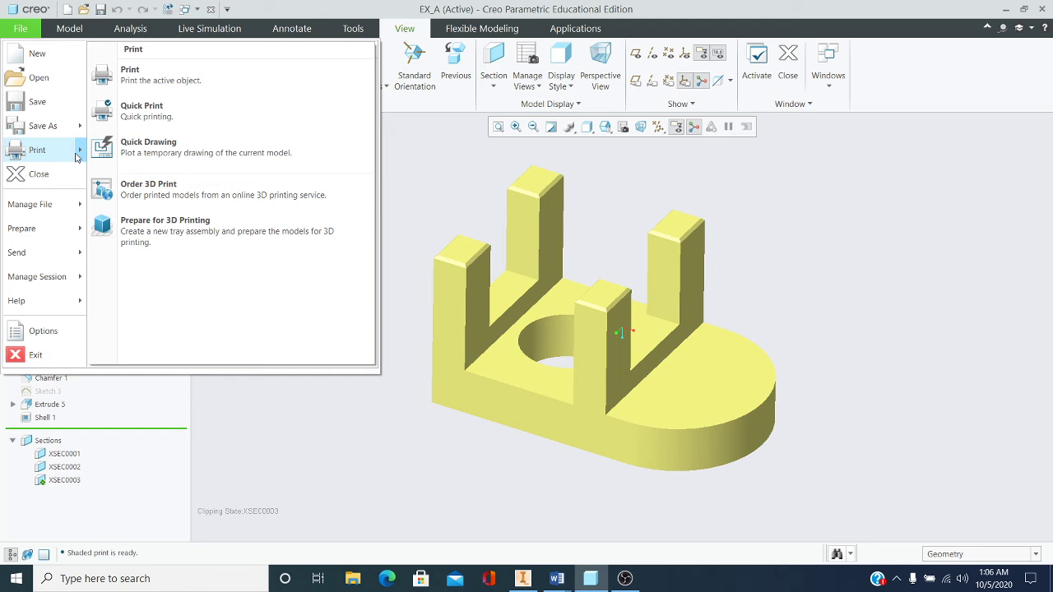
{"action": "left_click", "coordinate": [140, 119]}
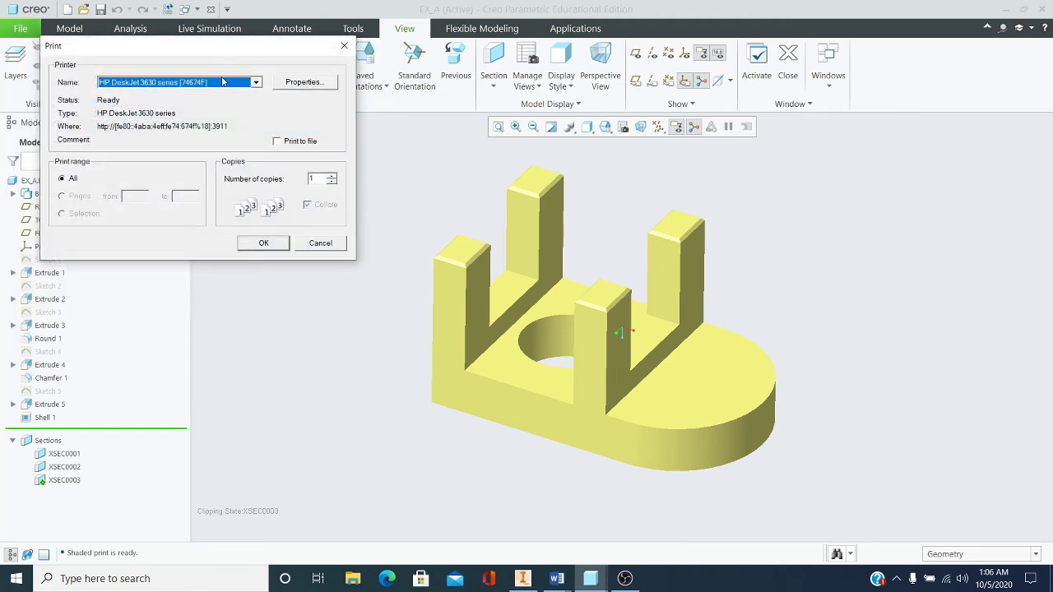
{"action": "left_click", "coordinate": [256, 83]}
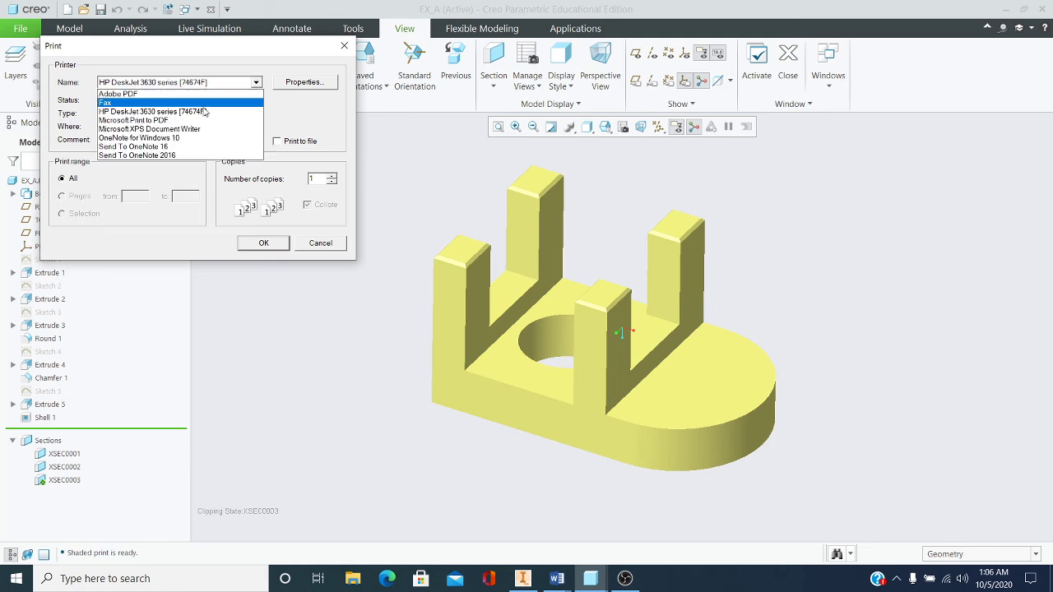
{"action": "left_click", "coordinate": [155, 95]}
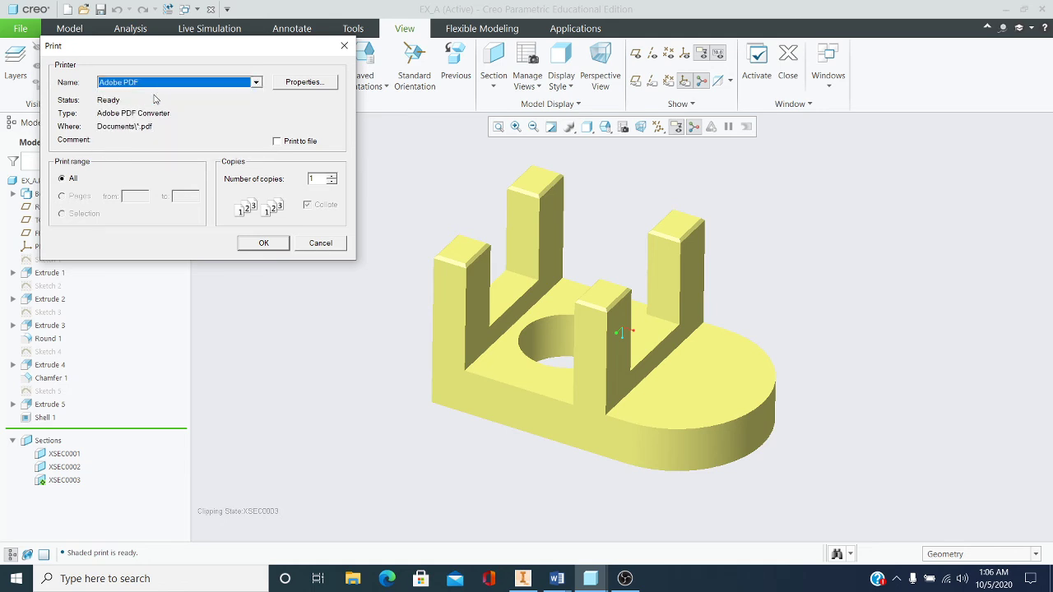
{"action": "left_click", "coordinate": [272, 244]}
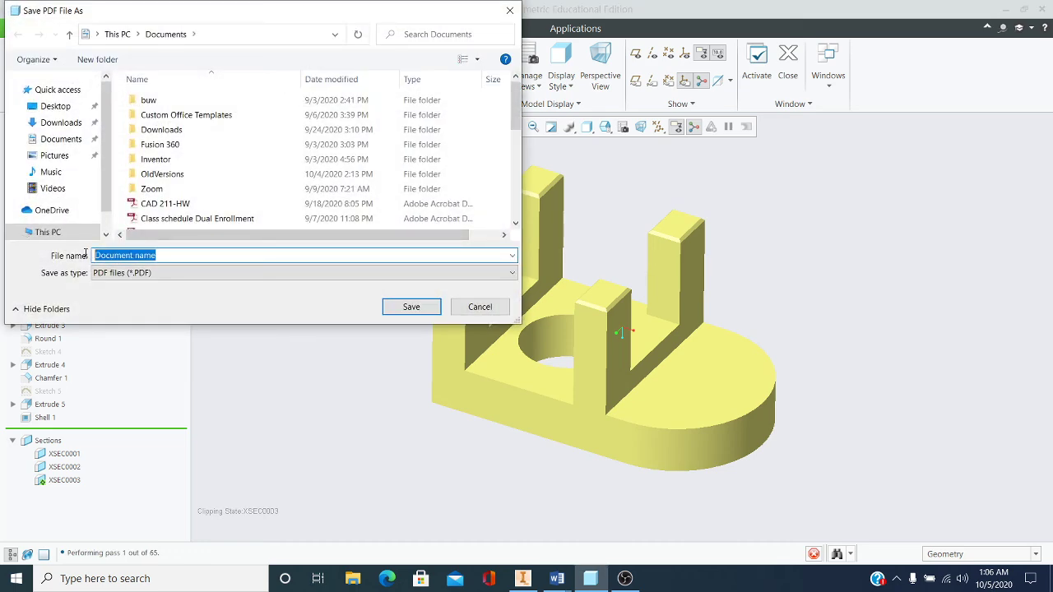
- Save the second PDF as EX_B in the Documents folder and switch from Acrobat back to Creo
{"action": "type", "text": "E"}
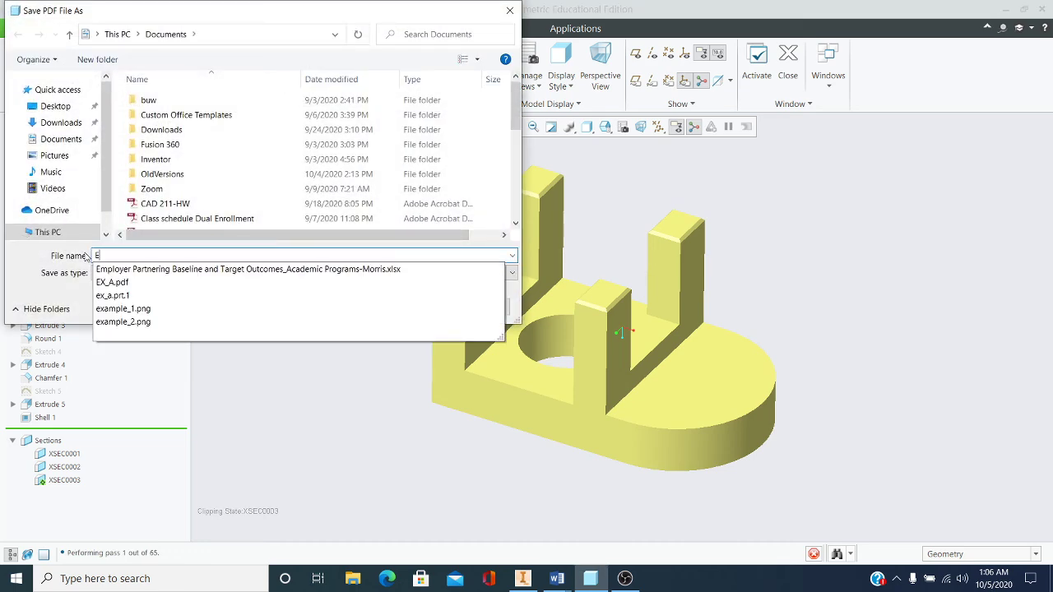
{"action": "type", "text": "x"}
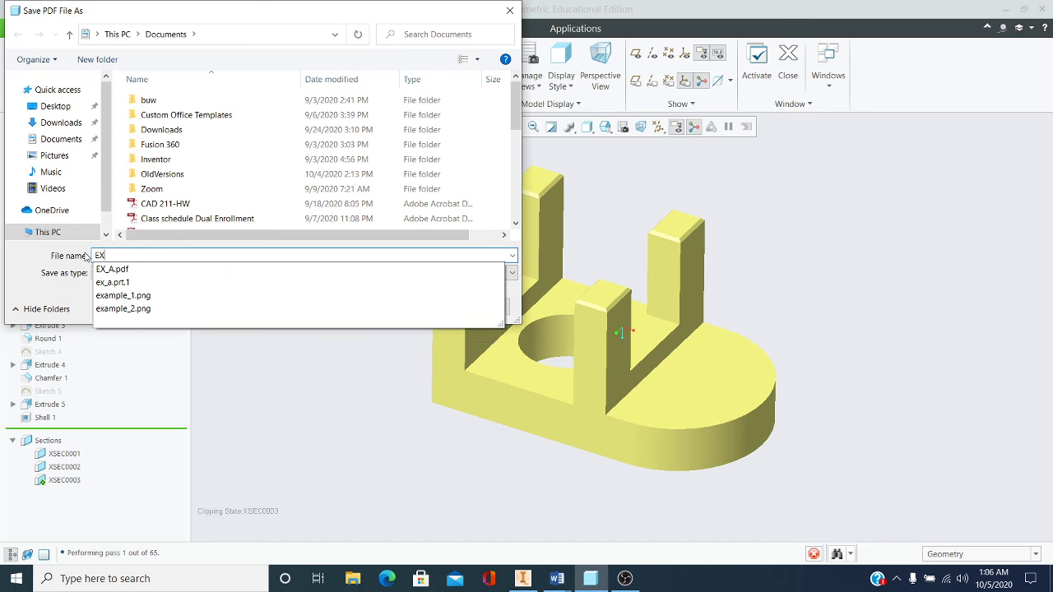
{"action": "type", "text": "_"}
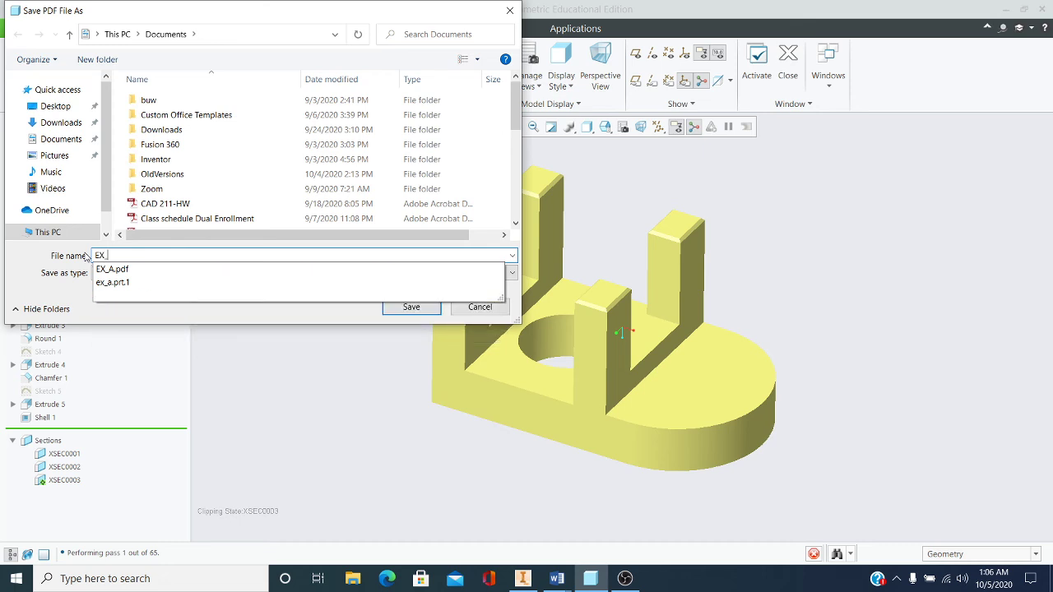
{"action": "type", "text": "B"}
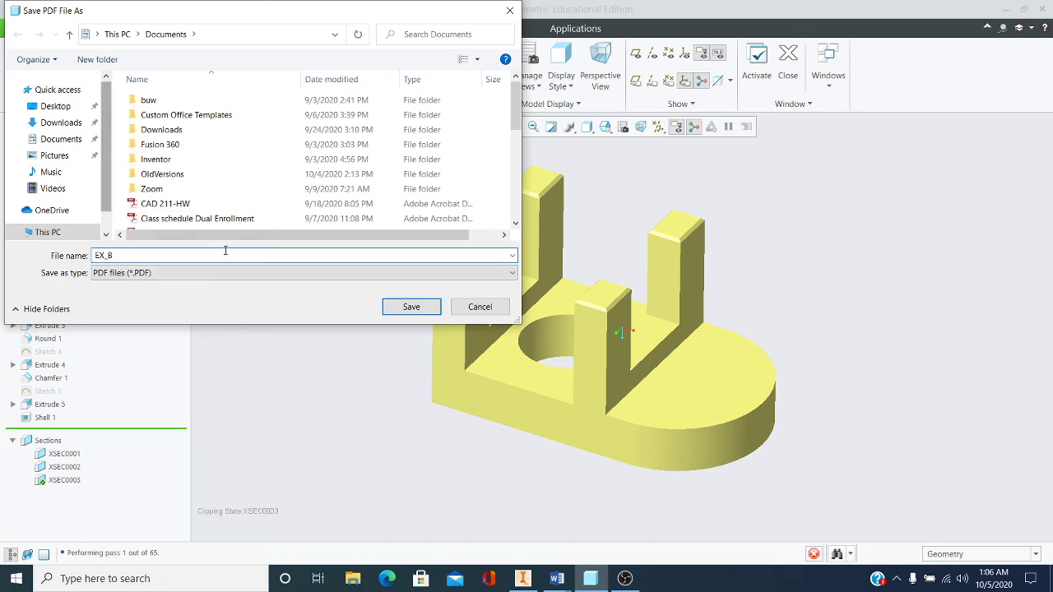
{"action": "left_click", "coordinate": [403, 306]}
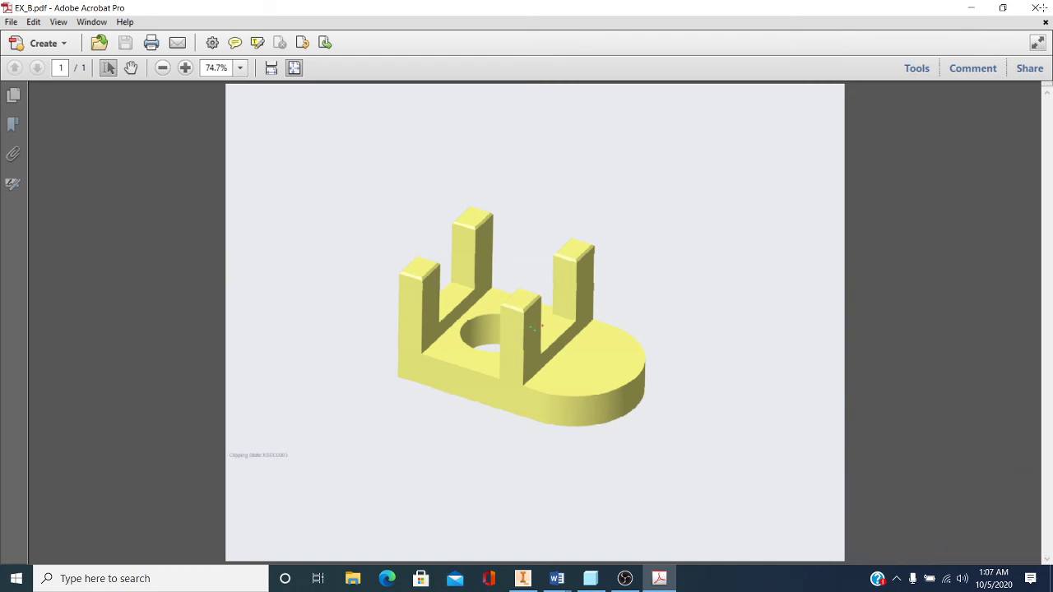
{"action": "left_click", "coordinate": [660, 580]}
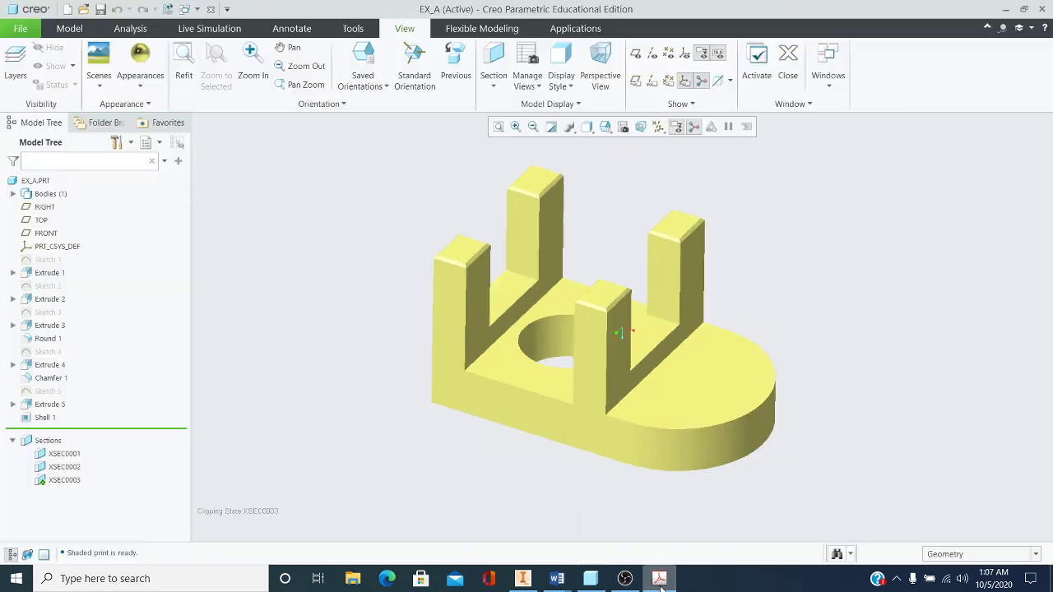
- View the part in the Standard and Default orientations and in the saved FRONT and BACK orientations
{"action": "mouse_move", "coordinate": [750, 236]}
{"action": "middle_mouse_down"}
{"action": "mouse_move", "coordinate": [745, 258]}
{"action": "mouse_move", "coordinate": [786, 167]}
{"action": "mouse_move", "coordinate": [699, 299]}
{"action": "mouse_move", "coordinate": [720, 305]}
{"action": "middle_mouse_up"}
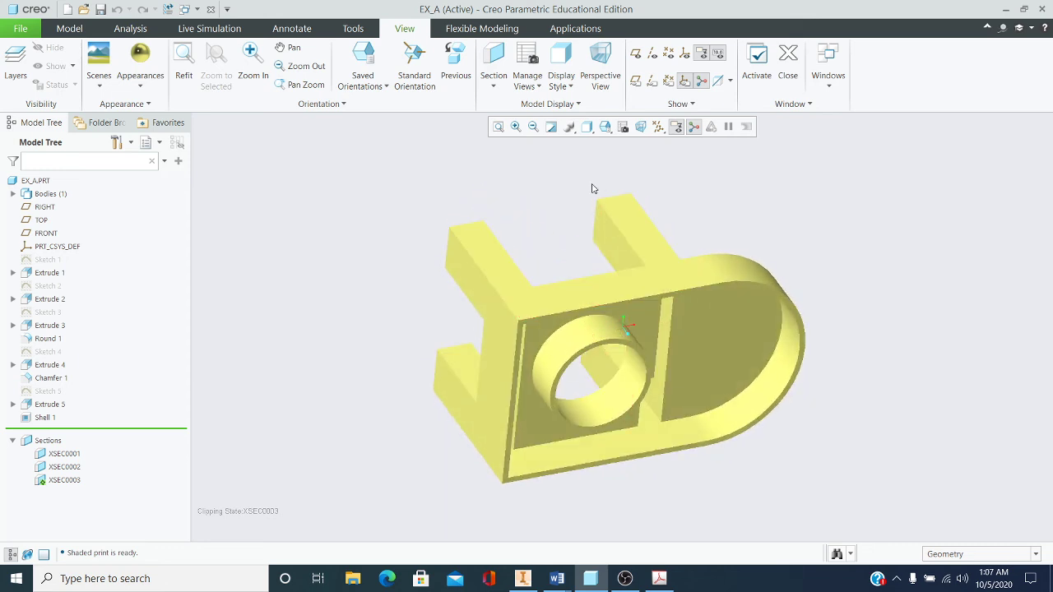
{"action": "left_click", "coordinate": [375, 86]}
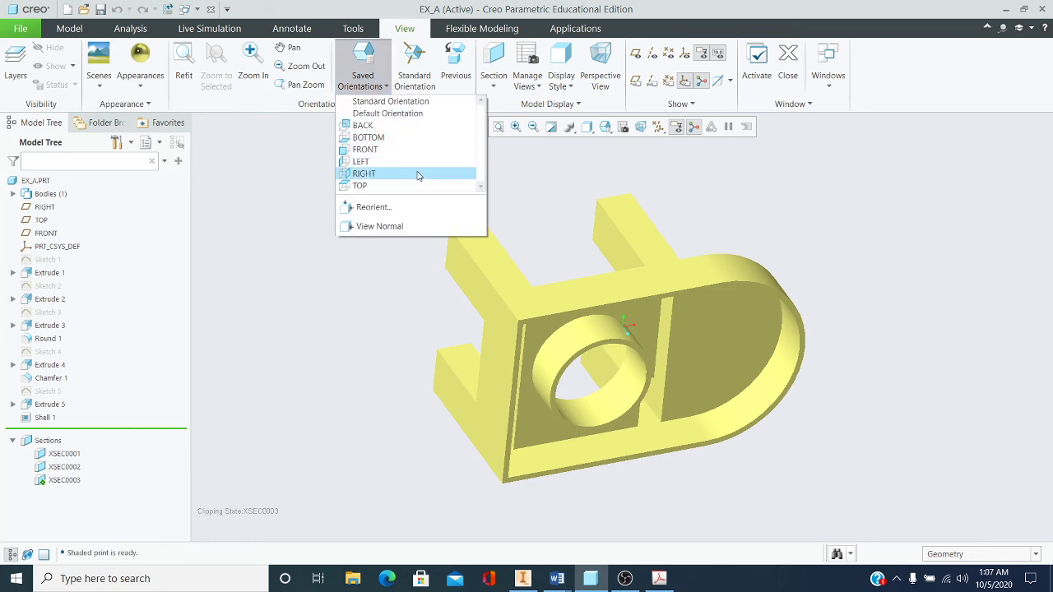
{"action": "left_click", "coordinate": [408, 101]}
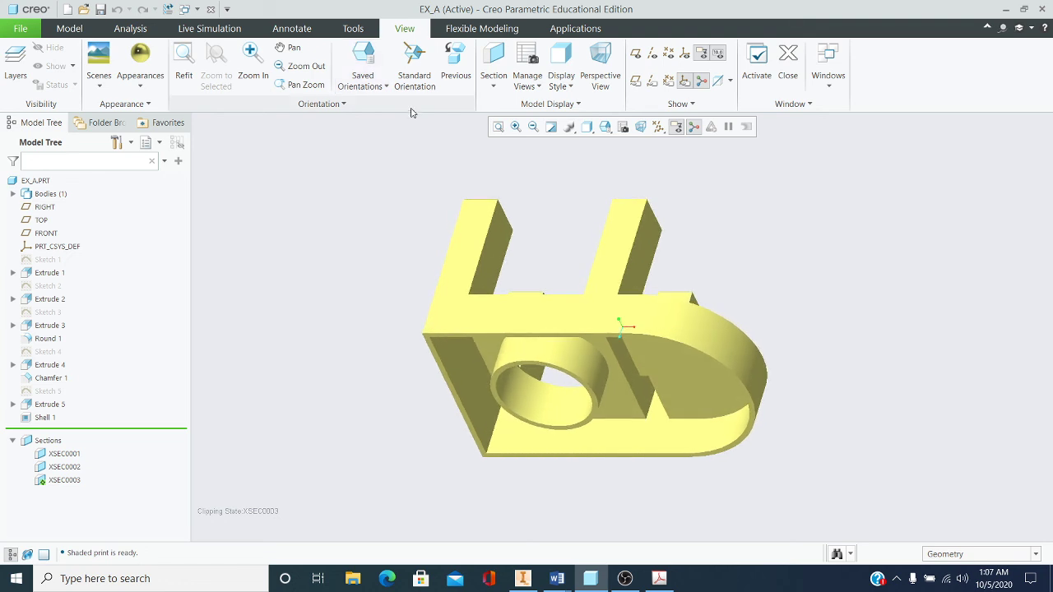
{"action": "left_click", "coordinate": [380, 80]}
{"action": "left_click", "coordinate": [387, 114]}
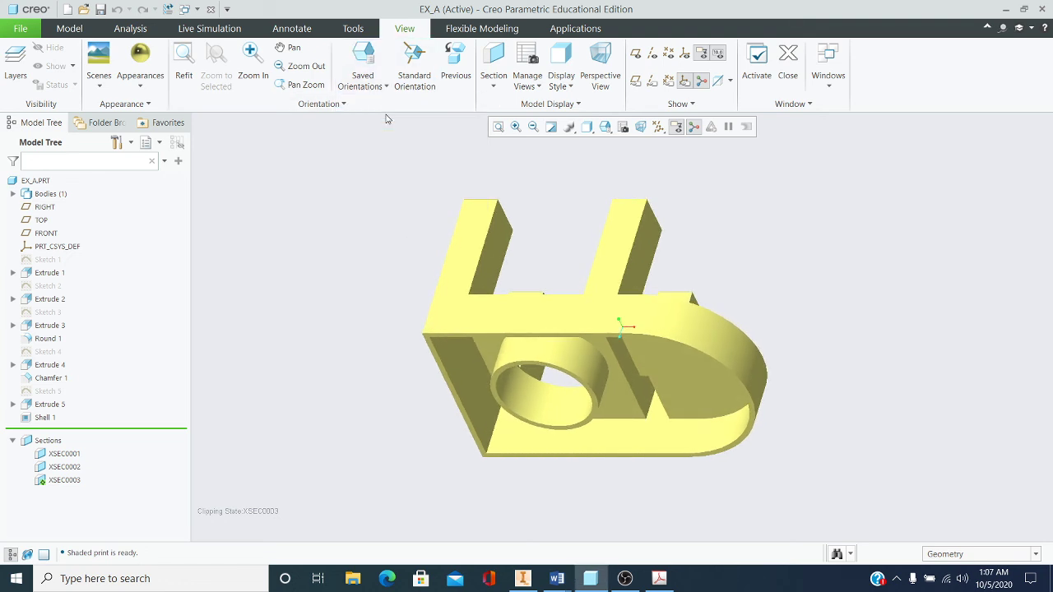
{"action": "left_click", "coordinate": [383, 82]}
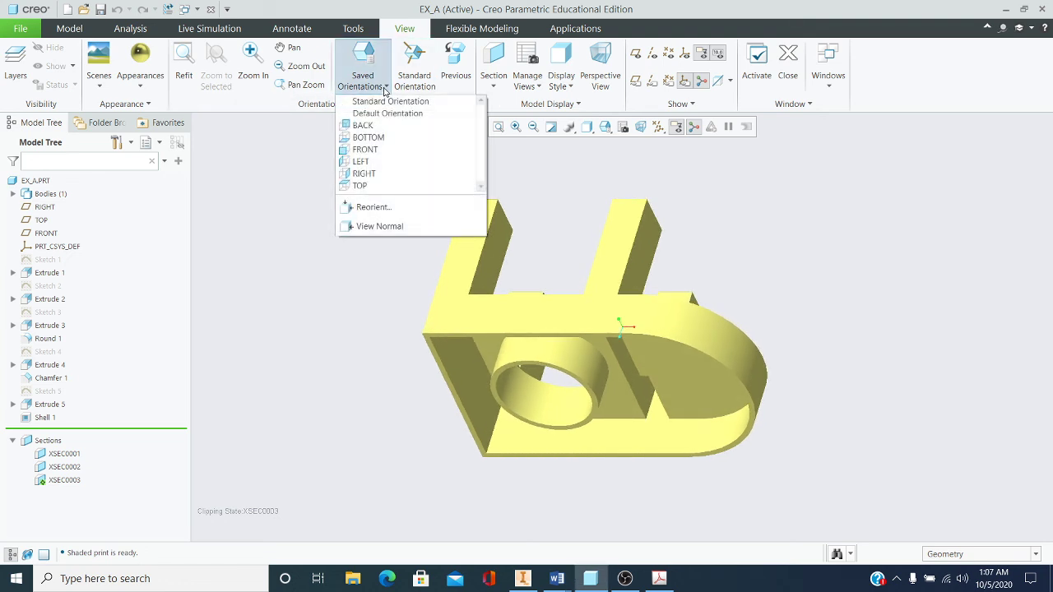
{"action": "left_click", "coordinate": [365, 149]}
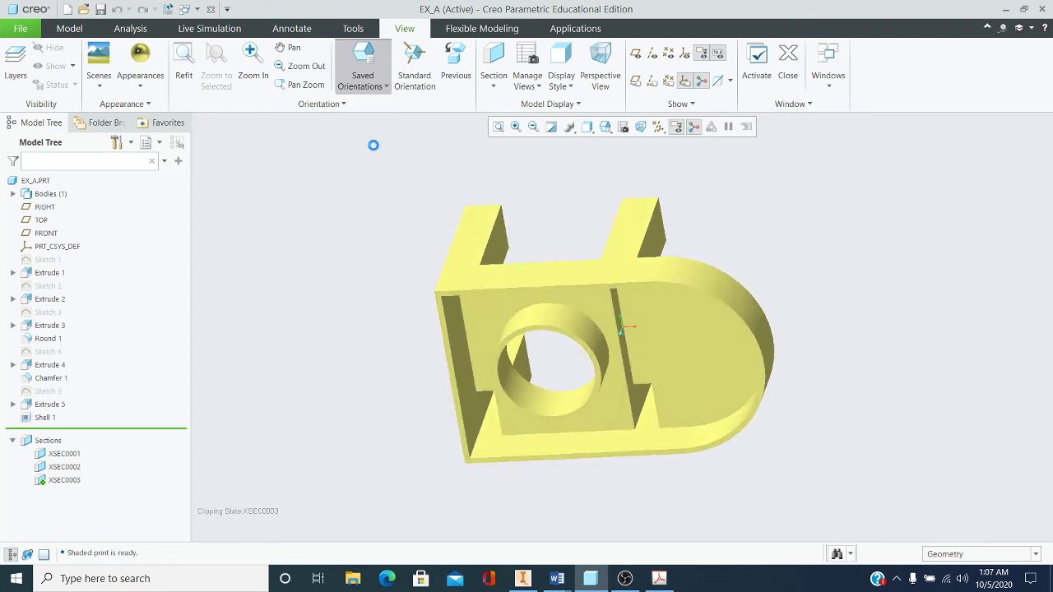
{"action": "left_click", "coordinate": [385, 87]}
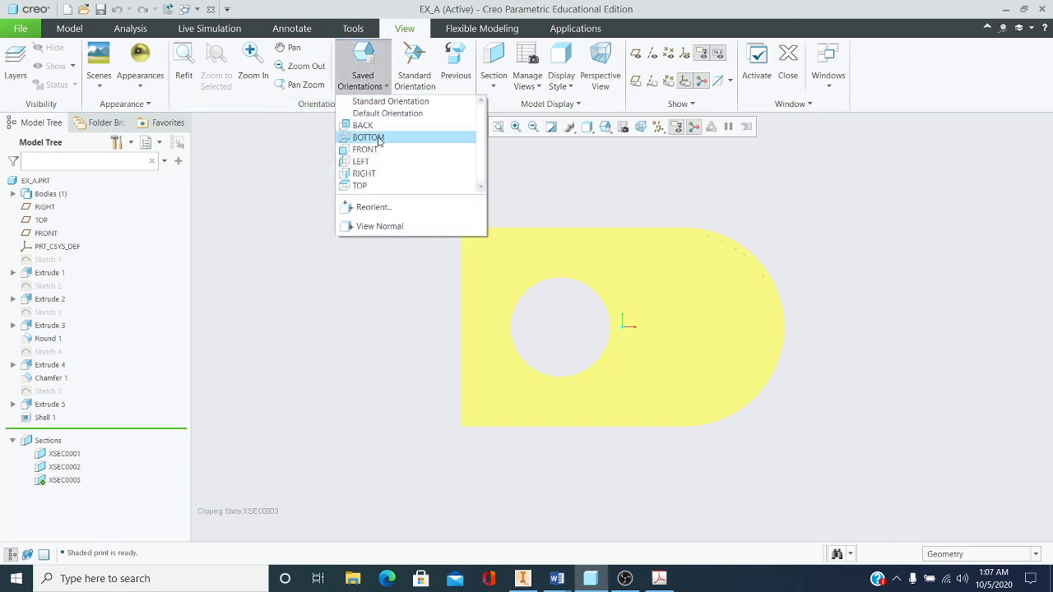
{"action": "left_click", "coordinate": [380, 125]}
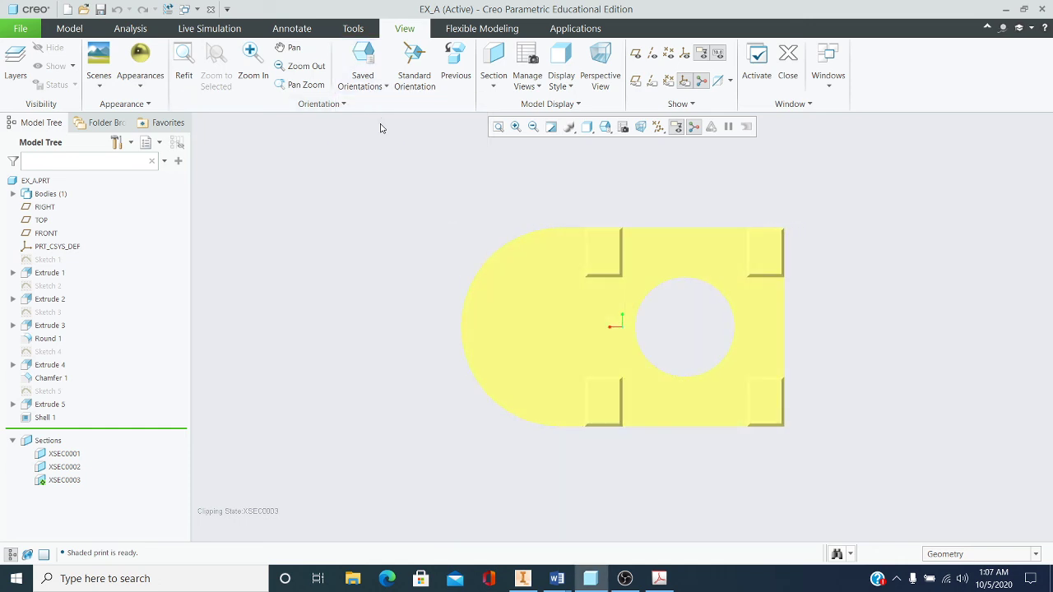
- View the part in the saved LEFT and RIGHT orientations, and rotate it to examine the hollow underside
{"action": "left_click", "coordinate": [383, 86]}
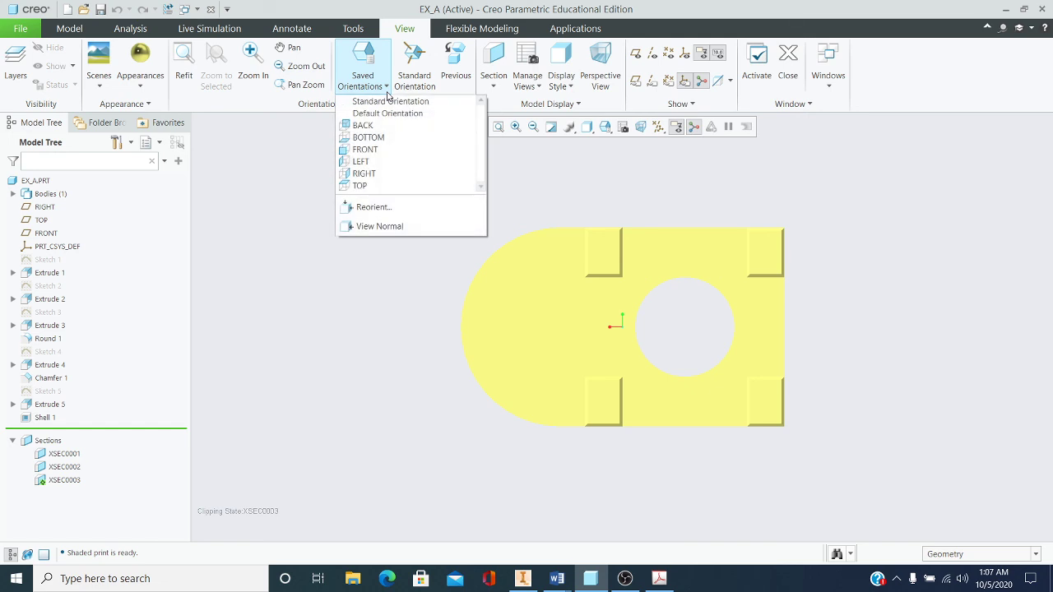
{"action": "left_click", "coordinate": [379, 162]}
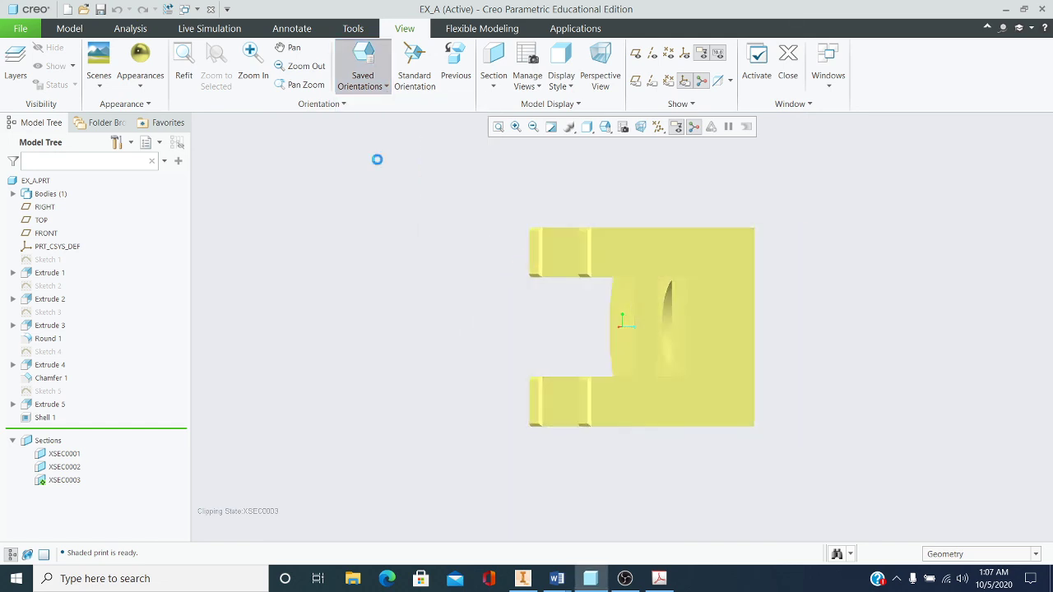
{"action": "left_click", "coordinate": [386, 86]}
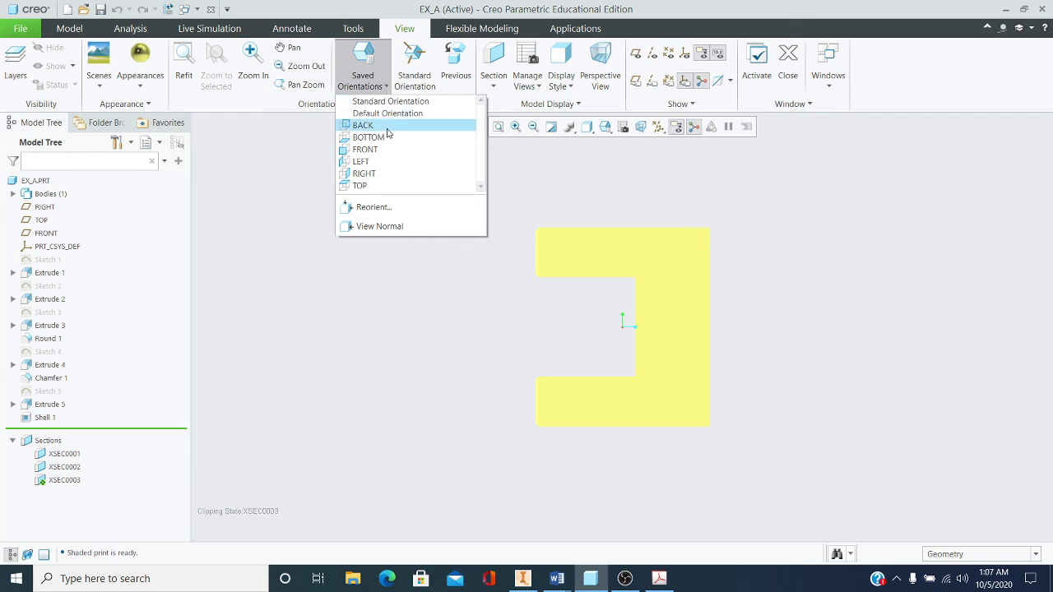
{"action": "left_click", "coordinate": [379, 173]}
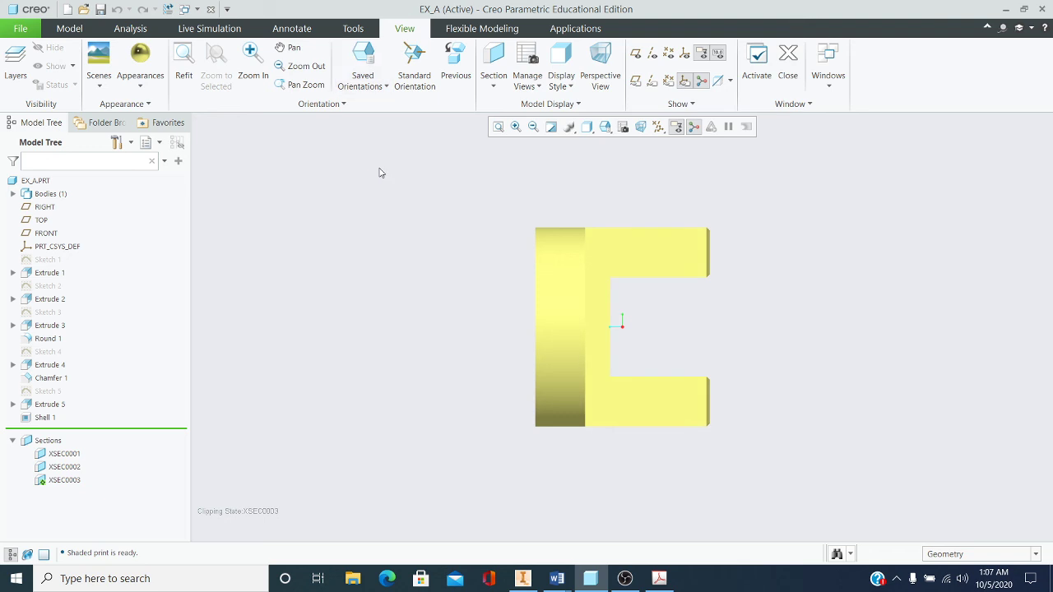
{"action": "middle_click_drag", "start_coordinate": [635, 287], "coordinate": [559, 277]}
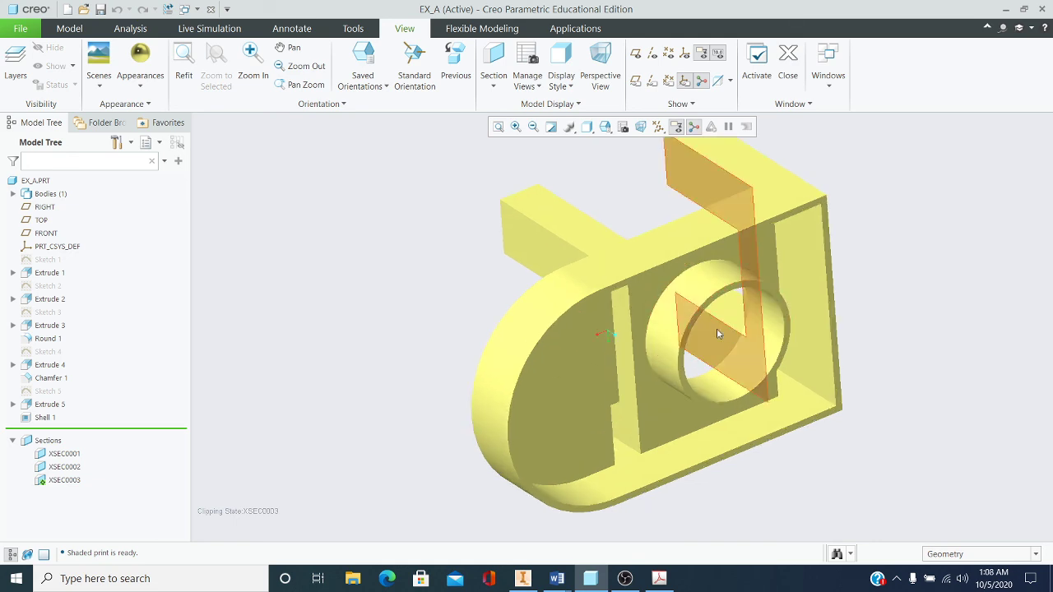
{"action": "middle_click_drag", "start_coordinate": [716, 333], "coordinate": [794, 356]}
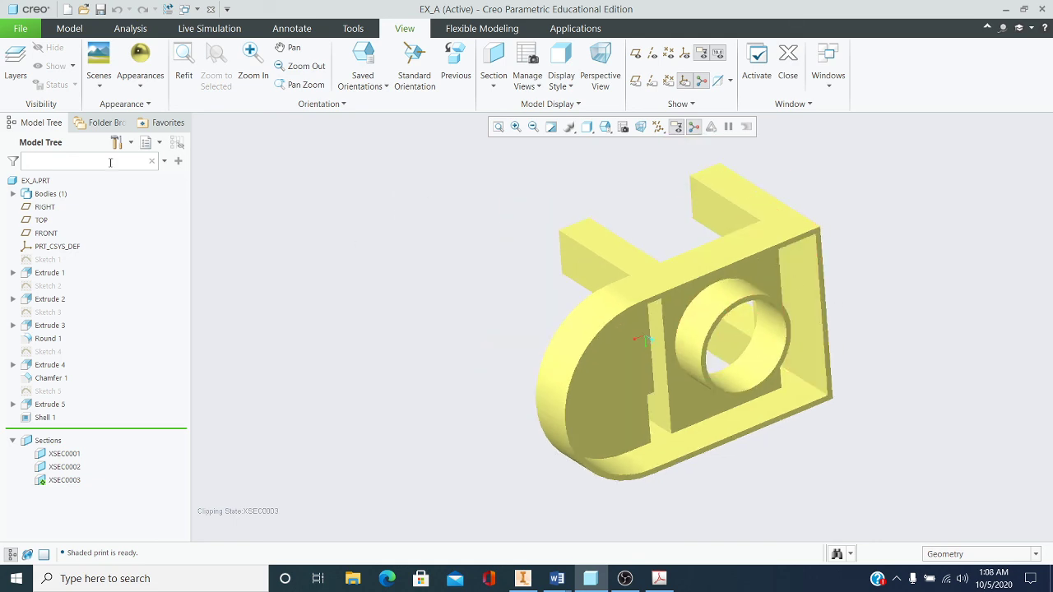
{"action": "left_click", "coordinate": [14, 32]}
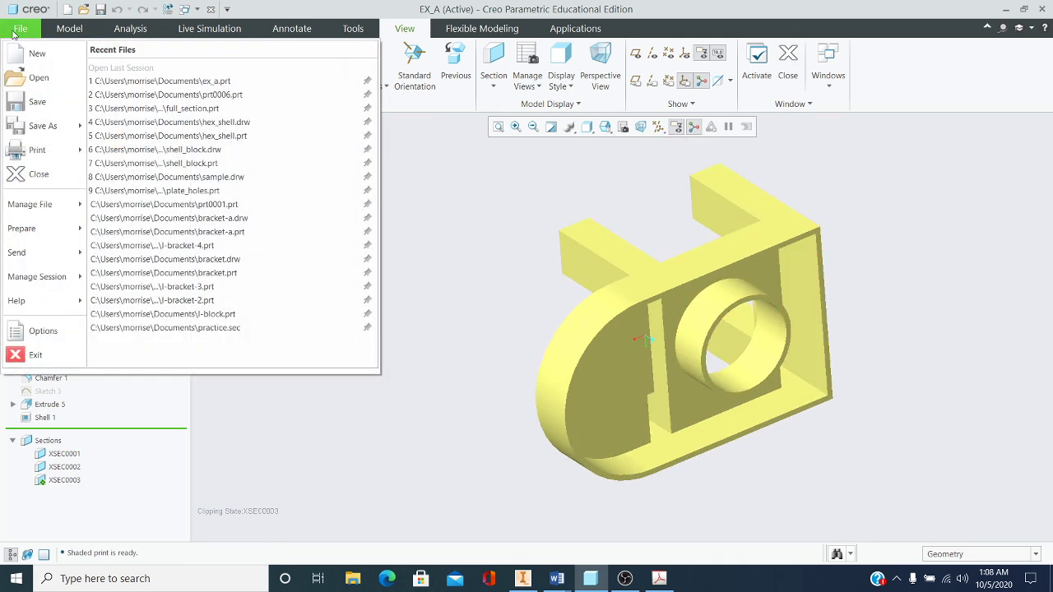
{"action": "mouse_move", "coordinate": [32, 127]}
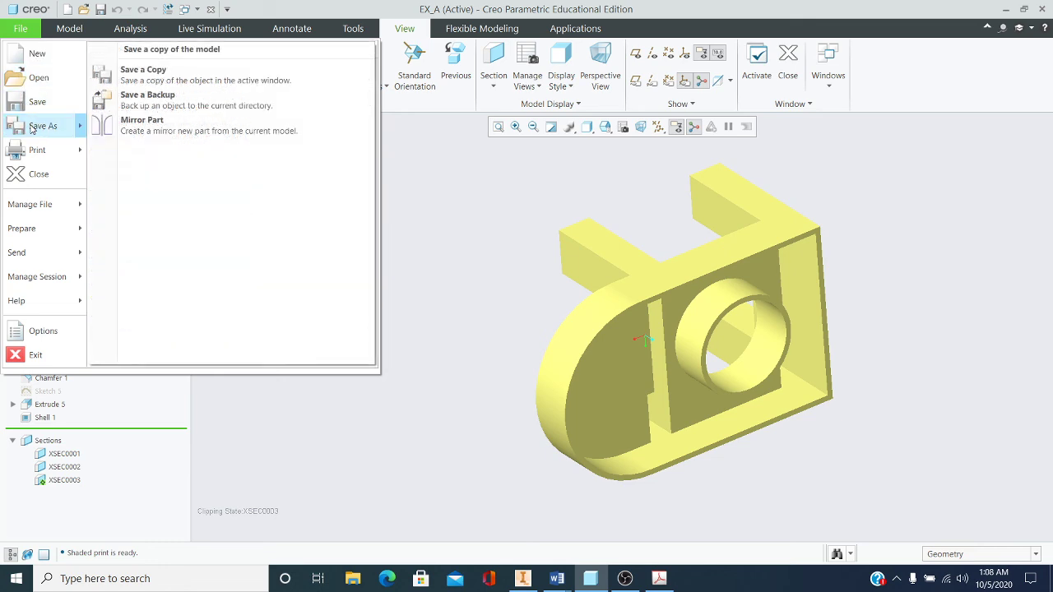
{"action": "mouse_move", "coordinate": [61, 156]}
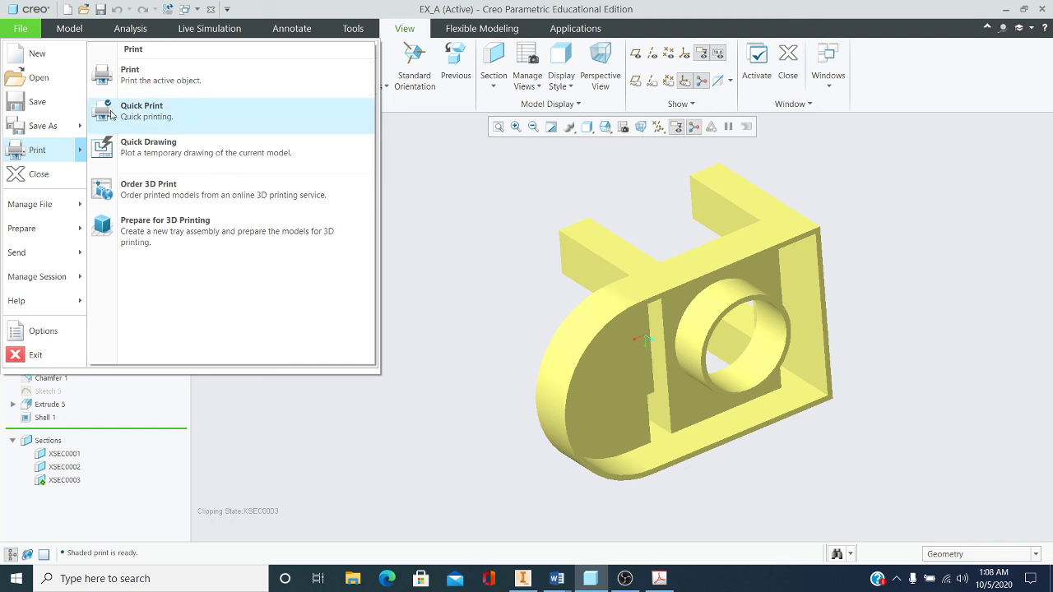
{"action": "left_click", "coordinate": [138, 112]}
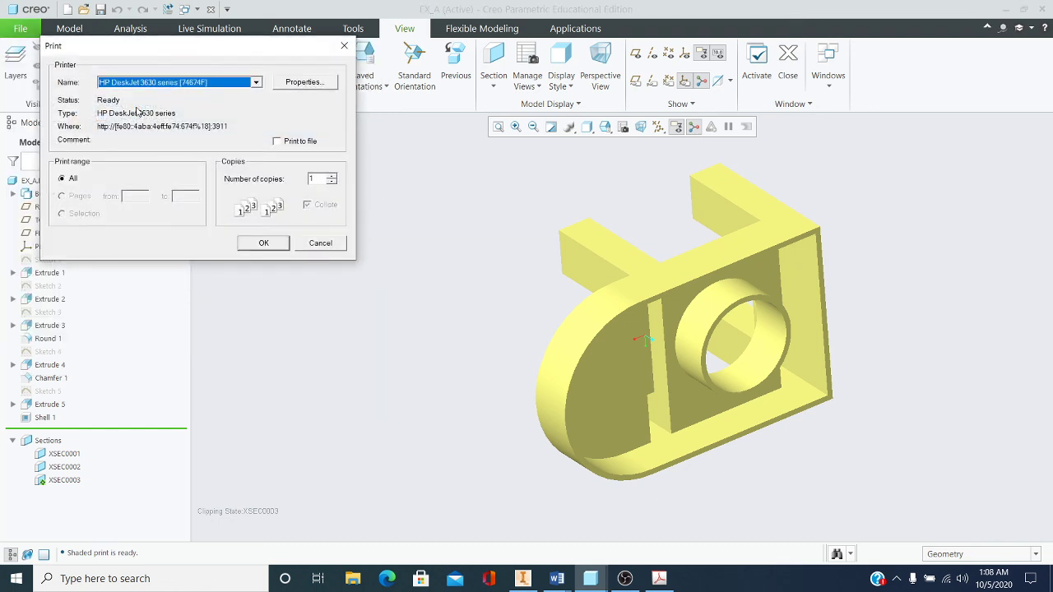
{"action": "left_click", "coordinate": [257, 82]}
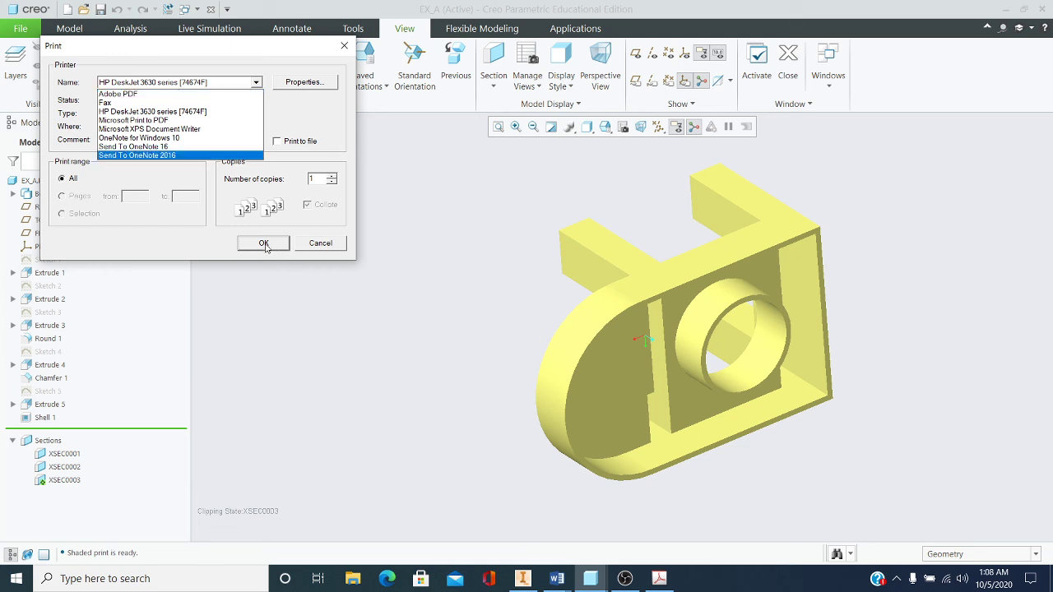
{"action": "left_click", "coordinate": [308, 247]}
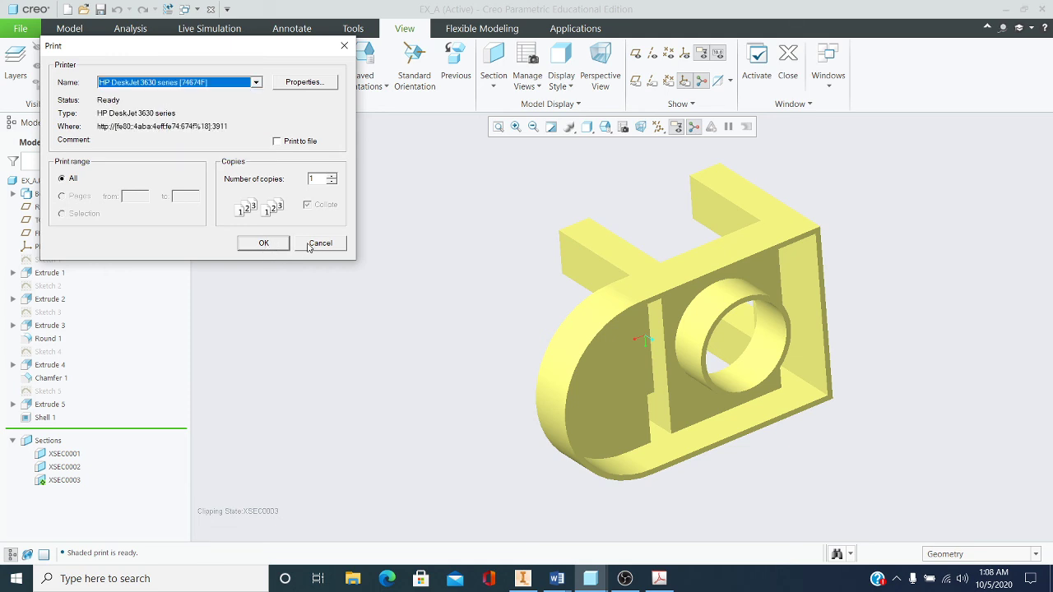
{"action": "left_click", "coordinate": [320, 244]}
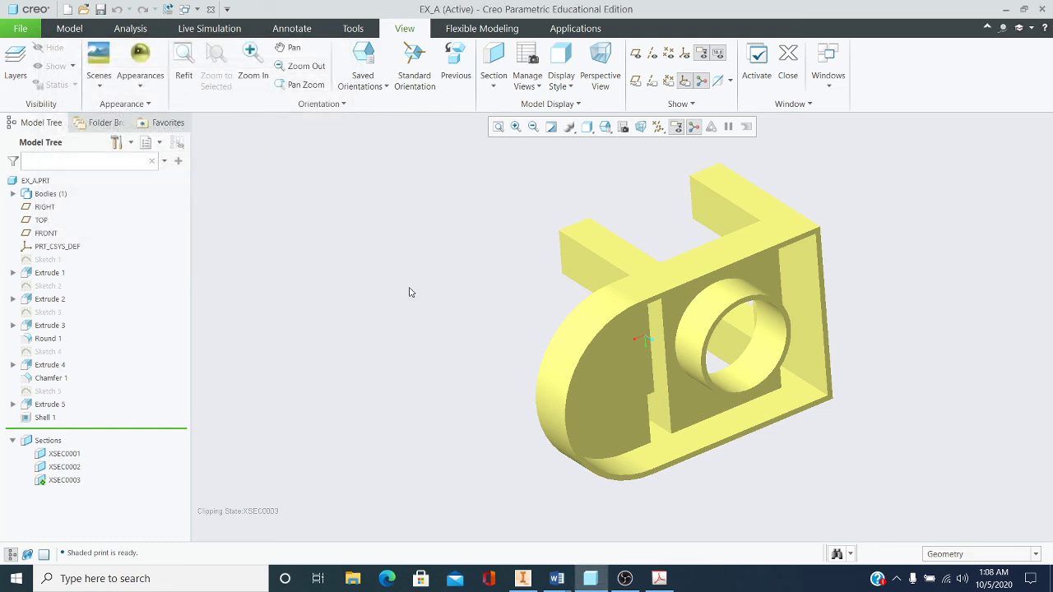
- Create an X-direction cross section of the part, offset about 1.72 from the default coordinate system
{"action": "mouse_move", "coordinate": [416, 294]}
{"action": "middle_mouse_down"}
{"action": "mouse_move", "coordinate": [576, 285]}
{"action": "mouse_move", "coordinate": [567, 237]}
{"action": "mouse_move", "coordinate": [529, 280]}
{"action": "middle_mouse_up"}
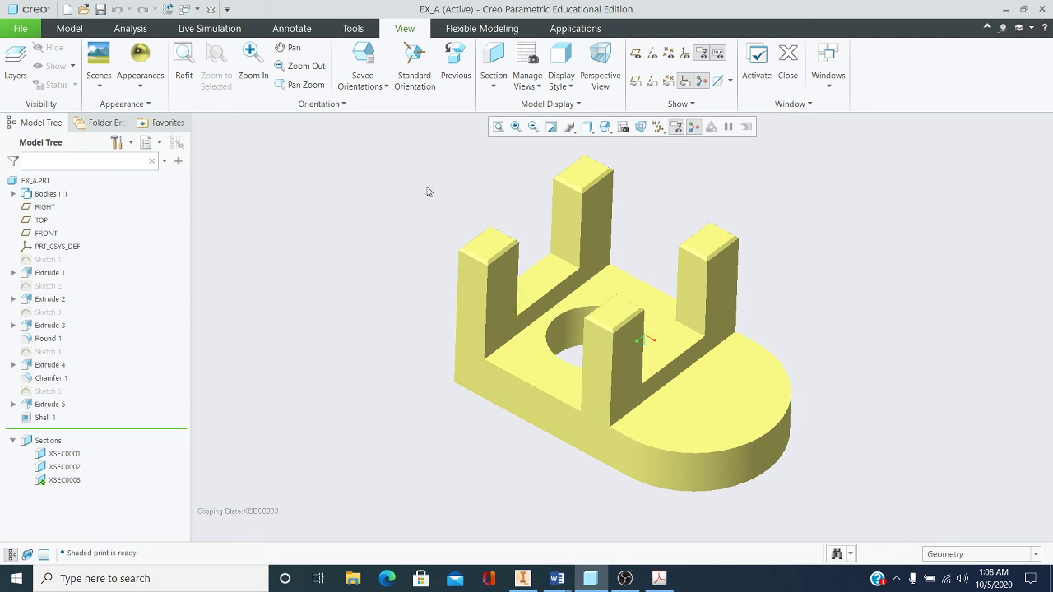
{"action": "left_click", "coordinate": [494, 85]}
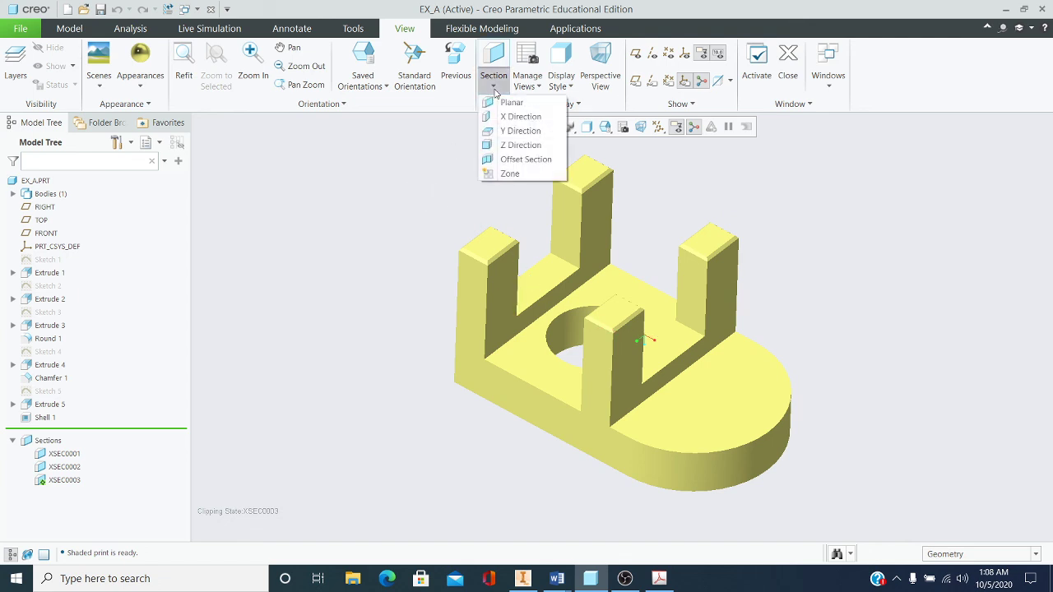
{"action": "left_click", "coordinate": [520, 117]}
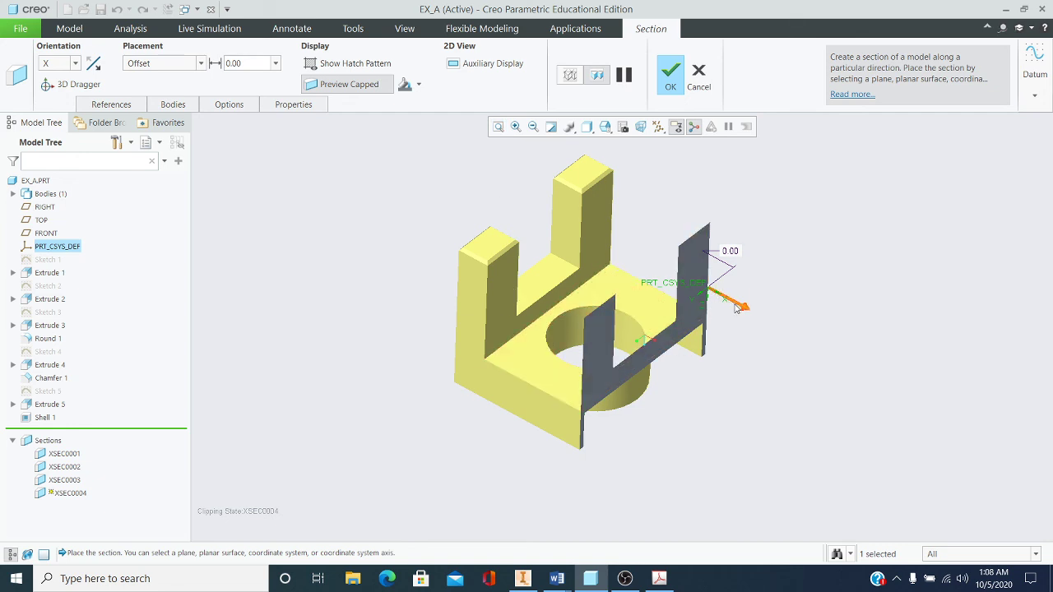
{"action": "left_click_drag", "start_coordinate": [744, 312], "coordinate": [855, 384]}
{"action": "left_click_drag", "start_coordinate": [861, 392], "coordinate": [874, 398]}
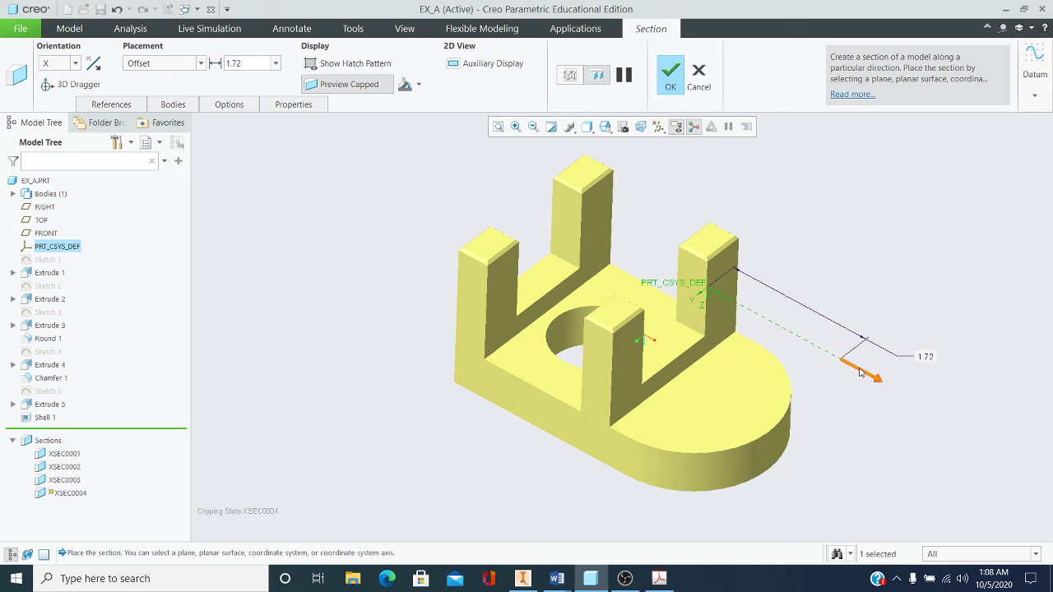
{"action": "left_click", "coordinate": [679, 85]}
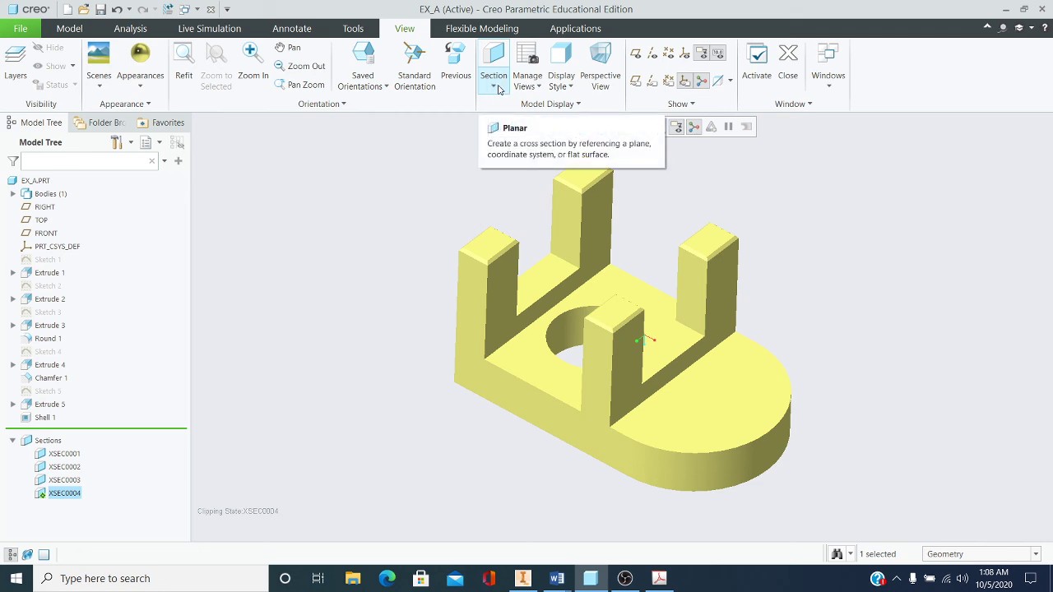
- Create a Y-direction cross section through the large hole, offset about 1.16 from the default coordinate system
{"action": "left_click", "coordinate": [494, 88]}
{"action": "left_click", "coordinate": [490, 131]}
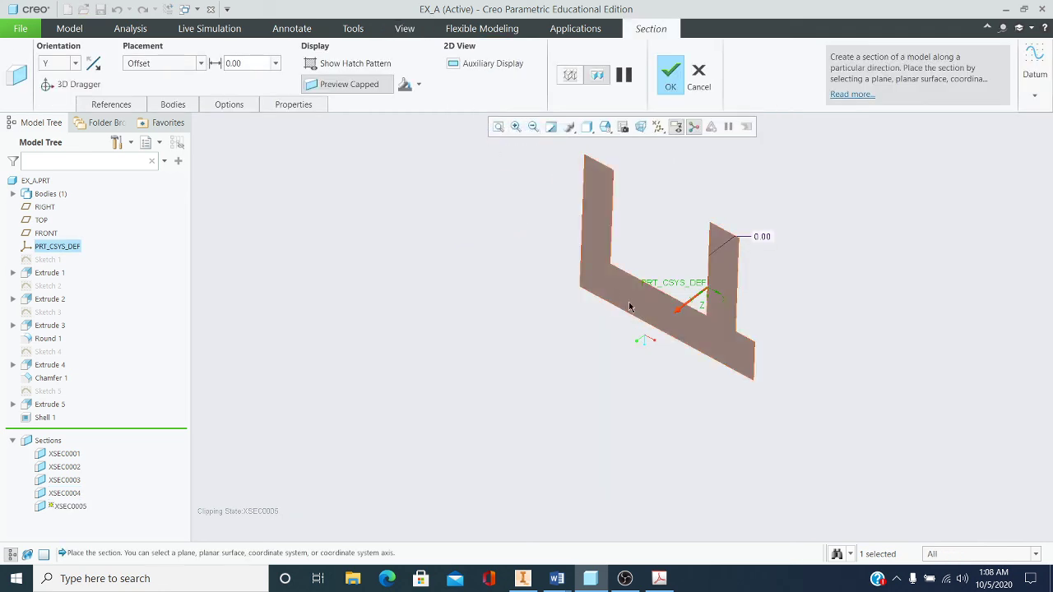
{"action": "left_click_drag", "start_coordinate": [658, 326], "coordinate": [596, 351]}
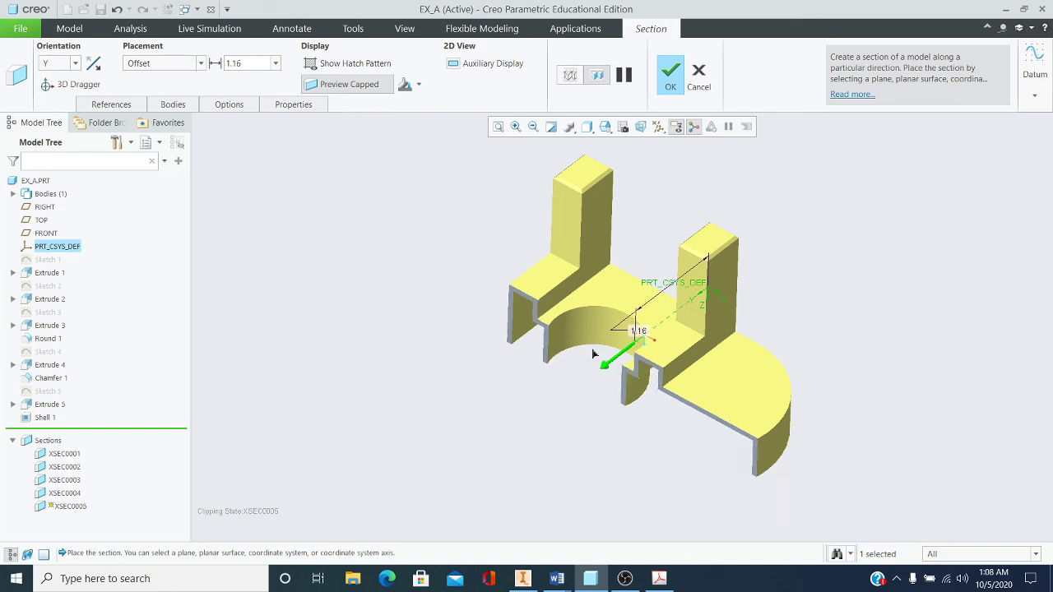
{"action": "left_click", "coordinate": [671, 81]}
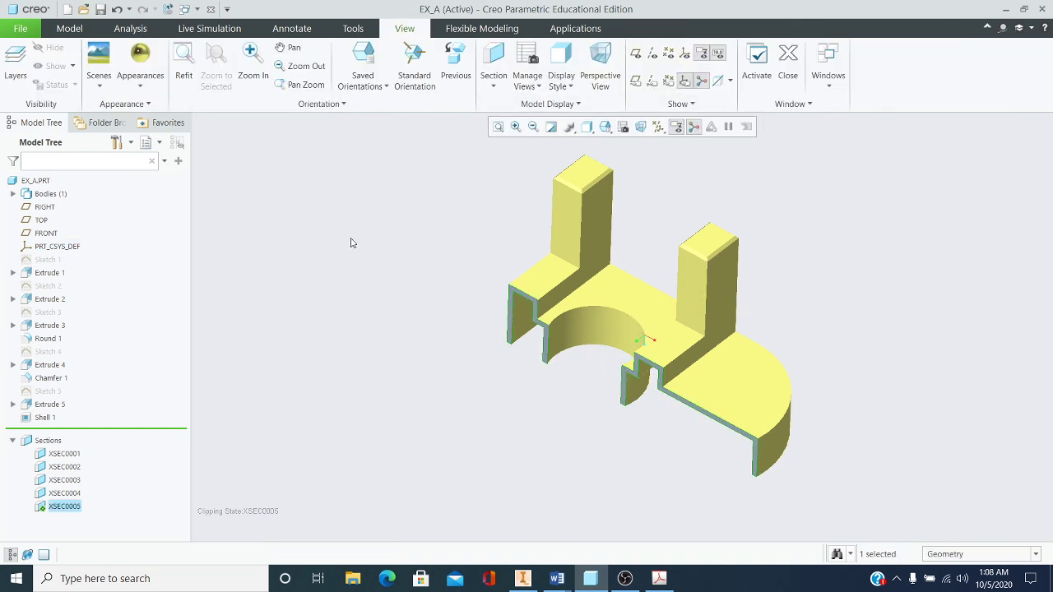
- Quick-print the sectioned part using the Adobe PDF printer
{"action": "left_click", "coordinate": [20, 29]}
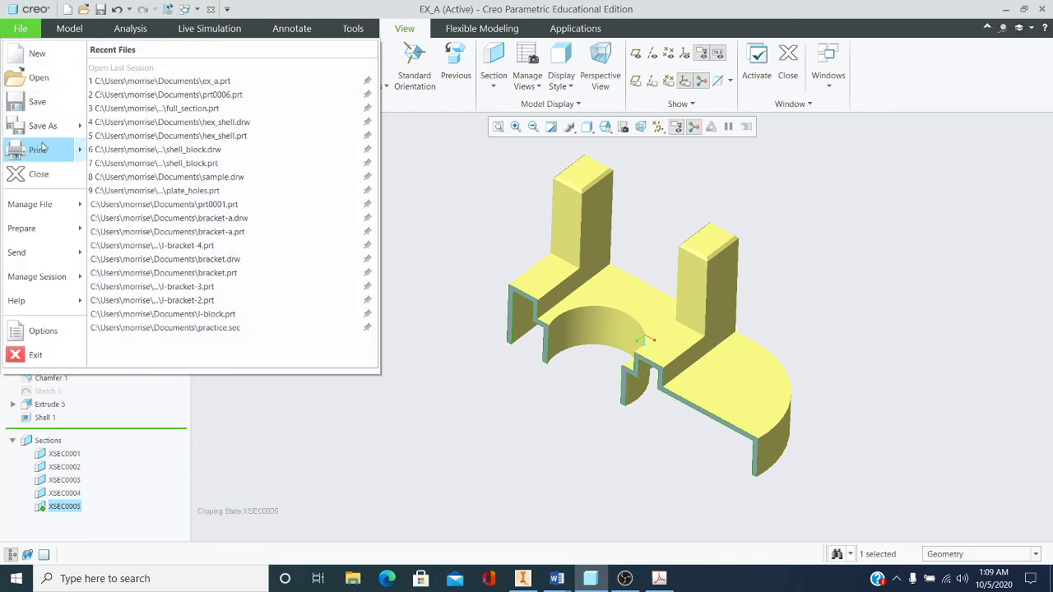
{"action": "mouse_move", "coordinate": [50, 149]}
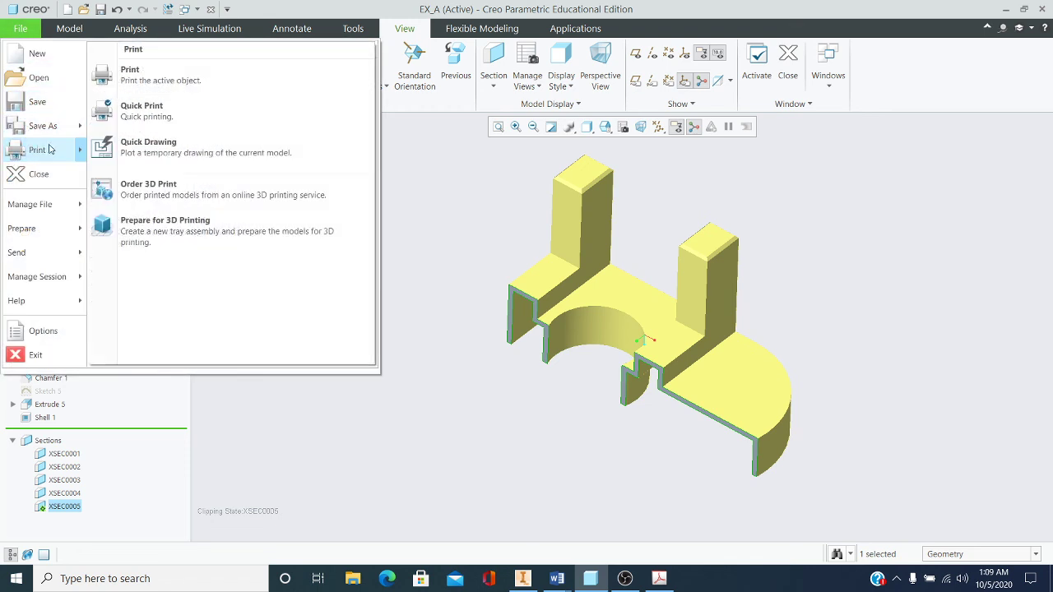
{"action": "left_click", "coordinate": [139, 112]}
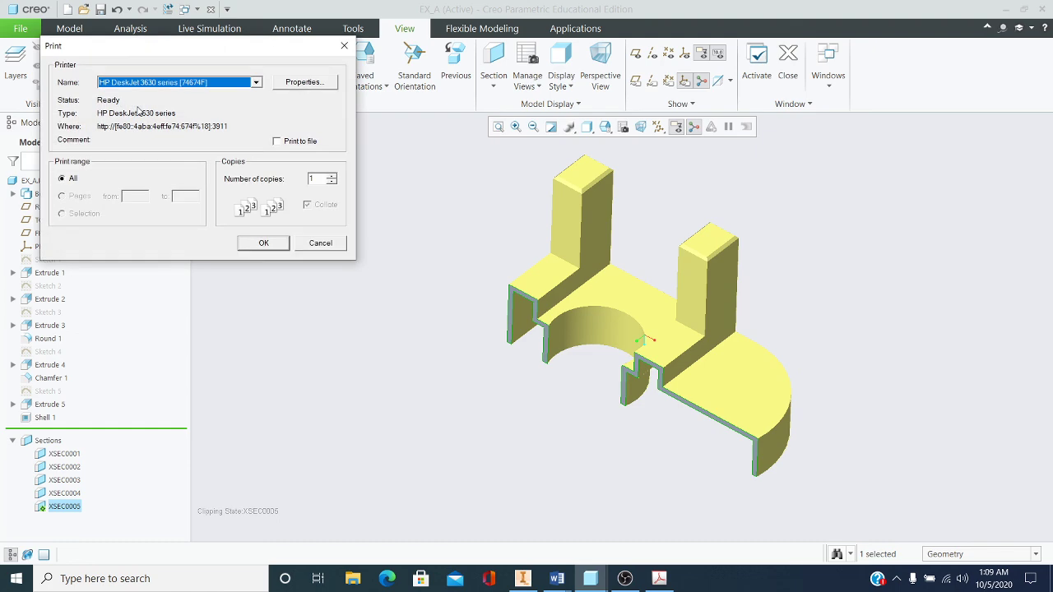
{"action": "left_click", "coordinate": [256, 82]}
{"action": "left_click", "coordinate": [230, 96]}
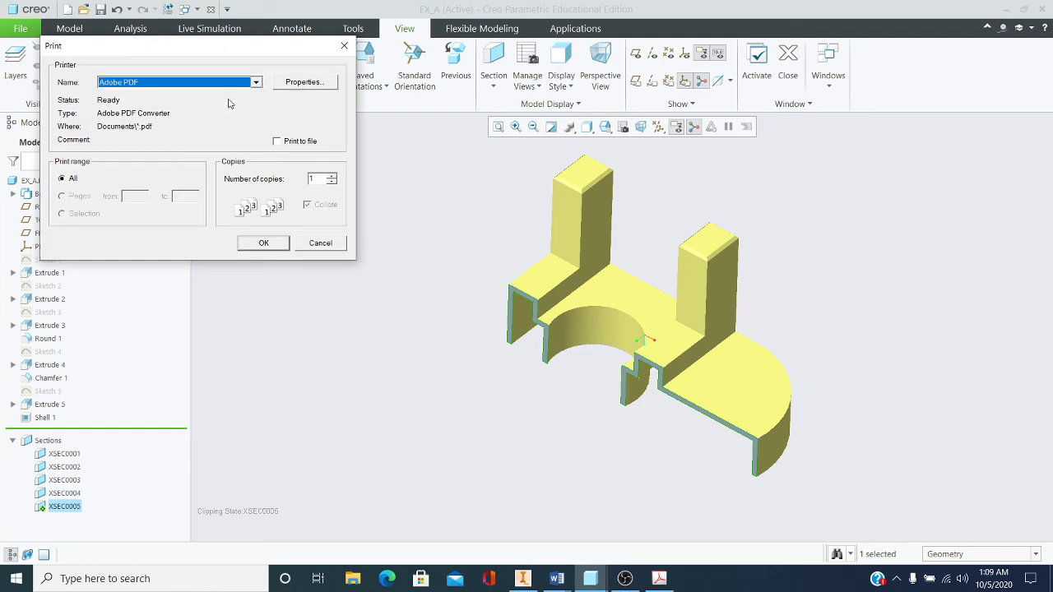
{"action": "left_click", "coordinate": [263, 243]}
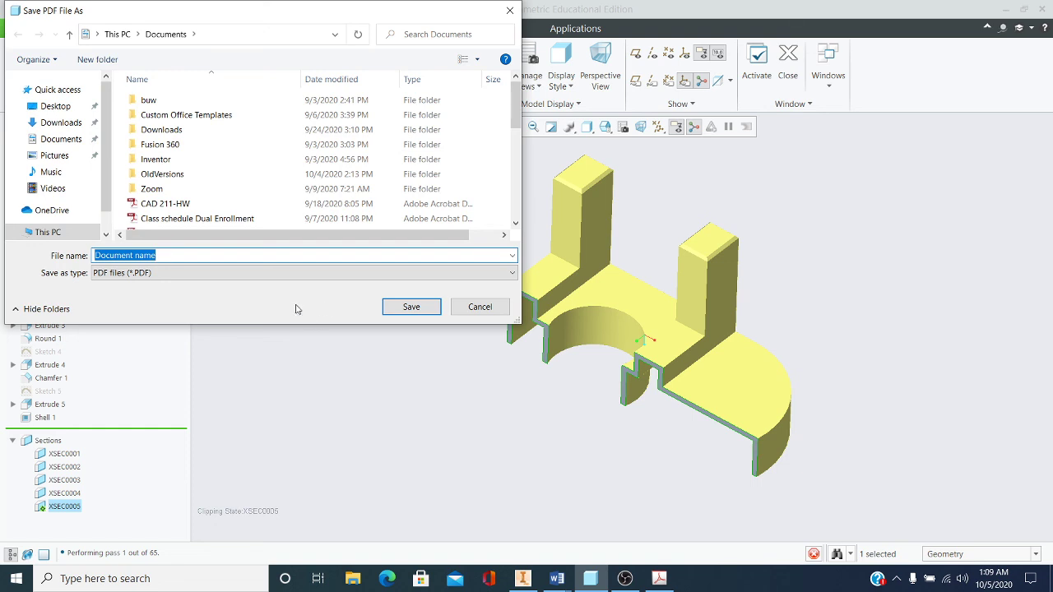
- Save the printed PDF of the sectioned part as EX_C in the Documents folder
{"action": "key", "text": "BackSpace"}
{"action": "type", "text": "E"}
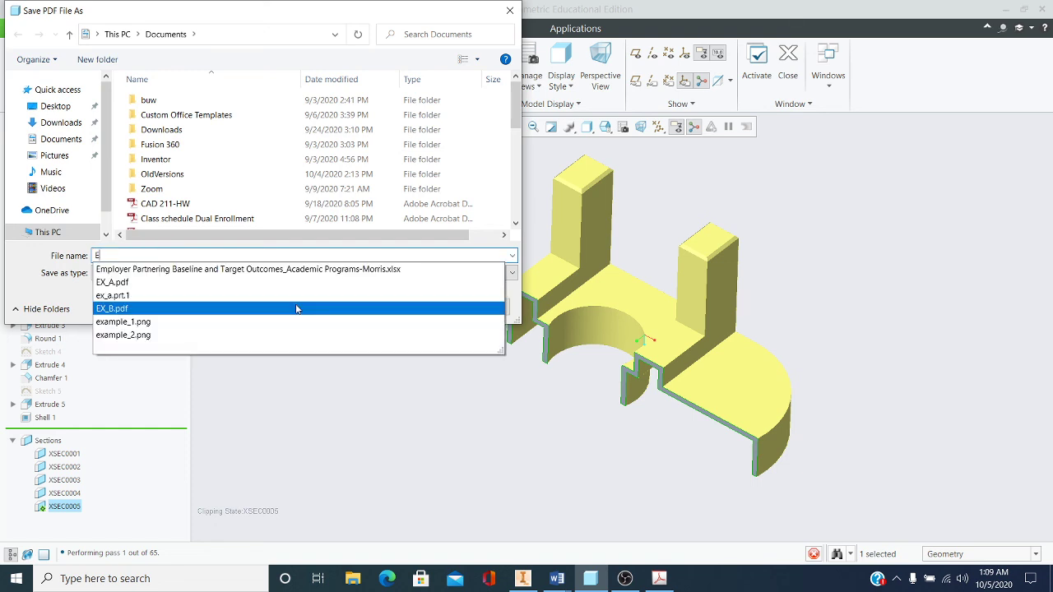
{"action": "type", "text": "X_"}
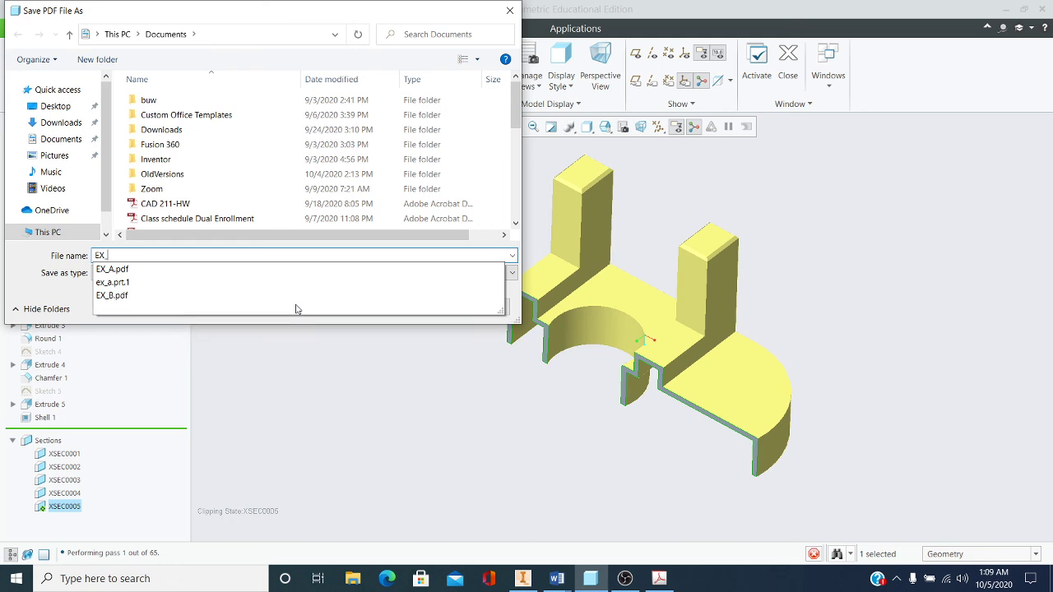
{"action": "type", "text": "C"}
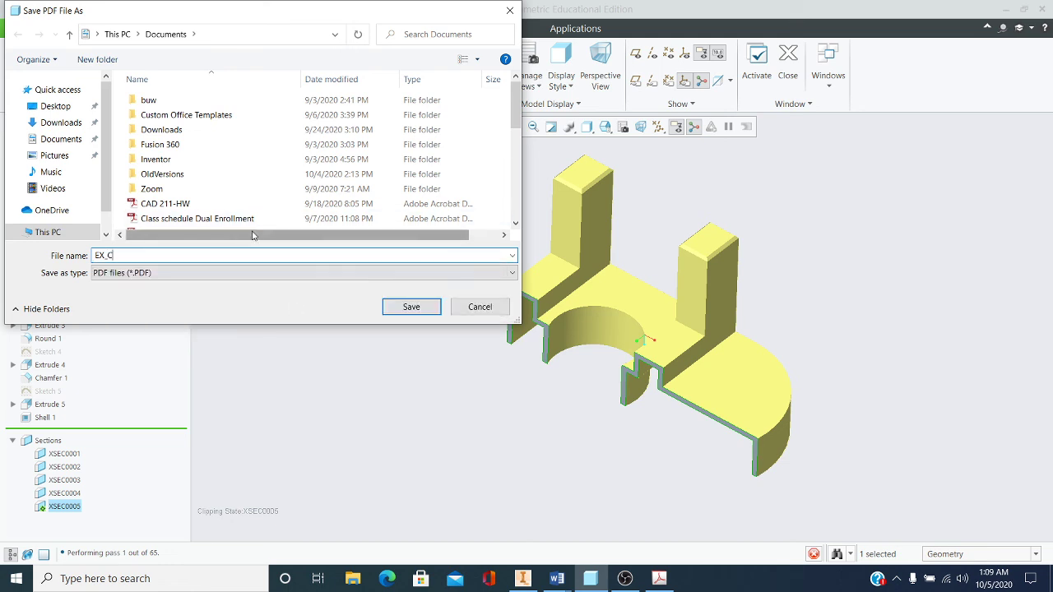
{"action": "left_click", "coordinate": [415, 307]}
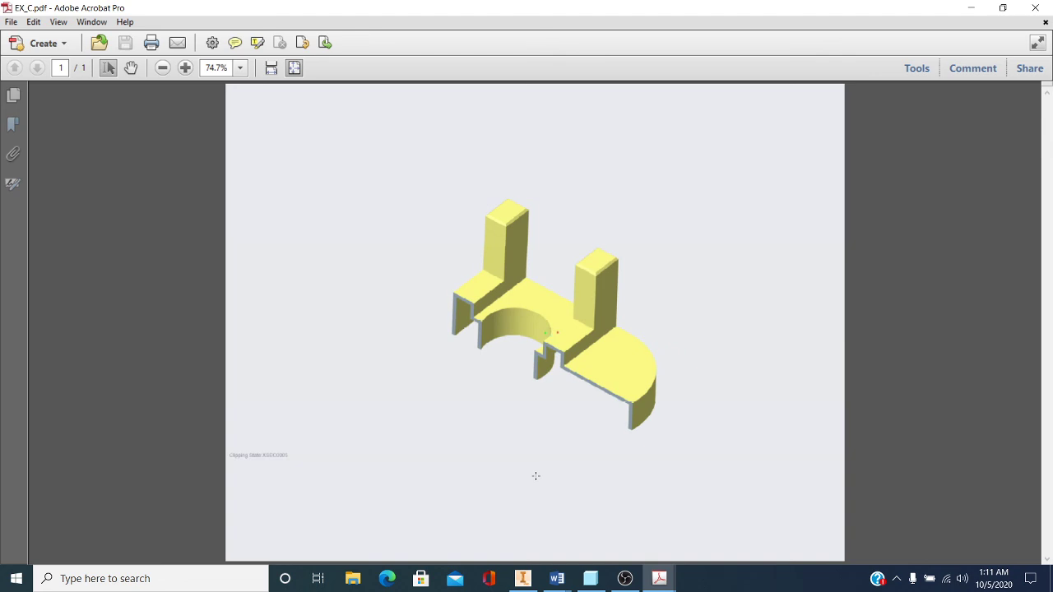
{"action": "left_click", "coordinate": [628, 580]}
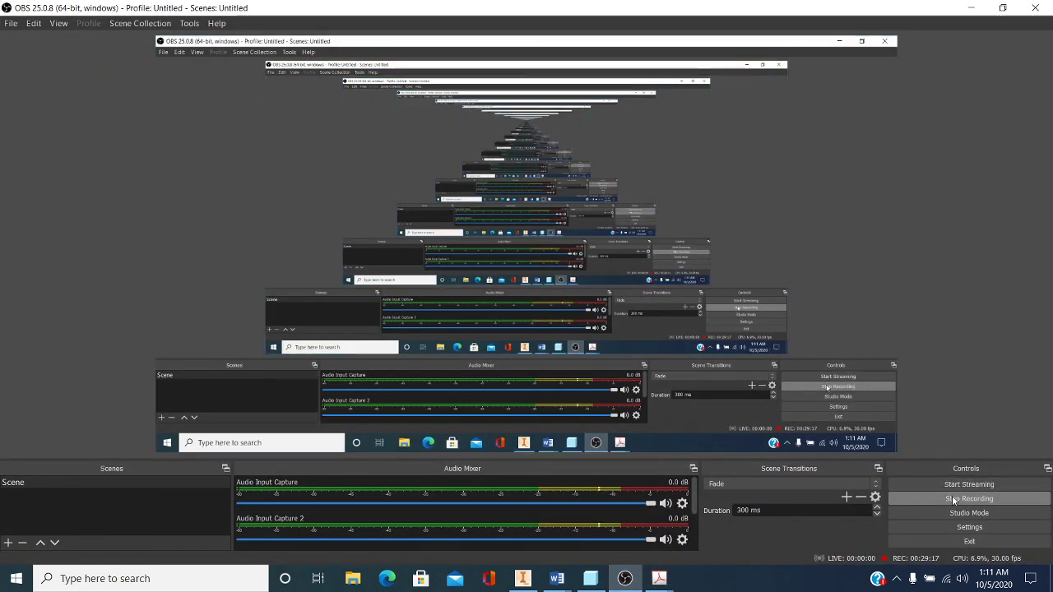